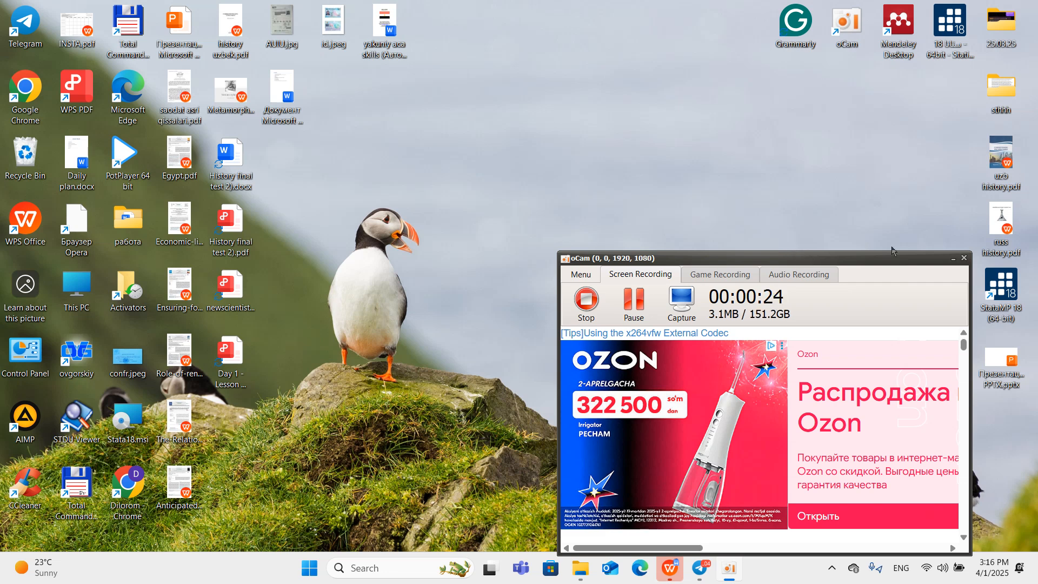
# Read through the numbered preparation tasks in the Stata_plan.docx table, and minimize the document window.
pyautogui.click(954, 260)
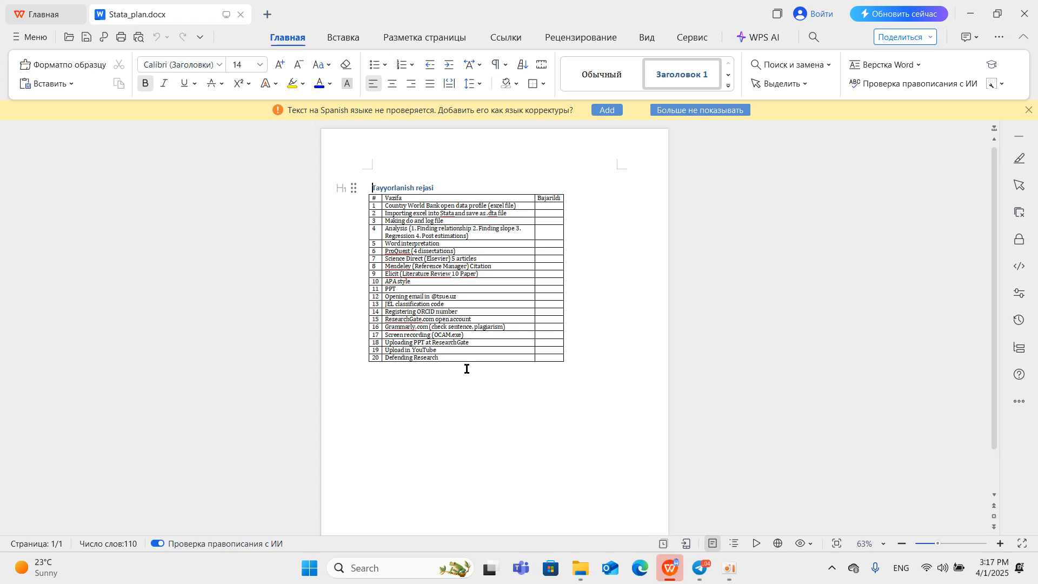
pyautogui.scroll(1, 447, 354)
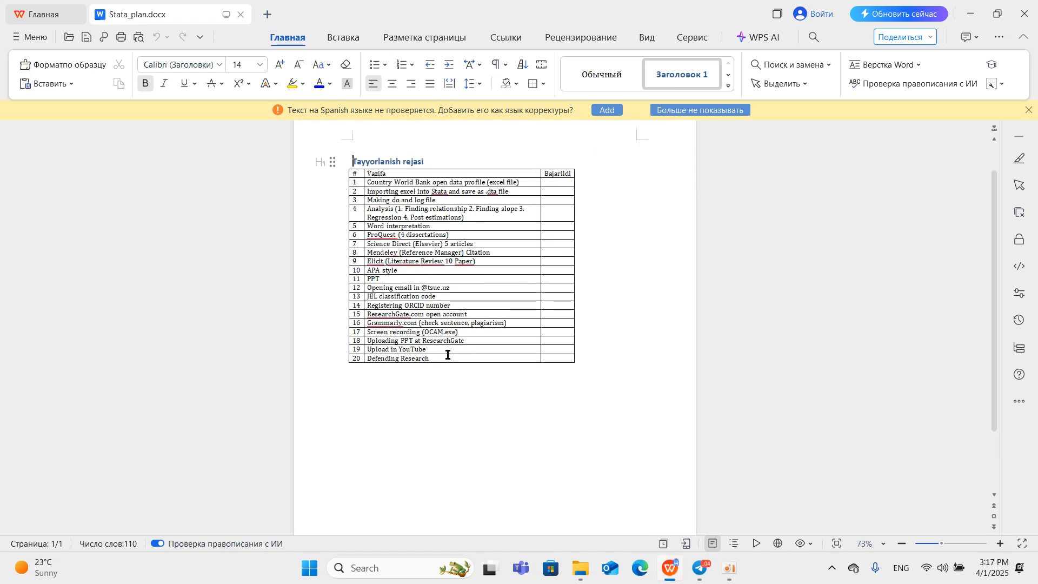
pyautogui.scroll(1, 450, 213)
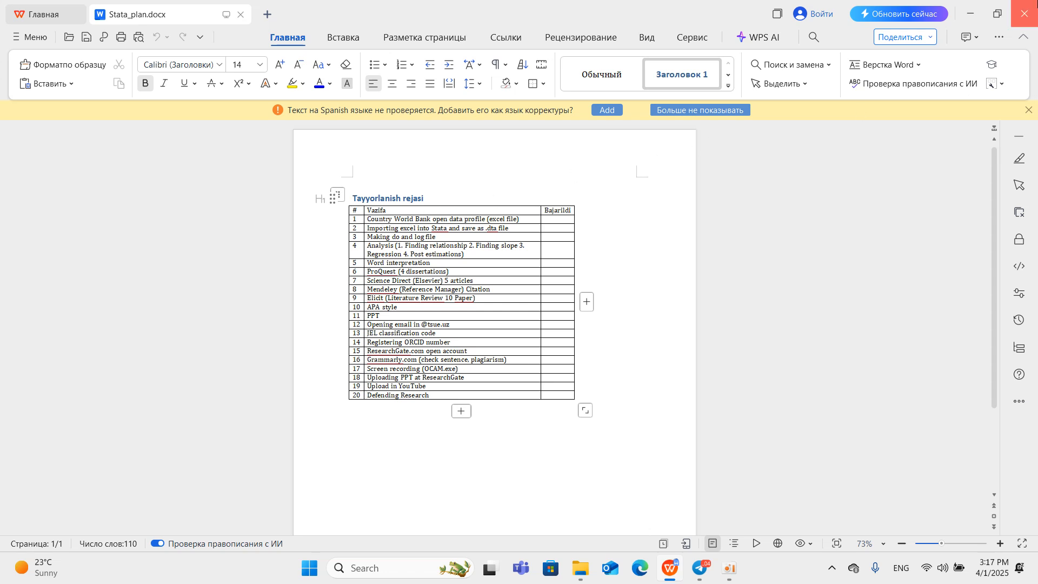
pyautogui.click(970, 14)
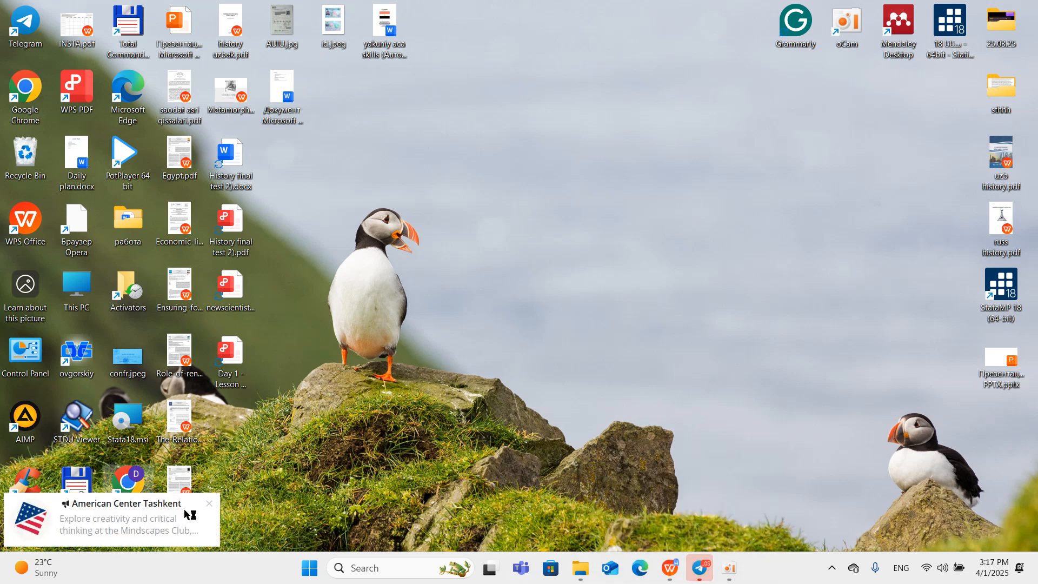
# Switch to Chrome, search Google for "world bank open data" and open the World Bank Open Data site.
pyautogui.click(209, 503)
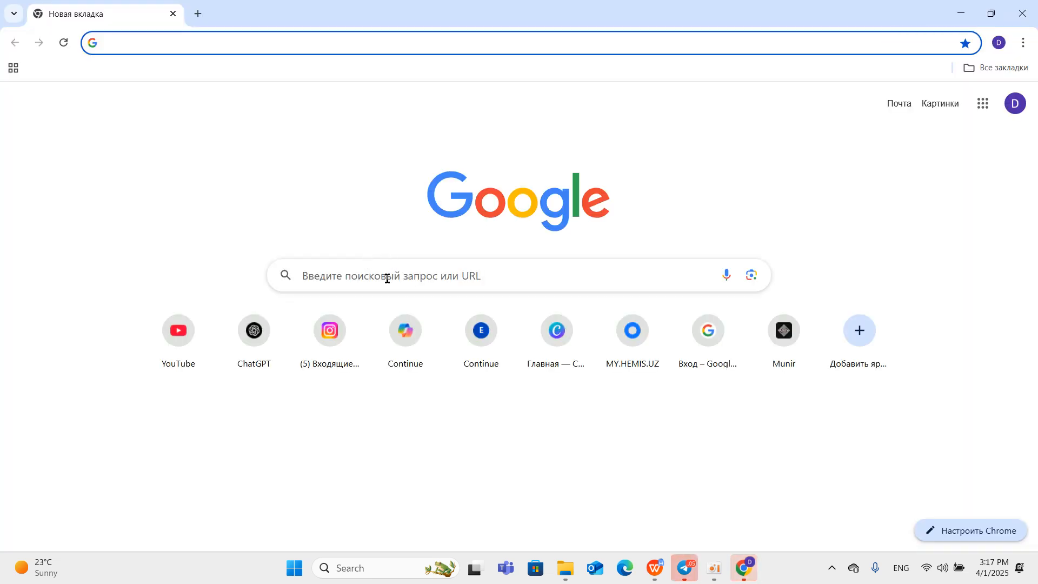
pyautogui.click(385, 276)
pyautogui.write('world d')
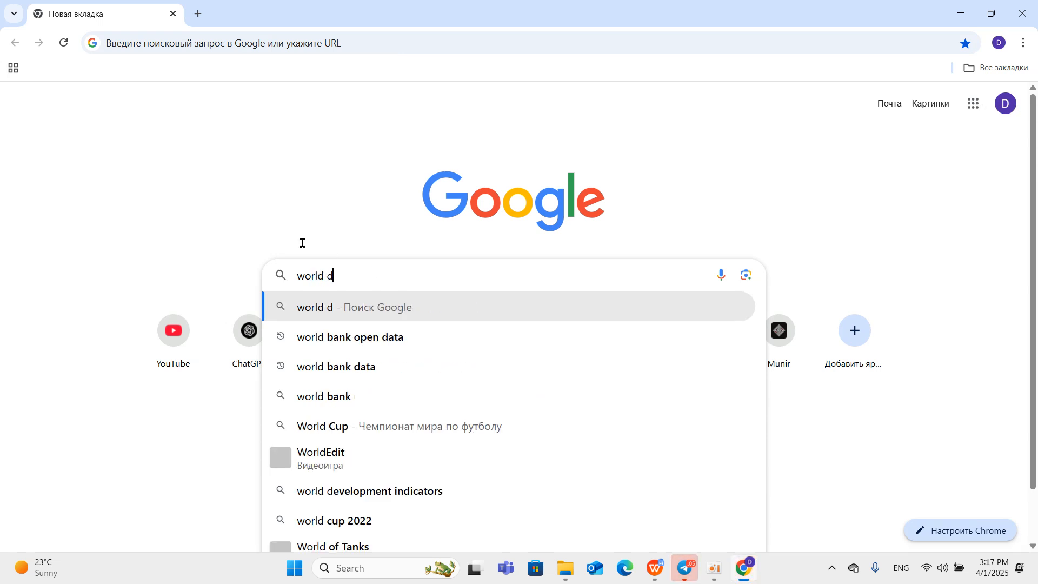
pyautogui.press('BackSpace')
pyautogui.click(342, 337)
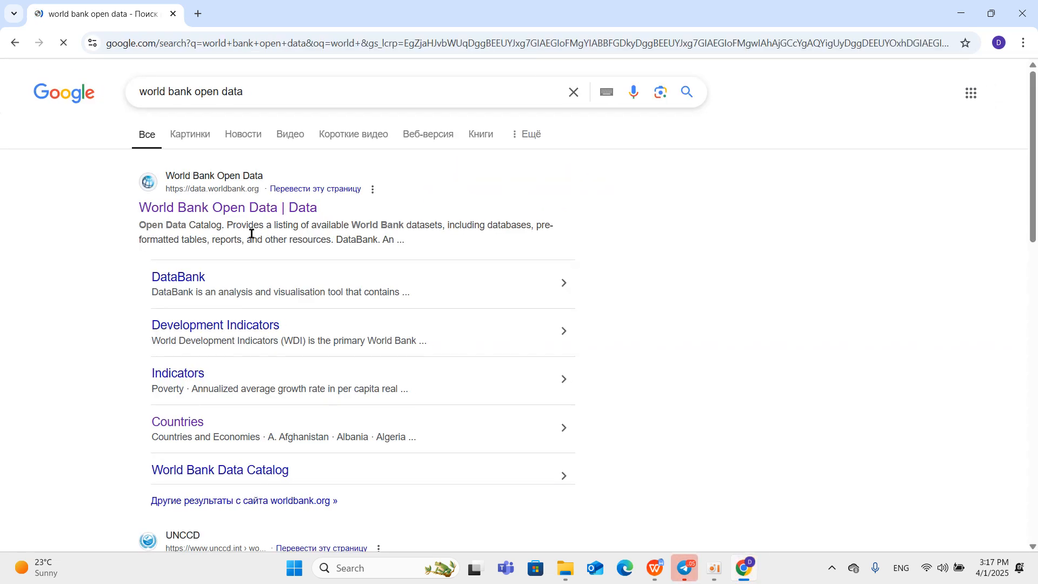
pyautogui.click(255, 216)
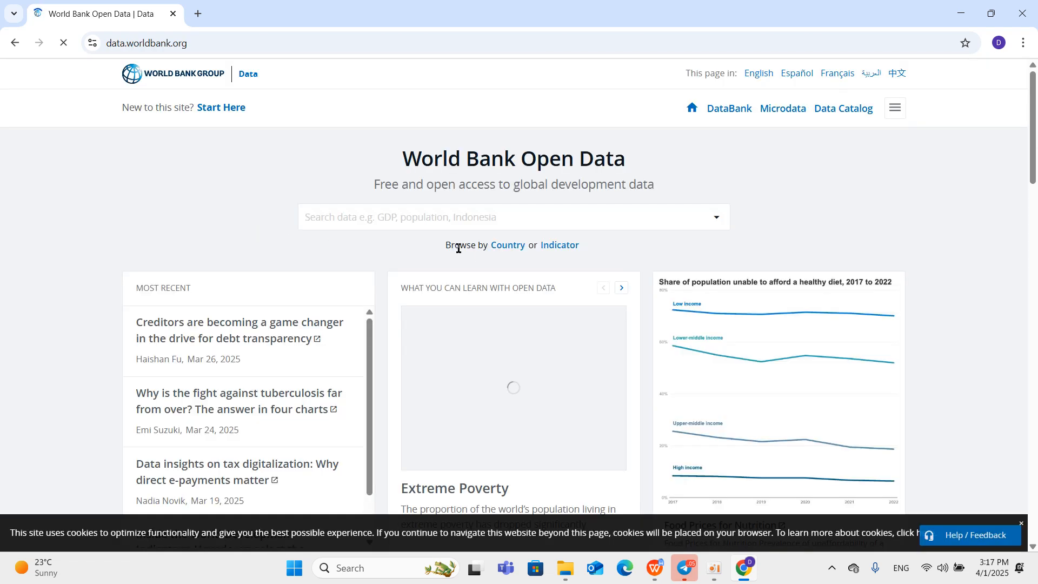
# Browse the World Bank data by country and open the page for Egypt, Arab Rep.
pyautogui.click(507, 246)
pyautogui.click(247, 215)
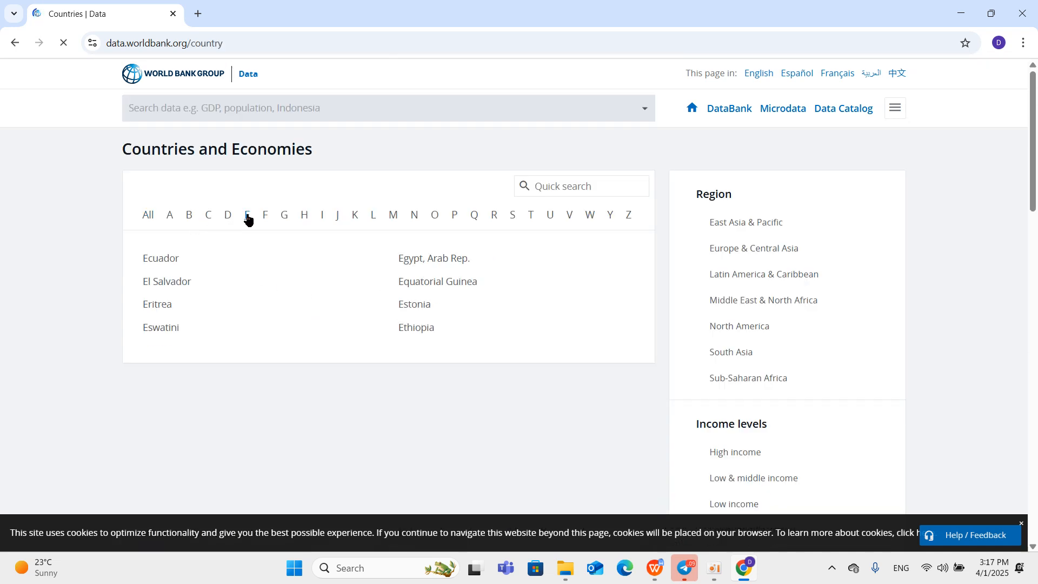
pyautogui.click(440, 258)
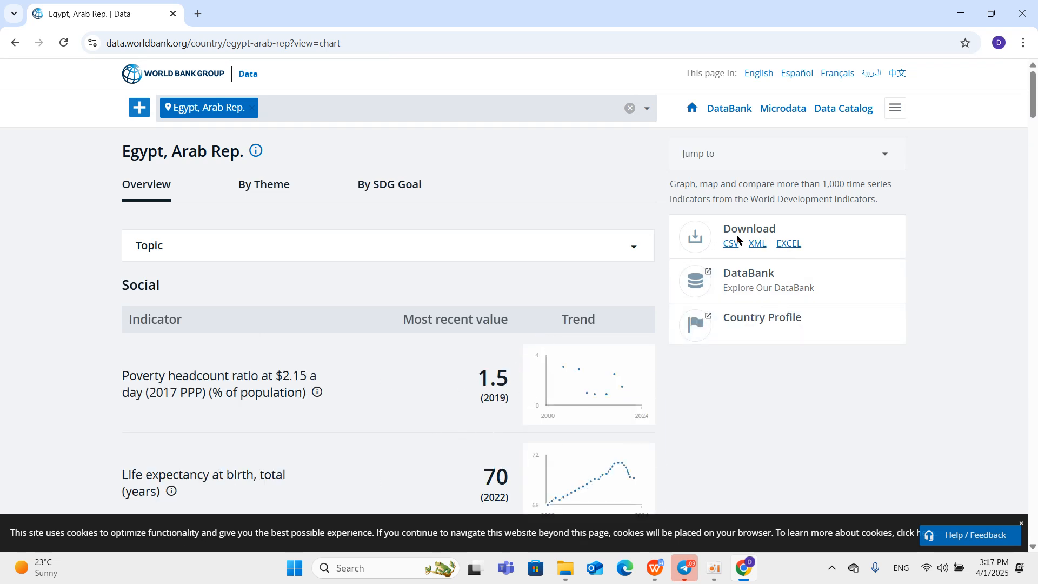
# Download Egypt's indicator data in Excel format and open the workbook's Data sheet.
pyautogui.click(789, 244)
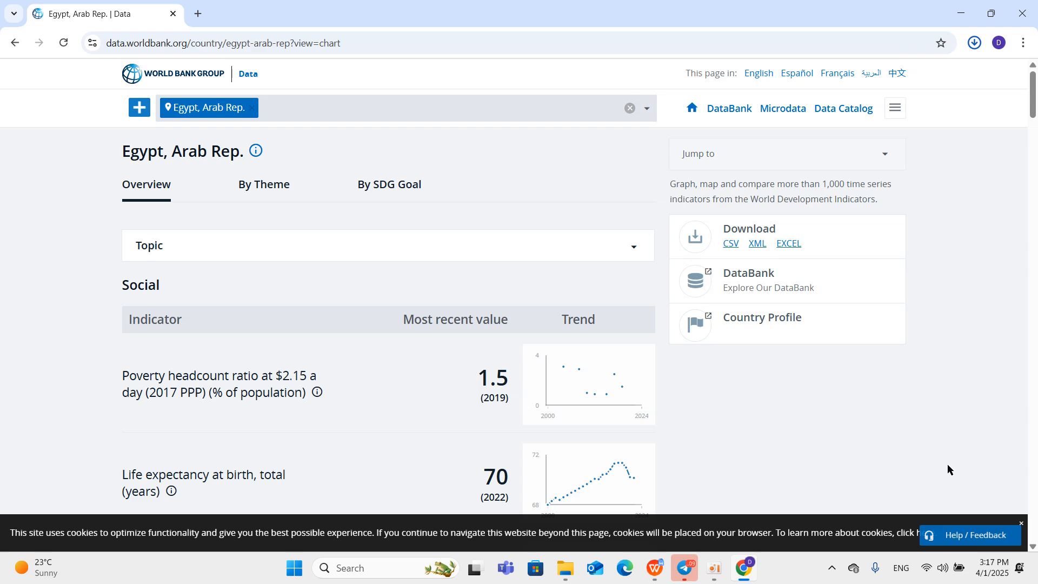
pyautogui.click(979, 520)
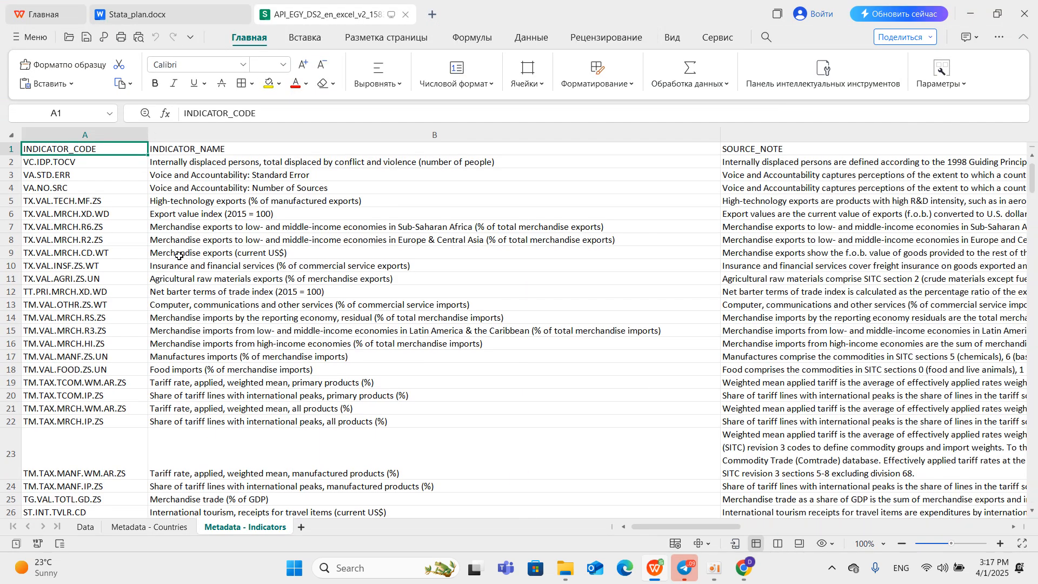
pyautogui.click(82, 527)
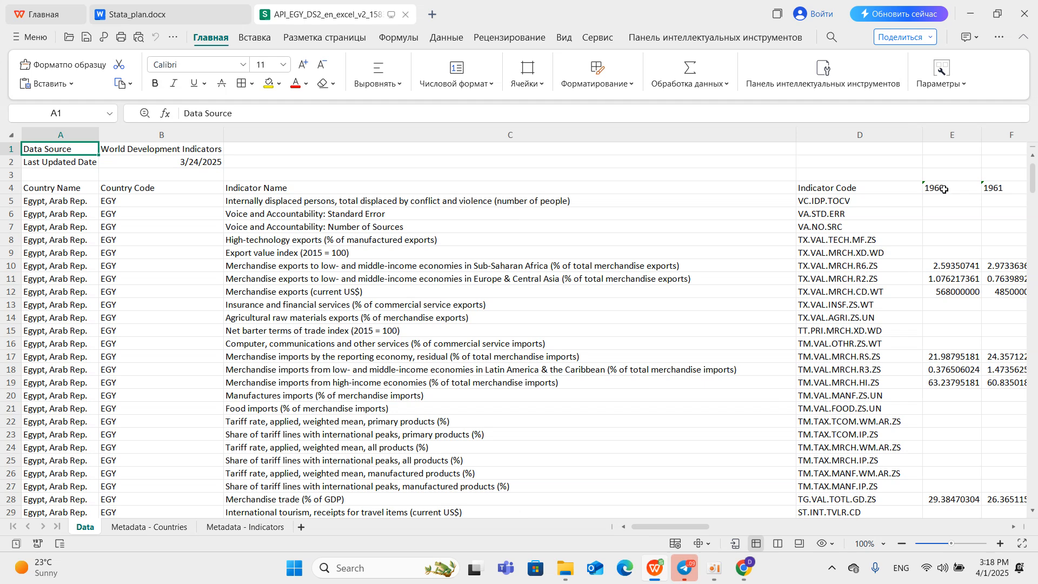
# Select header row 4 on the Data sheet and create a new blank spreadsheet.
pyautogui.click(9, 187)
pyautogui.rightClick(9, 187)
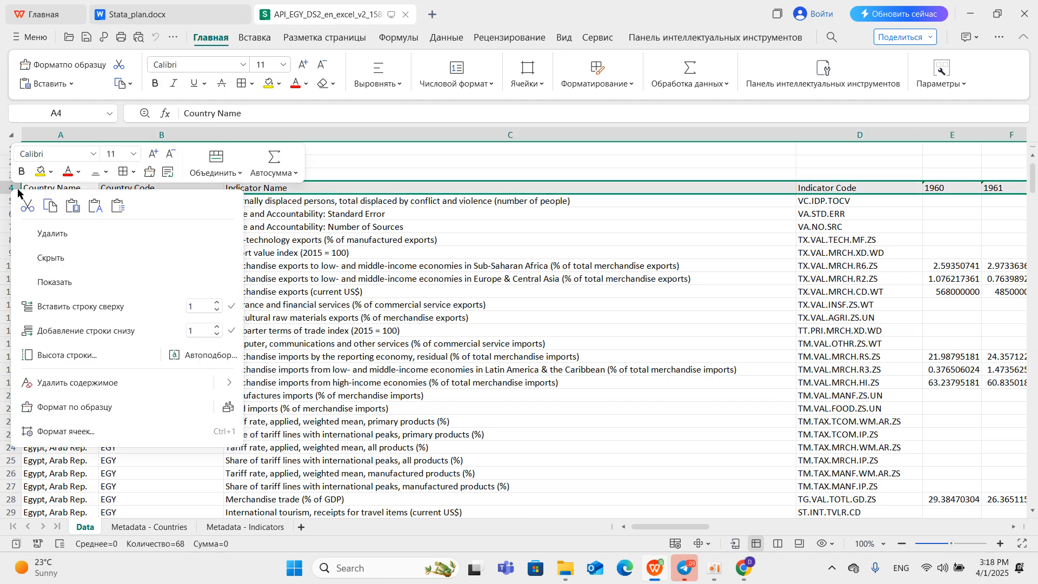
pyautogui.click(4, 189)
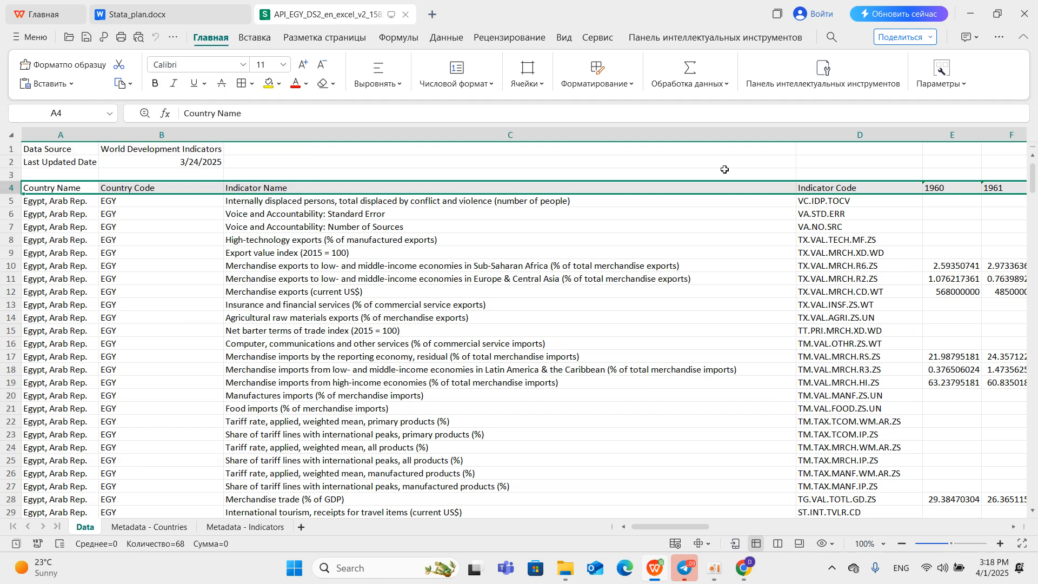
pyautogui.click(433, 14)
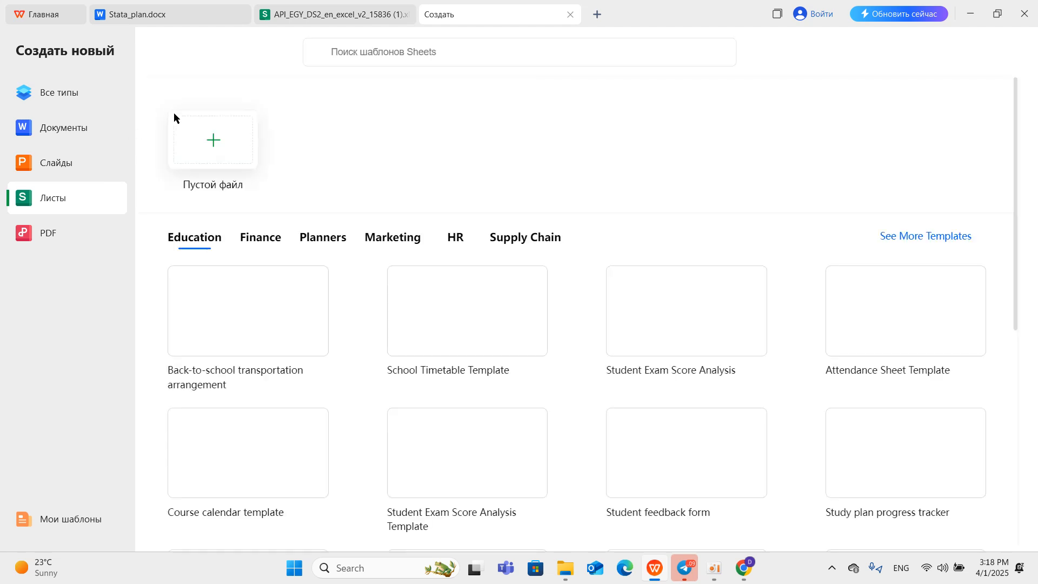
pyautogui.click(213, 156)
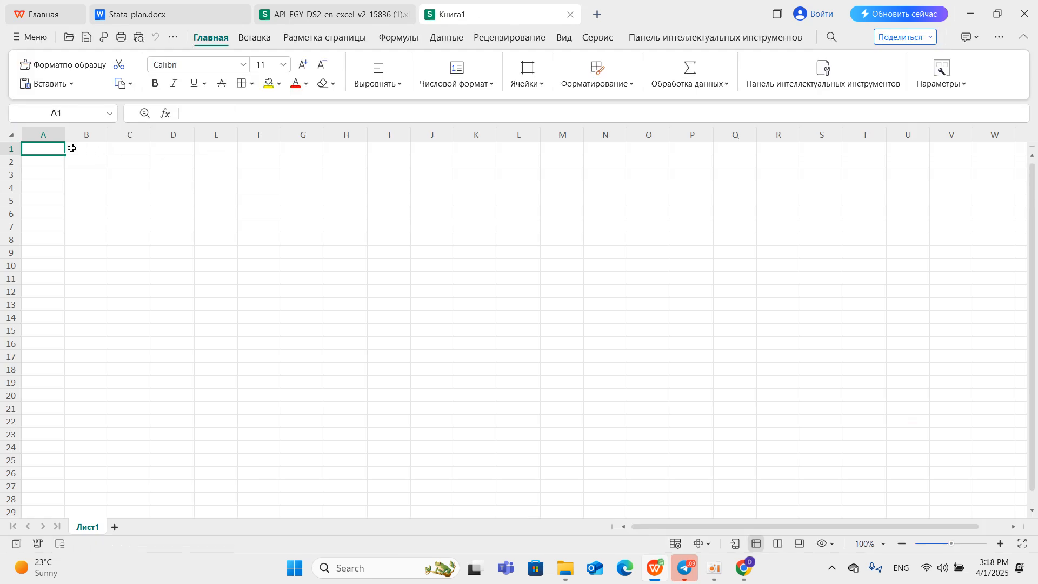
# Copy header row 4 from the Egypt Data sheet and paste it transposed into column A of the blank spreadsheet.
pyautogui.click(301, 16)
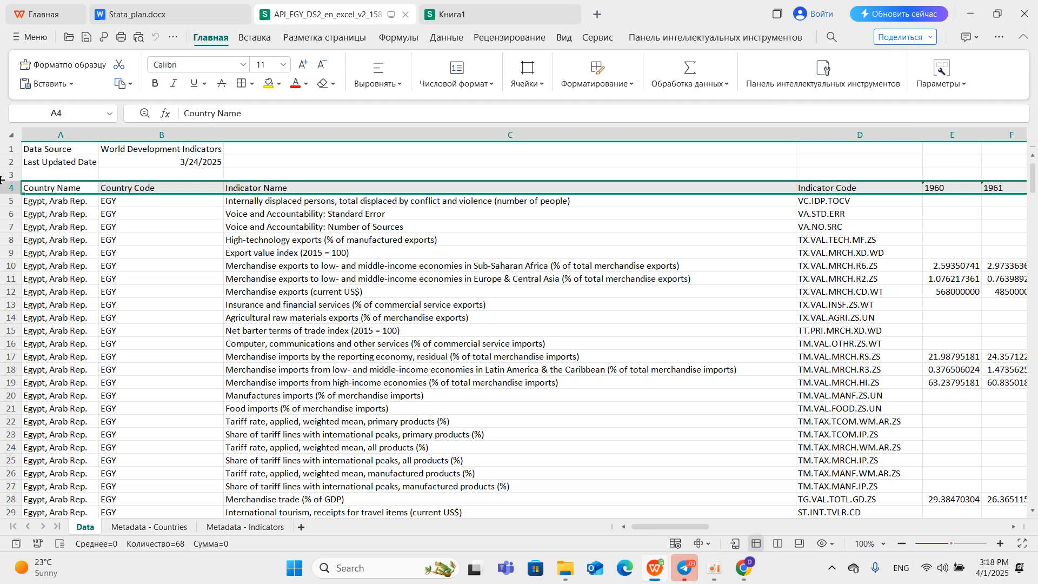
pyautogui.rightClick(17, 191)
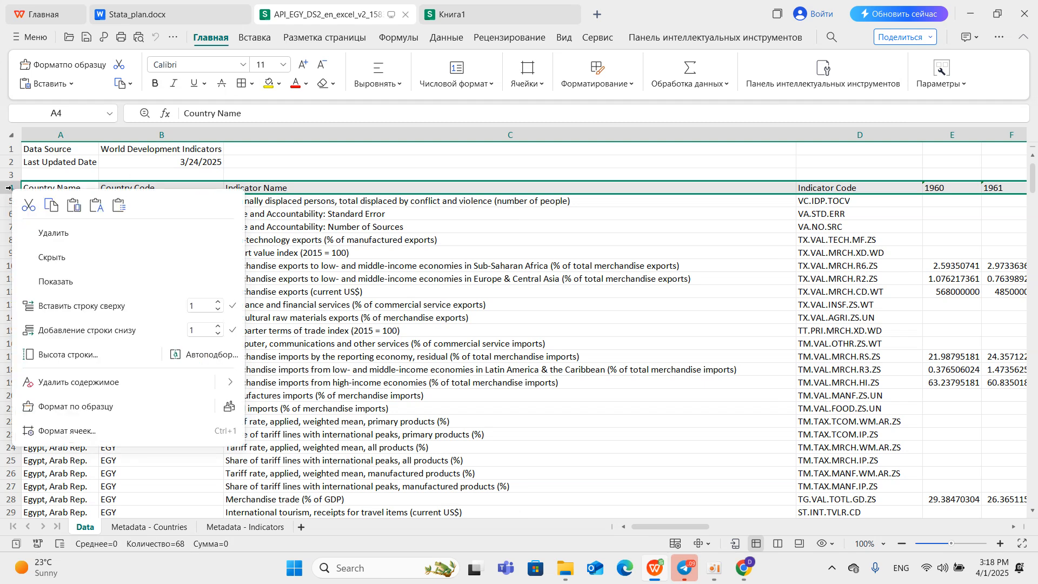
pyautogui.click(46, 204)
pyautogui.click(494, 20)
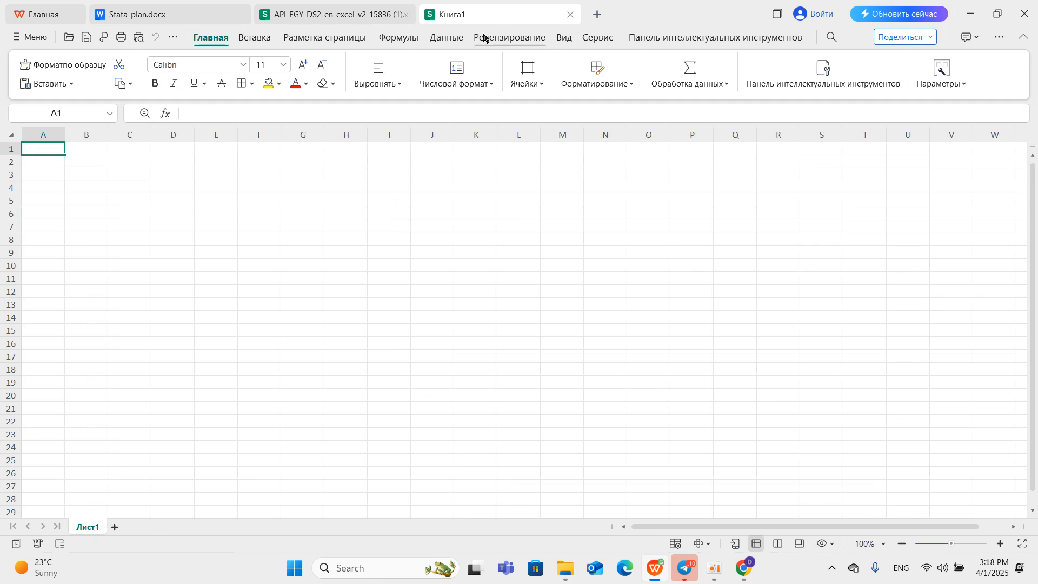
pyautogui.rightClick(46, 135)
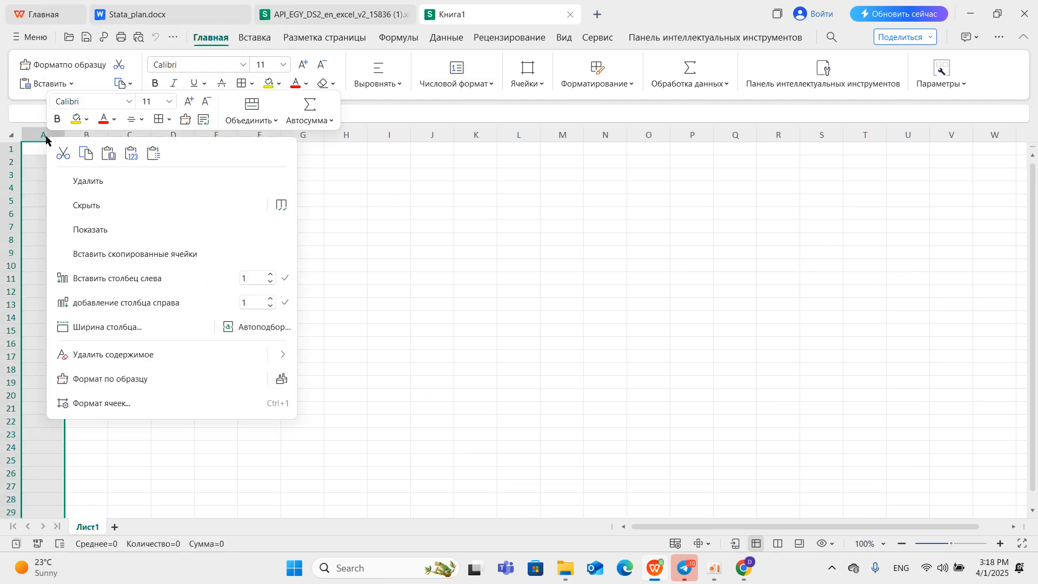
pyautogui.click(155, 155)
pyautogui.click(555, 361)
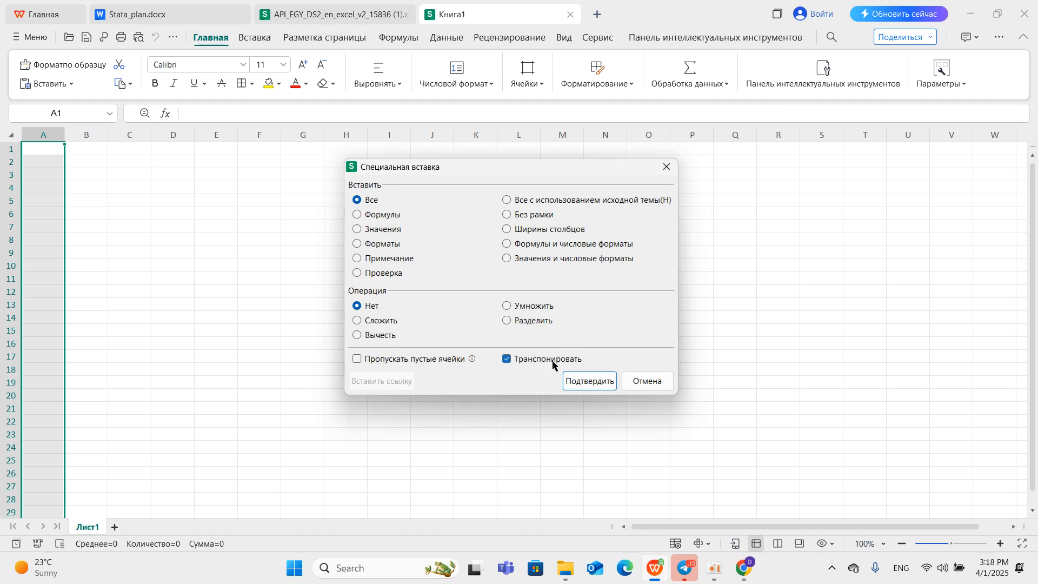
pyautogui.click(568, 380)
# Widen column A so that the pasted header names fit.
pyautogui.click(67, 136)
pyautogui.click(62, 140)
pyautogui.moveTo(63, 142); pyautogui.dragTo(90, 147)
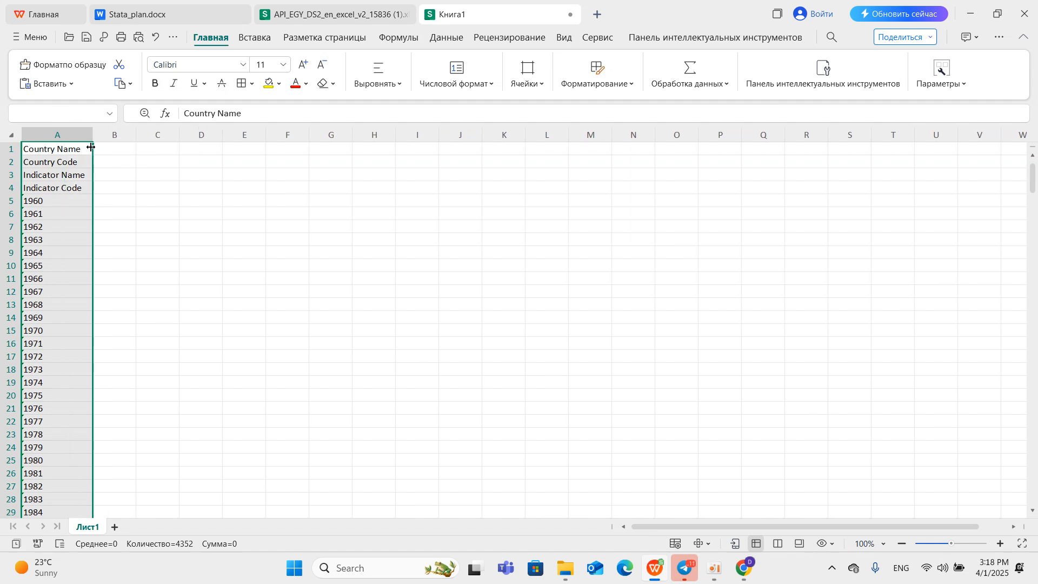
# Look through the indicator names on the Egypt workbook's Data sheet down to the GDP indicators.
pyautogui.click(354, 17)
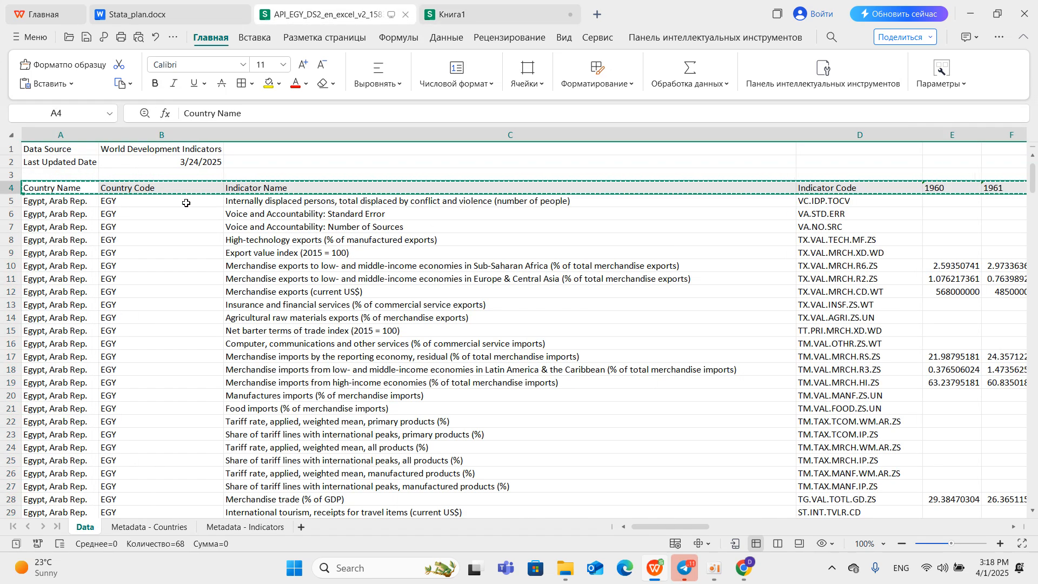
pyautogui.click(11, 201)
pyautogui.click(14, 187)
pyautogui.scroll(-2, 32, 196)
pyautogui.scroll(2, 35, 198)
pyautogui.scroll(-10, 273, 243)
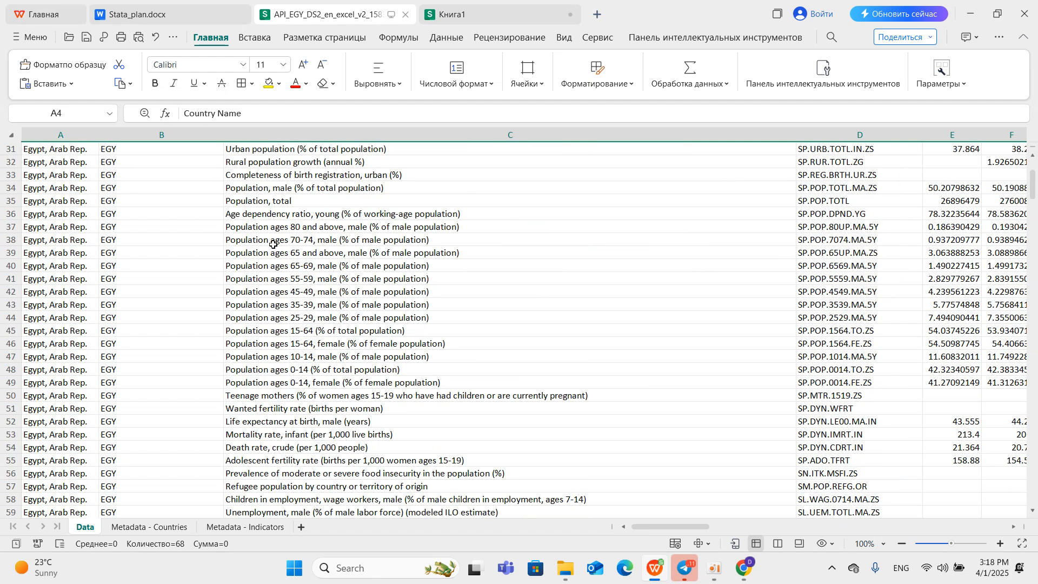
pyautogui.scroll(5, 273, 243)
pyautogui.scroll(5, 272, 243)
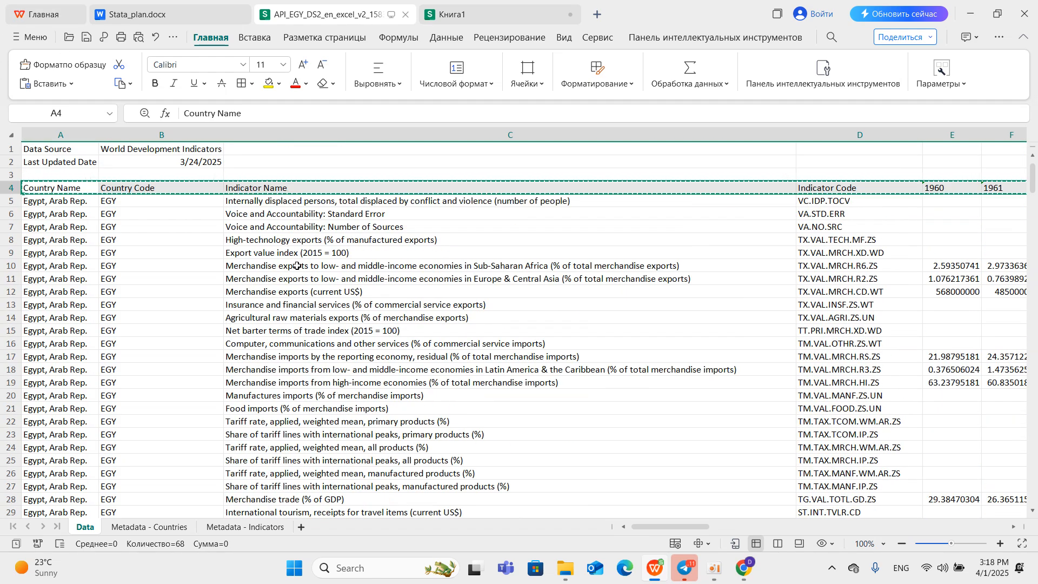
pyautogui.scroll(-10, 292, 261)
pyautogui.scroll(-20, 265, 286)
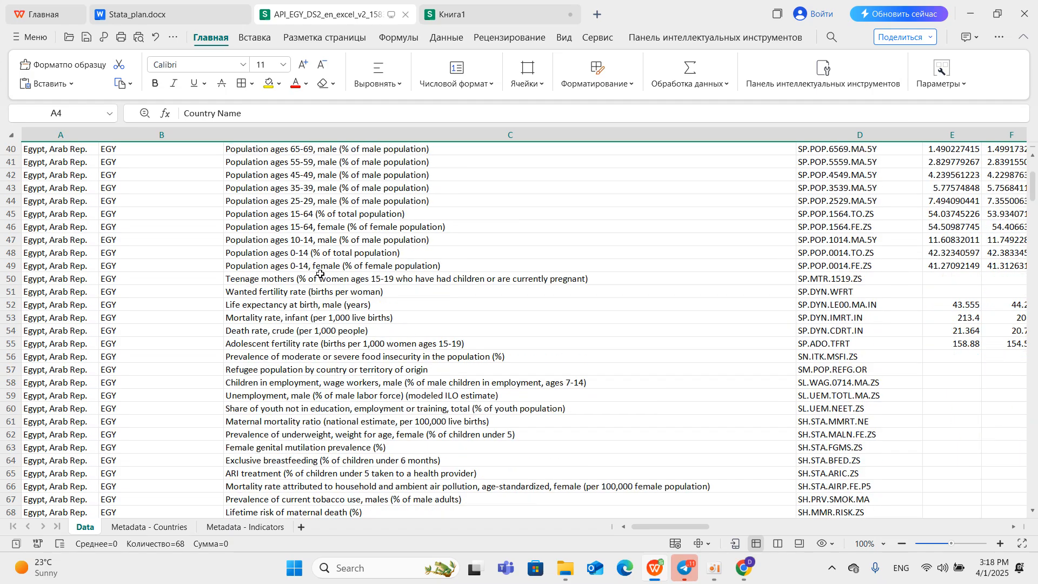
pyautogui.moveTo(1032, 186); pyautogui.dragTo(1009, 421)
pyautogui.scroll(-5, 1009, 421)
pyautogui.scroll(-20, 726, 417)
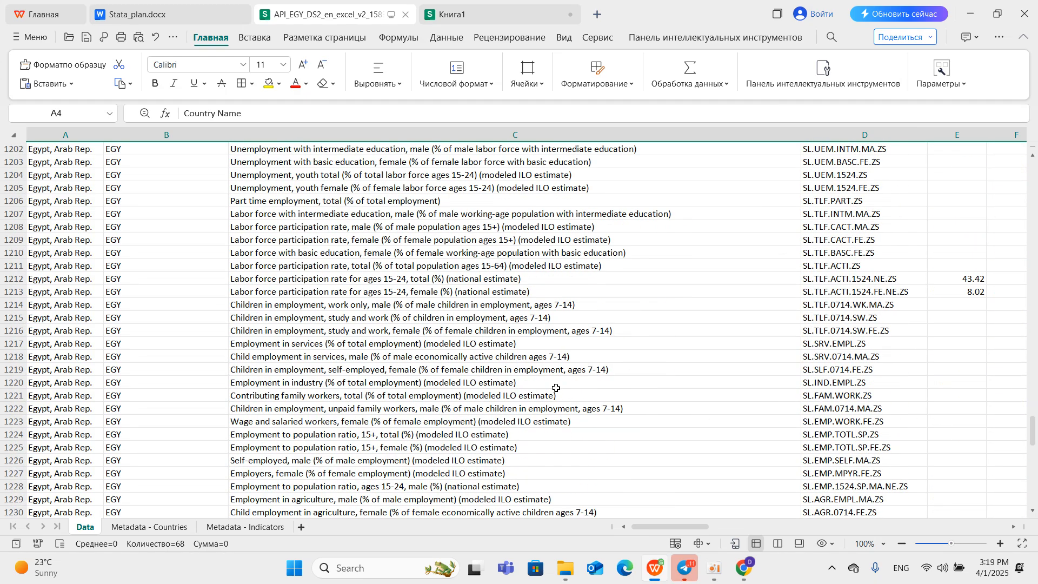
pyautogui.scroll(-4, 551, 390)
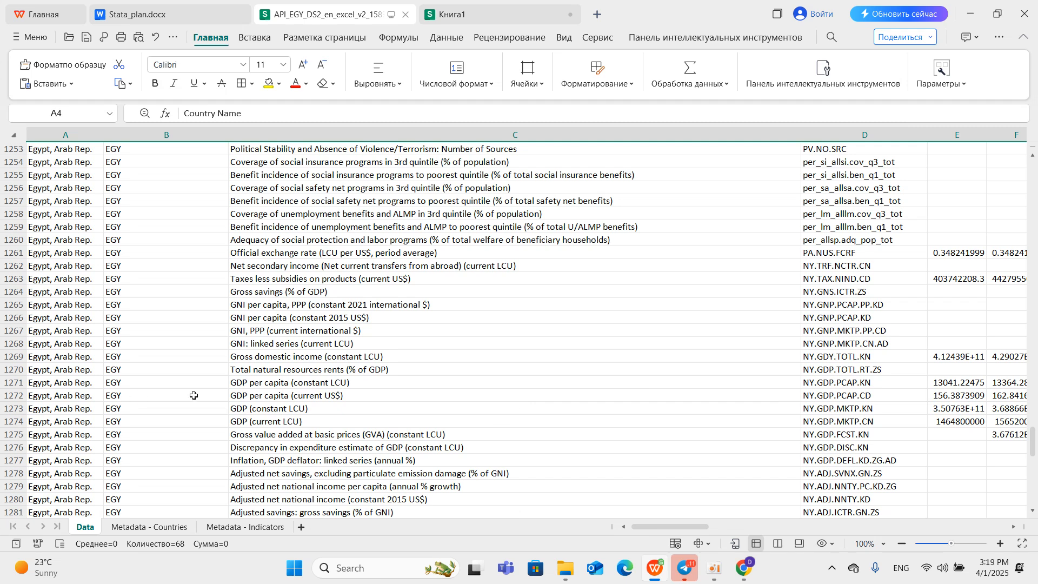
# Copy the entire "GDP per capita (current US$)" row from the Data sheet.
pyautogui.click(255, 395)
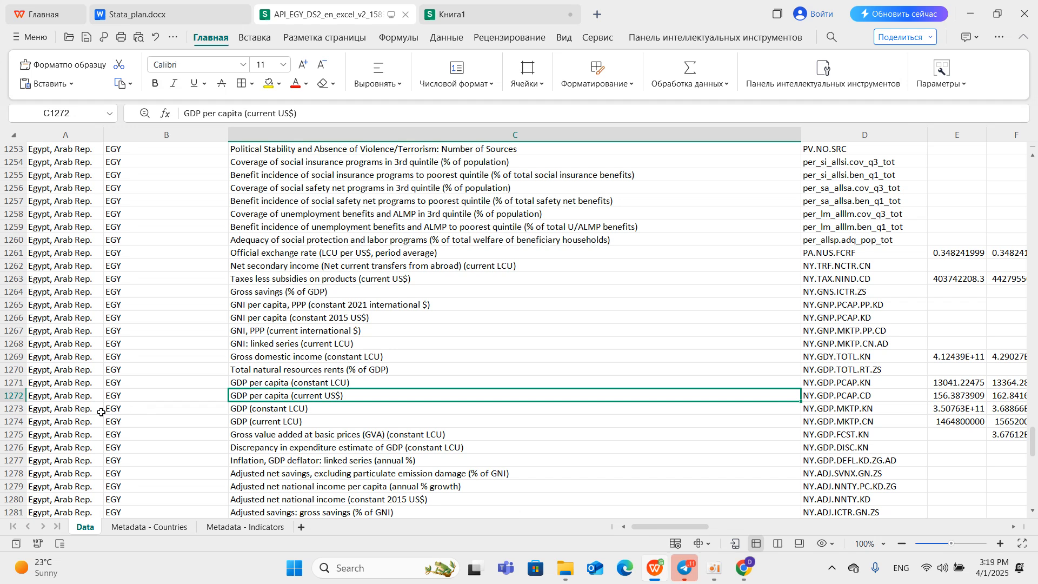
pyautogui.click(22, 396)
pyautogui.rightClick(24, 396)
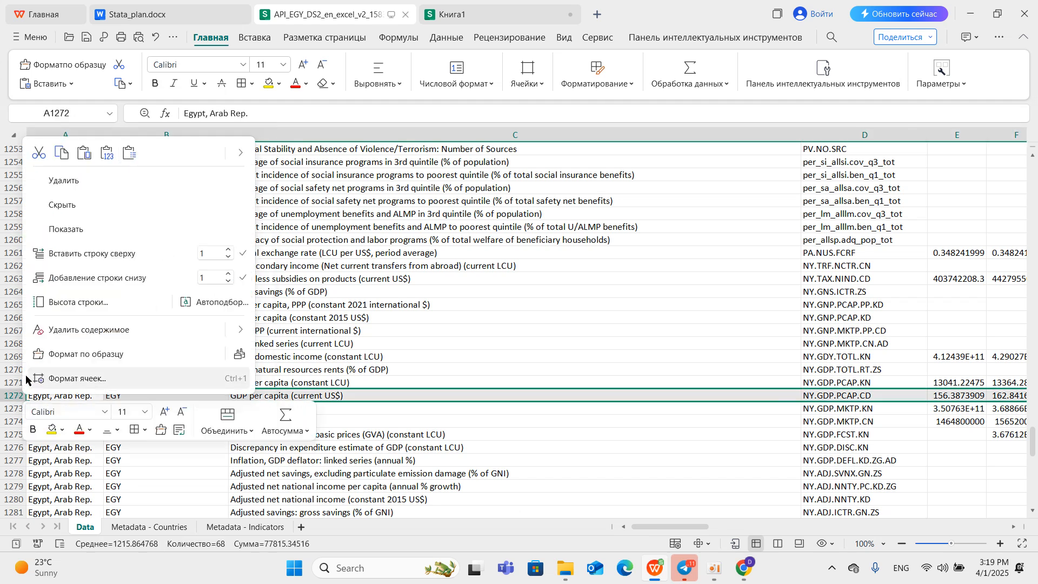
pyautogui.click(61, 153)
# Paste the copied GDP per capita row transposed into column A of Книга1.
pyautogui.click(453, 14)
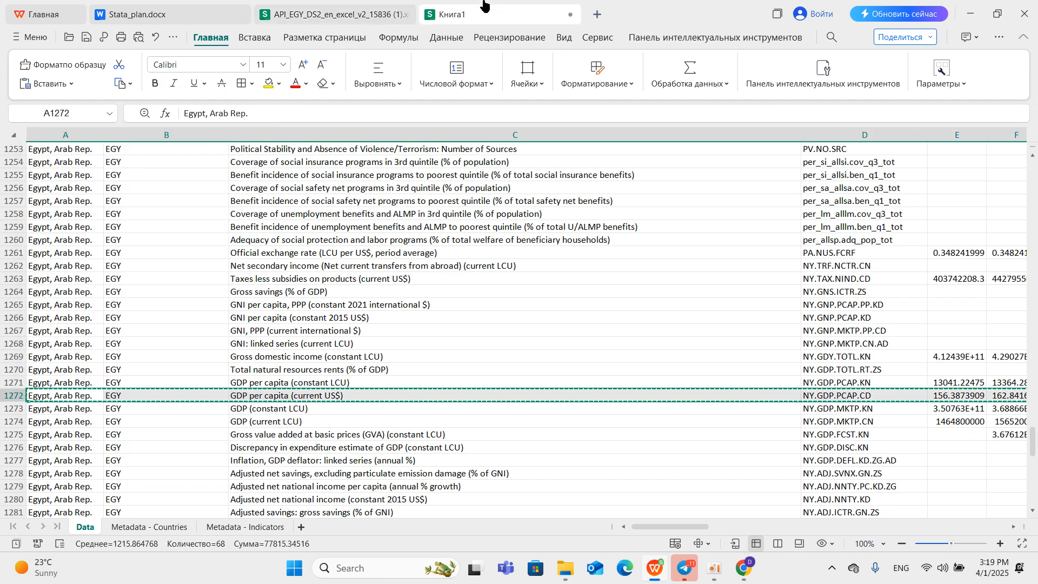
pyautogui.rightClick(104, 147)
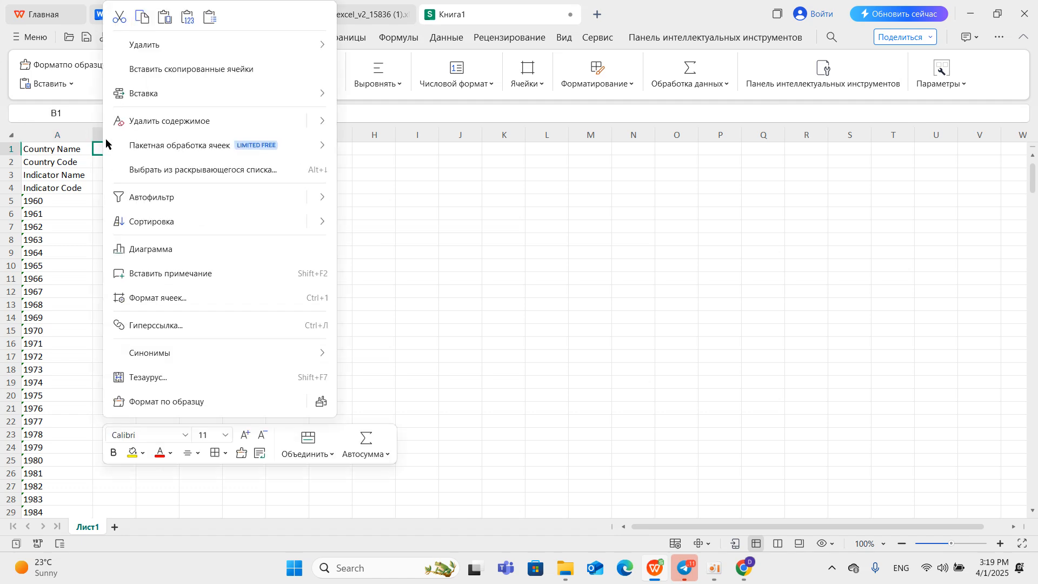
pyautogui.rightClick(97, 135)
pyautogui.rightClick(95, 133)
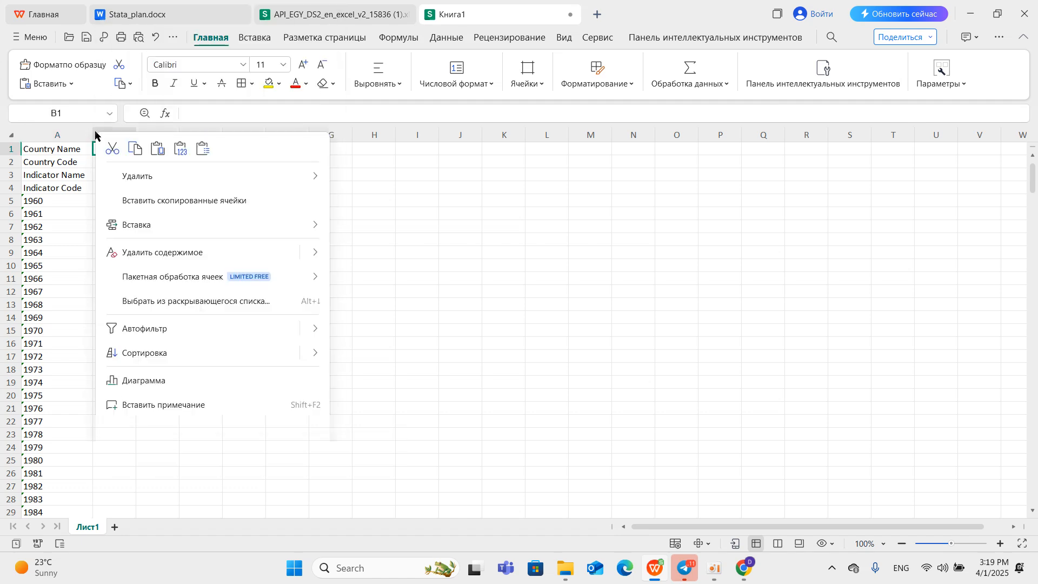
pyautogui.click(207, 151)
pyautogui.click(537, 358)
pyautogui.click(589, 380)
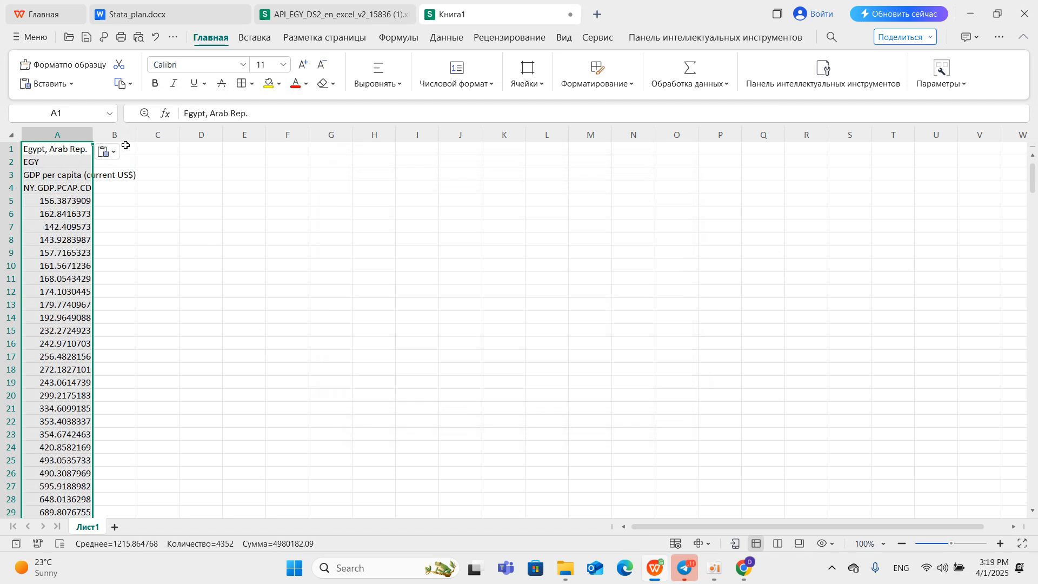
# Undo the transposed paste over column A and try to paste transposed into column B instead.
pyautogui.hotkey('ctrl', 'z')
pyautogui.rightClick(122, 136)
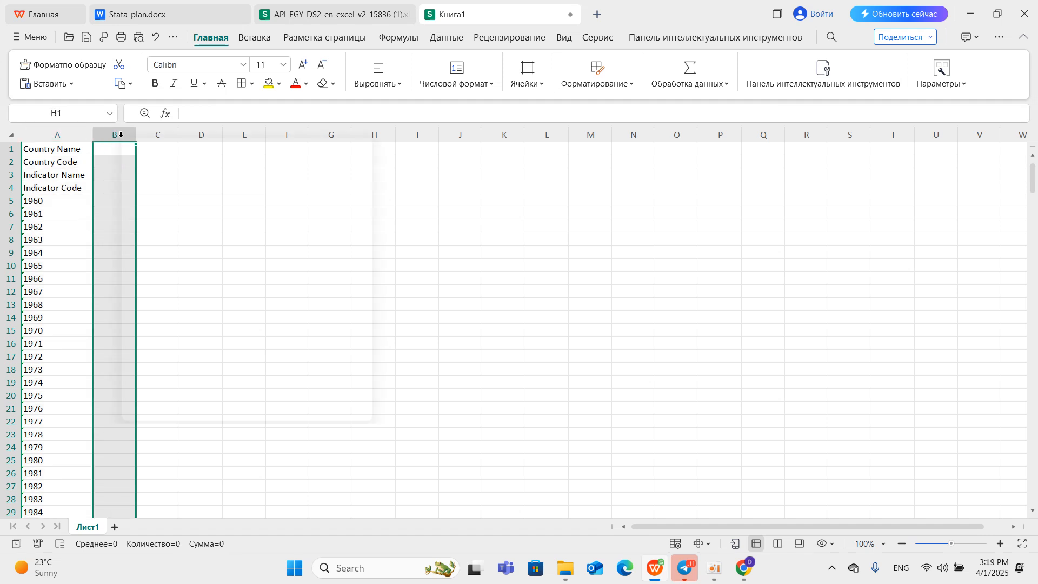
pyautogui.click(159, 156)
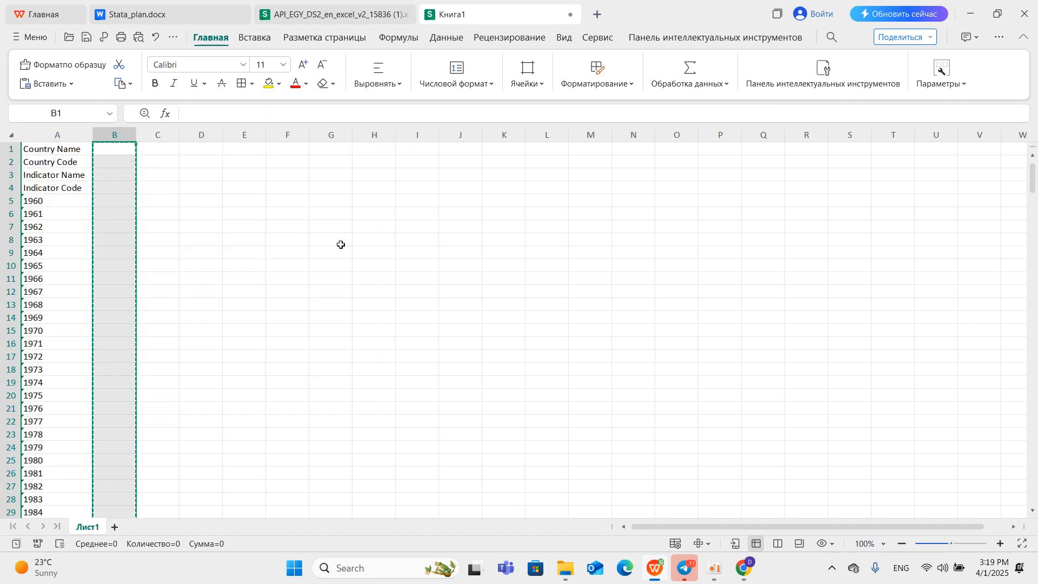
pyautogui.rightClick(125, 130)
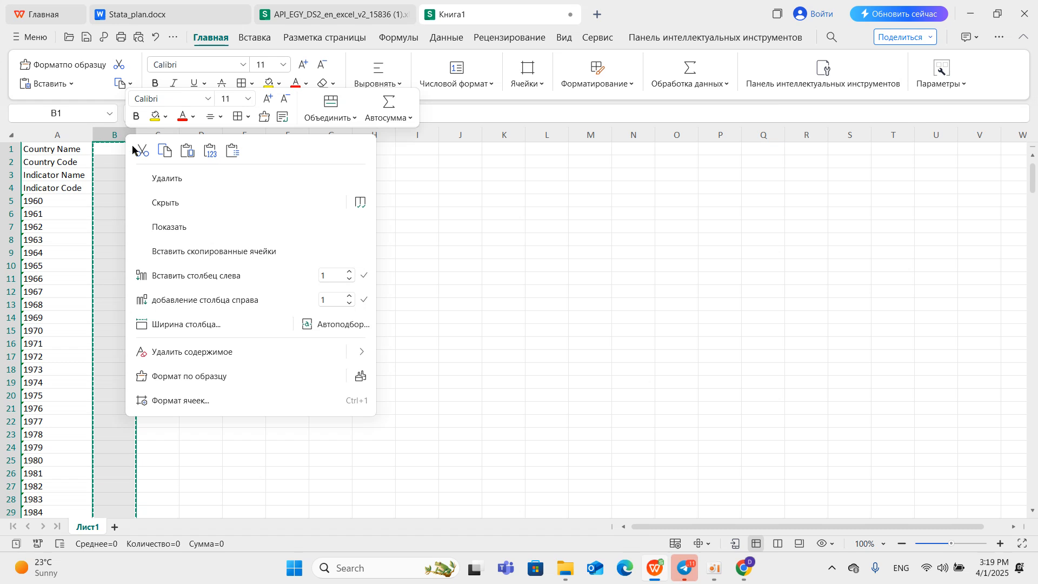
pyautogui.click(233, 151)
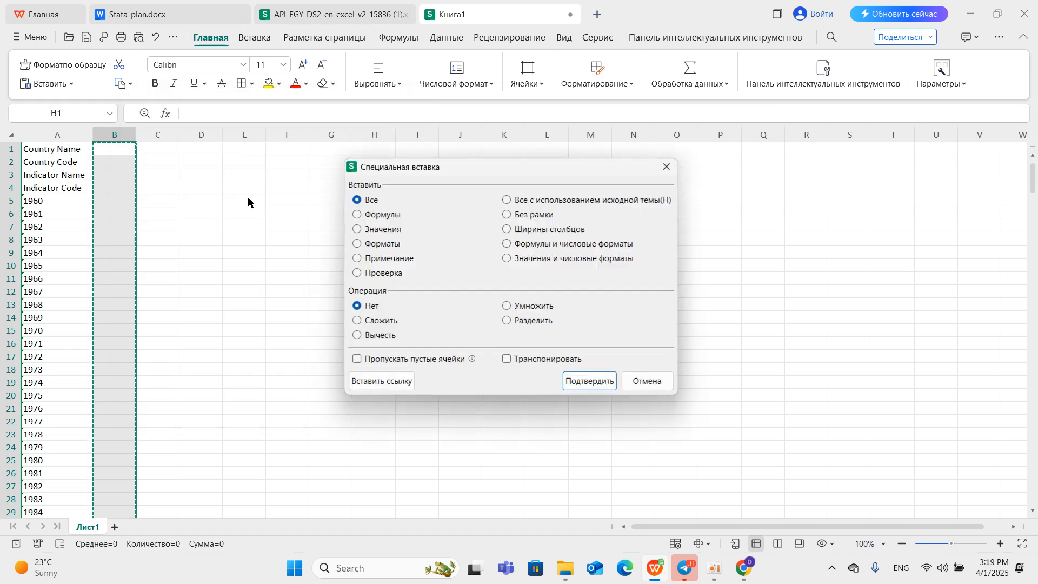
pyautogui.click(526, 360)
pyautogui.click(577, 382)
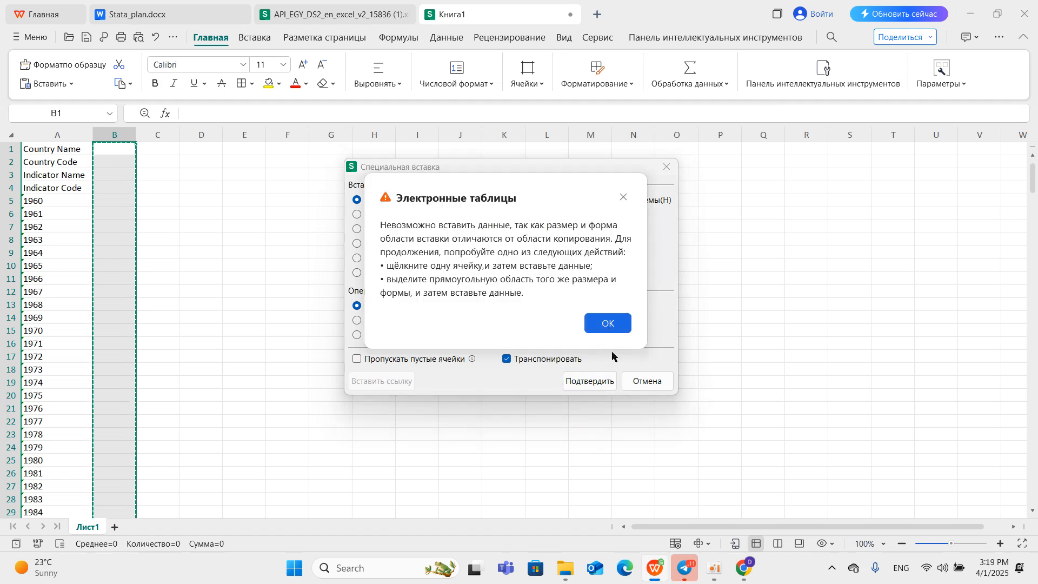
pyautogui.click(606, 324)
pyautogui.press('Escape')
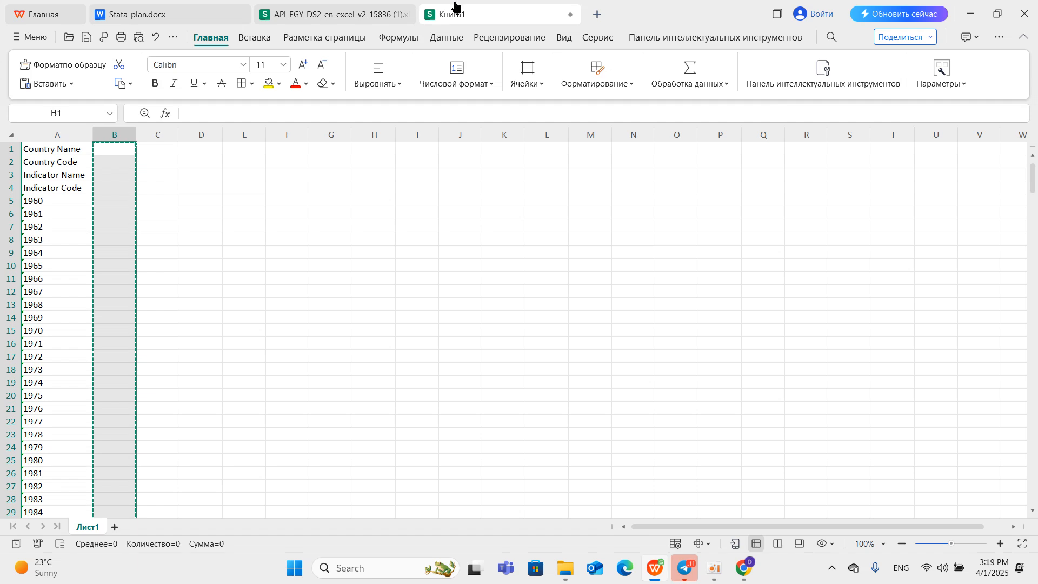
# Copy the entire "GDP per capita (current US$)" row from the Egypt workbook's Data sheet again.
pyautogui.click(368, 18)
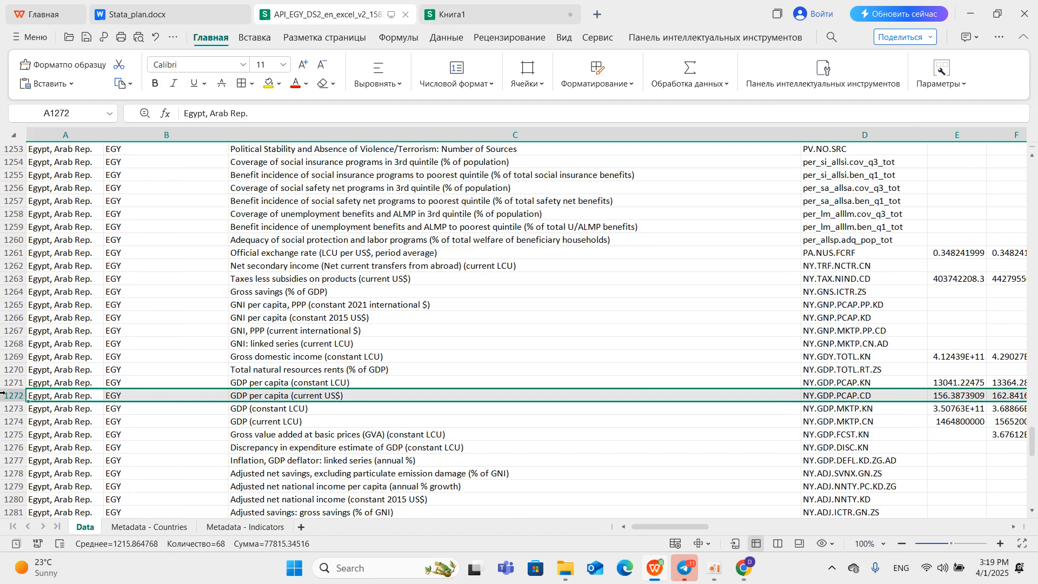
pyautogui.rightClick(39, 403)
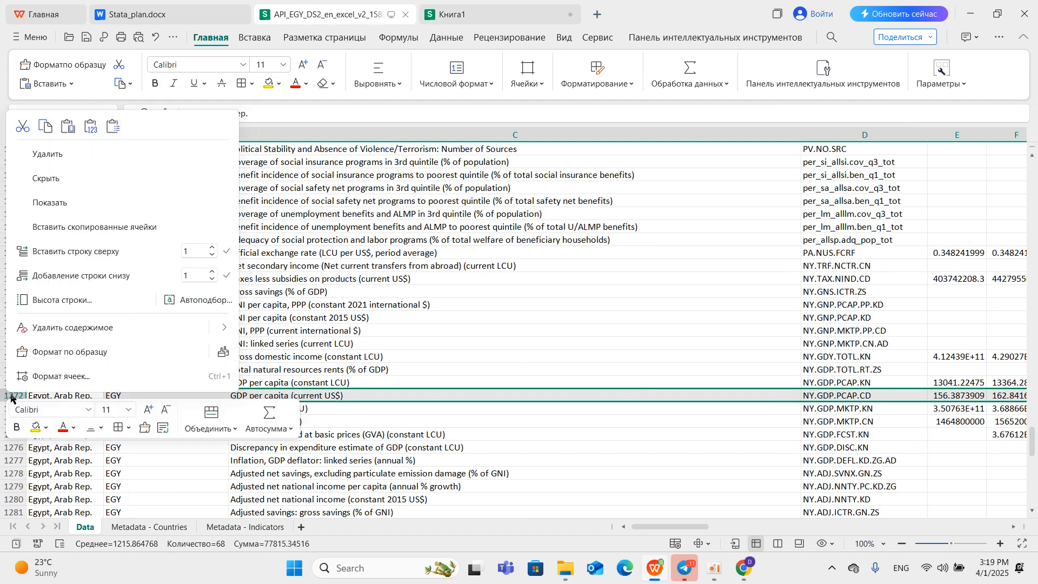
pyautogui.click(47, 127)
# Paste the copied GDP per capita row transposed into column B of Книга1 and widen the column to fit the indicator name.
pyautogui.click(457, 15)
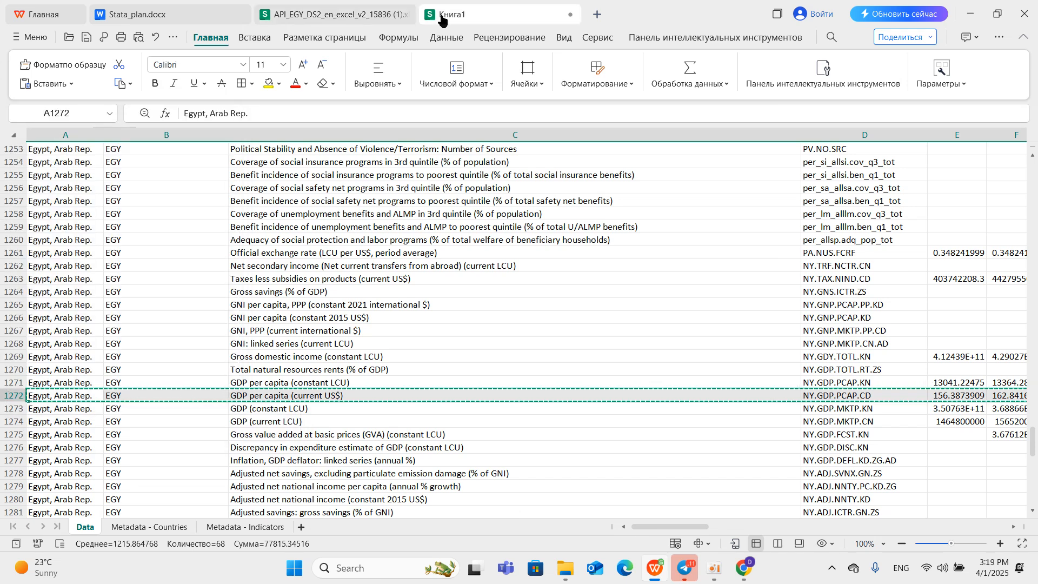
pyautogui.rightClick(115, 135)
pyautogui.click(221, 153)
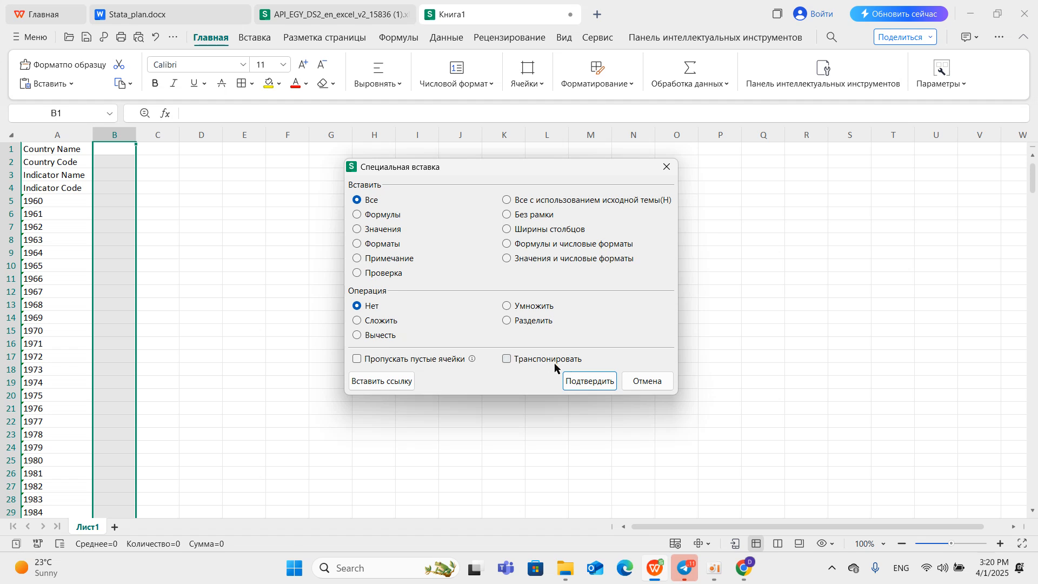
pyautogui.click(508, 359)
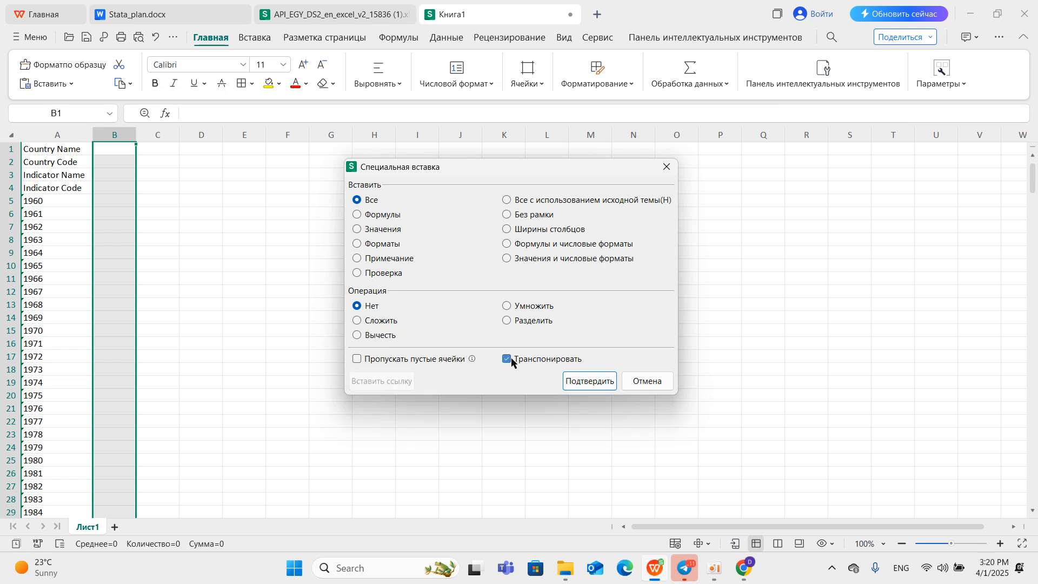
pyautogui.click(585, 384)
pyautogui.moveTo(136, 137); pyautogui.dragTo(209, 156)
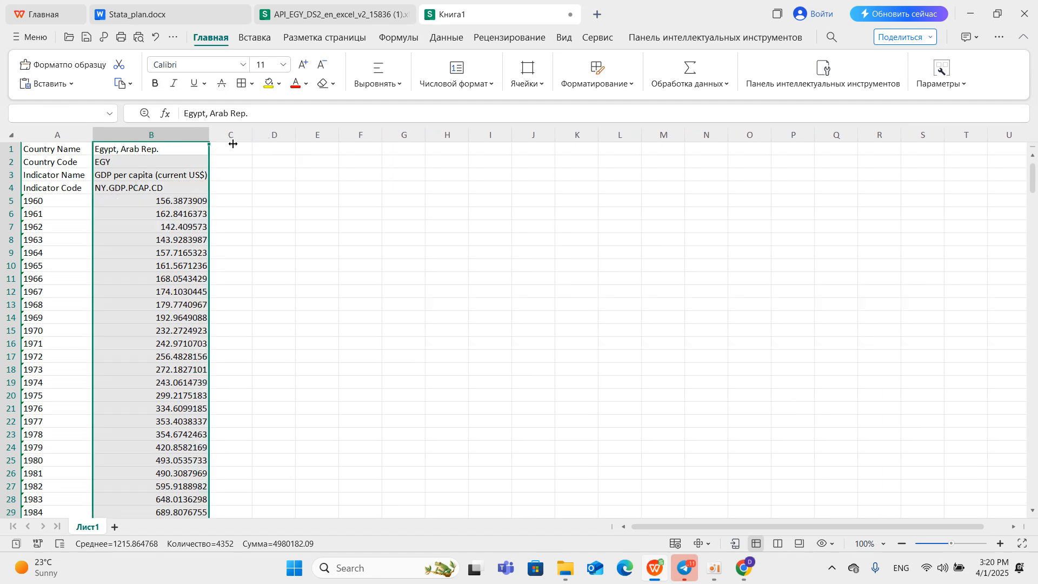
pyautogui.click(233, 145)
# Copy the entire "Population, total" row from the Egypt workbook's Data sheet.
pyautogui.click(371, 10)
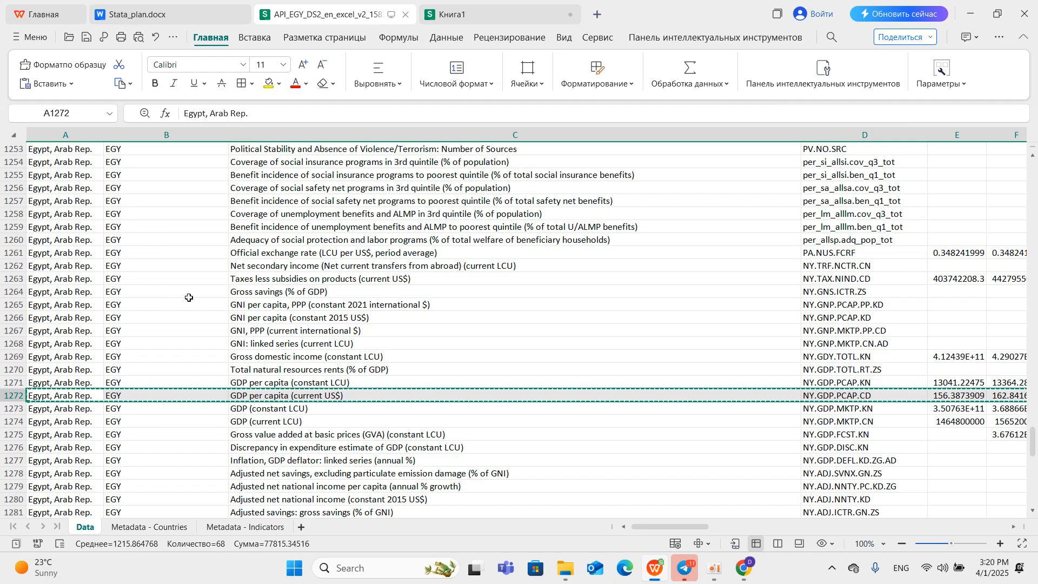
pyautogui.scroll(6, 188, 298)
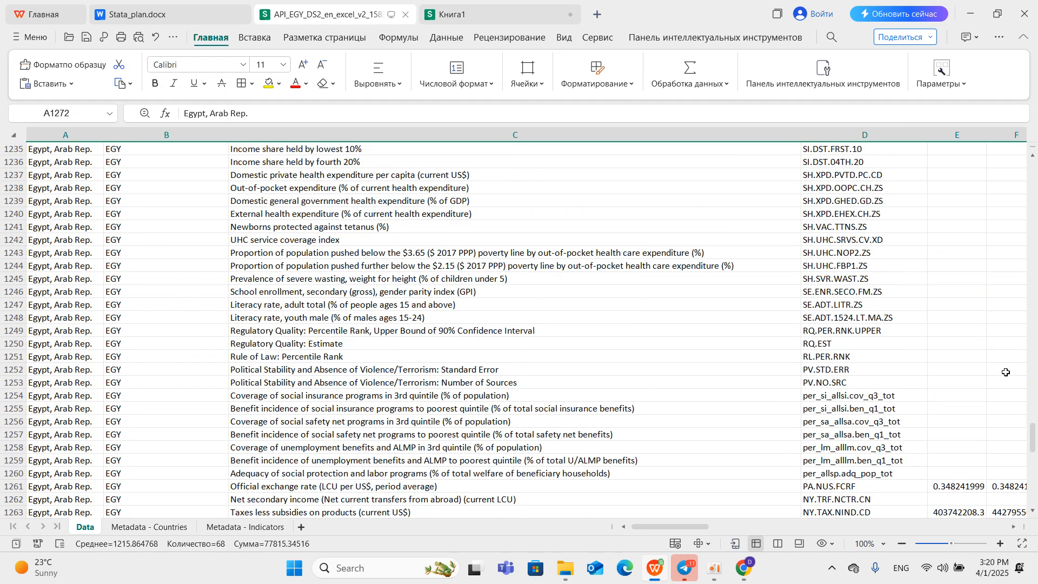
pyautogui.moveTo(1032, 438); pyautogui.dragTo(1010, 180)
pyautogui.scroll(-7, 1015, 182)
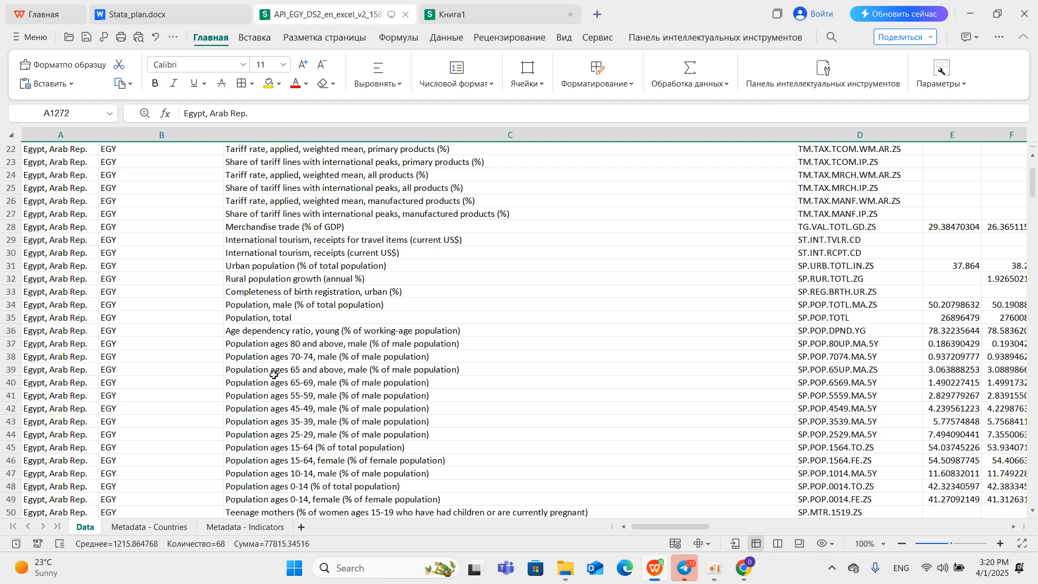
pyautogui.click(8, 320)
pyautogui.rightClick(12, 314)
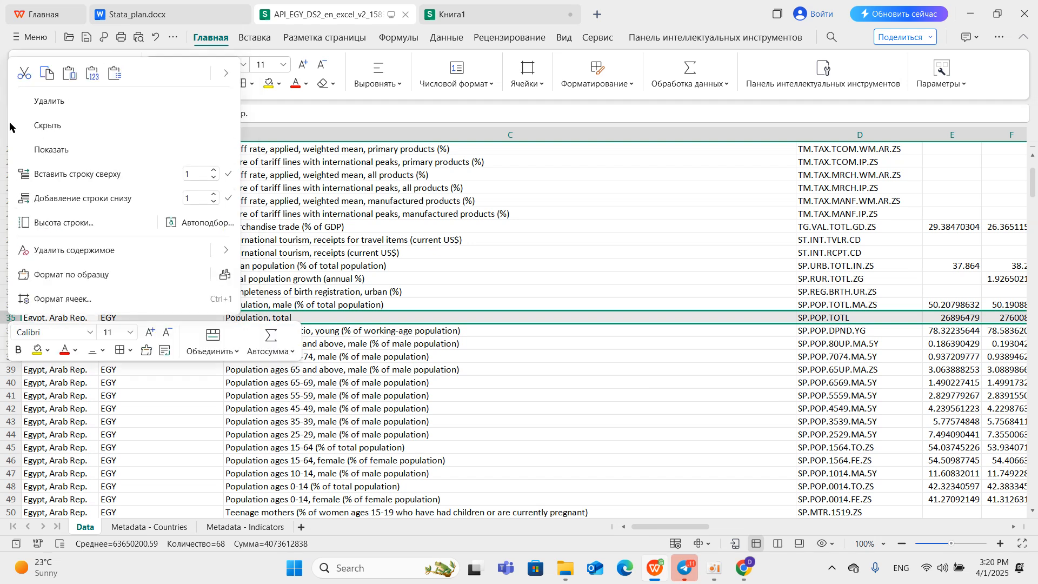
pyautogui.click(50, 73)
# Paste the copied population row transposed into column C of Книга1 and widen the column to fit its contents.
pyautogui.click(434, 8)
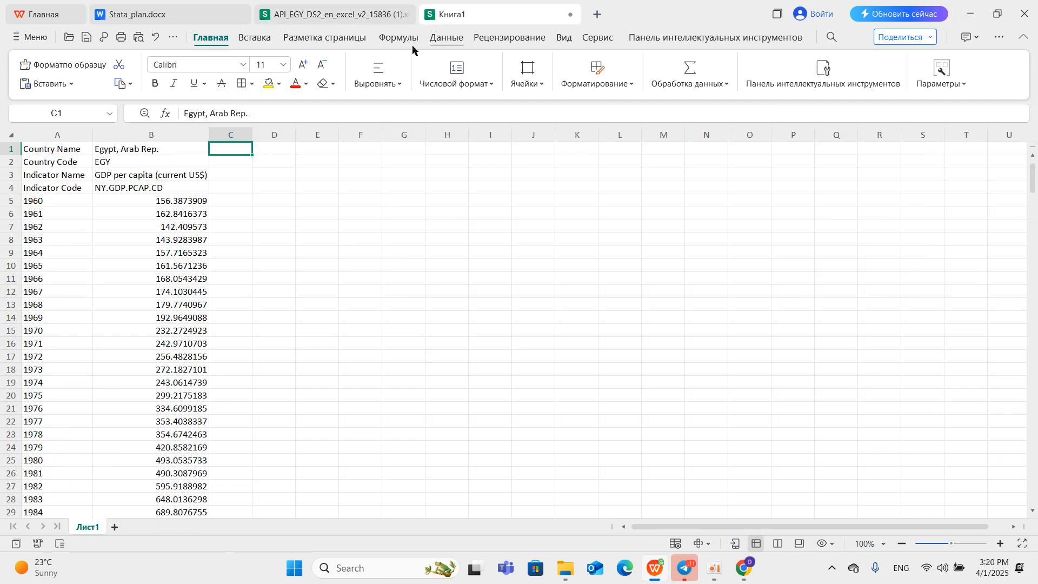
pyautogui.rightClick(226, 135)
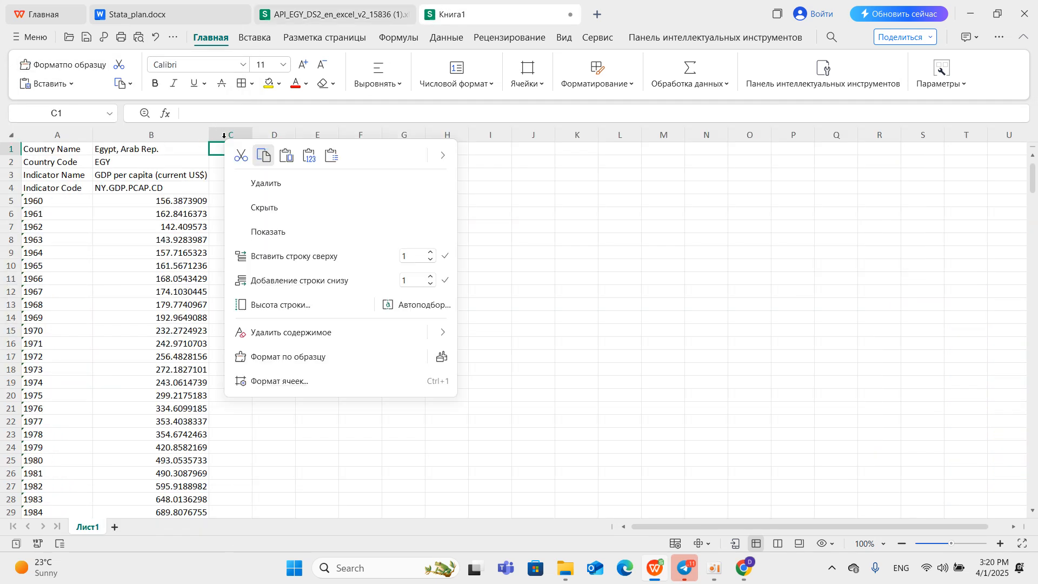
pyautogui.click(321, 156)
pyautogui.click(507, 359)
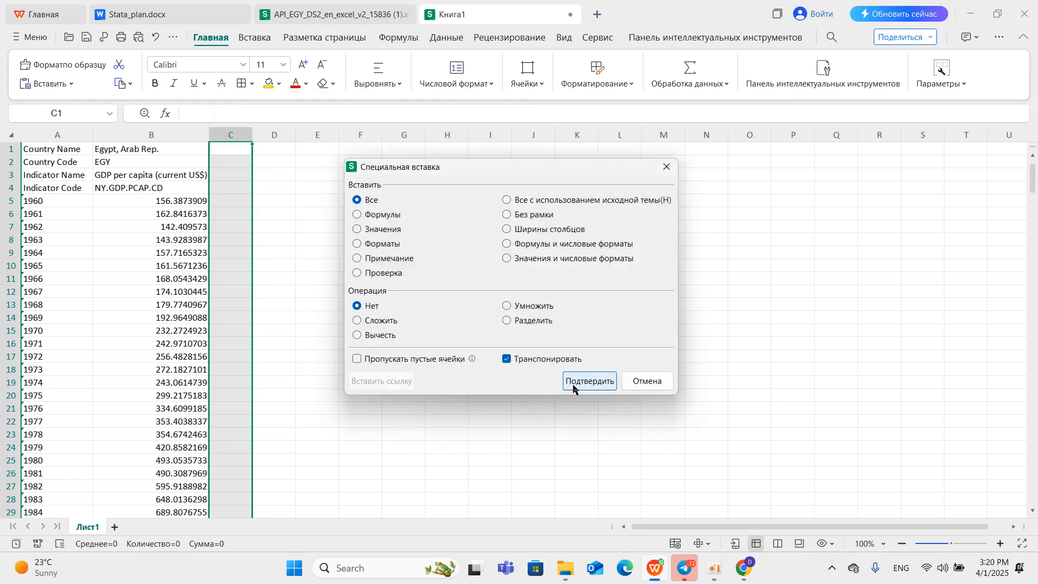
pyautogui.click(589, 381)
pyautogui.moveTo(252, 134); pyautogui.dragTo(288, 151)
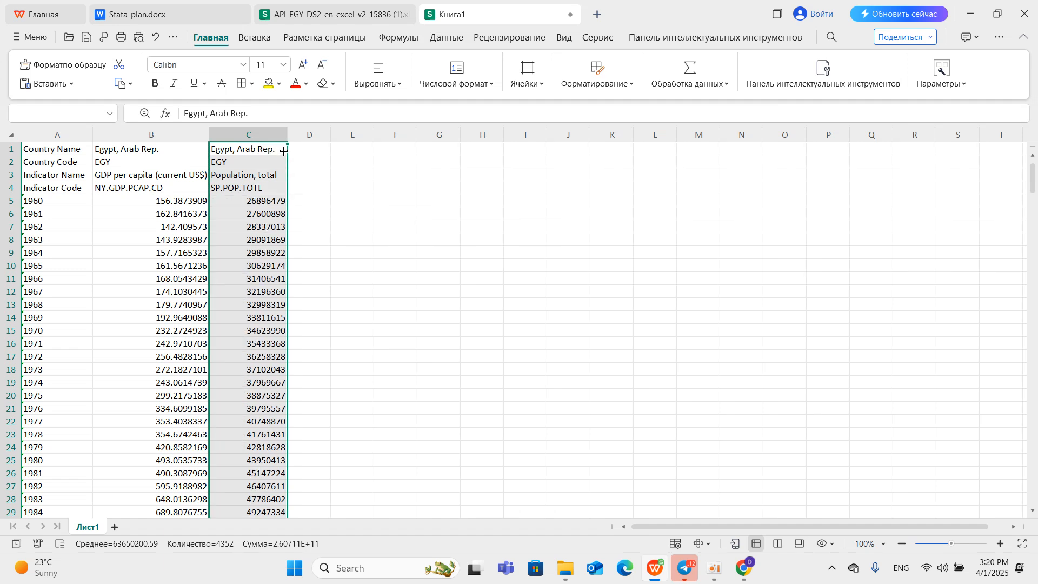
pyautogui.click(317, 149)
# Copy the entire "Exports of goods and services (current US$)" row from the Egypt workbook's Data sheet.
pyautogui.click(332, 14)
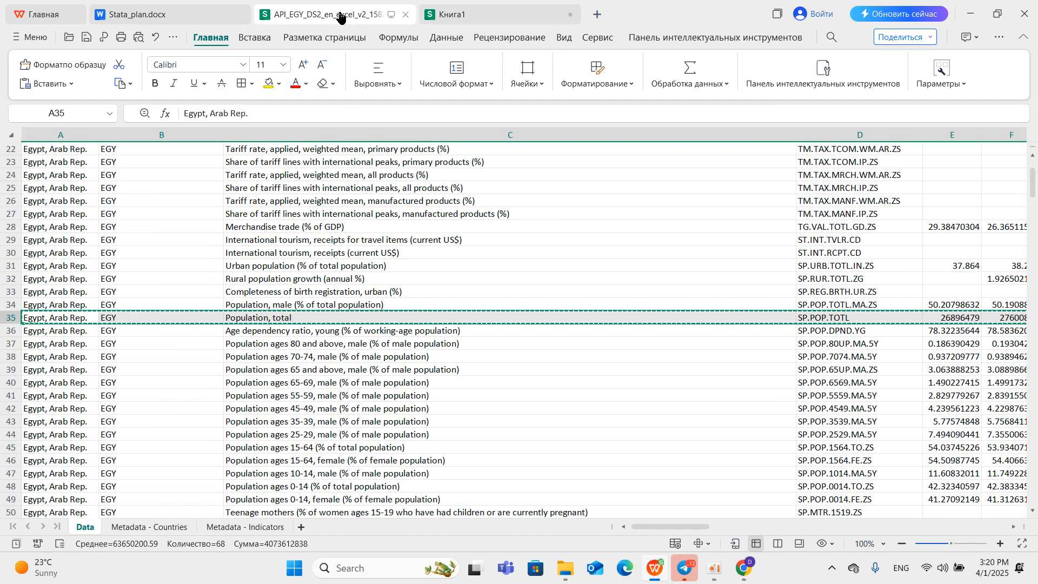
pyautogui.scroll(-8, 271, 376)
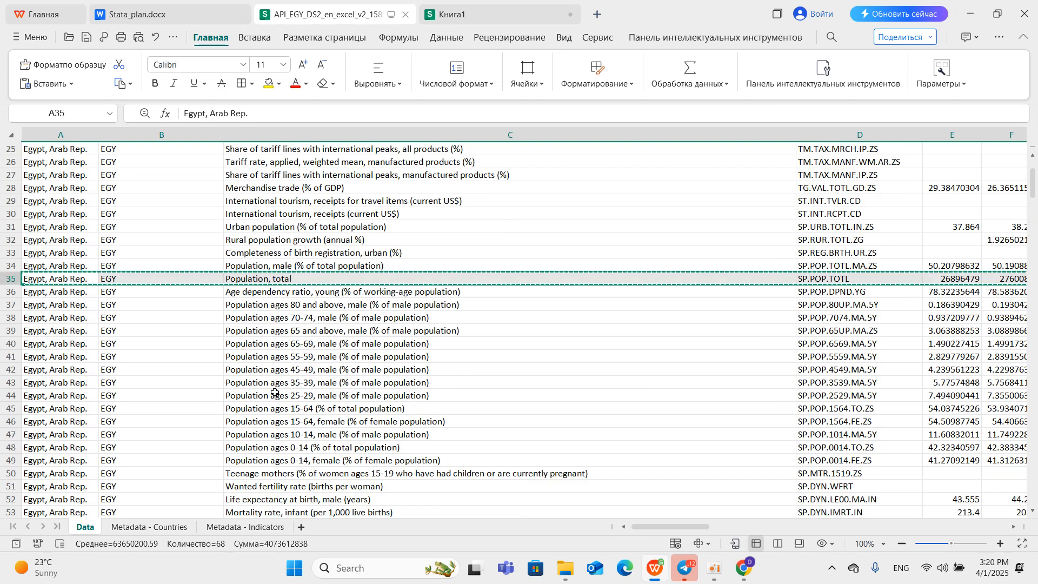
pyautogui.scroll(2, 706, 324)
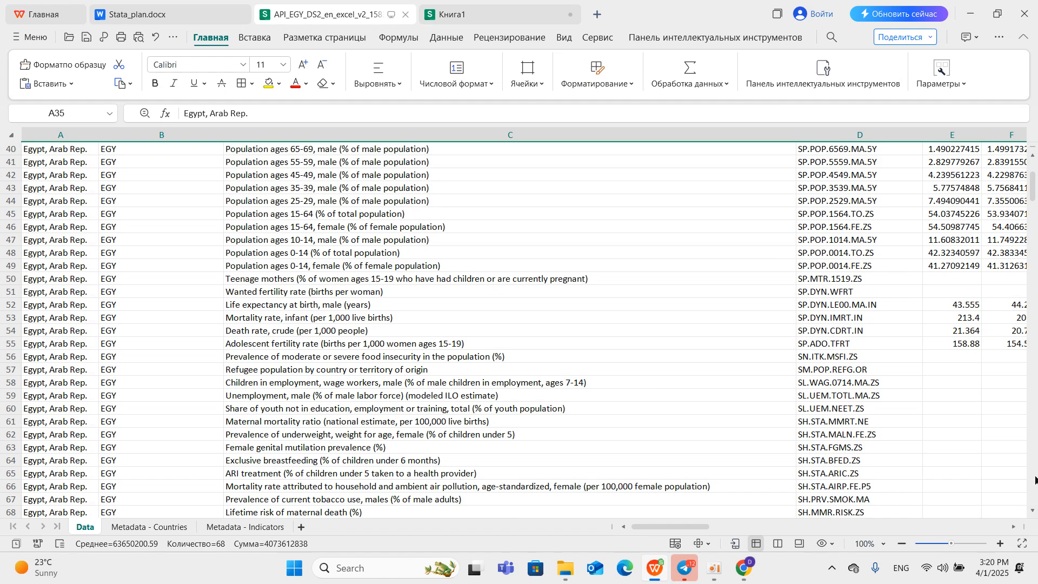
pyautogui.moveTo(1037, 184); pyautogui.dragTo(945, 469)
pyautogui.scroll(-10, 283, 464)
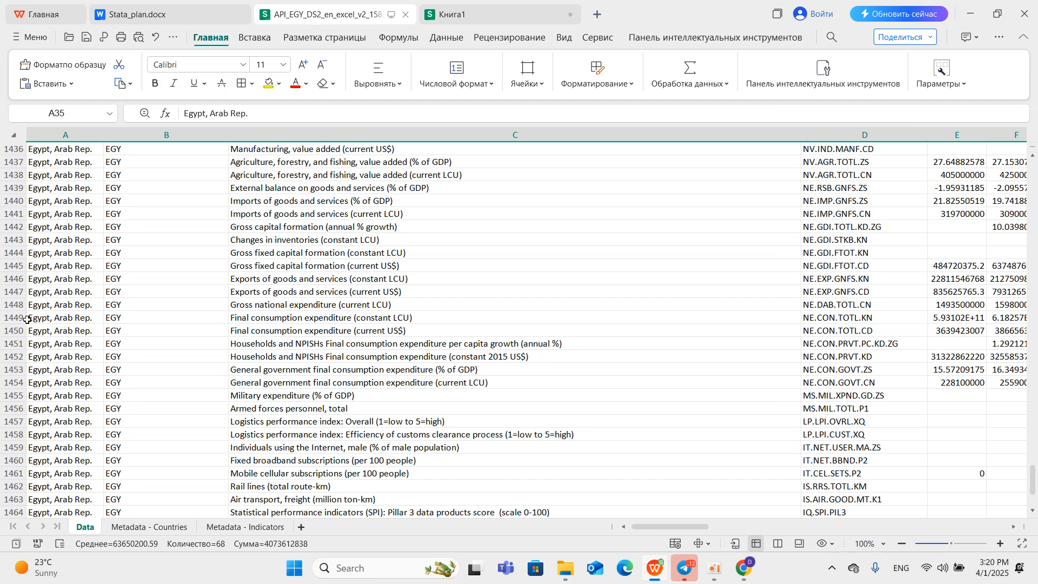
pyautogui.click(271, 291)
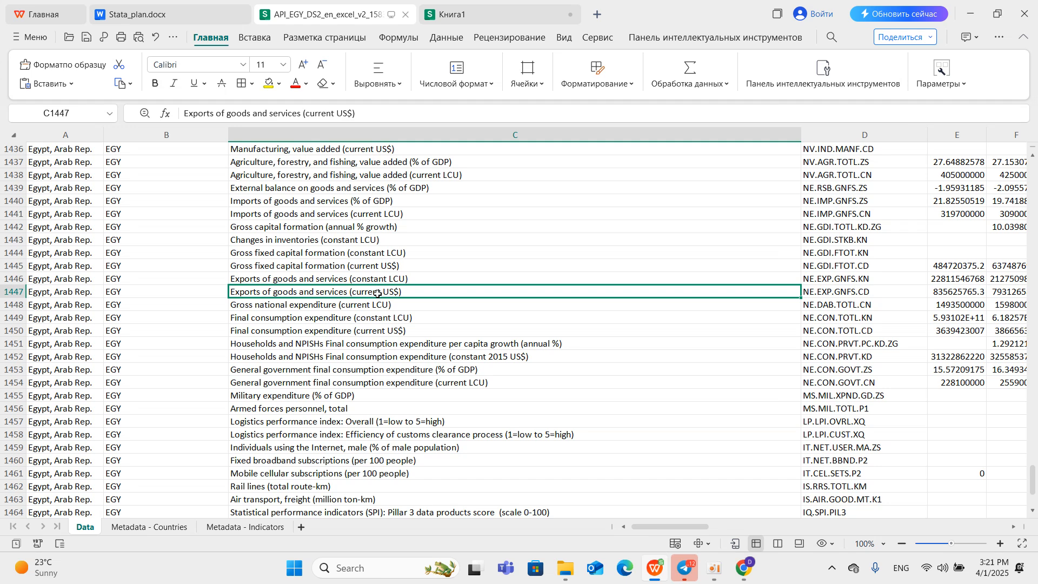
pyautogui.rightClick(10, 292)
pyautogui.click(12, 292)
pyautogui.rightClick(13, 294)
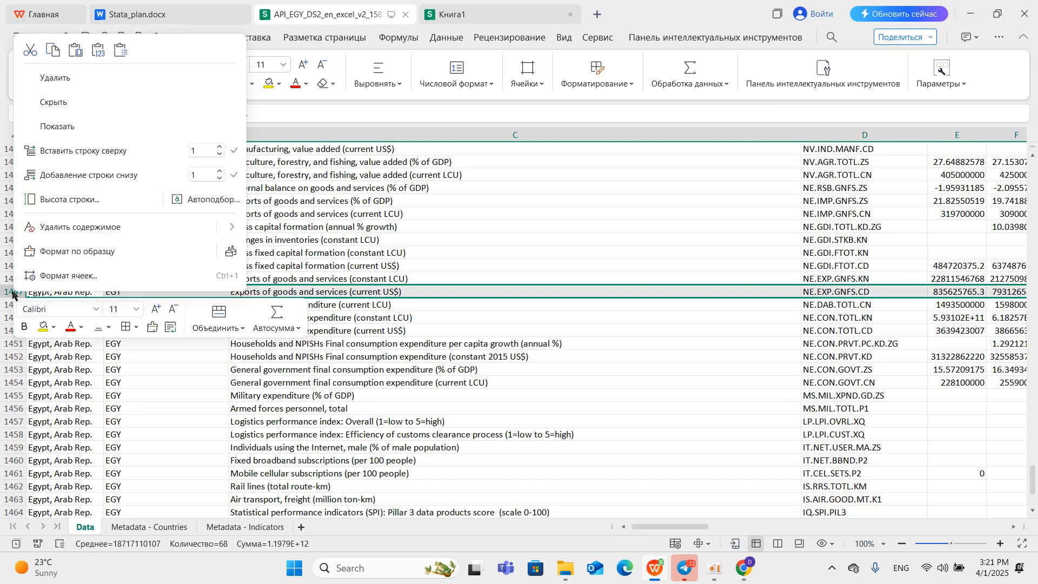
pyautogui.click(53, 50)
# Paste the copied exports row transposed into column D of Книга1 and widen the column to fit the indicator name.
pyautogui.click(465, 15)
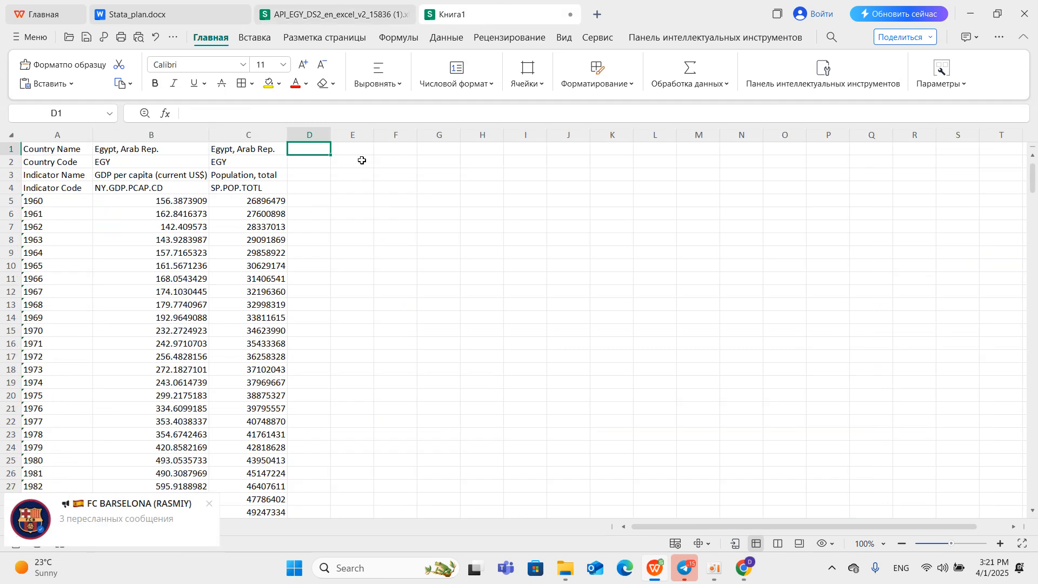
pyautogui.rightClick(310, 129)
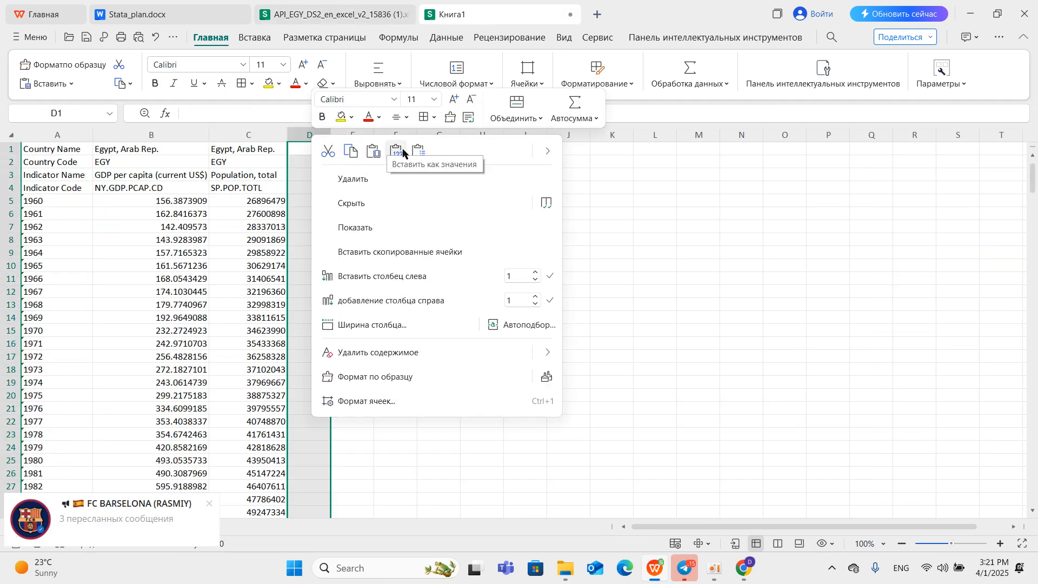
pyautogui.click(416, 153)
pyautogui.click(528, 361)
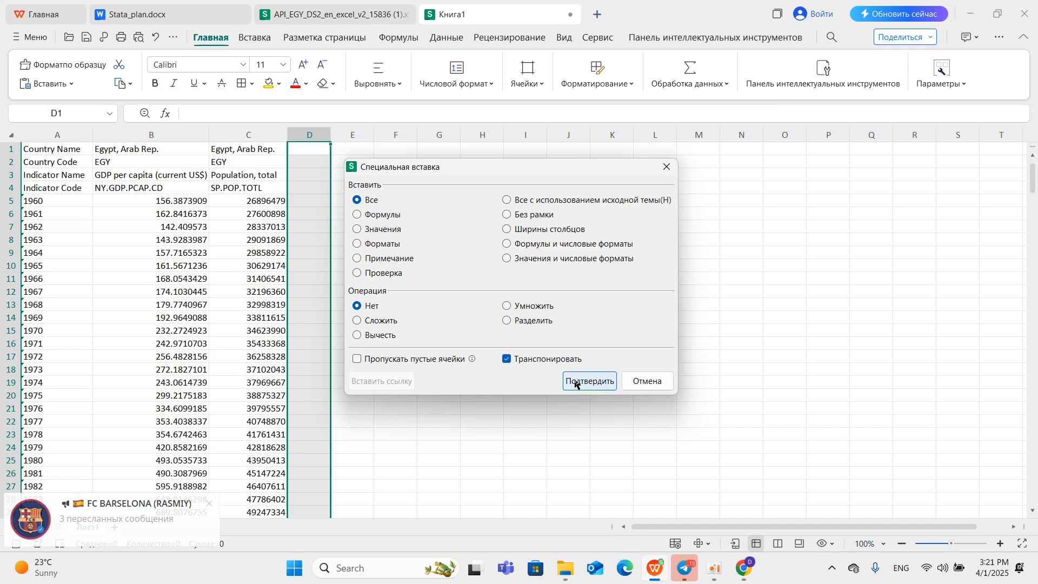
pyautogui.click(584, 381)
pyautogui.moveTo(333, 142); pyautogui.dragTo(462, 188)
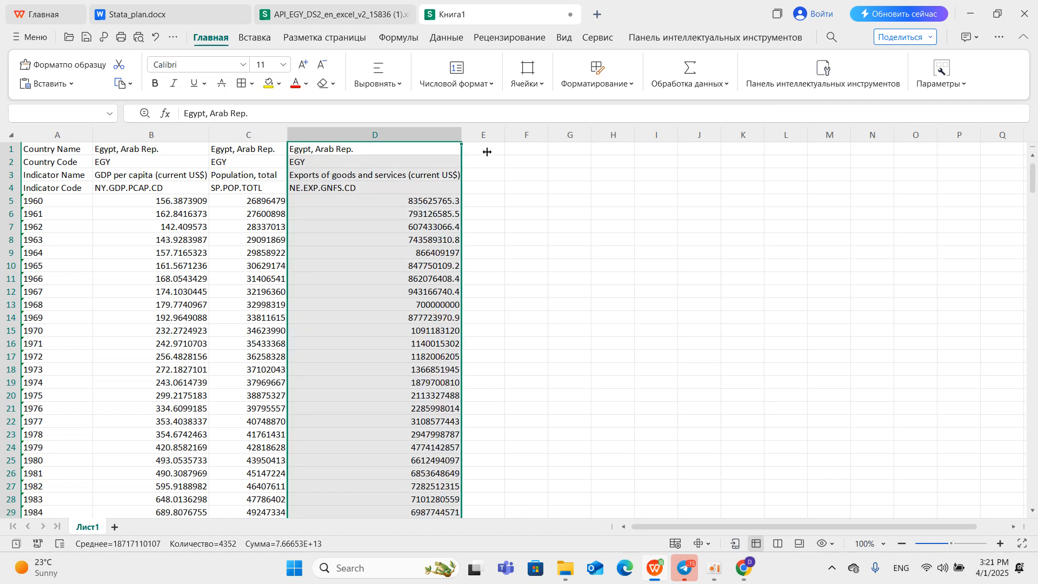
pyautogui.click(487, 152)
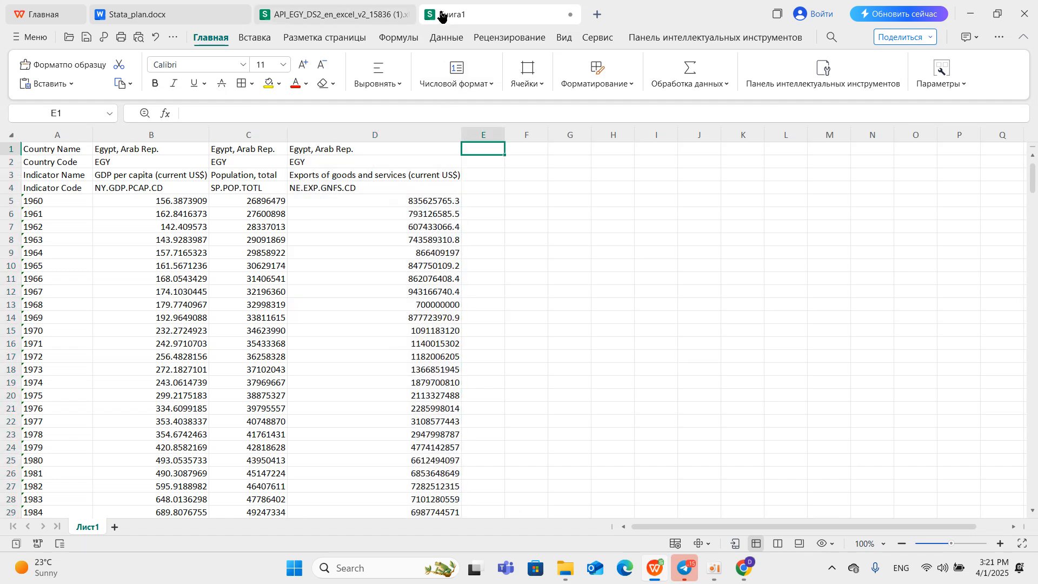
# Look through the indicators above the exports row on the Egypt workbook's Data sheet.
pyautogui.click(358, 17)
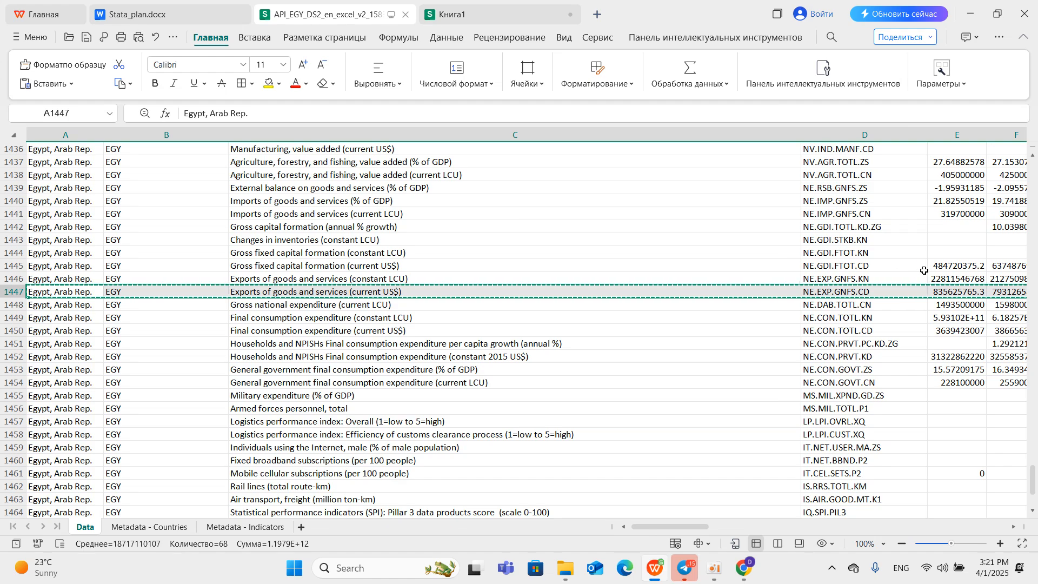
pyautogui.scroll(7, 925, 270)
pyautogui.scroll(7, 1030, 472)
pyautogui.moveTo(1030, 469); pyautogui.dragTo(1033, 478)
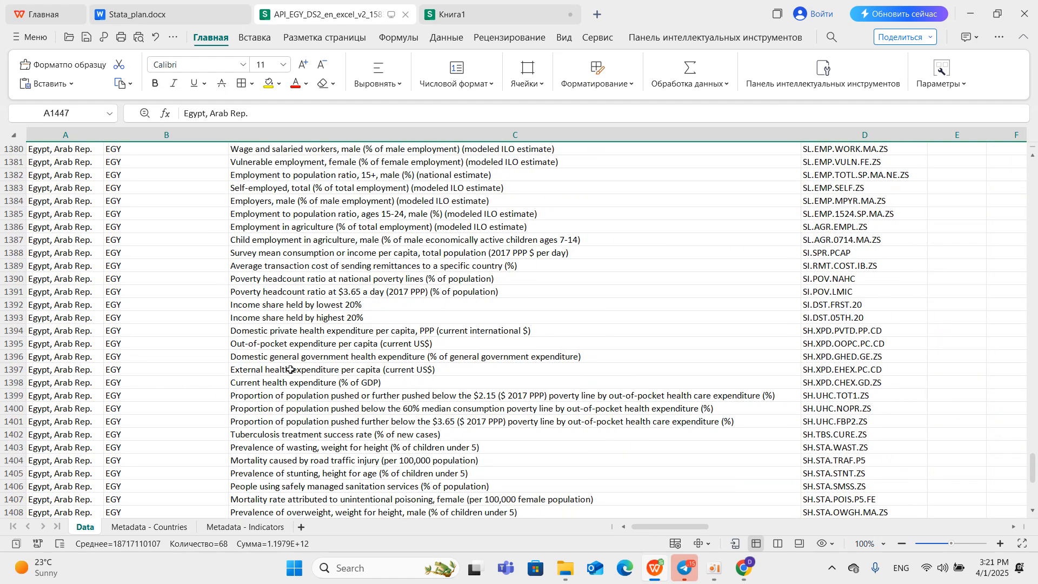
# Delete the Country Name, Country Code and Indicator Code rows from the top of the Книга1 sheet.
pyautogui.click(477, 17)
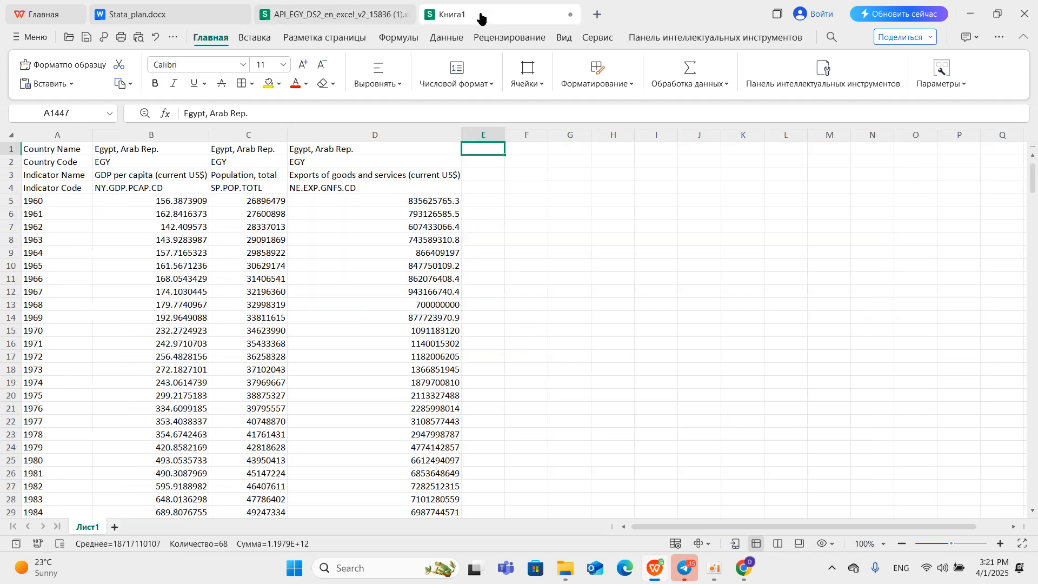
pyautogui.rightClick(11, 149)
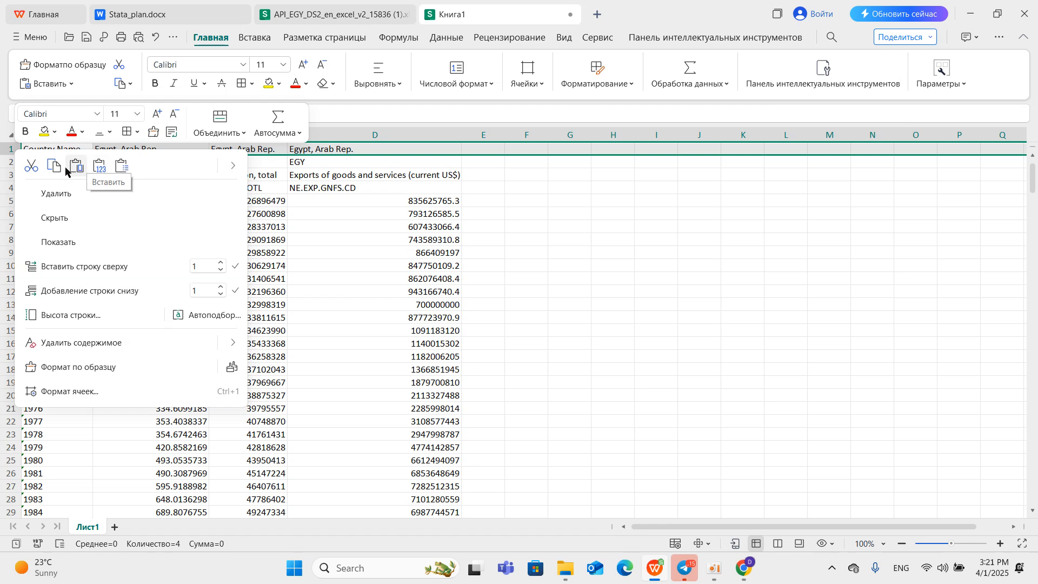
pyautogui.click(60, 192)
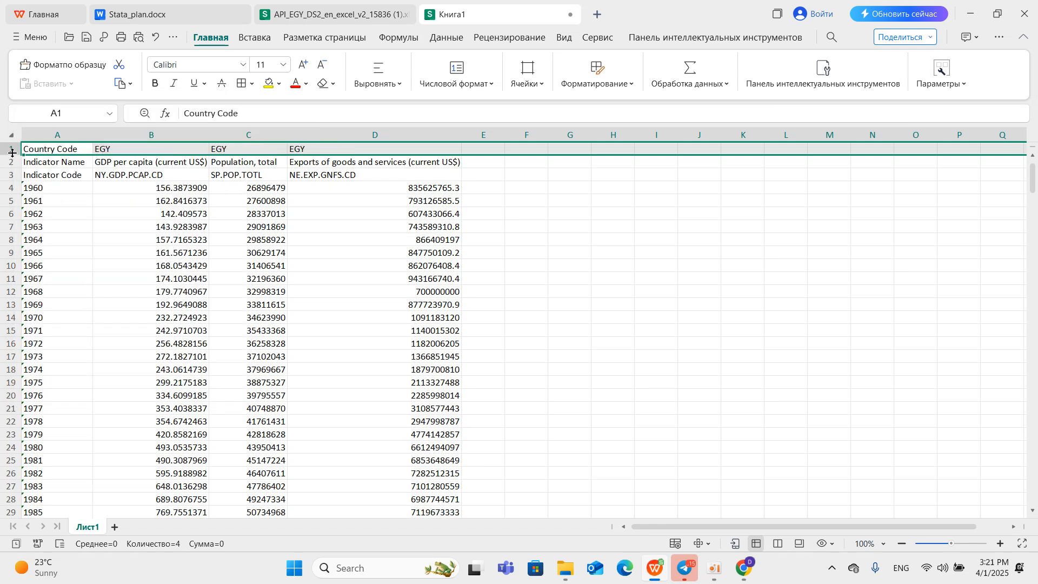
pyautogui.rightClick(11, 148)
pyautogui.click(54, 193)
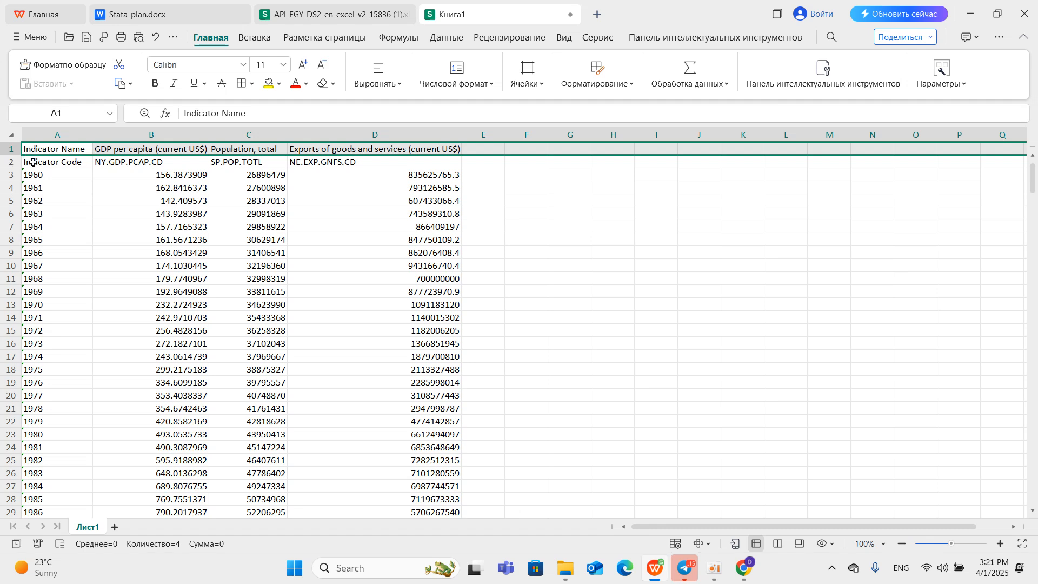
pyautogui.click(11, 162)
pyautogui.rightClick(11, 162)
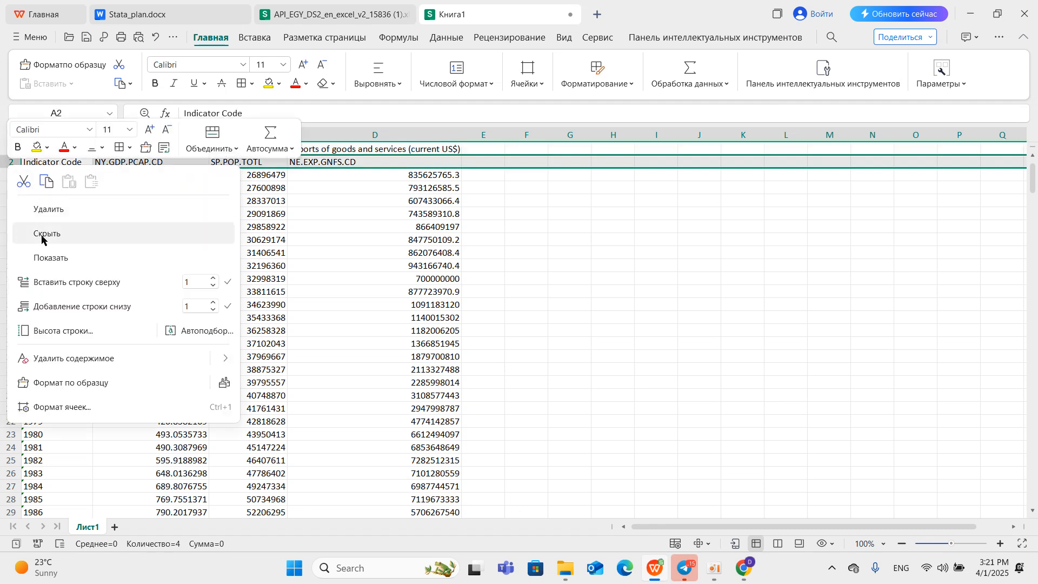
pyautogui.click(45, 208)
# Replace the Indicator Name header in cell A1 with Years.
pyautogui.scroll(-20, 105, 218)
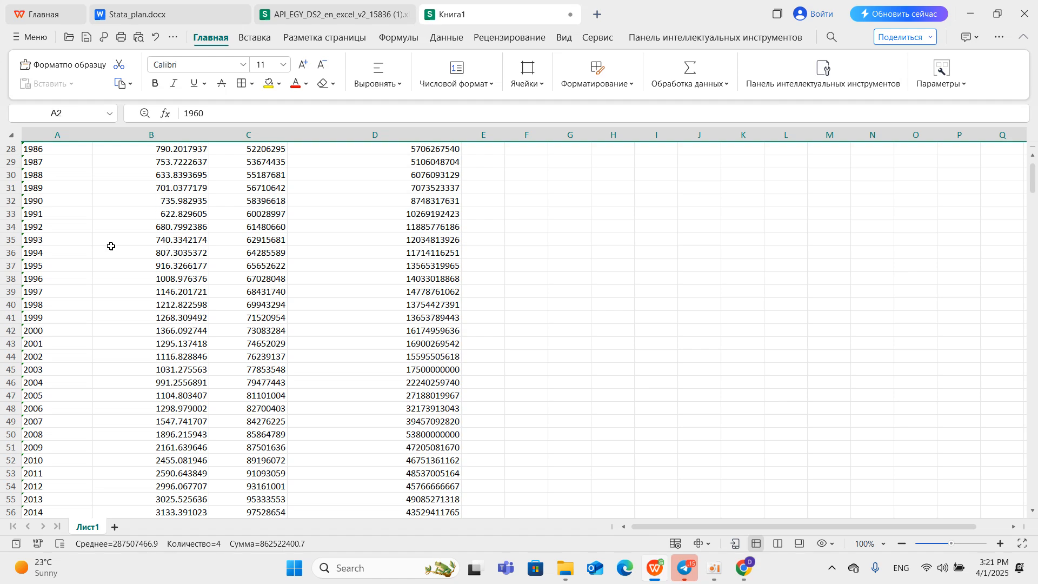
pyautogui.scroll(7, 150, 357)
pyautogui.scroll(13, 148, 346)
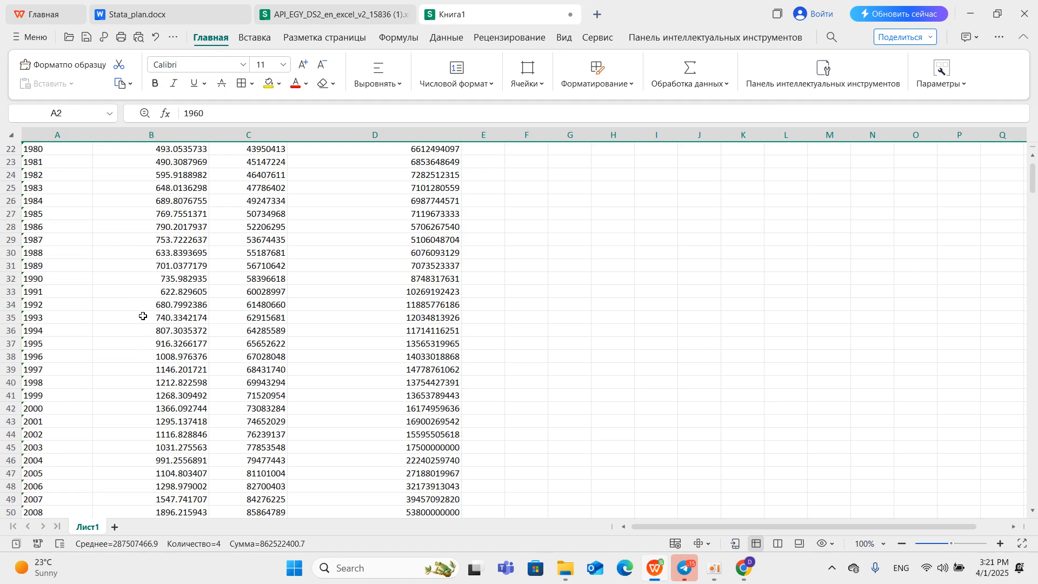
pyautogui.click(67, 150)
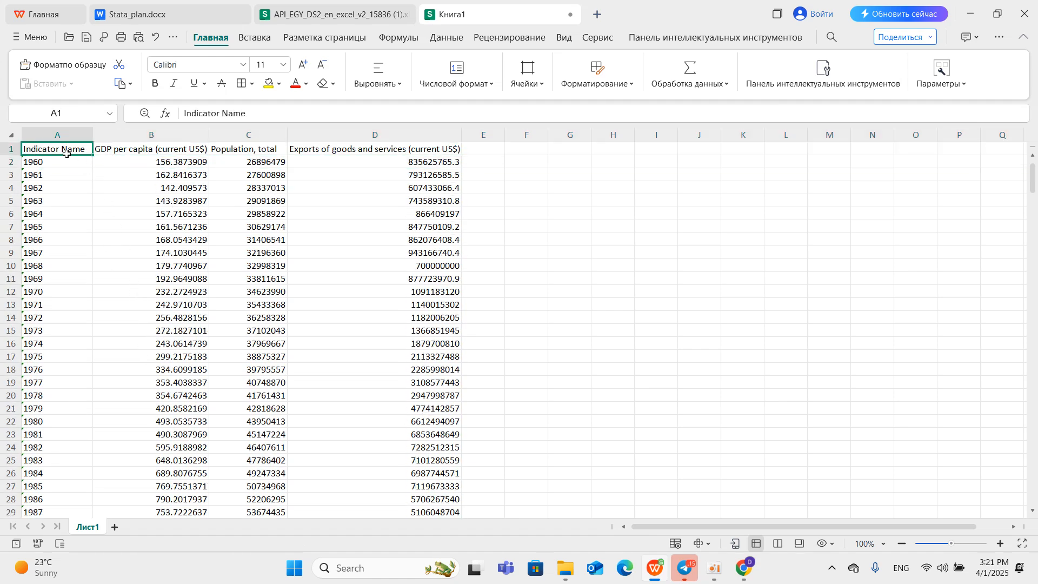
pyautogui.doubleClick(252, 118)
pyautogui.moveTo(253, 118); pyautogui.dragTo(141, 115)
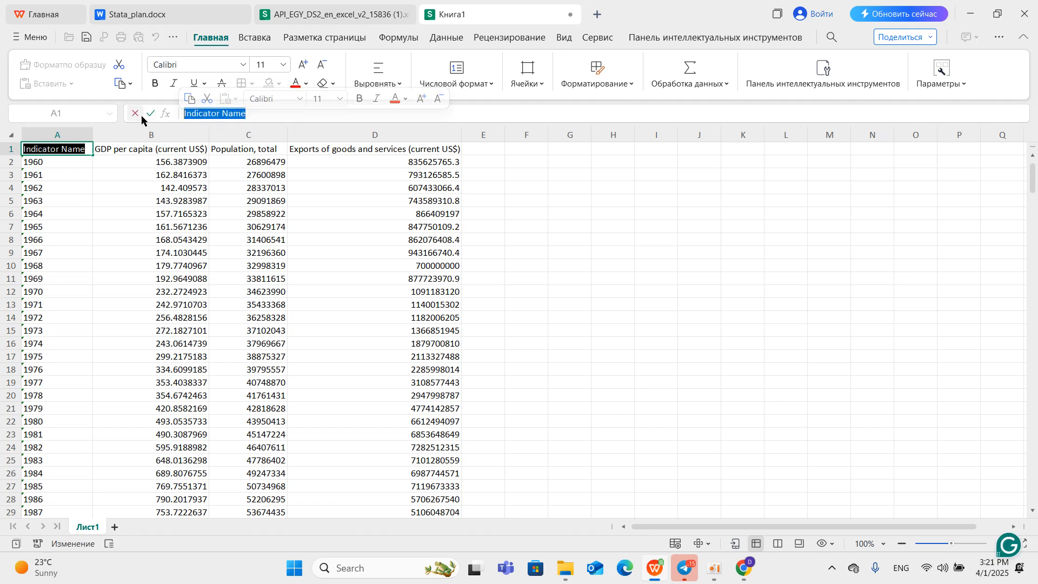
pyautogui.write('Years')
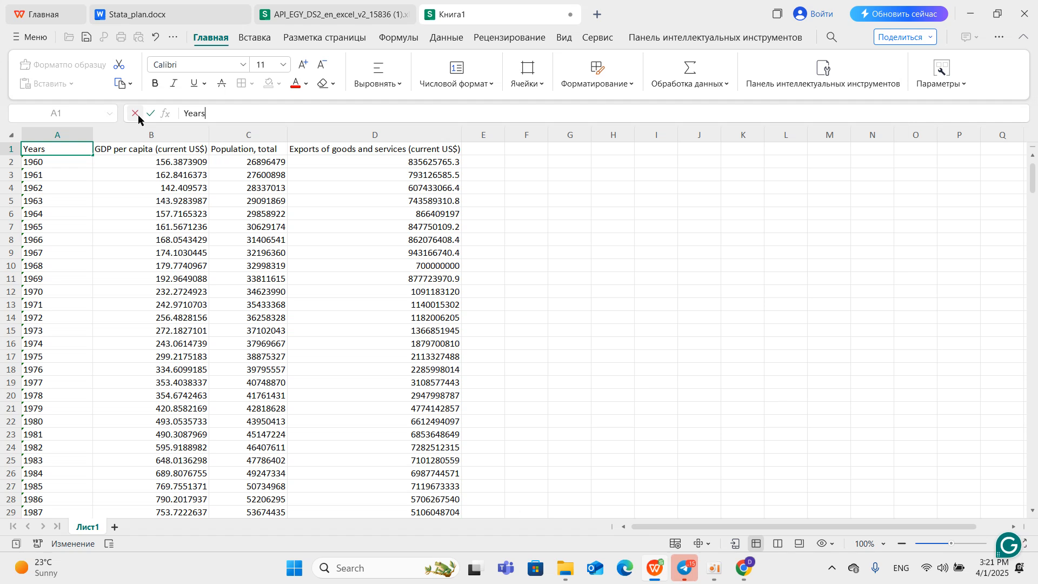
# Rename the GDP per capita header in cell B1 to GDP_per_capita.
pyautogui.click(130, 150)
pyautogui.moveTo(303, 115); pyautogui.dragTo(206, 115)
pyautogui.keyDown('shift'); pyautogui.click(200, 115); pyautogui.keyUp('shift')
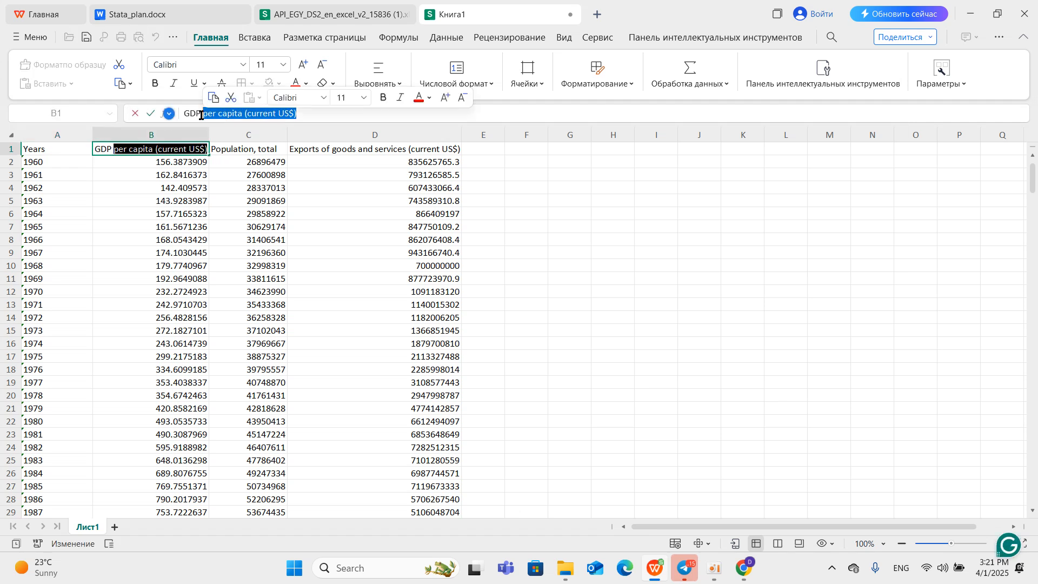
pyautogui.press('BackSpace')
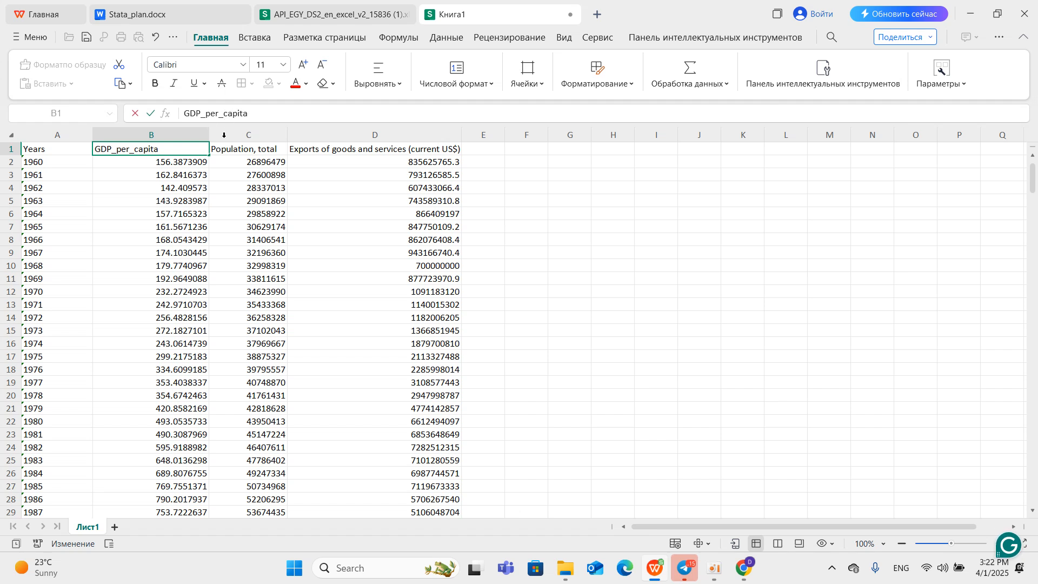
# Shorten the population header in cell C1 to Population.
pyautogui.click(234, 149)
pyautogui.click(279, 116)
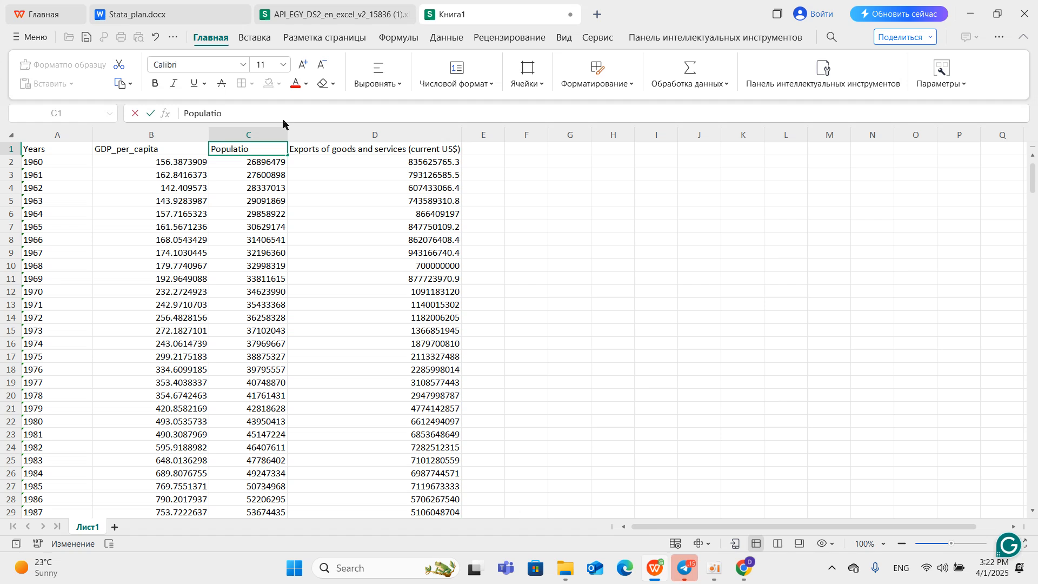
pyautogui.write('n')
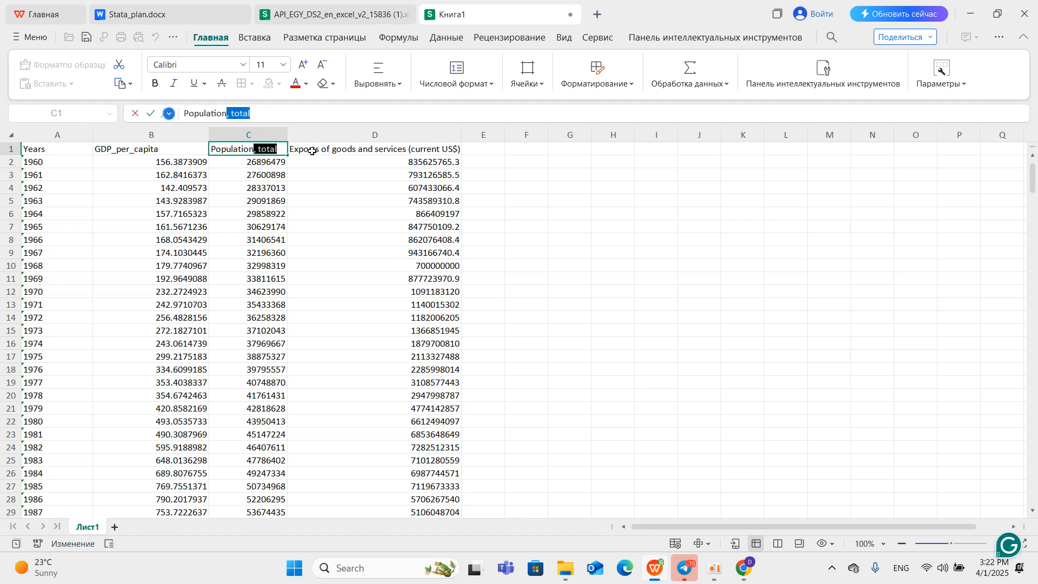
pyautogui.click(312, 151)
pyautogui.click(280, 149)
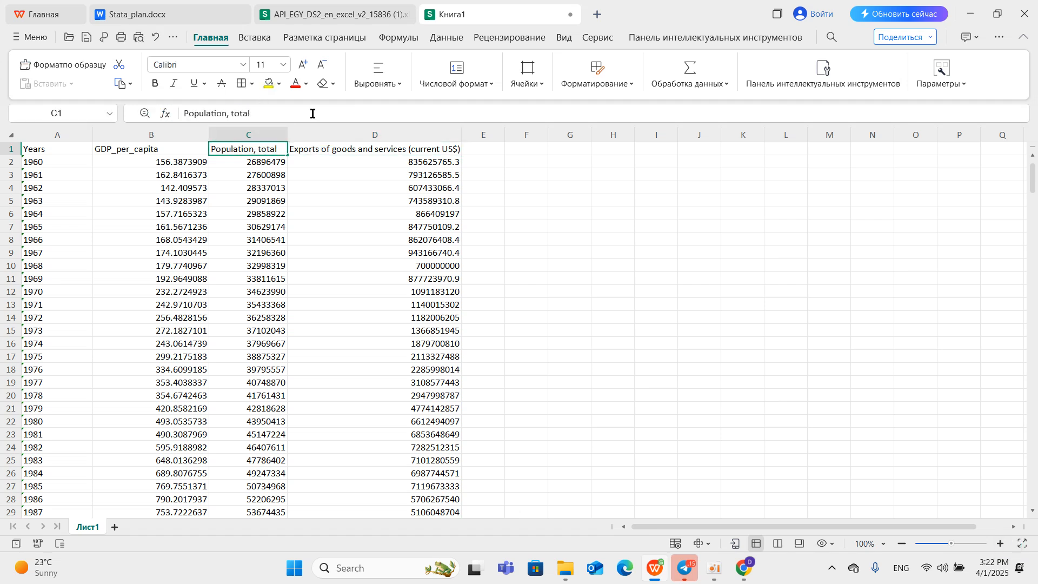
pyautogui.doubleClick(238, 114)
pyautogui.press('BackSpace')
pyautogui.press('BackSpace')
pyautogui.press('Tab')
# Shorten the exports header in cell D1 to Exports.
pyautogui.press('F2')
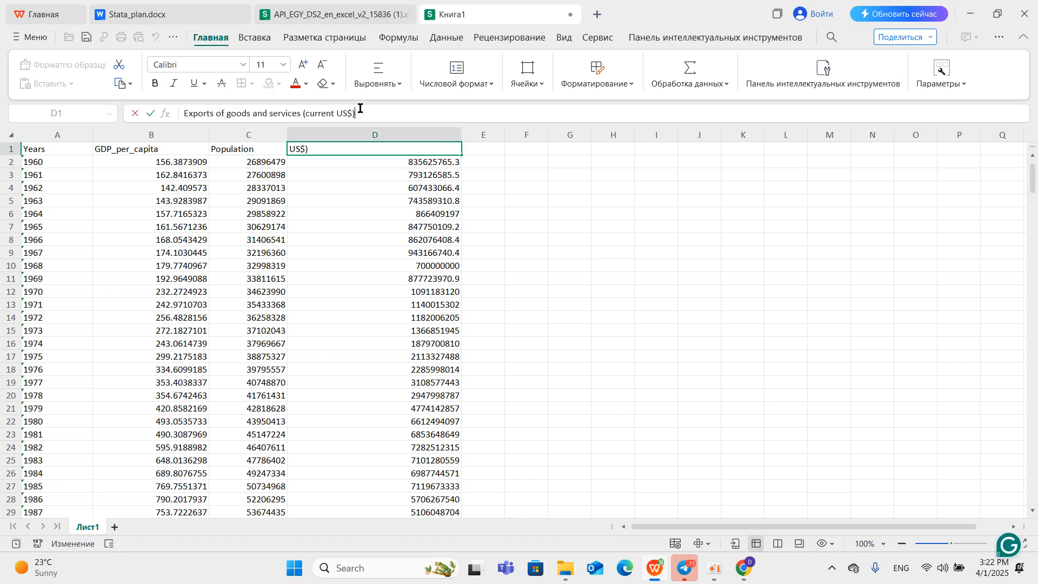
pyautogui.moveTo(235, 119)
pyautogui.mouseDown()
pyautogui.moveTo(208, 117)
pyautogui.moveTo(221, 118)
pyautogui.mouseUp()
pyautogui.click(221, 117)
pyautogui.click(214, 121)
pyautogui.hotkey('shift', 'End')
pyautogui.press('BackSpace')
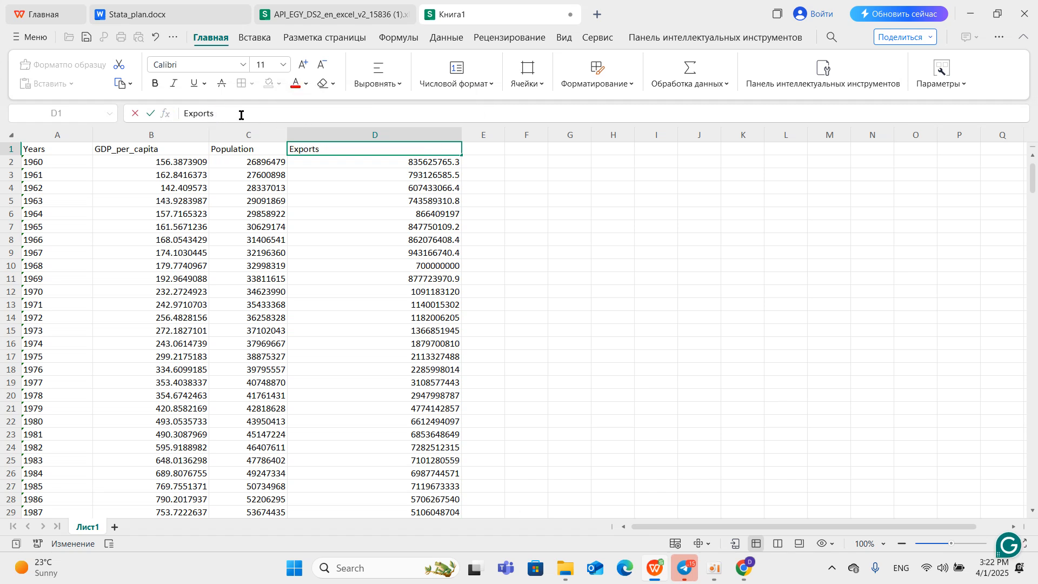
pyautogui.click(487, 149)
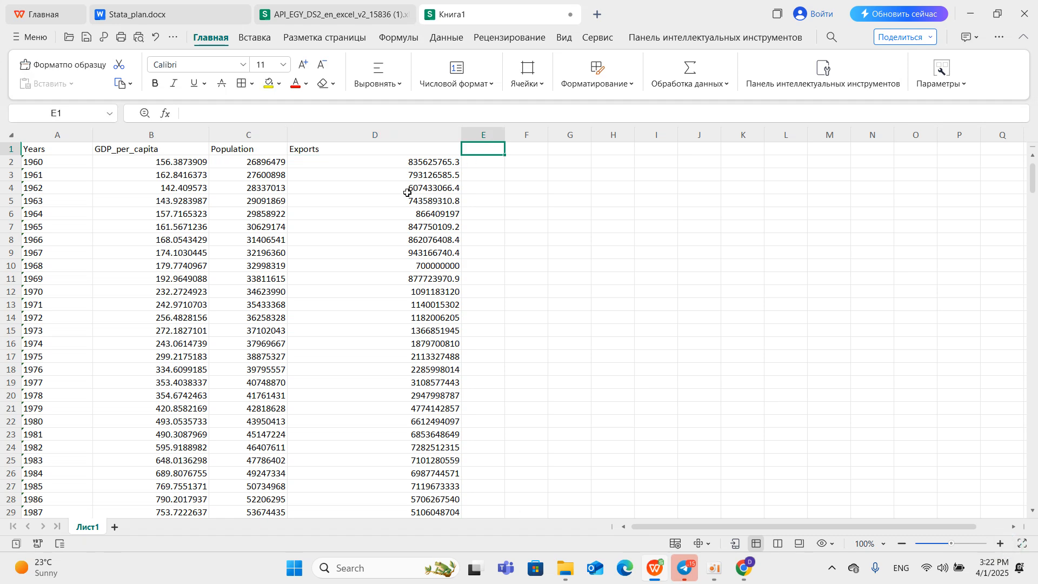
# Save the workbook as Книга1.xlsx in the работа folder on the Desktop.
pyautogui.click(86, 38)
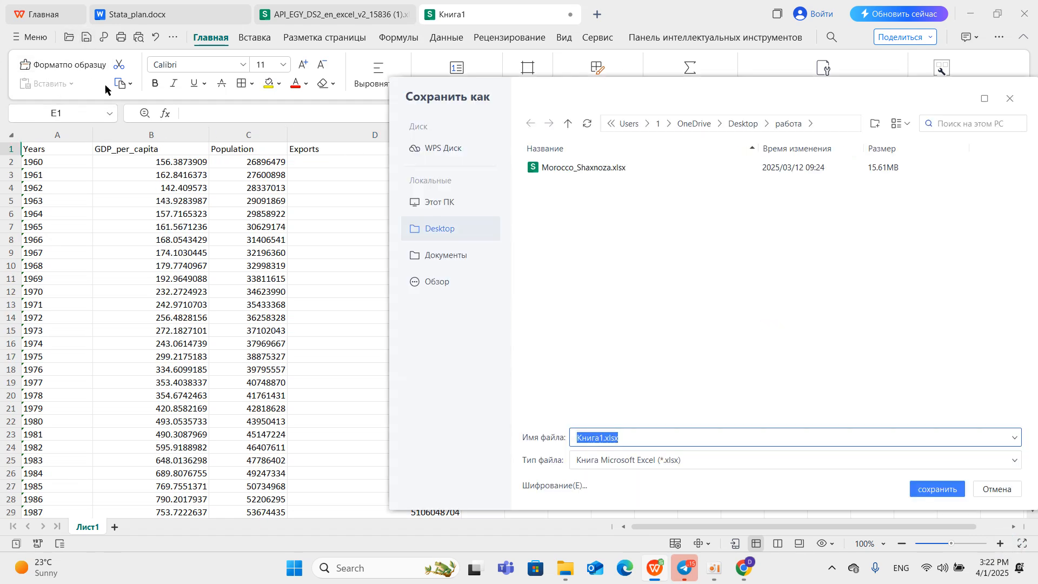
pyautogui.click(928, 490)
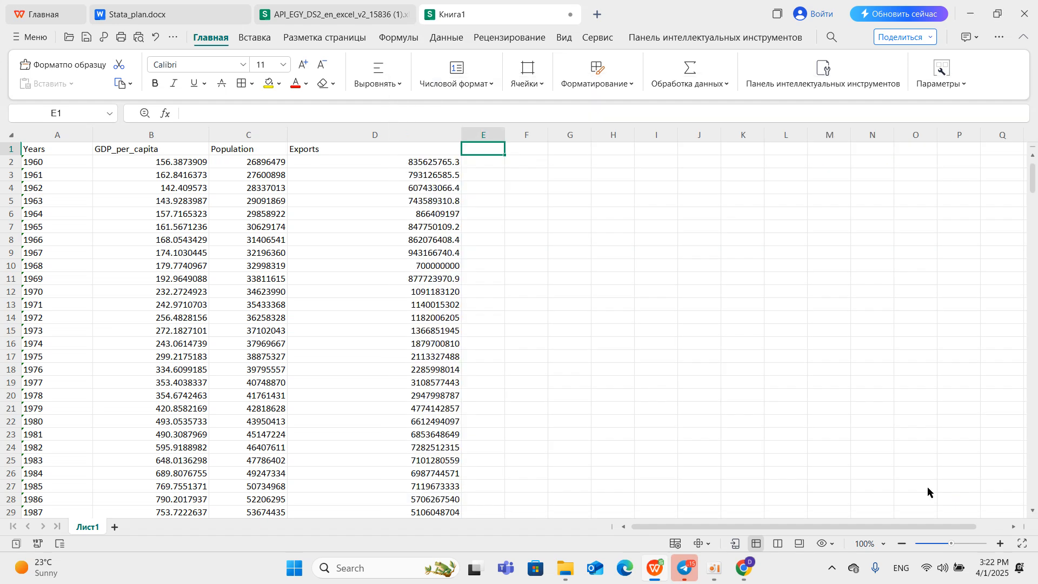
# Mark task 1, the World Bank data profile, with a + in the Bajarildi column of Stata_plan.docx.
pyautogui.click(203, 17)
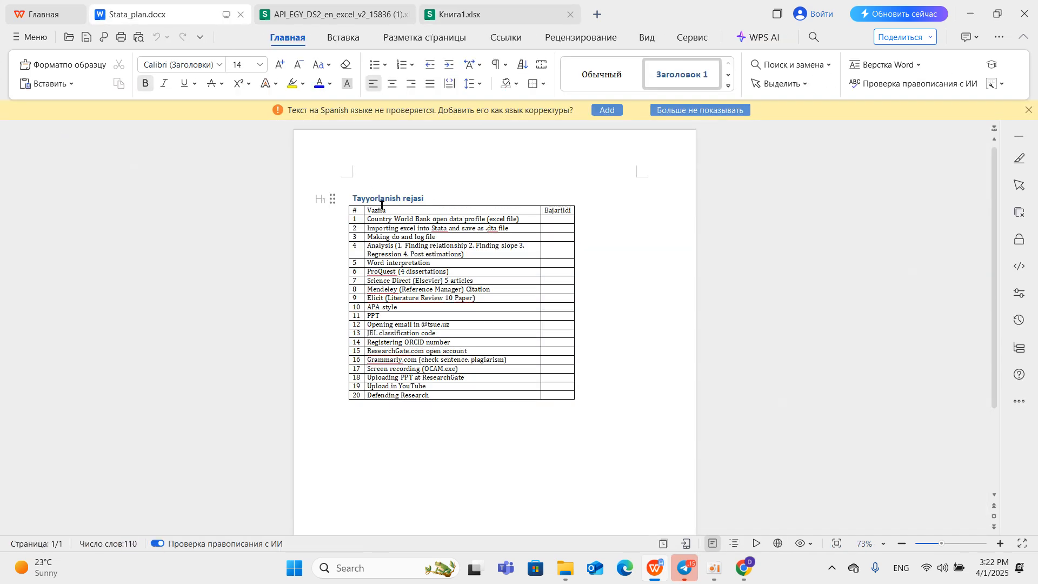
pyautogui.click(559, 220)
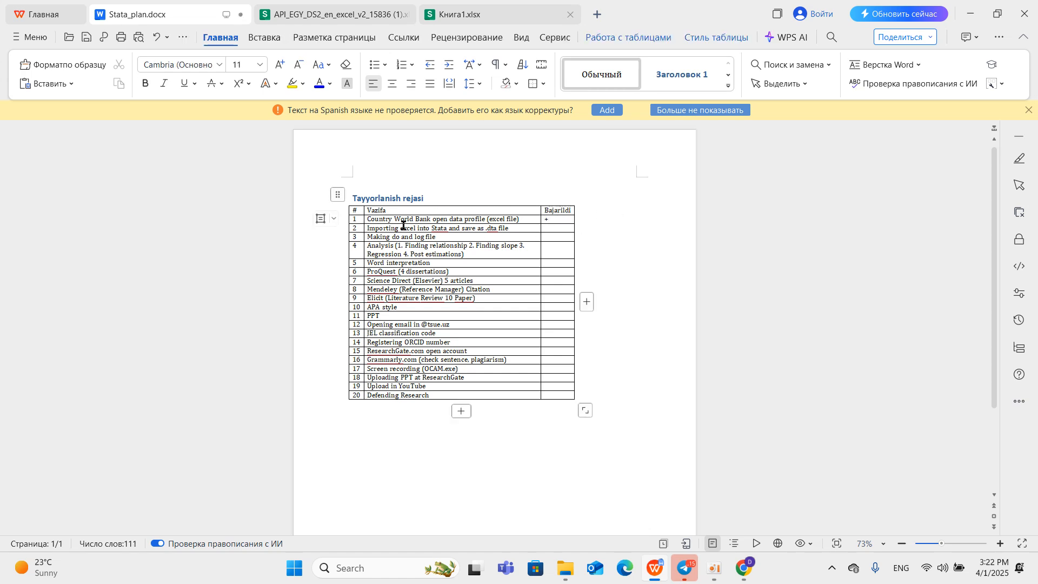
pyautogui.scroll(2, 404, 224)
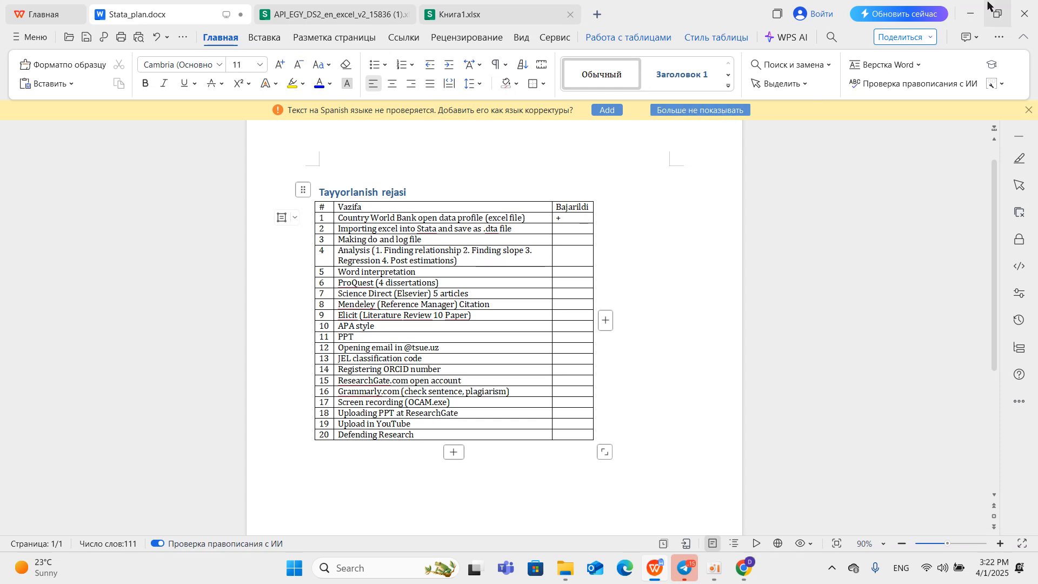
# Minimise the document and browser windows, refresh the desktop and launch Stata 18.
pyautogui.click(971, 16)
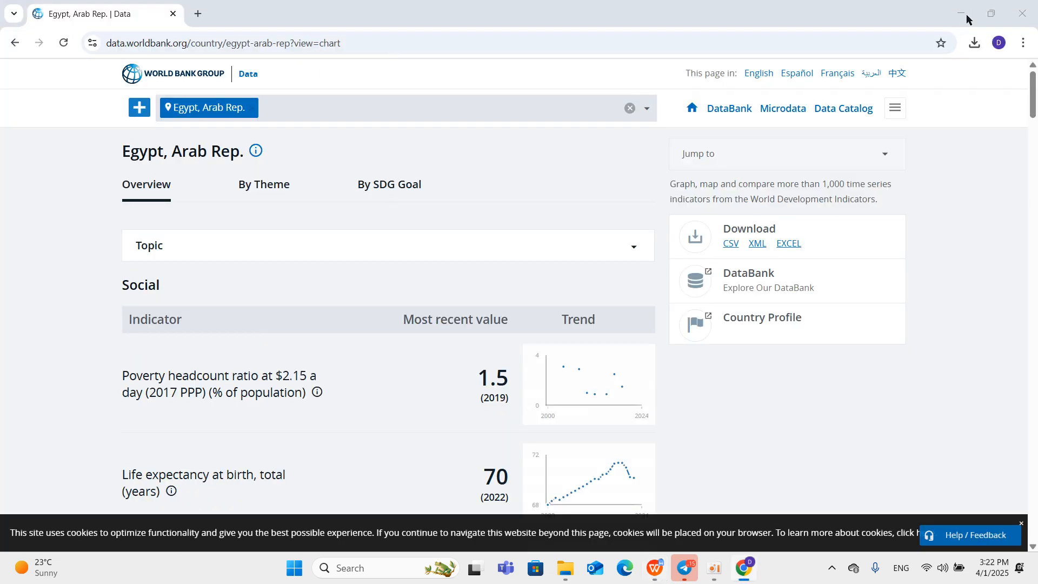
pyautogui.click(970, 18)
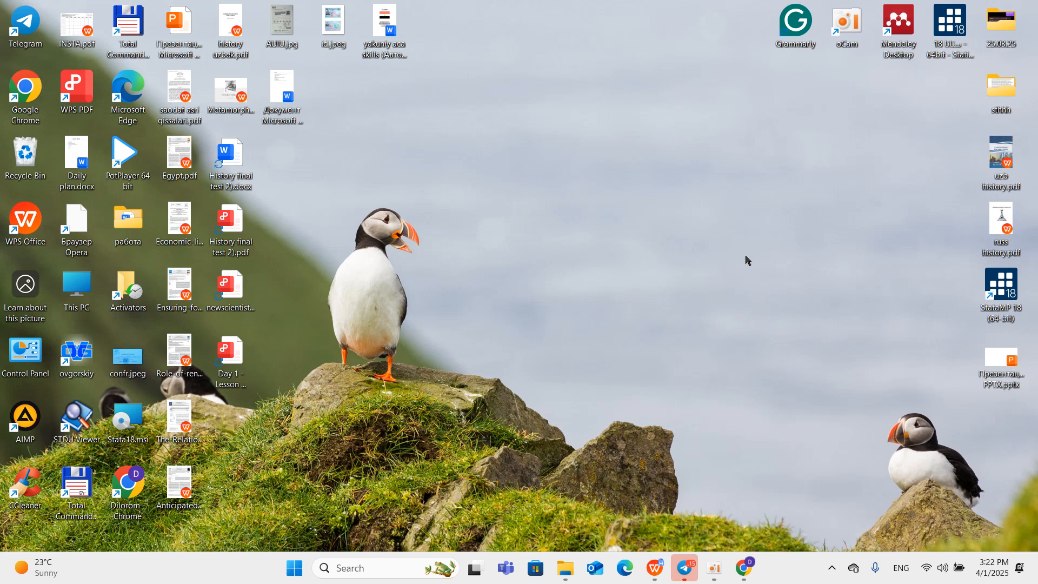
pyautogui.rightClick(659, 242)
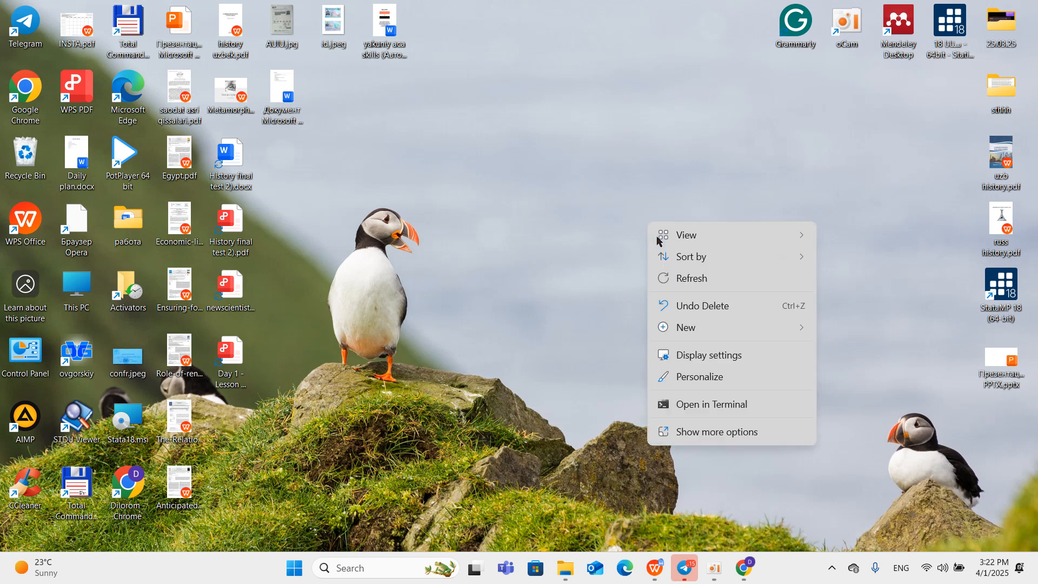
pyautogui.click(670, 277)
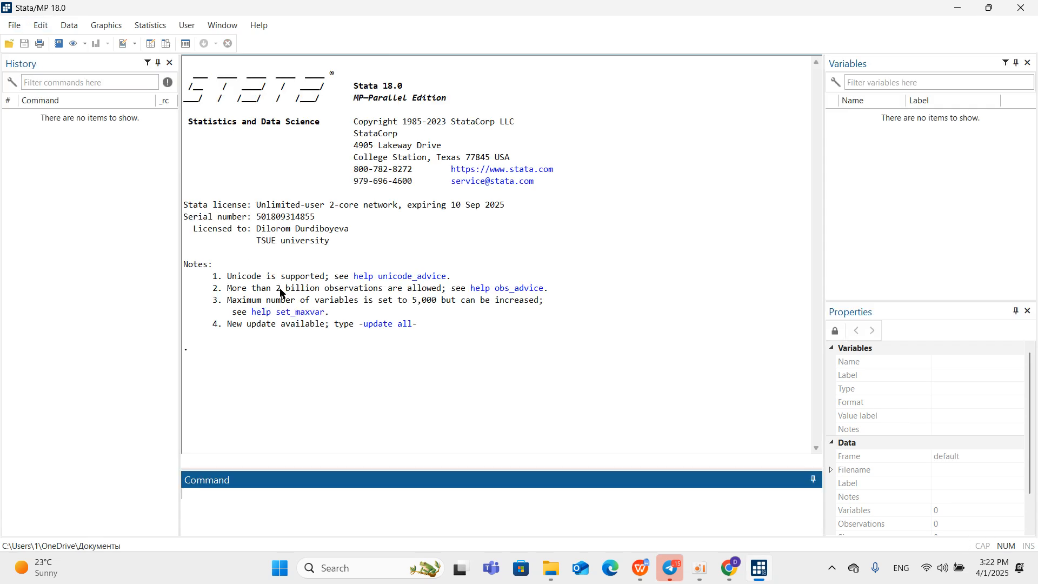
pyautogui.click(265, 376)
# Start an Excel spreadsheet import in Stata and load Книга2.xlsx from the Downloads folder.
pyautogui.click(14, 25)
pyautogui.click(14, 25)
pyautogui.click(14, 25)
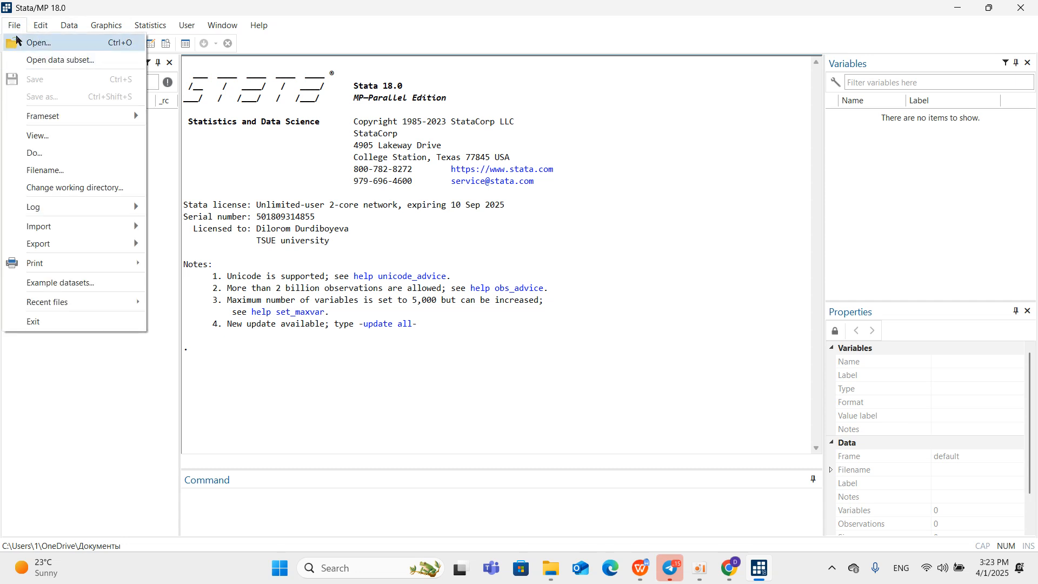
pyautogui.moveTo(112, 246)
pyautogui.moveTo(108, 226)
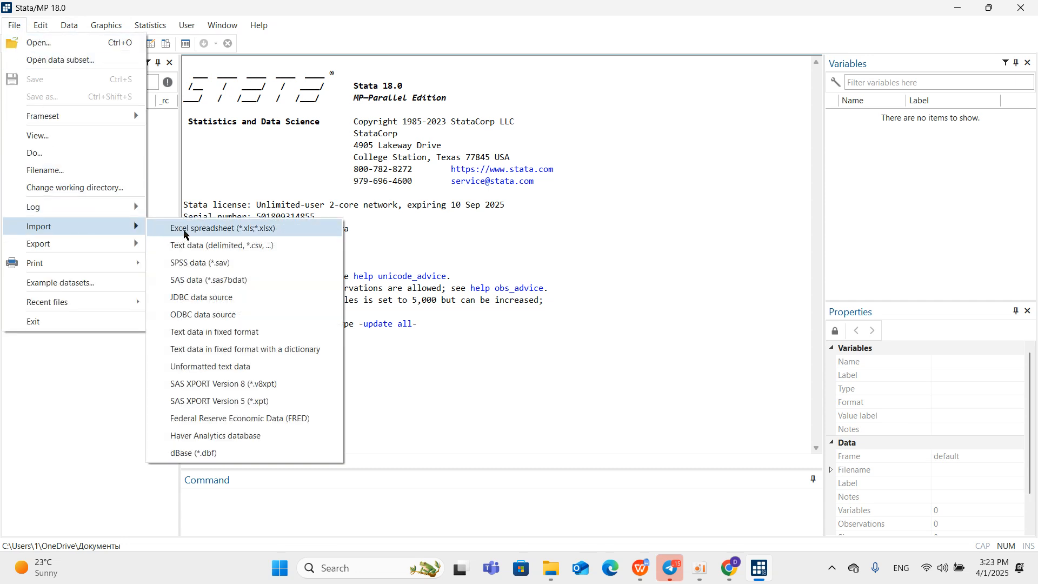
pyautogui.click(182, 230)
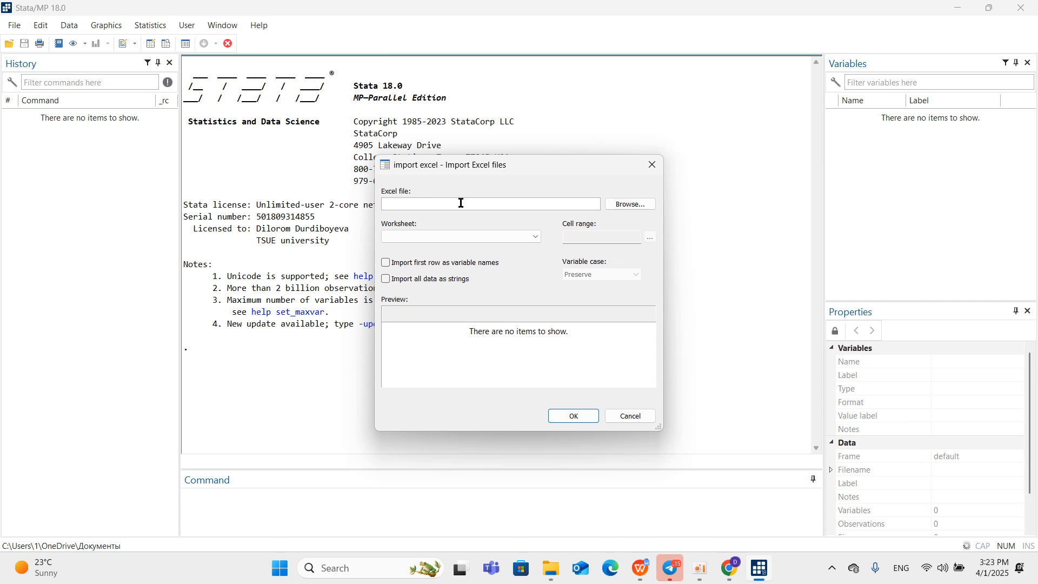
pyautogui.click(630, 206)
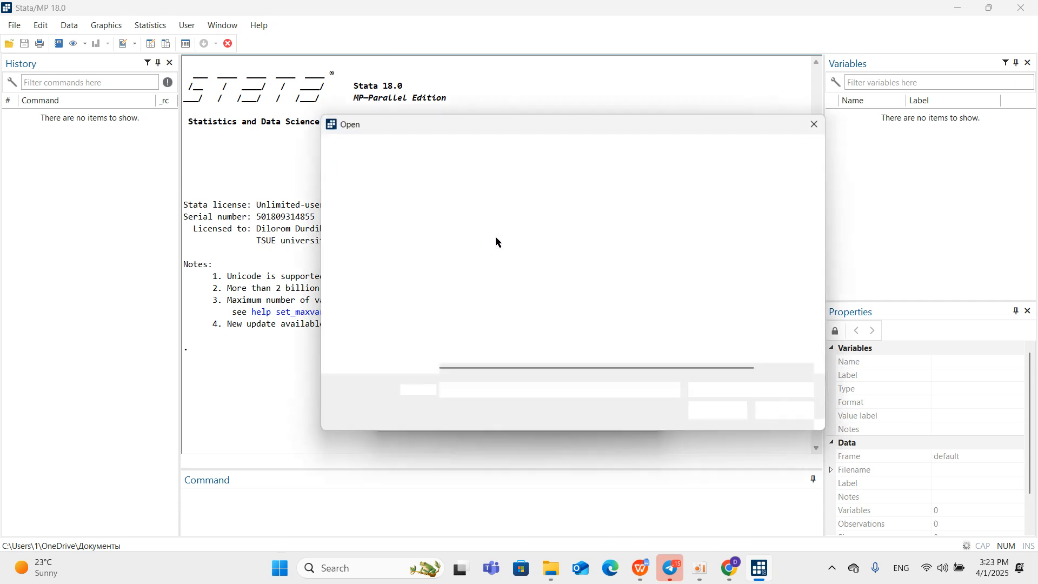
pyautogui.click(368, 310)
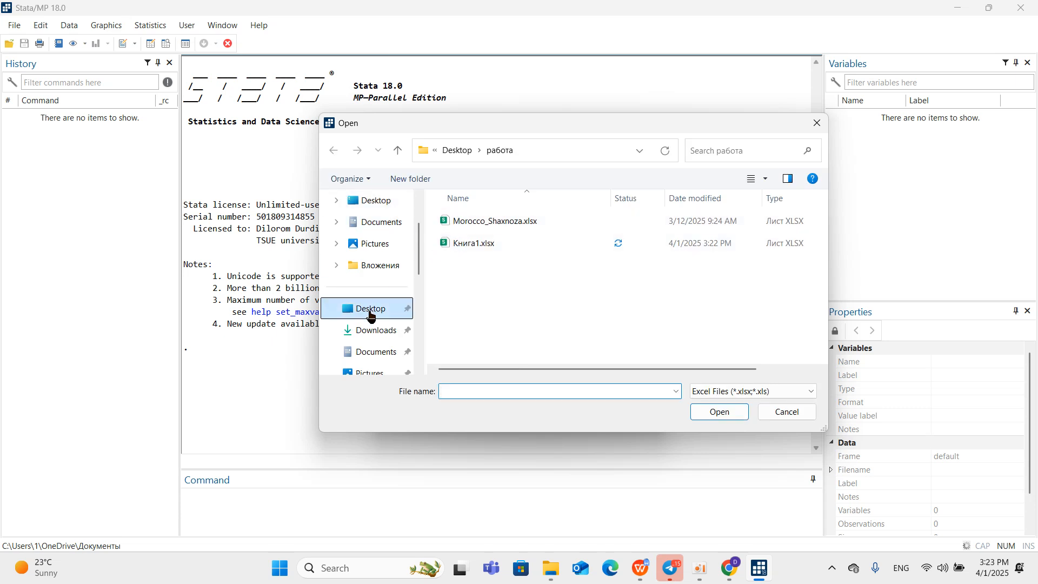
pyautogui.click(377, 330)
pyautogui.click(479, 298)
pyautogui.click(696, 413)
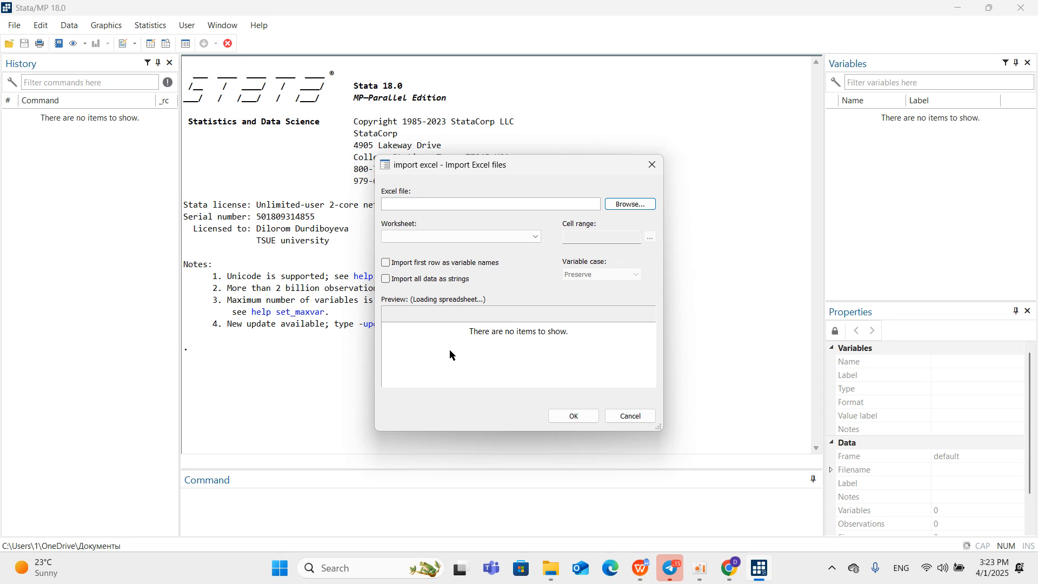
# Import the cell range A1:H65 of the Лист1 worksheet, using the first row as variable names.
pyautogui.click(386, 263)
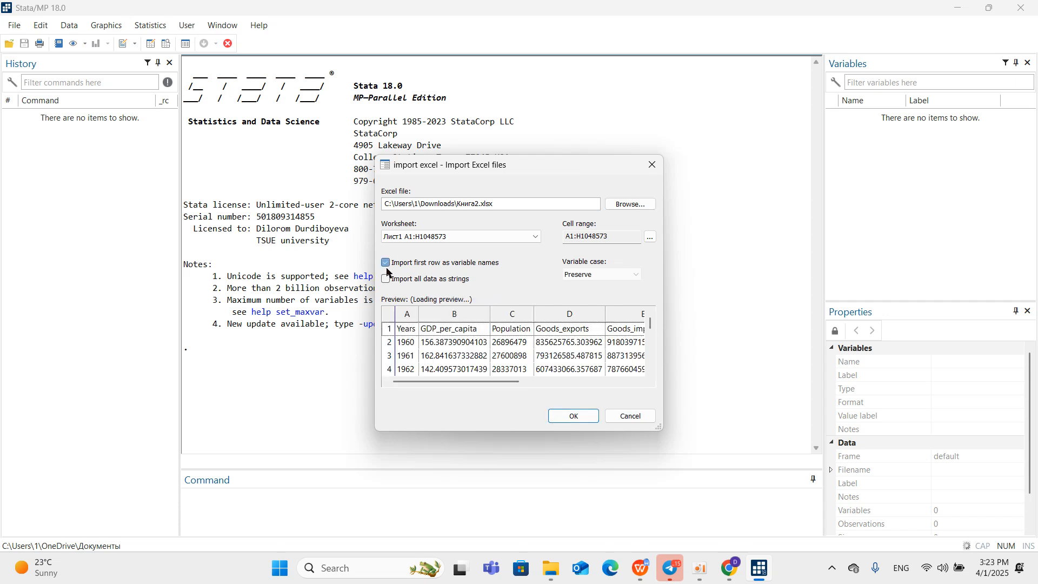
pyautogui.click(650, 236)
pyautogui.doubleClick(598, 313)
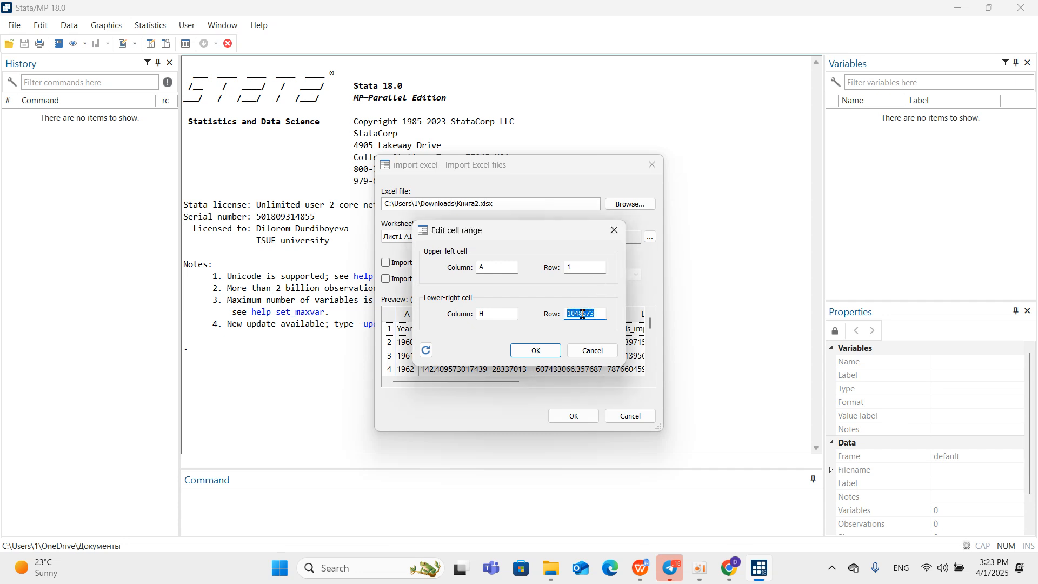
pyautogui.write('65')
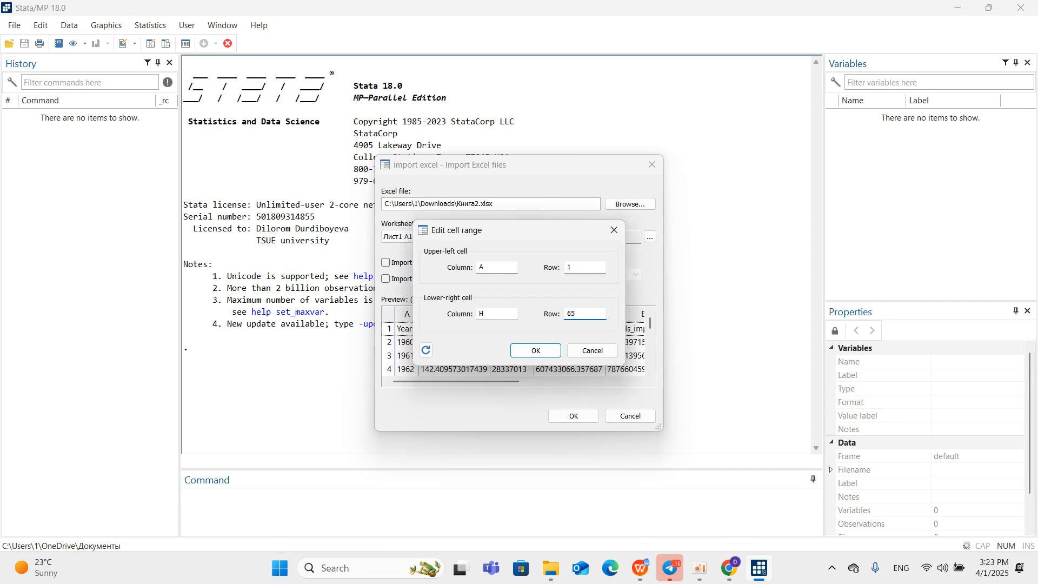
pyautogui.click(537, 351)
pyautogui.scroll(-12, 473, 346)
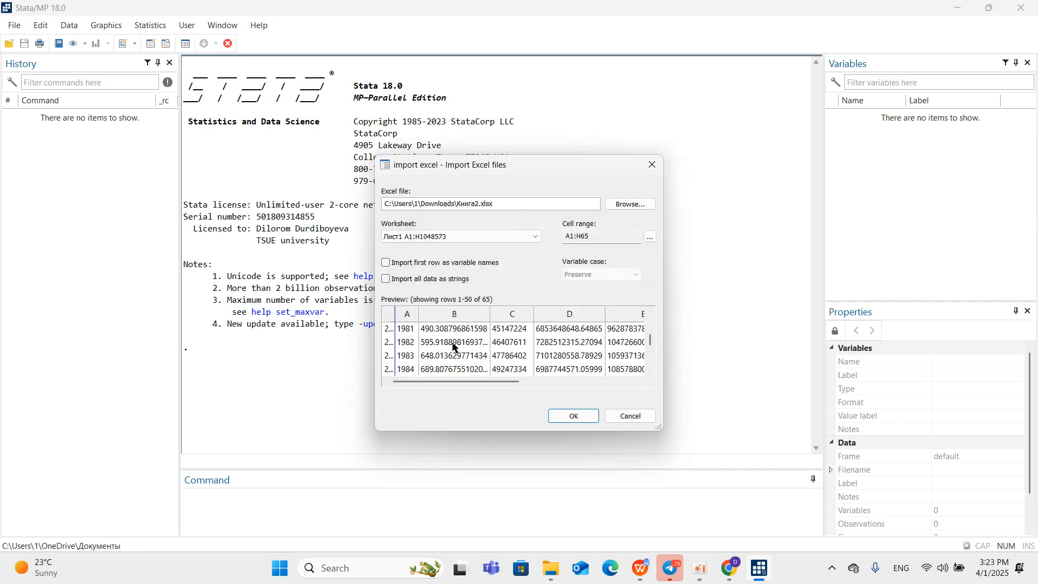
pyautogui.scroll(4, 473, 346)
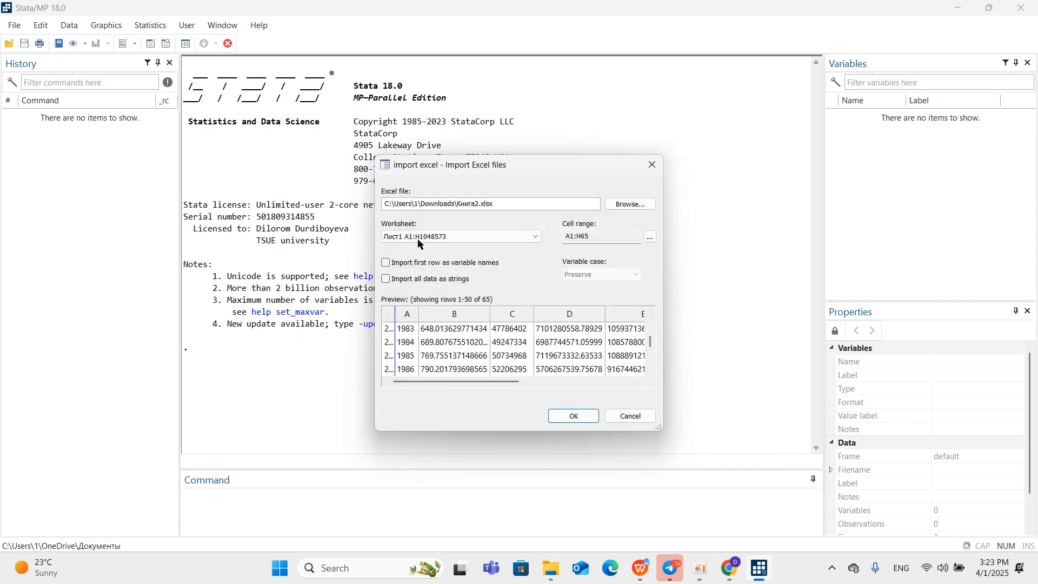
pyautogui.click(385, 263)
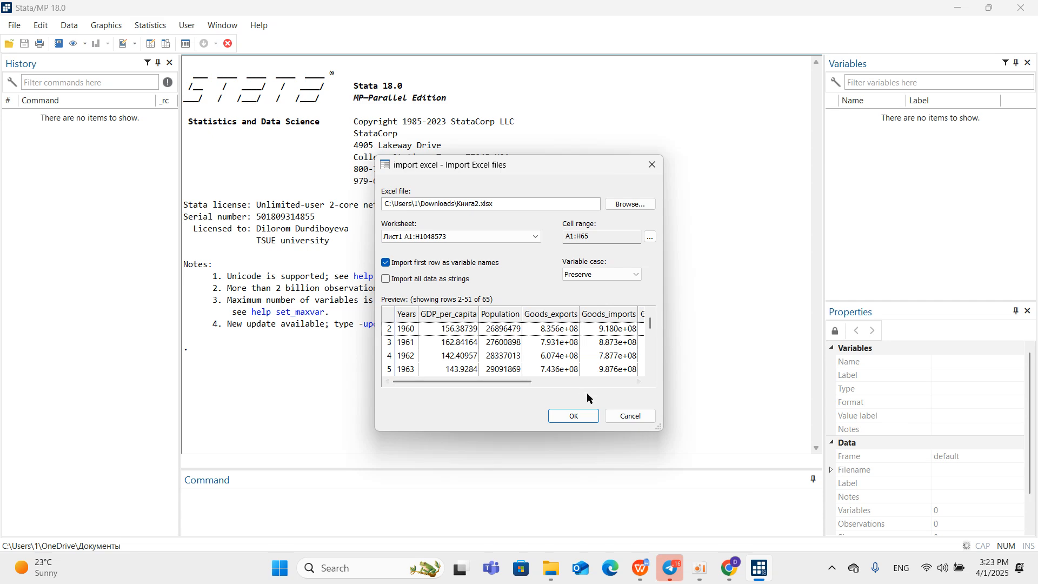
pyautogui.click(574, 417)
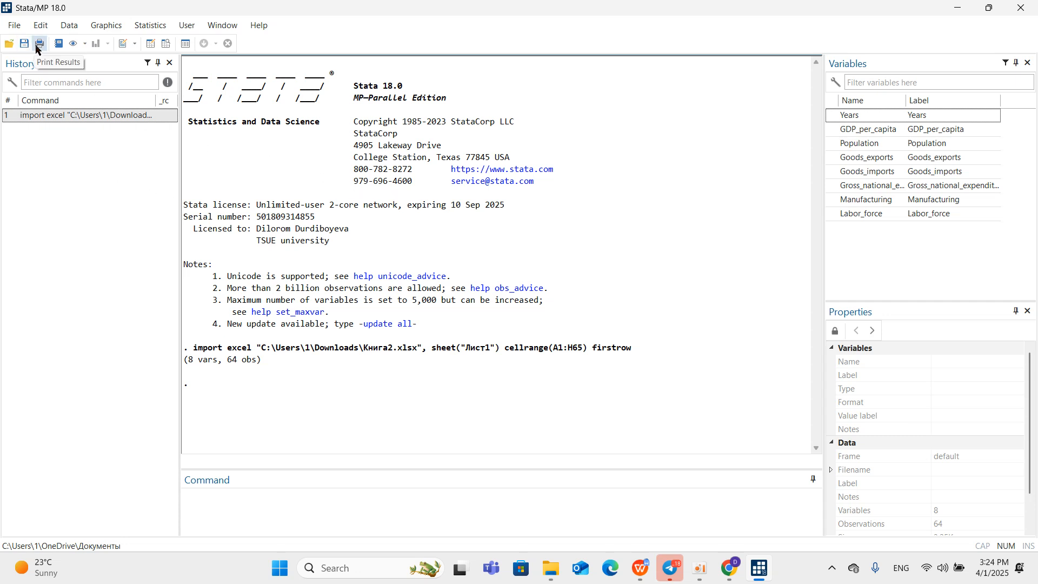
pyautogui.click(18, 26)
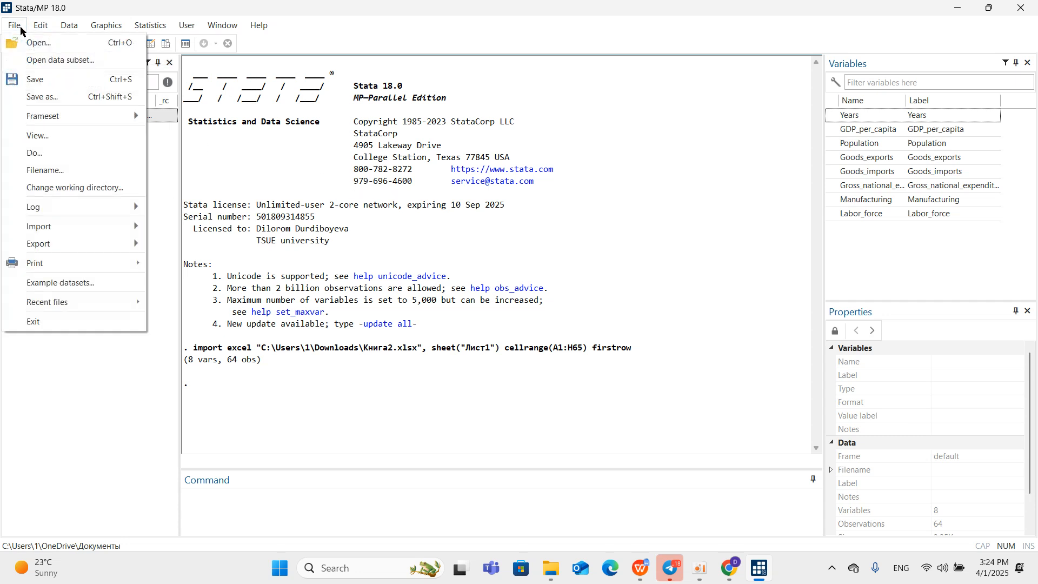
pyautogui.click(82, 153)
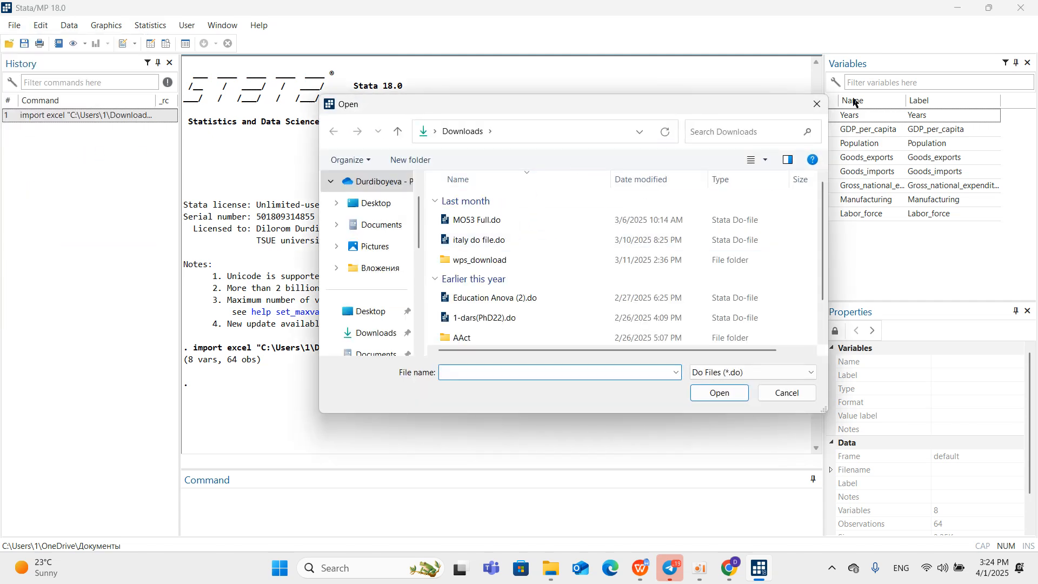
pyautogui.click(817, 103)
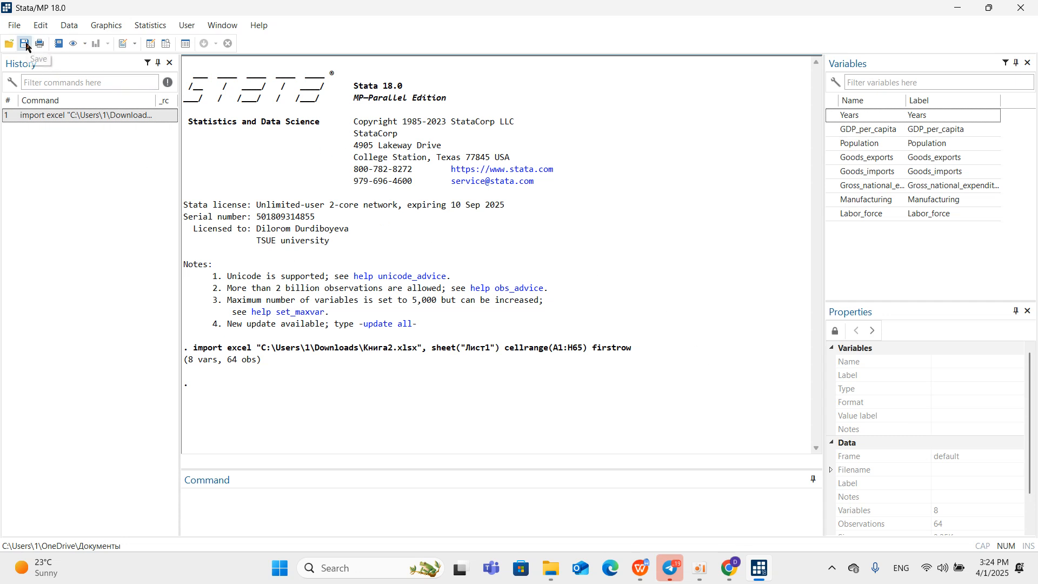
# Start a new do-file with the comment line **Egypt do and close it without saving.
pyautogui.click(123, 44)
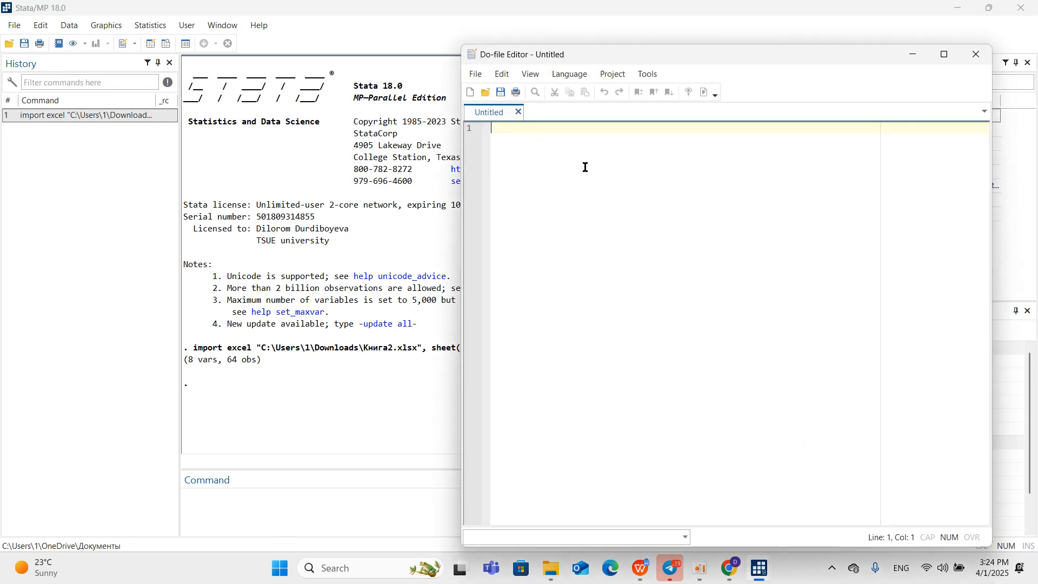
pyautogui.write('**')
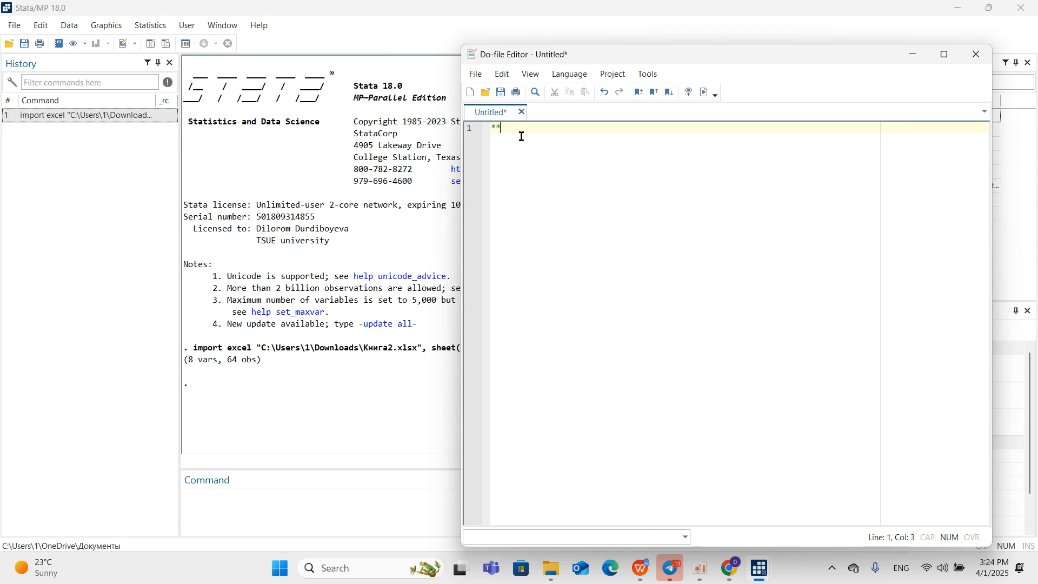
pyautogui.press('BackSpace')
pyautogui.write('**')
pyautogui.write('f')
pyautogui.press('BackSpace')
pyautogui.write('do')
pyautogui.press('Return')
pyautogui.press('Return')
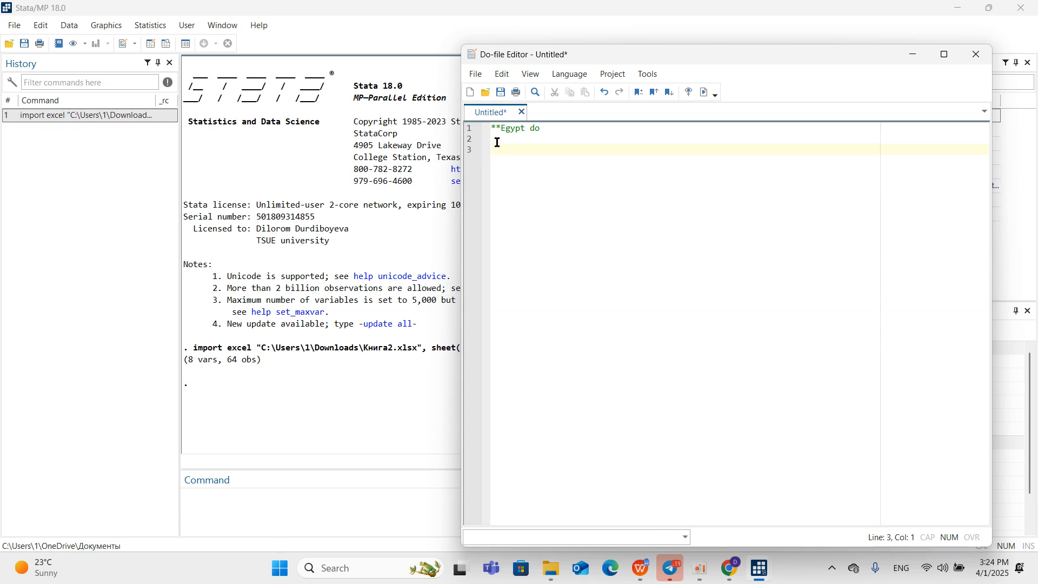
pyautogui.click(982, 55)
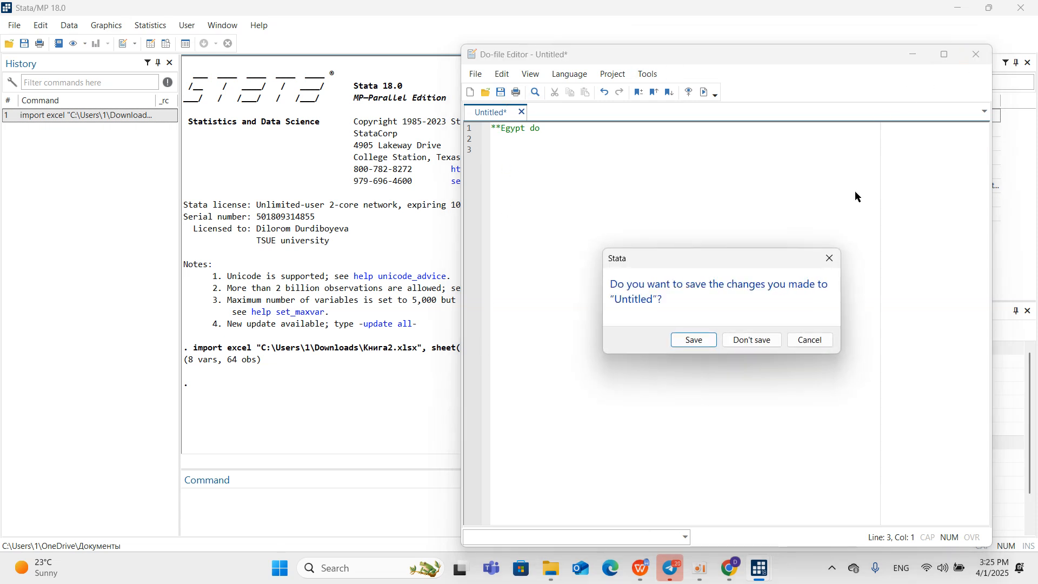
pyautogui.click(741, 342)
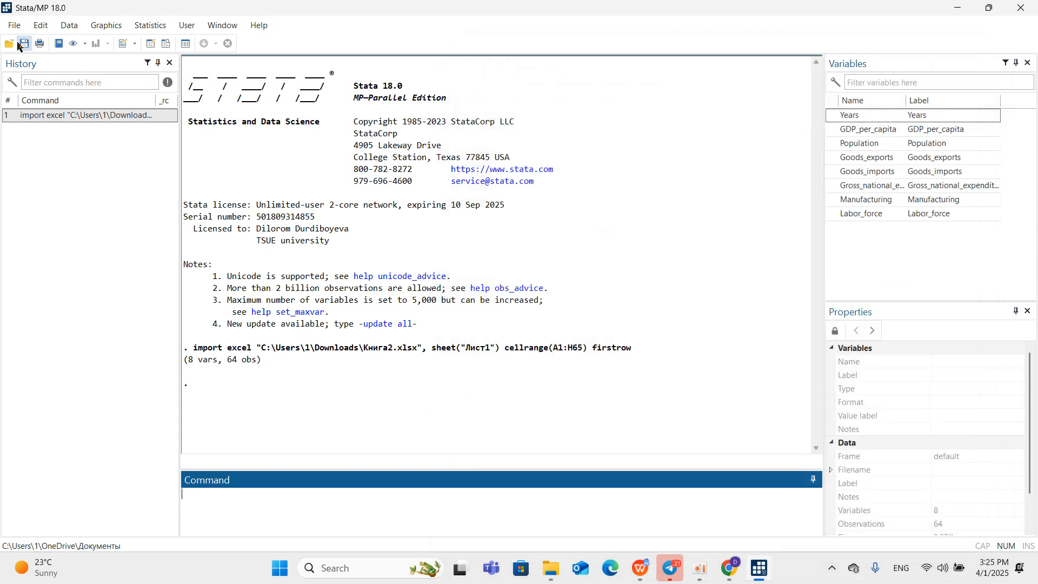
# Open the do-file egyptdo.do from the работа folder on the Desktop and look through its commands.
pyautogui.click(10, 45)
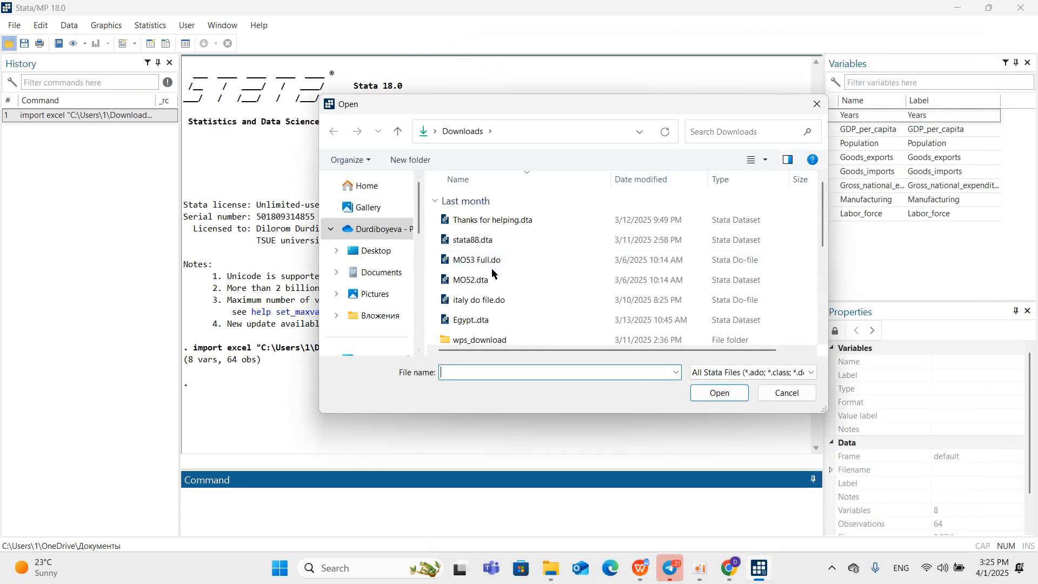
pyautogui.scroll(-3, 497, 290)
pyautogui.scroll(-2, 497, 291)
pyautogui.scroll(4, 489, 287)
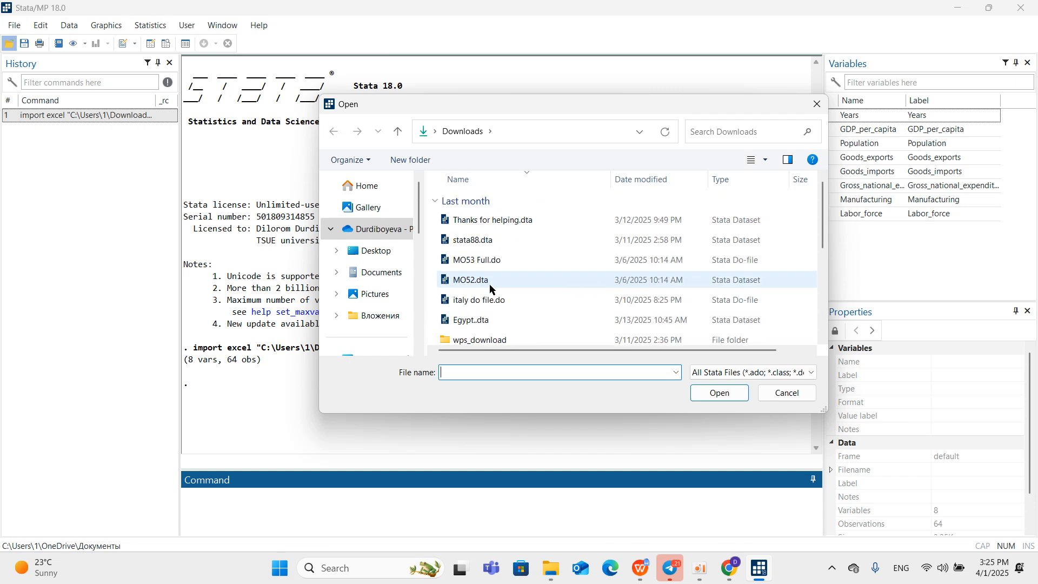
pyautogui.click(379, 250)
pyautogui.click(468, 246)
pyautogui.doubleClick(495, 248)
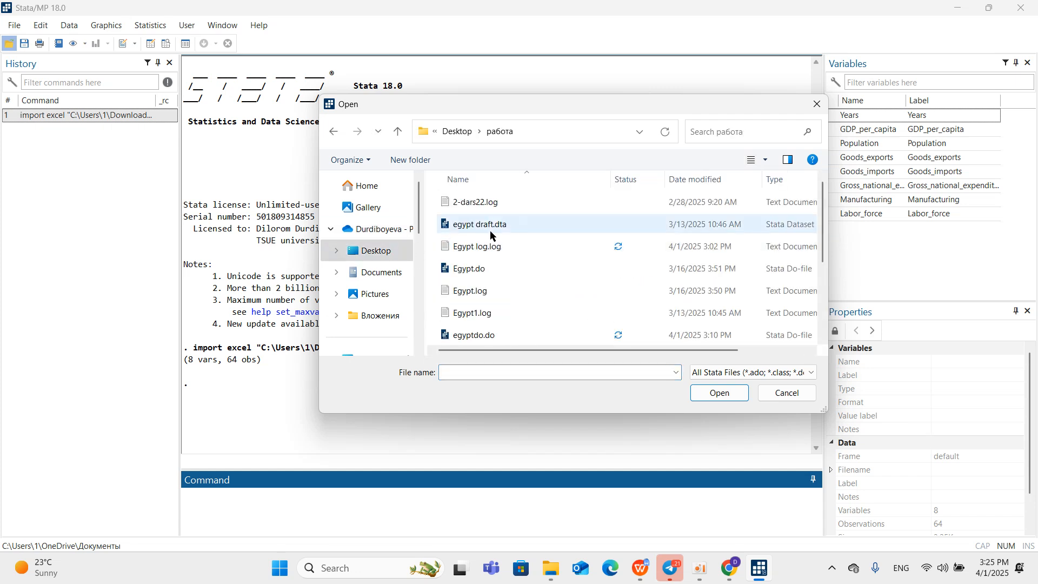
pyautogui.scroll(-2, 494, 265)
pyautogui.click(493, 203)
pyautogui.click(727, 395)
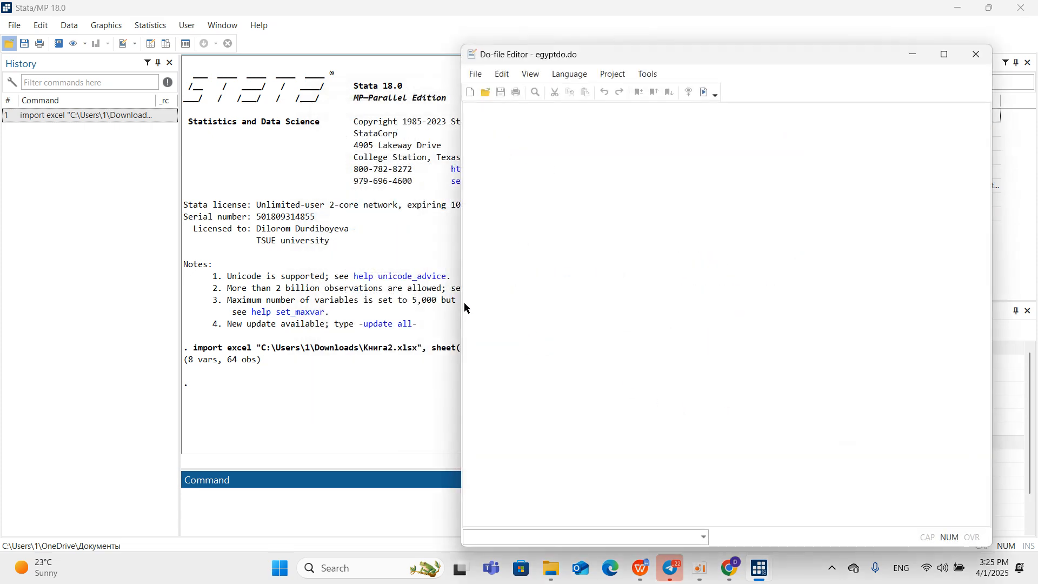
pyautogui.scroll(-5, 556, 320)
pyautogui.scroll(-3, 555, 319)
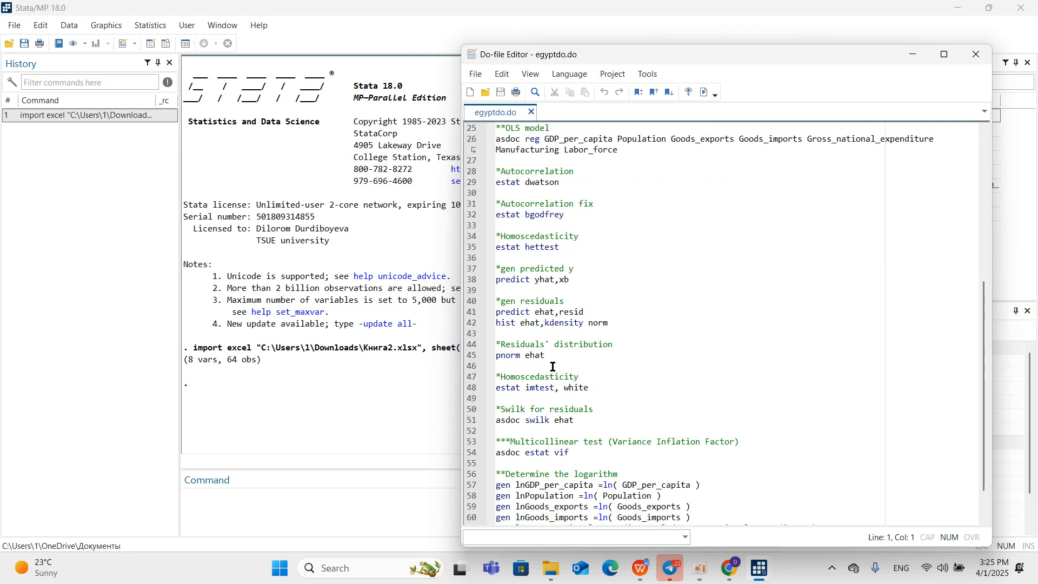
pyautogui.scroll(6, 558, 299)
pyautogui.scroll(2, 555, 251)
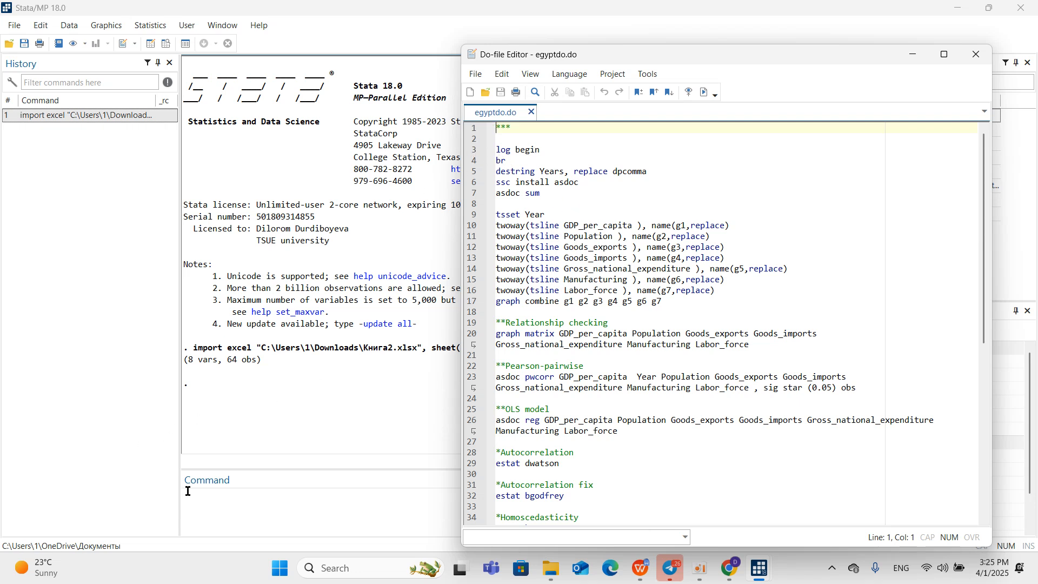
# Begin a log named Egyptlog in the работа folder, saved as the plain Log (*.log) type.
pyautogui.click(14, 26)
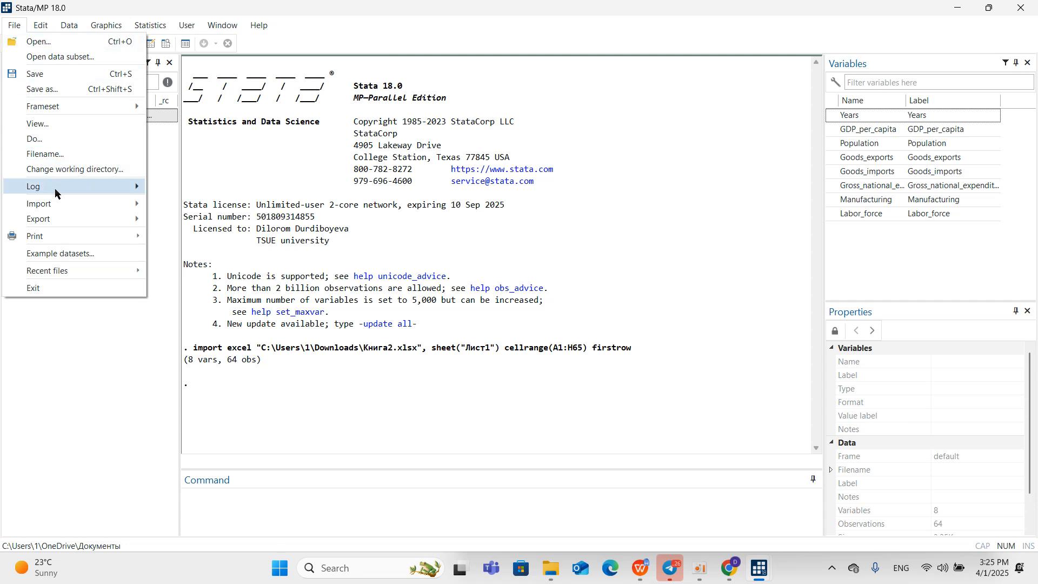
pyautogui.moveTo(63, 189)
pyautogui.click(174, 190)
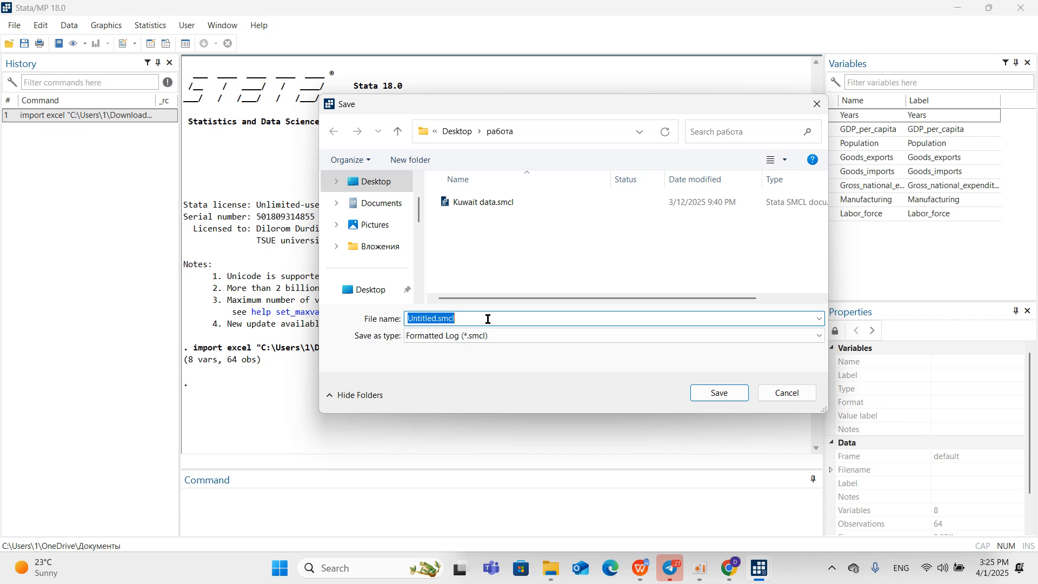
pyautogui.write('Egypt')
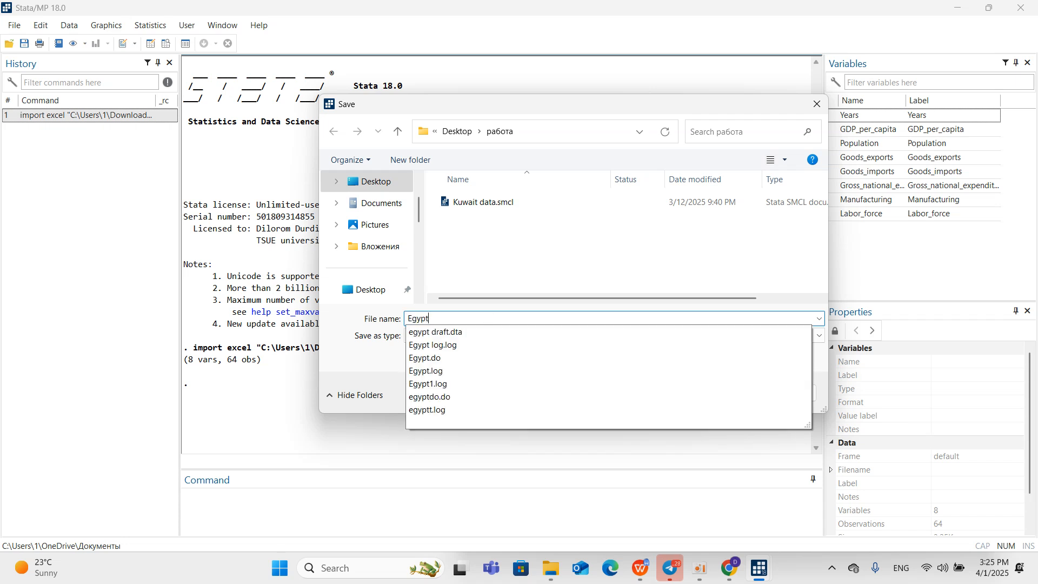
pyautogui.write('log')
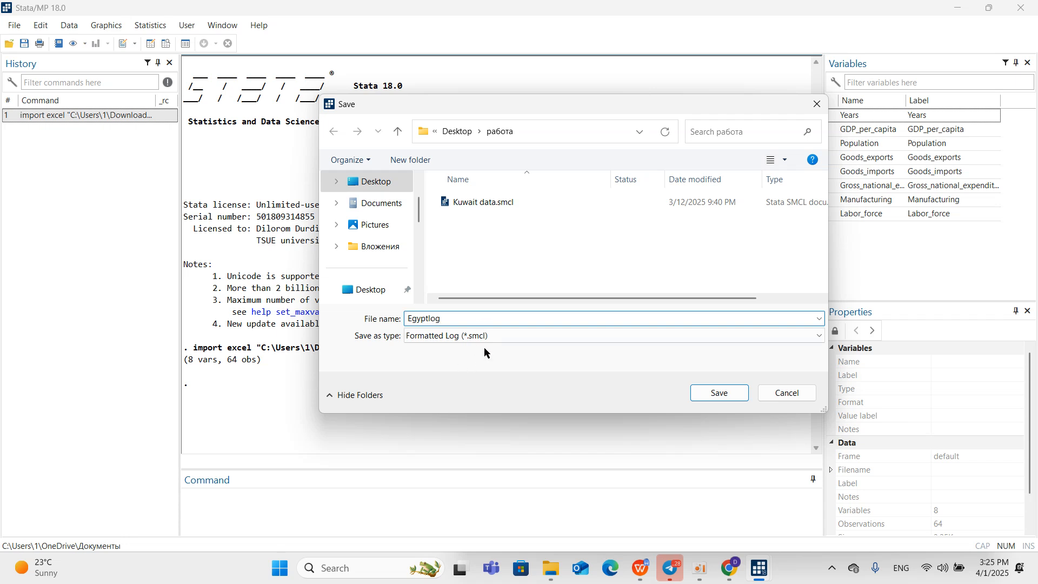
pyautogui.click(537, 336)
pyautogui.click(533, 356)
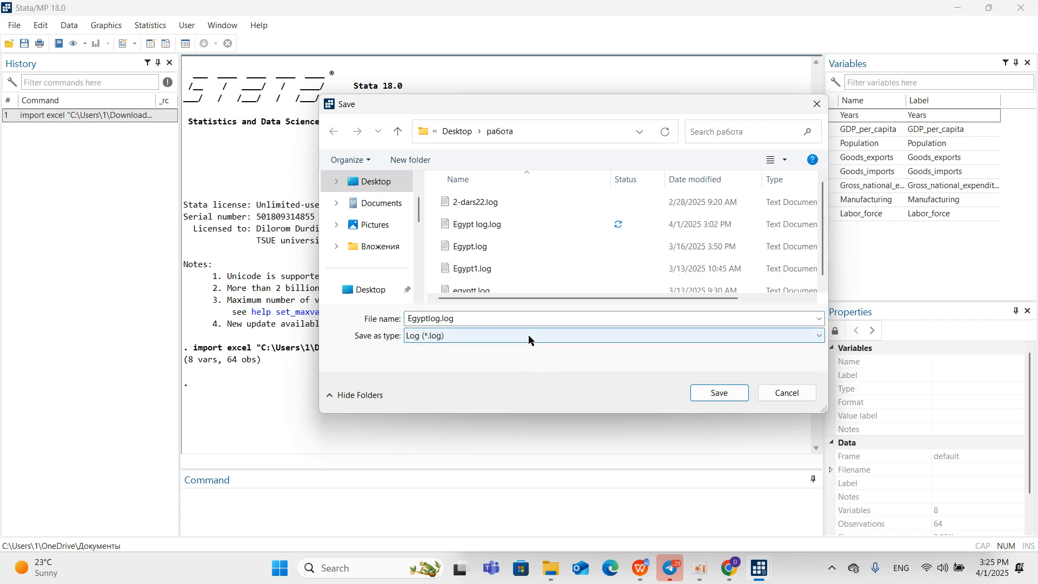
pyautogui.click(716, 394)
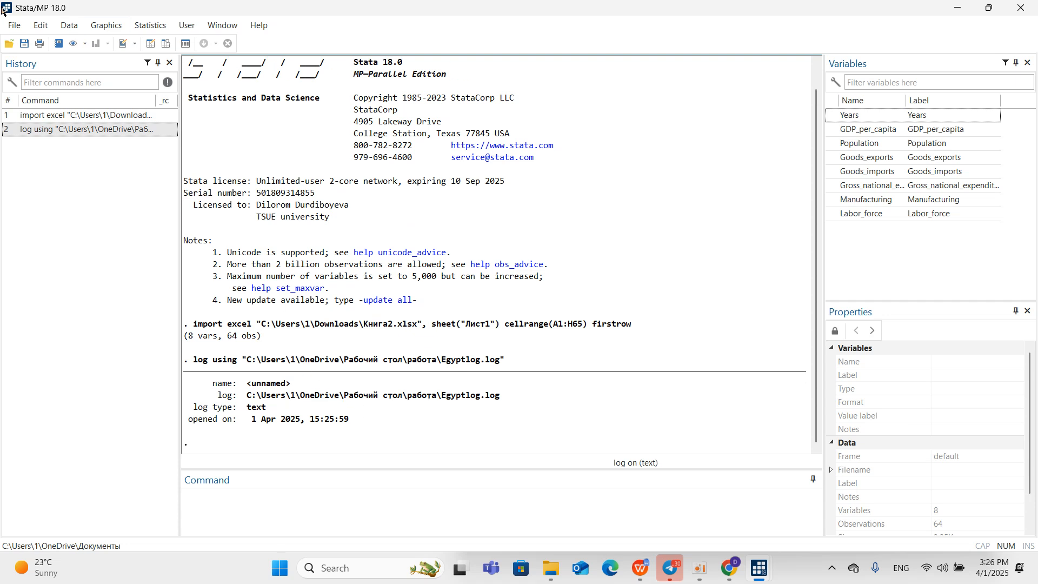
pyautogui.click(8, 43)
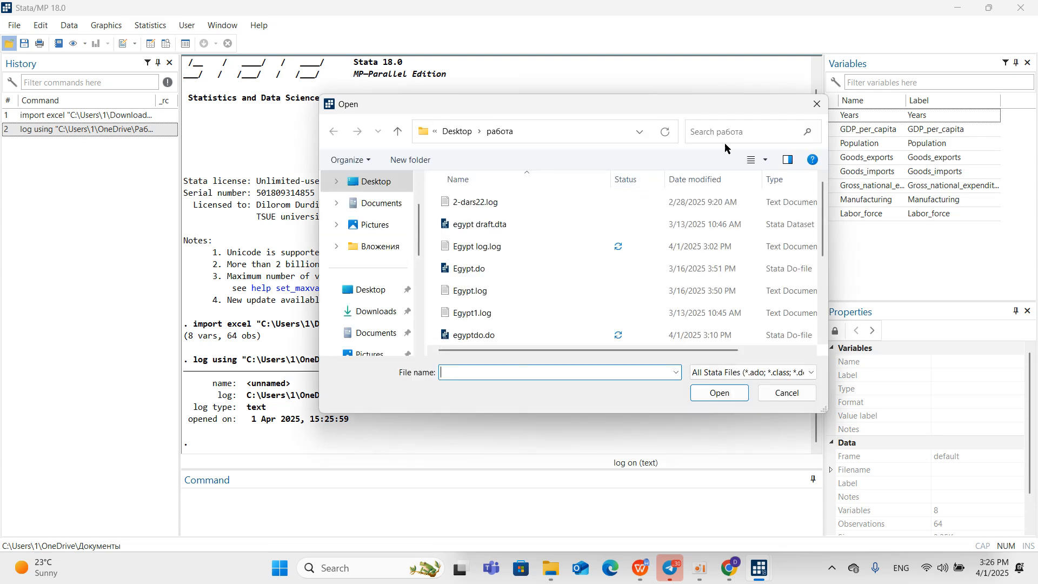
pyautogui.click(827, 106)
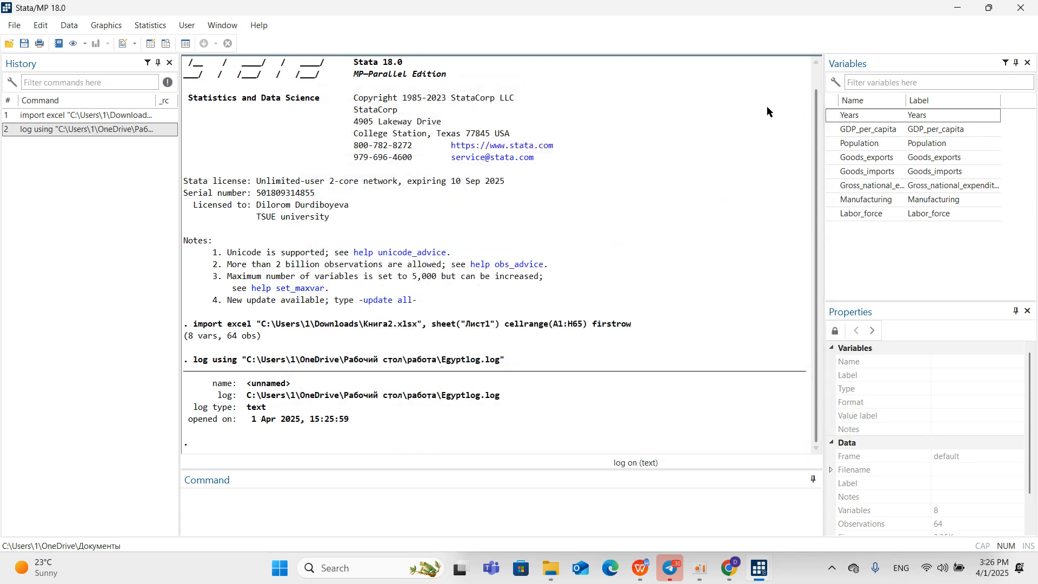
pyautogui.click(14, 25)
pyautogui.moveTo(83, 184)
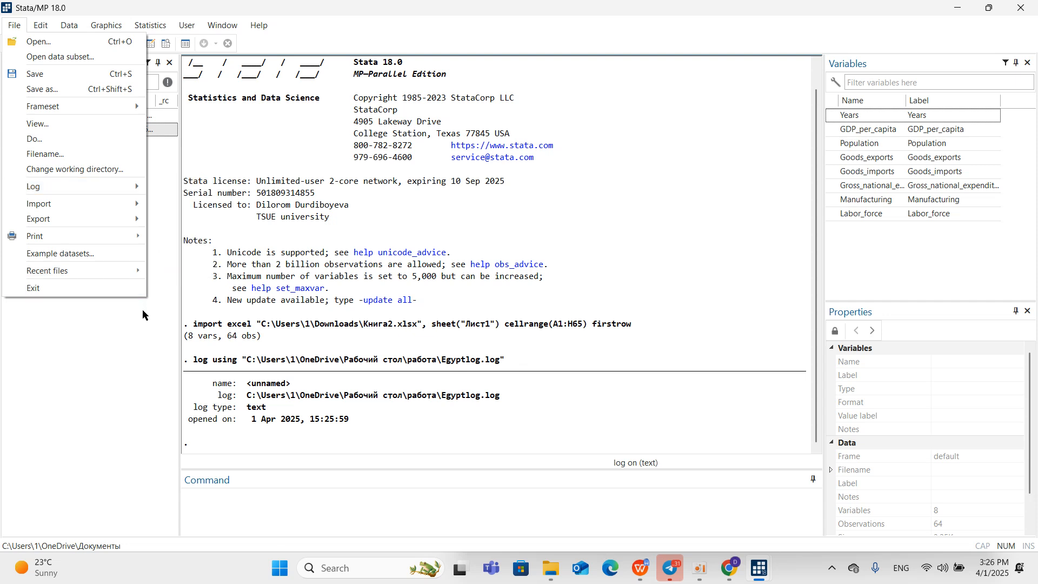
pyautogui.click(130, 316)
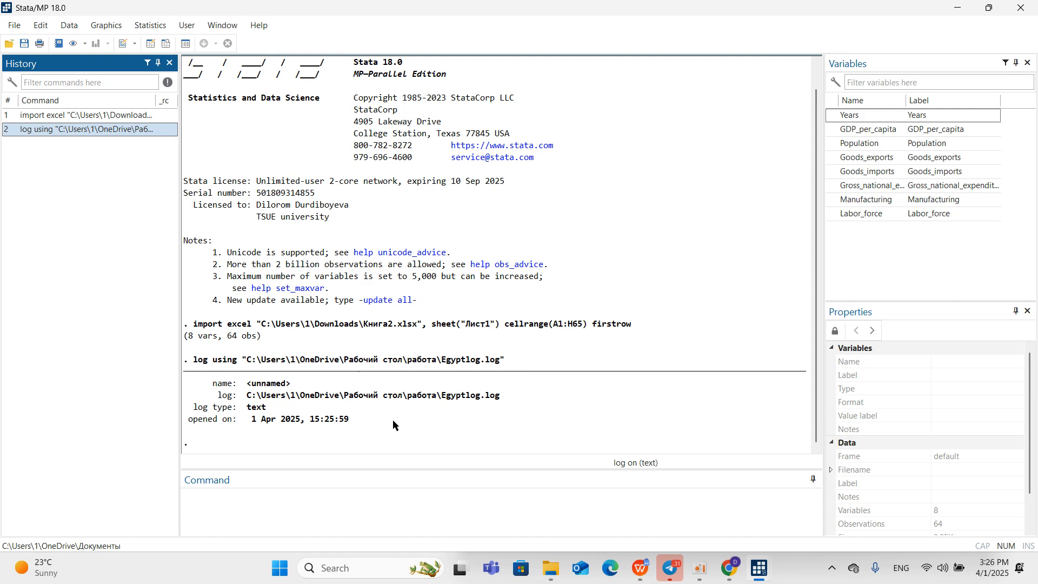
# Execute only the br line of egyptdo.do and look through the imported data in the Data Editor.
pyautogui.moveTo(760, 572)
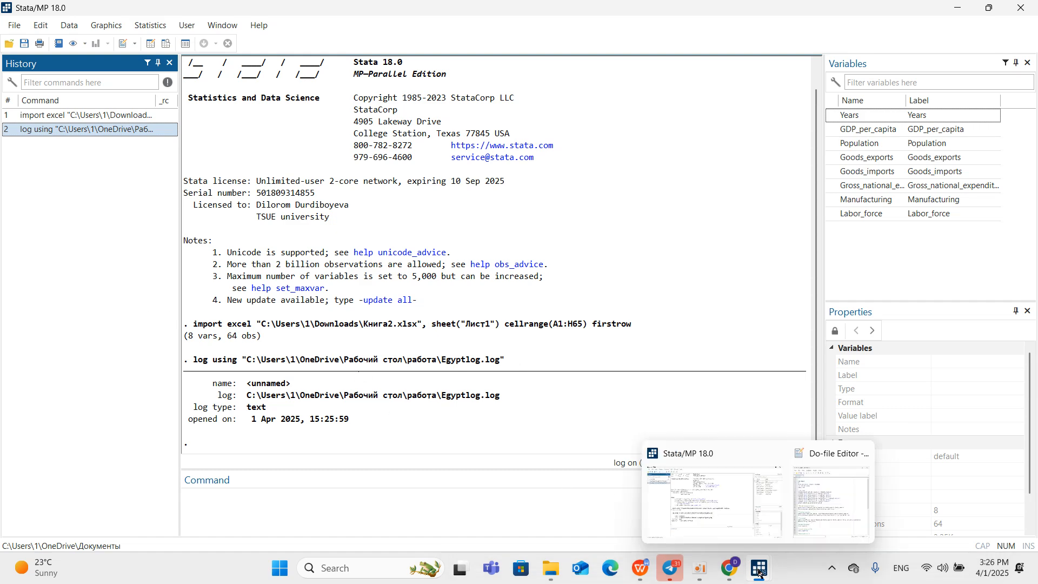
pyautogui.click(819, 507)
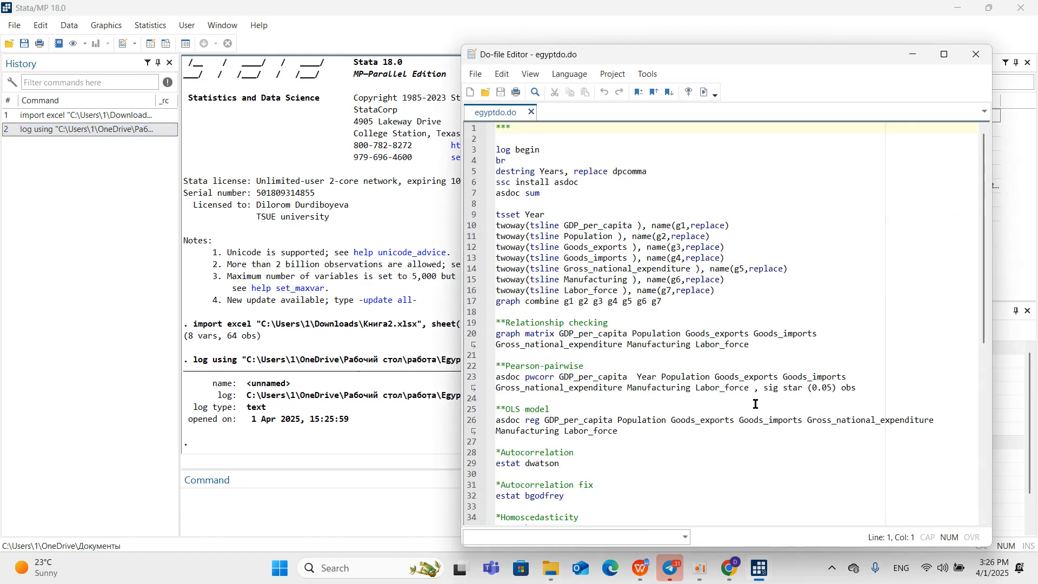
pyautogui.click(474, 160)
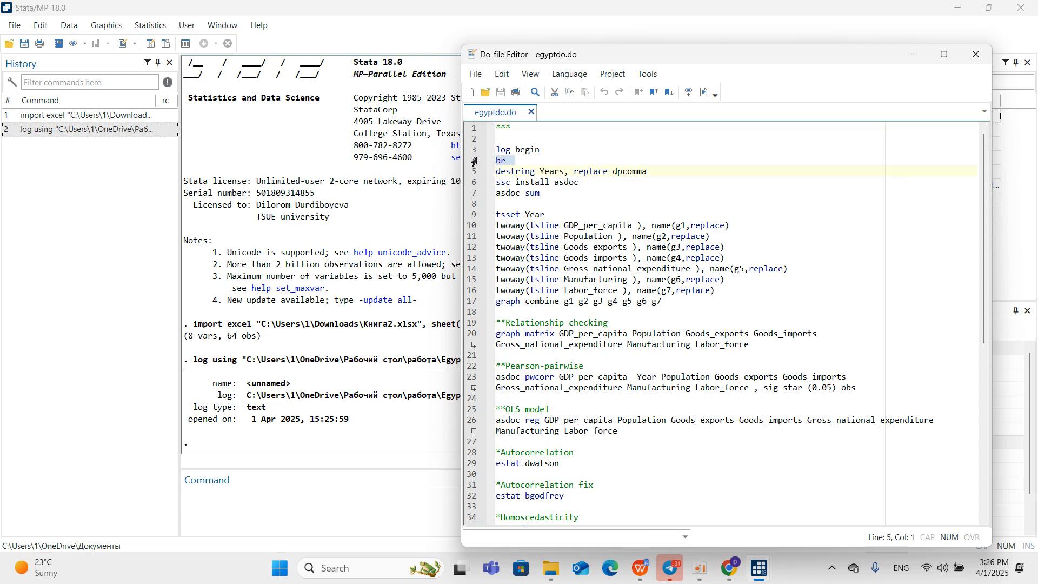
pyautogui.click(705, 93)
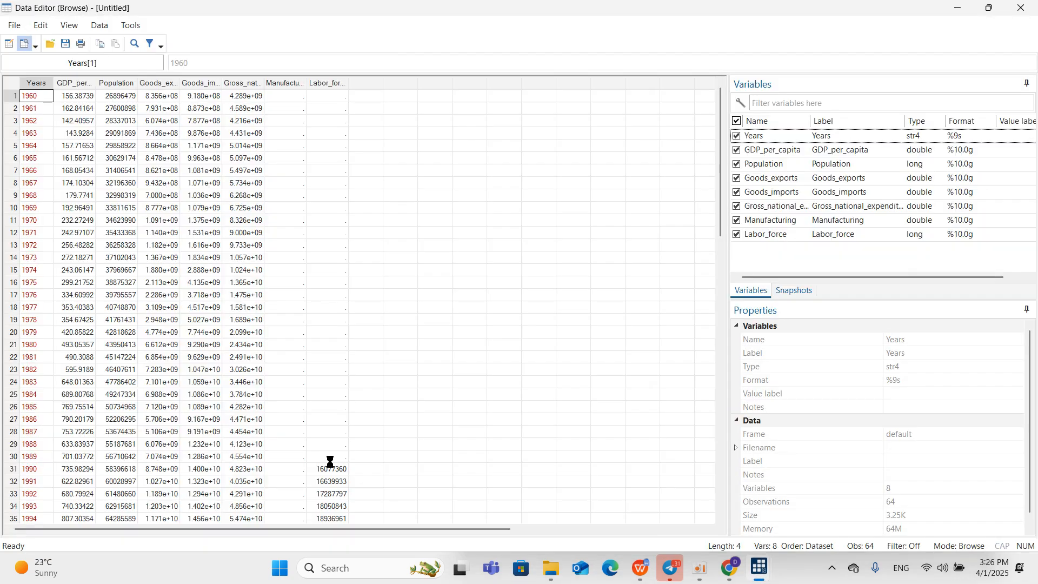
pyautogui.scroll(-14, 54, 131)
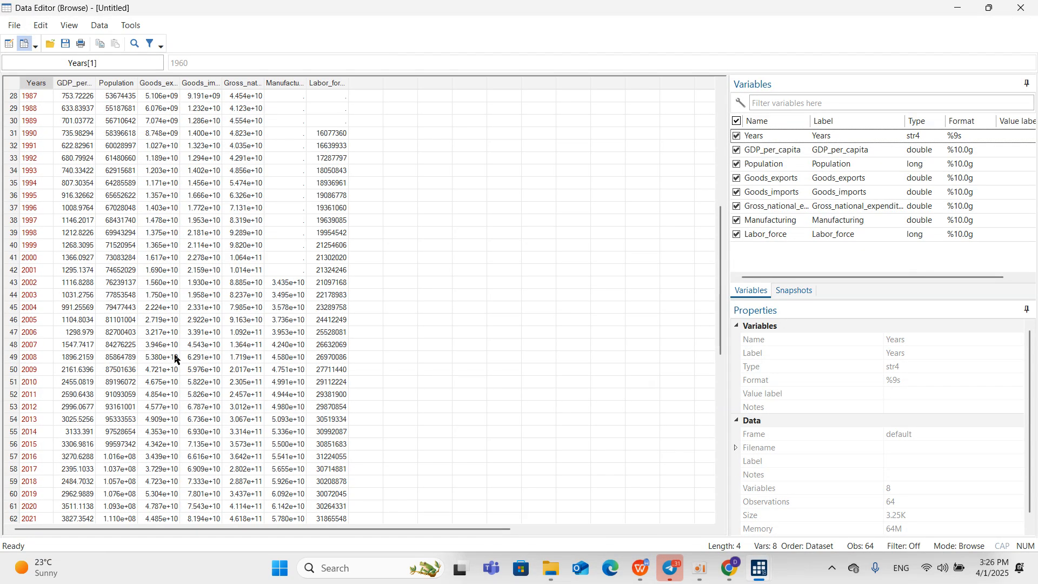
# Execute only the destring Years, replace dpcomma line of egyptdo.do.
pyautogui.scroll(14, 196, 348)
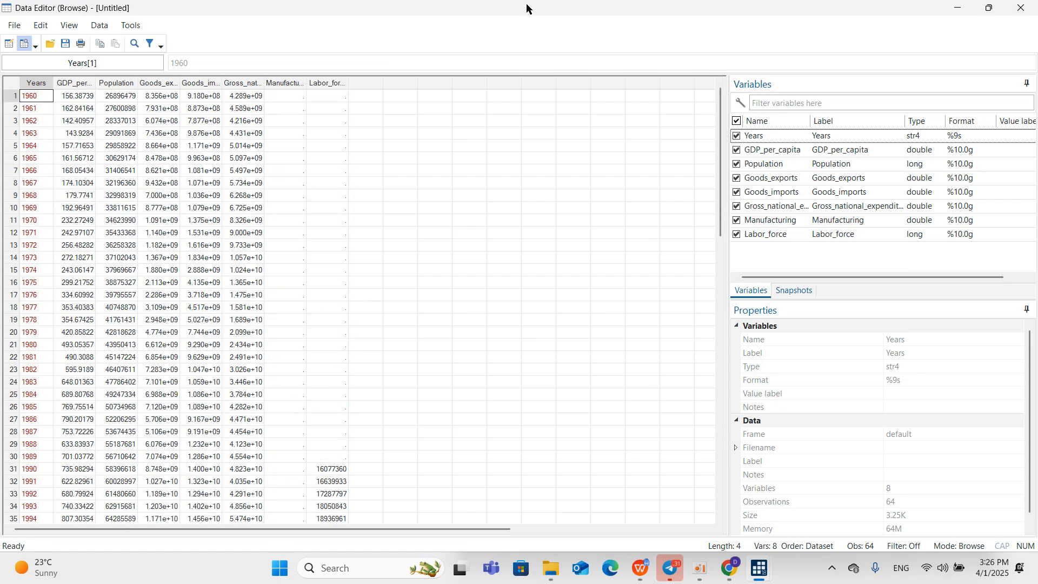
pyautogui.click(959, 8)
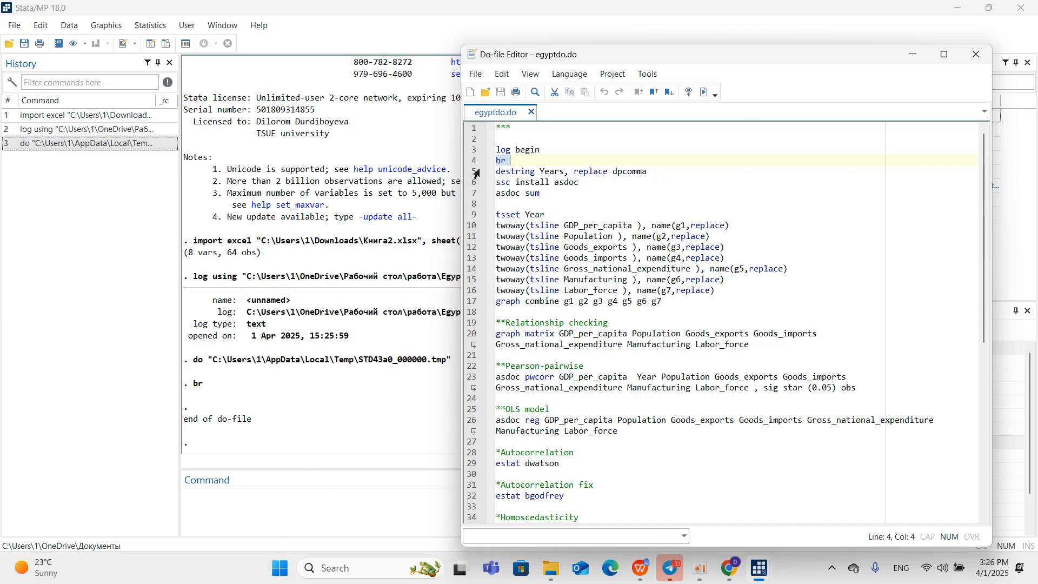
pyautogui.click(472, 172)
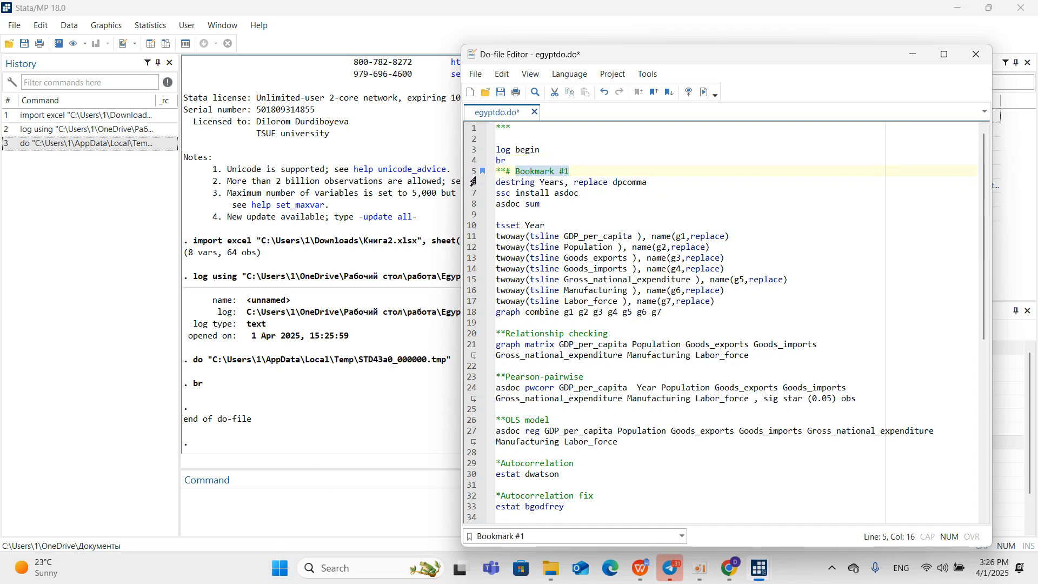
pyautogui.hotkey('ctrl', 'z')
pyautogui.click(469, 173)
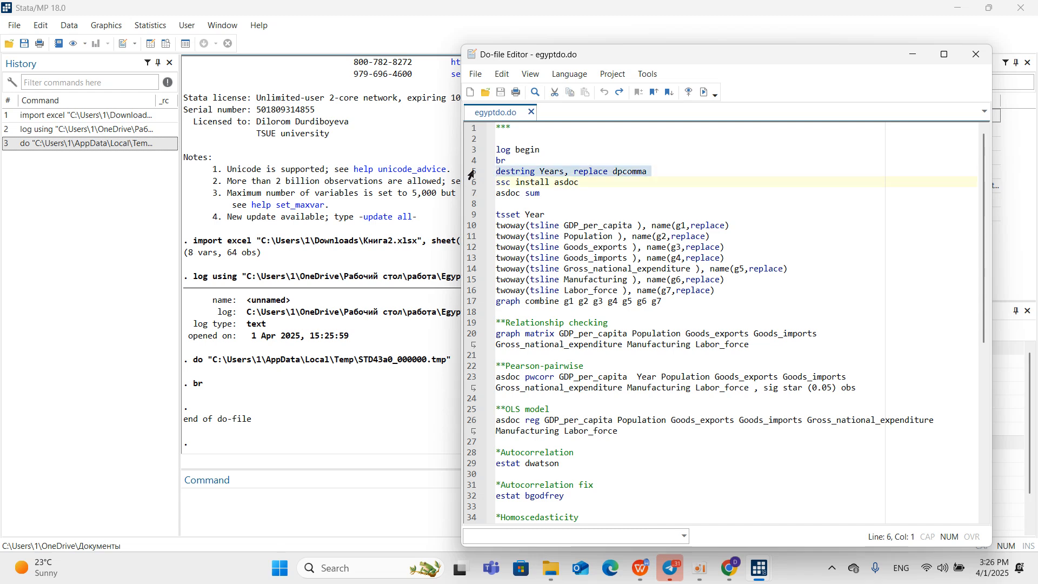
pyautogui.click(704, 93)
# Run the br command in Stata's main window and look through the converted Years data in the Data Editor.
pyautogui.click(279, 499)
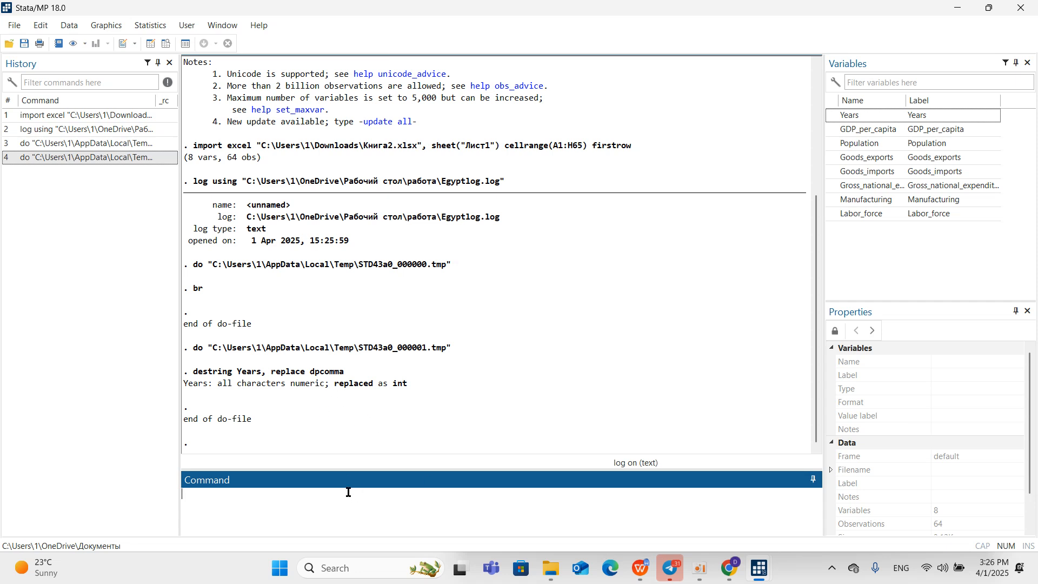
pyautogui.write('br')
pyautogui.press('Return')
pyautogui.scroll(-10, 52, 252)
pyautogui.scroll(10, 51, 252)
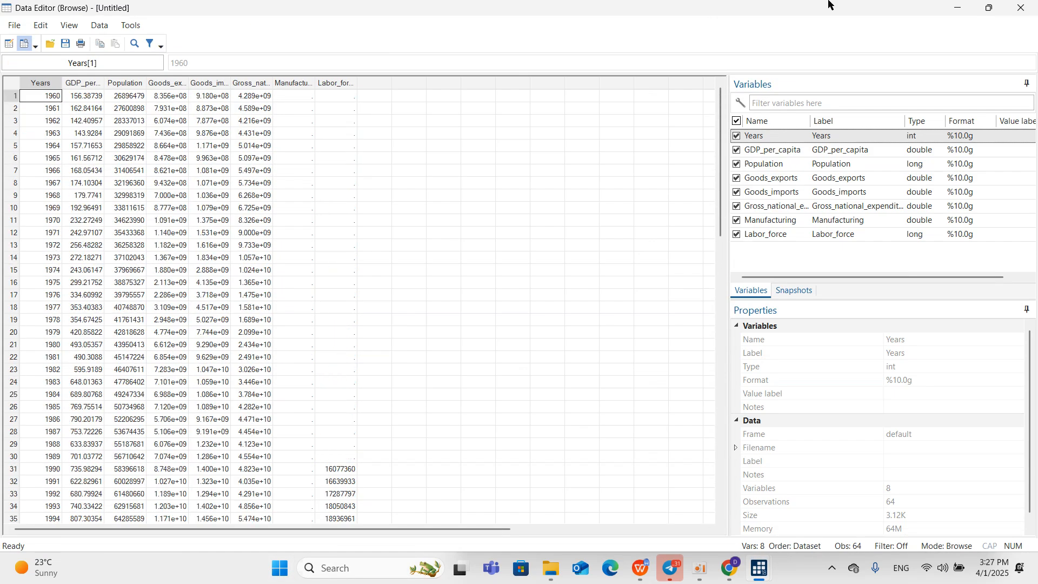
pyautogui.click(957, 8)
pyautogui.moveTo(700, 568)
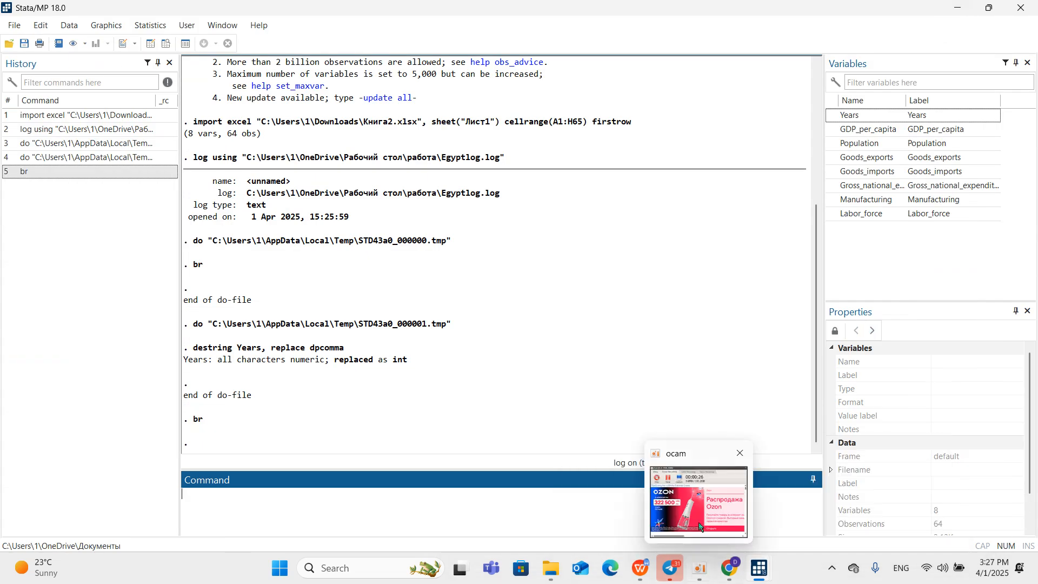
pyautogui.click(700, 527)
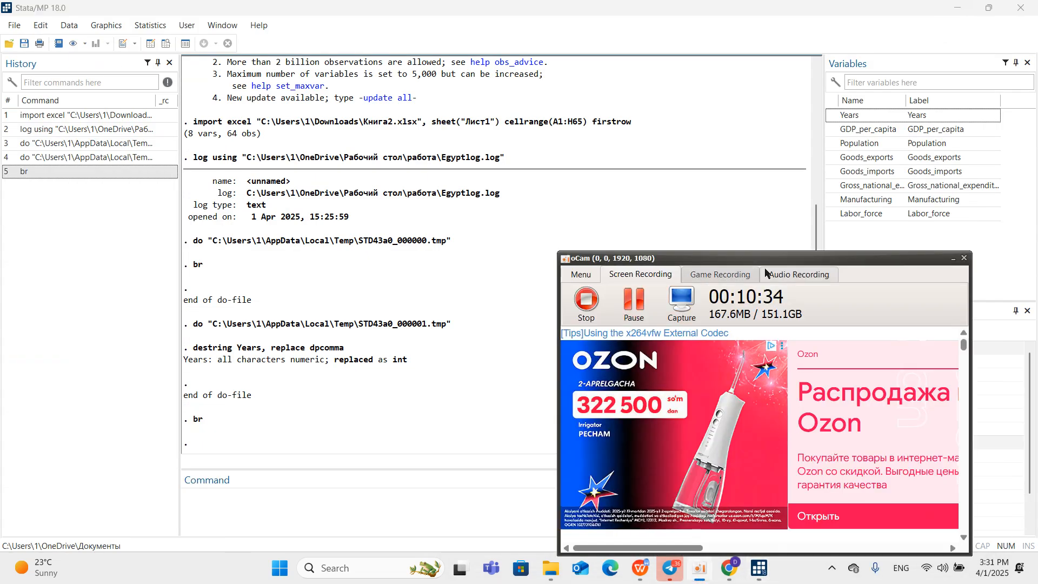
pyautogui.click(951, 258)
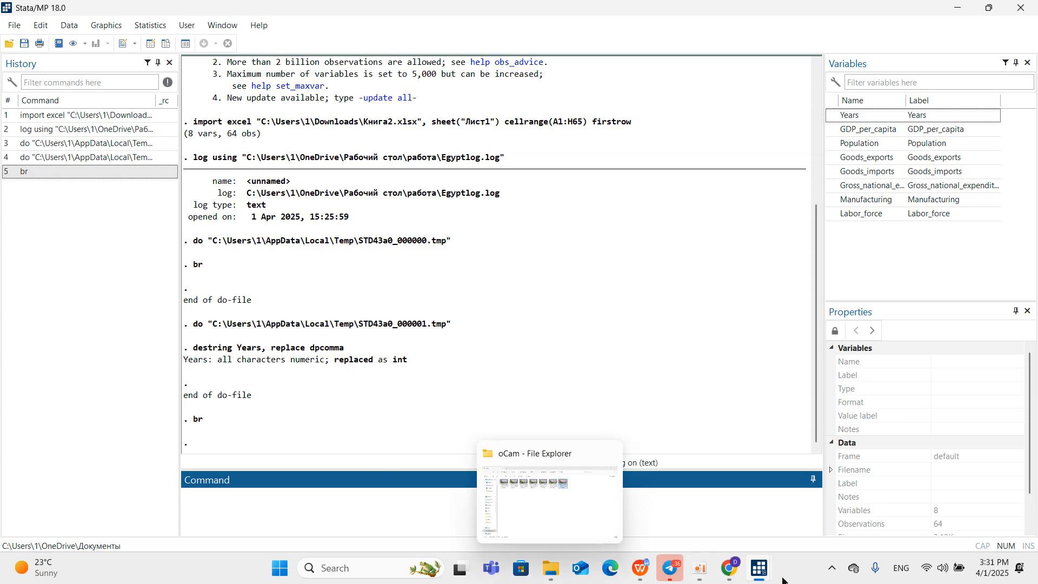
# Execute only the ssc install asdoc line of egyptdo.do and bring its output into view.
pyautogui.moveTo(756, 573)
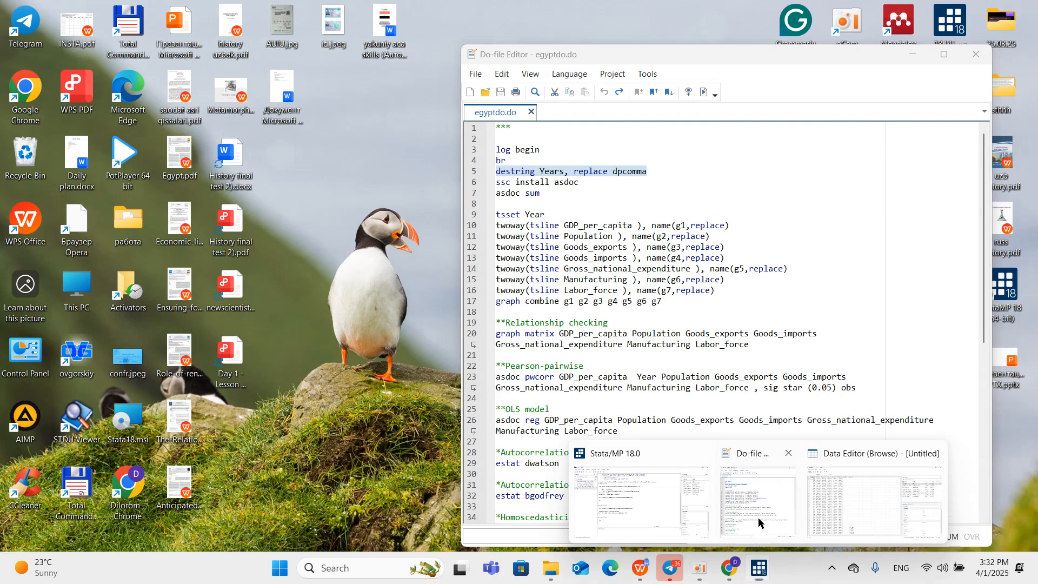
pyautogui.click(758, 518)
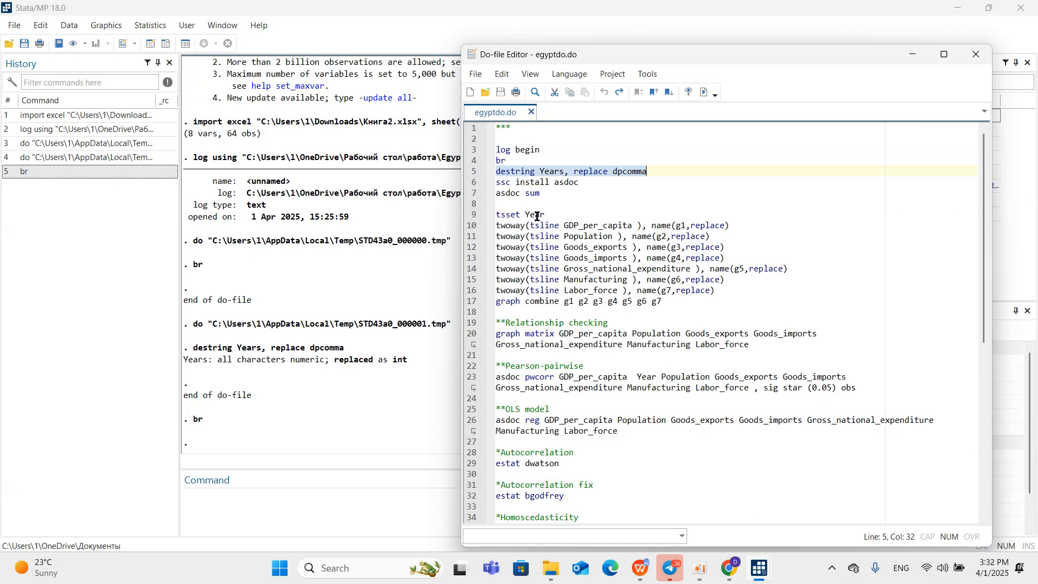
pyautogui.click(473, 186)
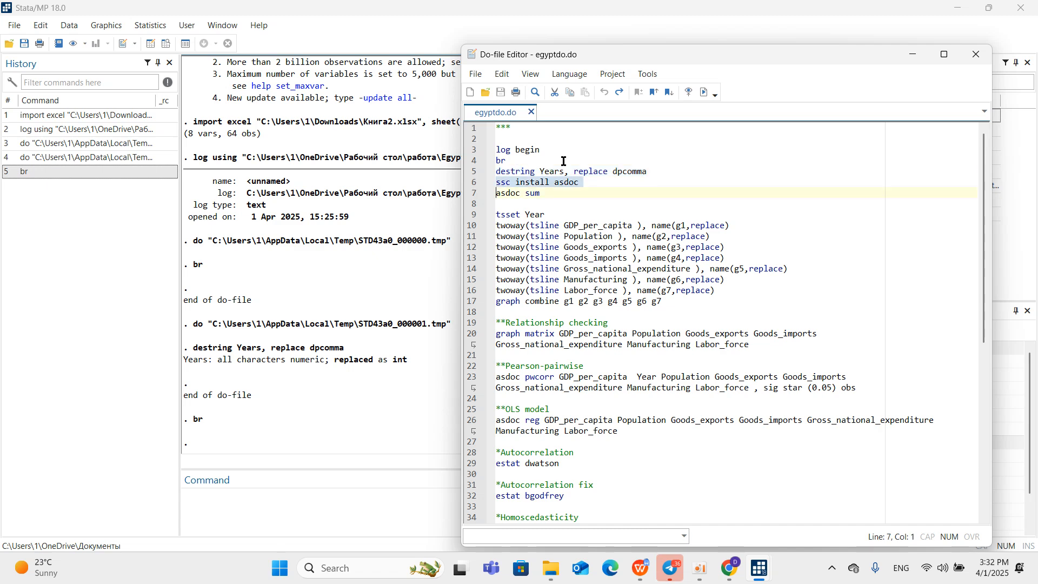
pyautogui.click(705, 92)
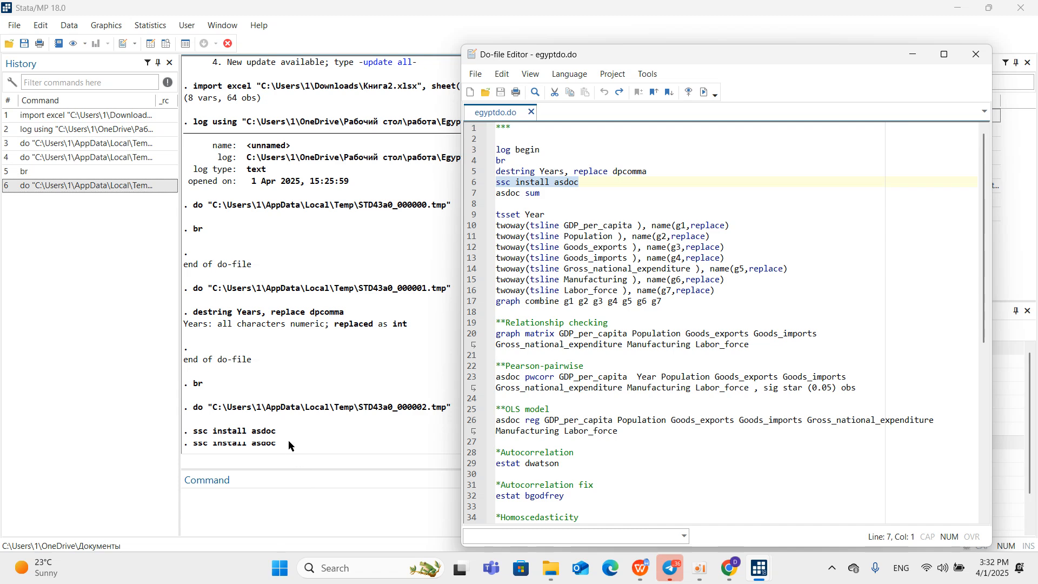
pyautogui.click(284, 502)
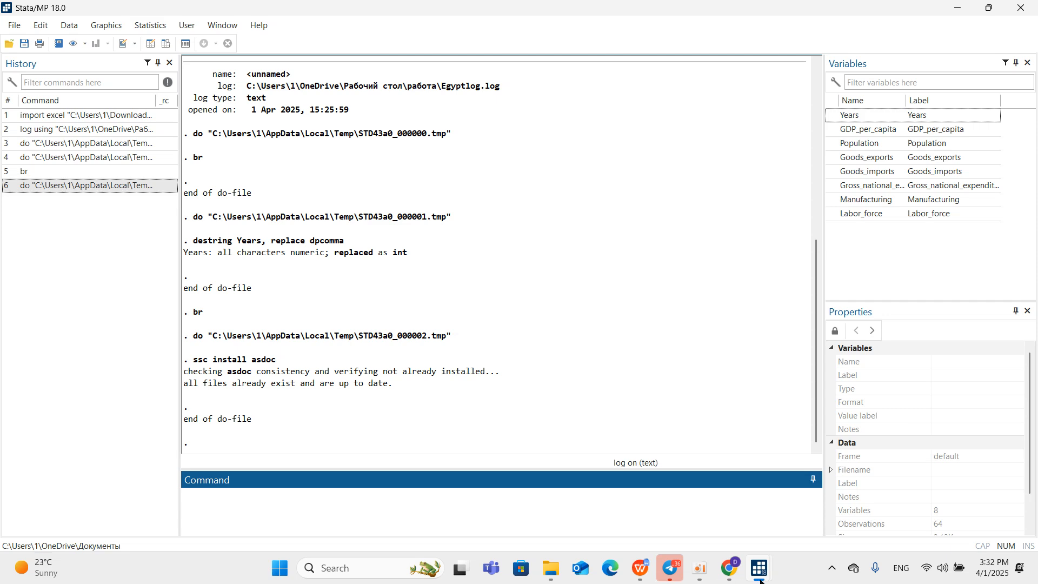
# Execute only the asdoc sum line of egyptdo.do to produce the descriptive statistics and bring the results into view.
pyautogui.moveTo(760, 578)
pyautogui.click(747, 523)
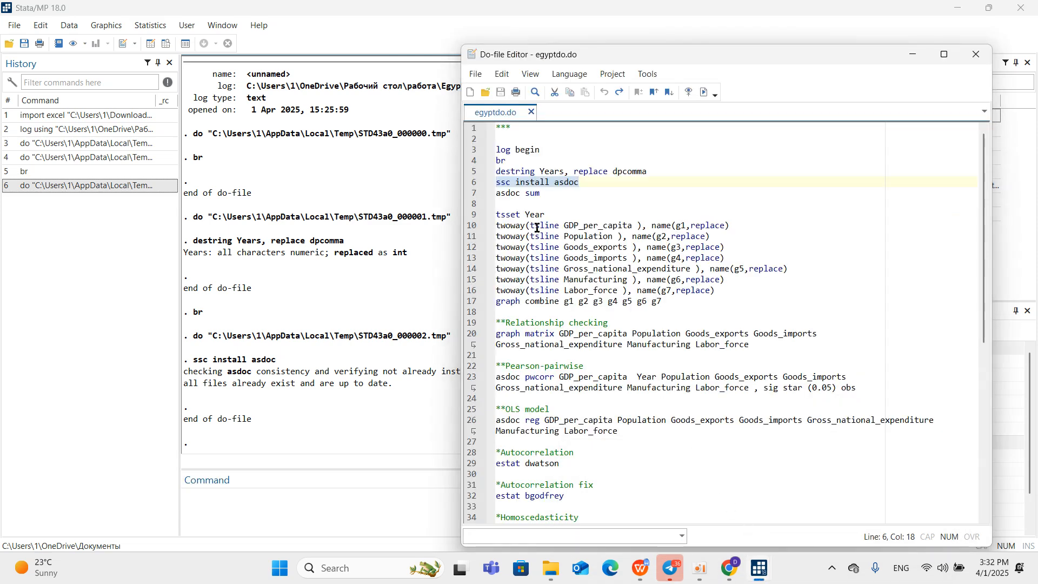
pyautogui.click(468, 199)
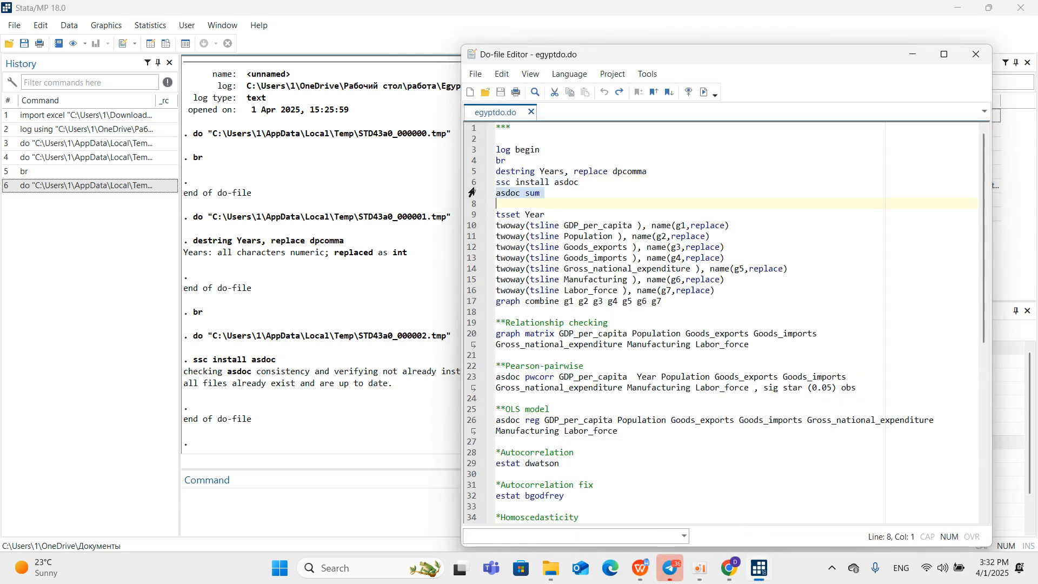
pyautogui.click(702, 97)
pyautogui.click(384, 417)
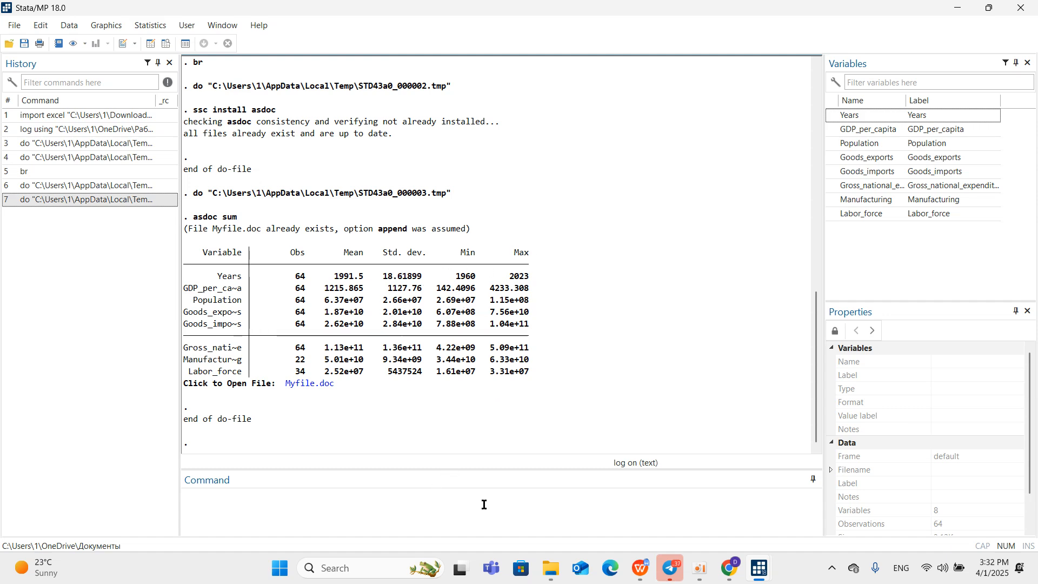
# Open Myfile.doc from the asdoc output in WPS Office and close the API_EGY and Книга1.xlsx spreadsheets.
pyautogui.click(309, 385)
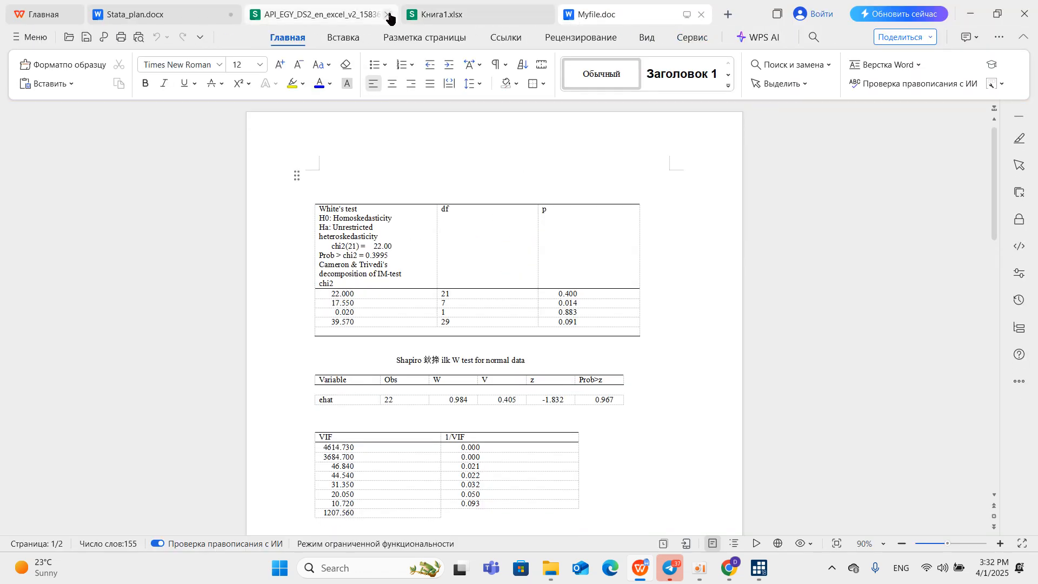
pyautogui.click(389, 18)
pyautogui.click(389, 18)
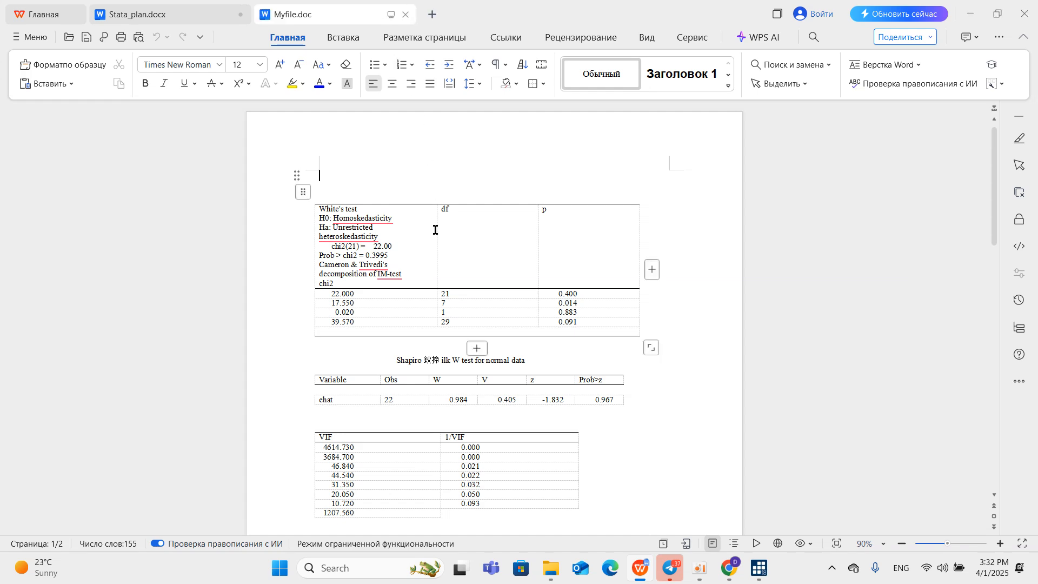
# Find the Descriptive Statistics table in Myfile.doc and highlight it with its heading to examine it.
pyautogui.scroll(-8, 434, 228)
pyautogui.scroll(-8, 433, 228)
pyautogui.scroll(6, 431, 220)
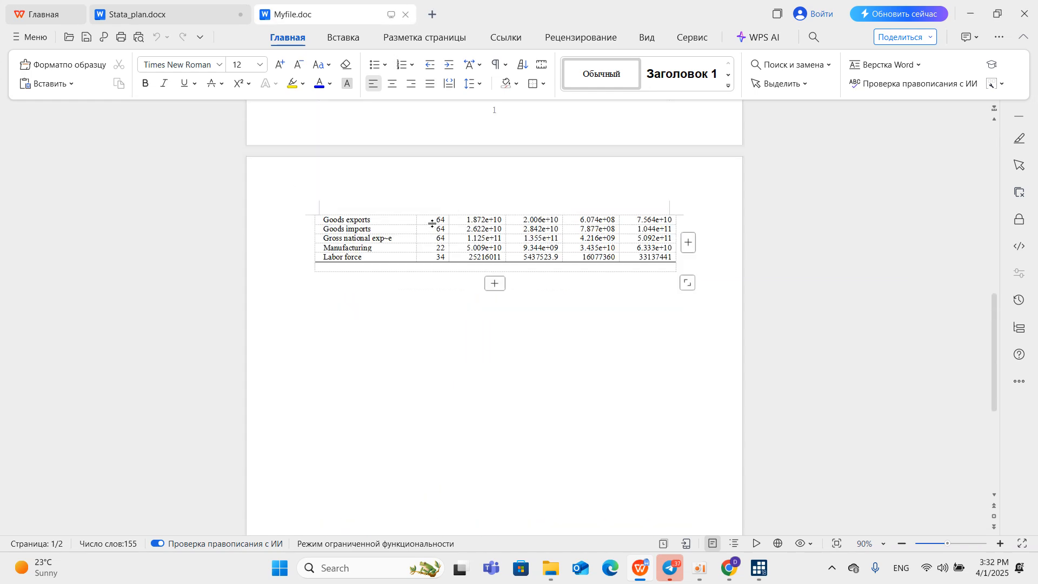
pyautogui.moveTo(320, 208); pyautogui.dragTo(689, 438)
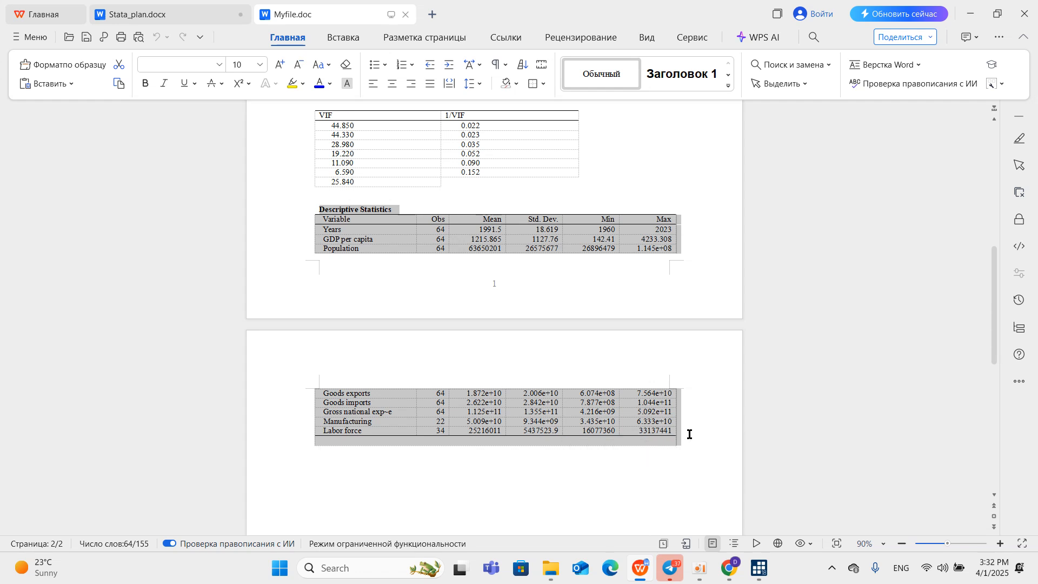
pyautogui.rightClick(689, 434)
pyautogui.moveTo(306, 202); pyautogui.dragTo(610, 443)
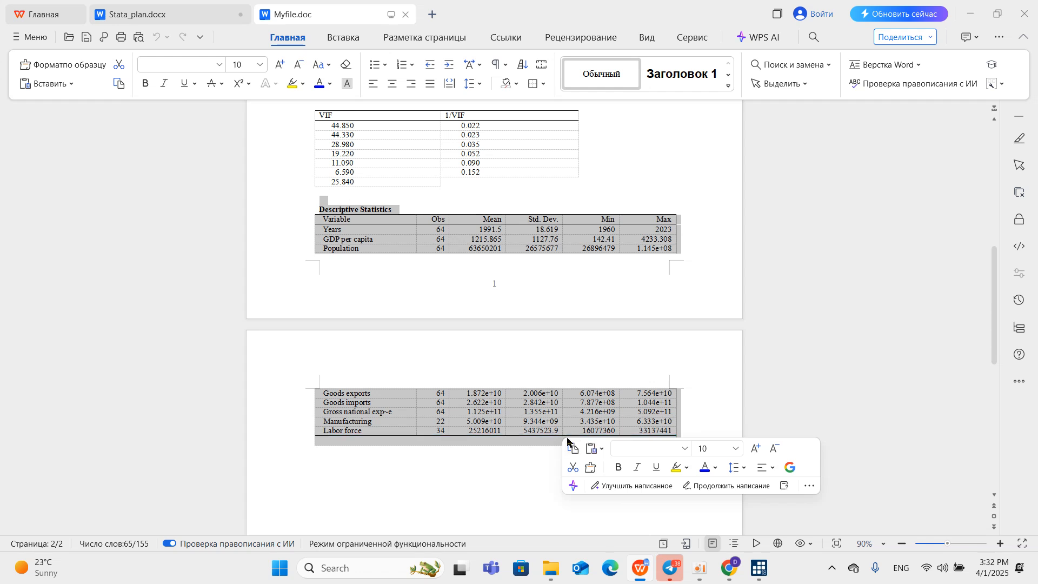
pyautogui.click(287, 381)
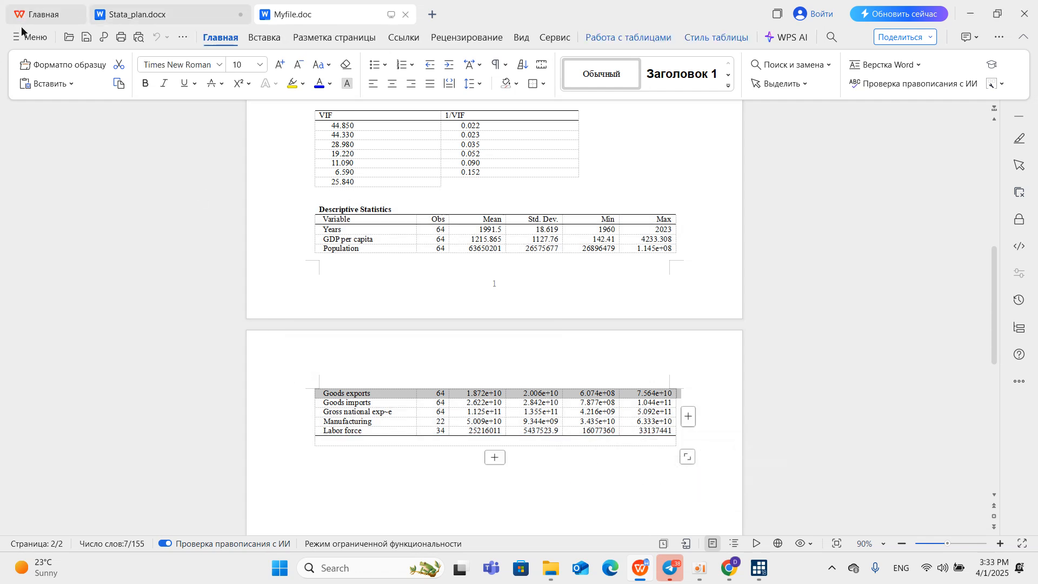
# Open the document yakuniy aca skills.docx from the работа folder on the Desktop.
pyautogui.click(68, 39)
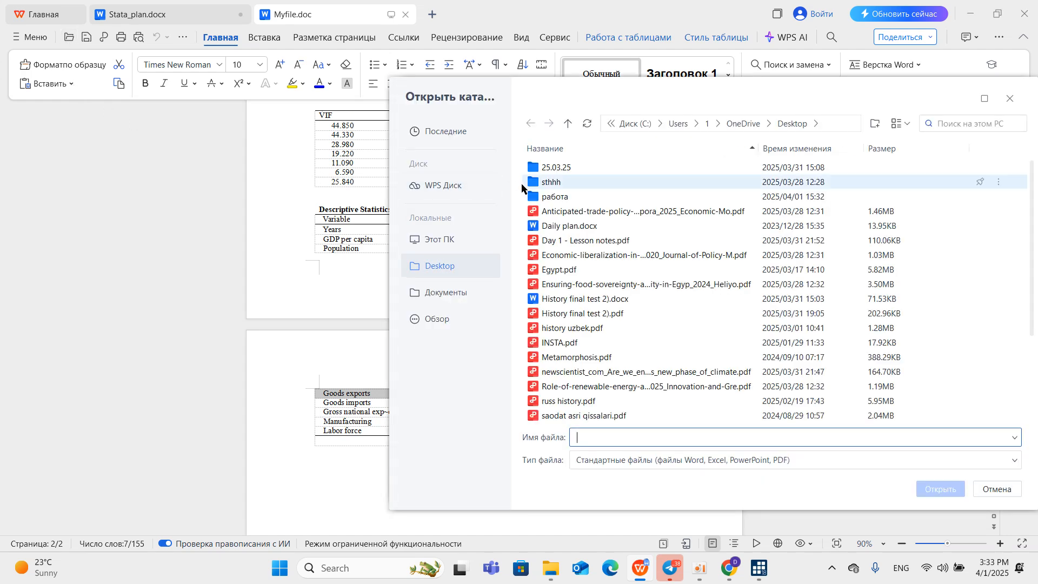
pyautogui.scroll(-2, 554, 224)
pyautogui.scroll(-1, 553, 224)
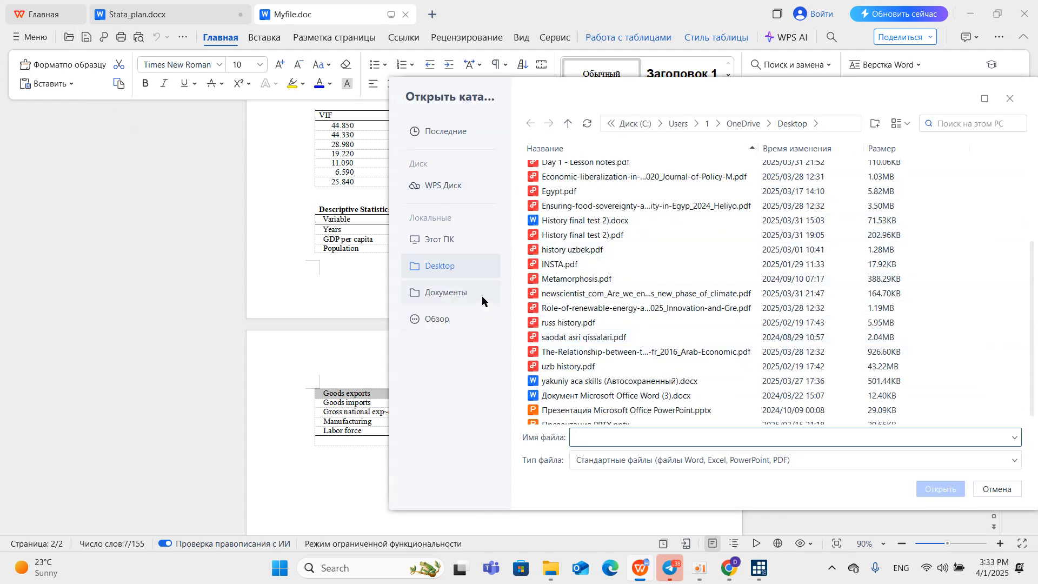
pyautogui.click(461, 293)
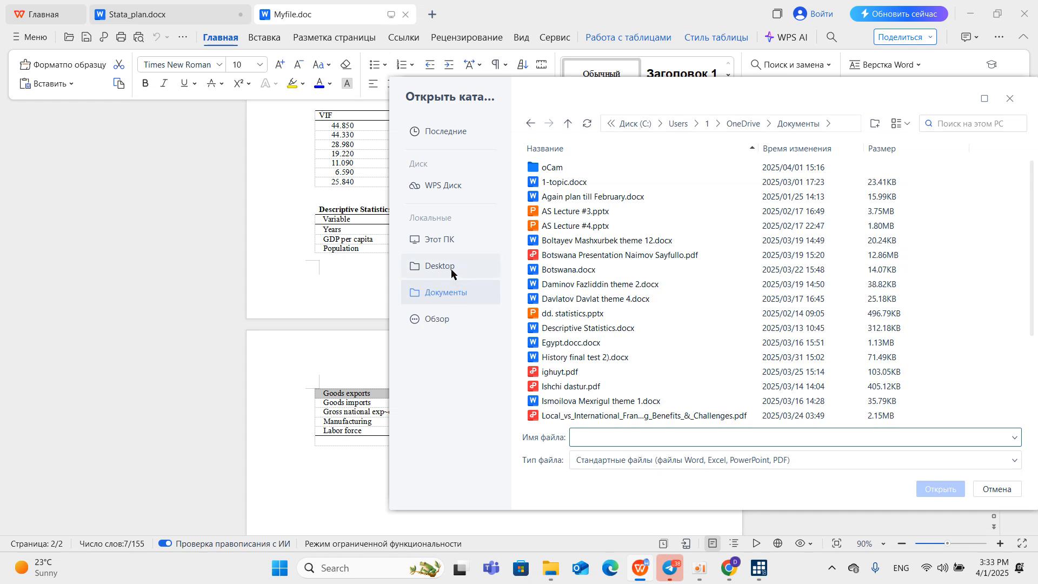
pyautogui.click(447, 264)
pyautogui.click(580, 197)
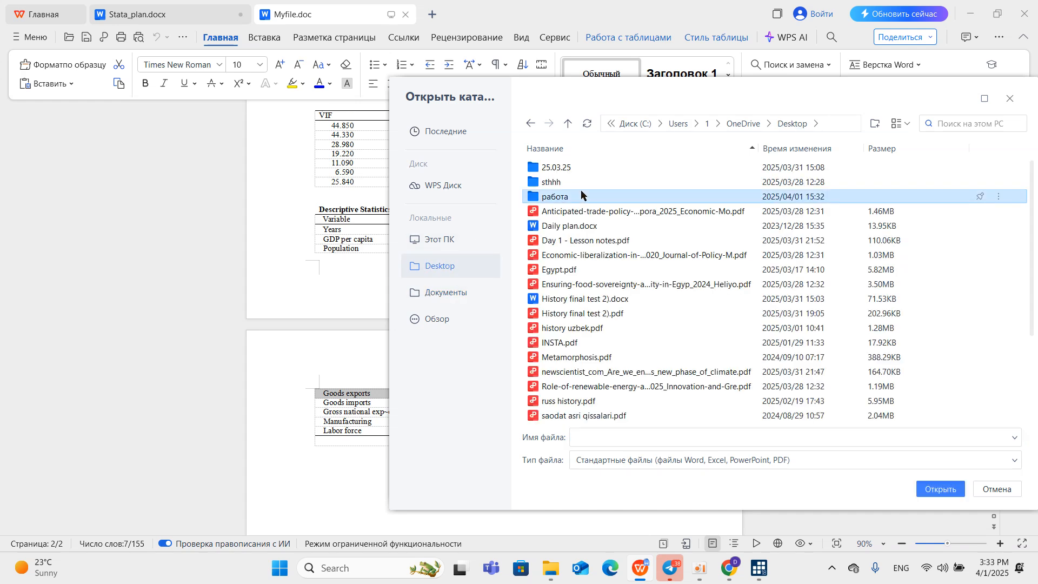
pyautogui.doubleClick(572, 197)
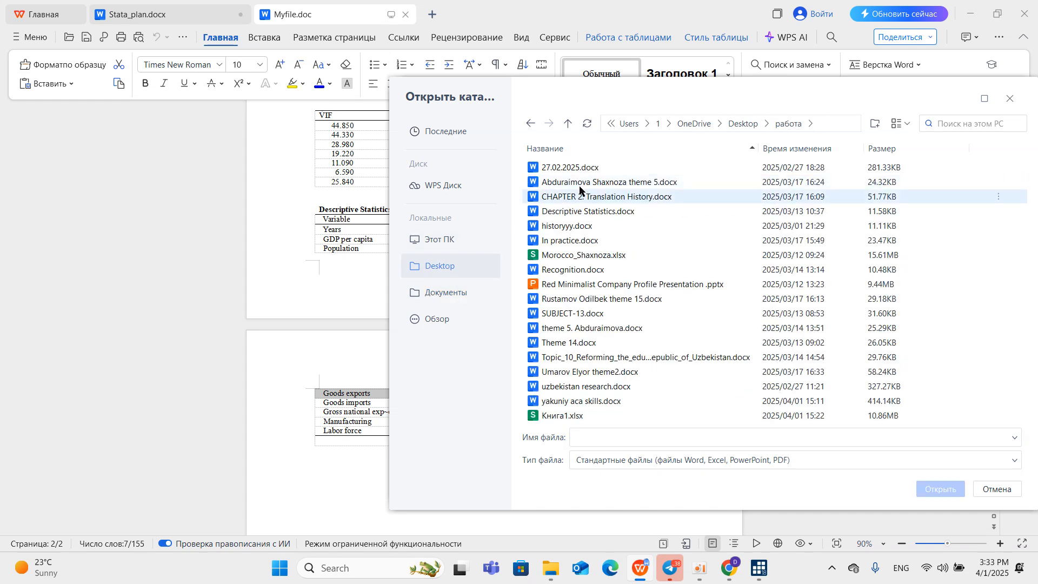
pyautogui.click(589, 401)
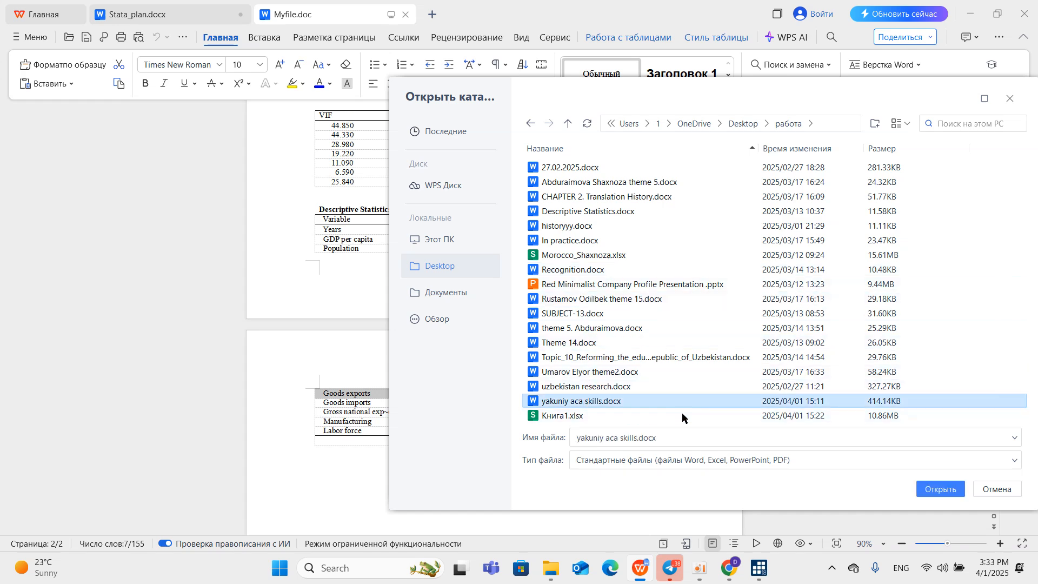
pyautogui.click(951, 490)
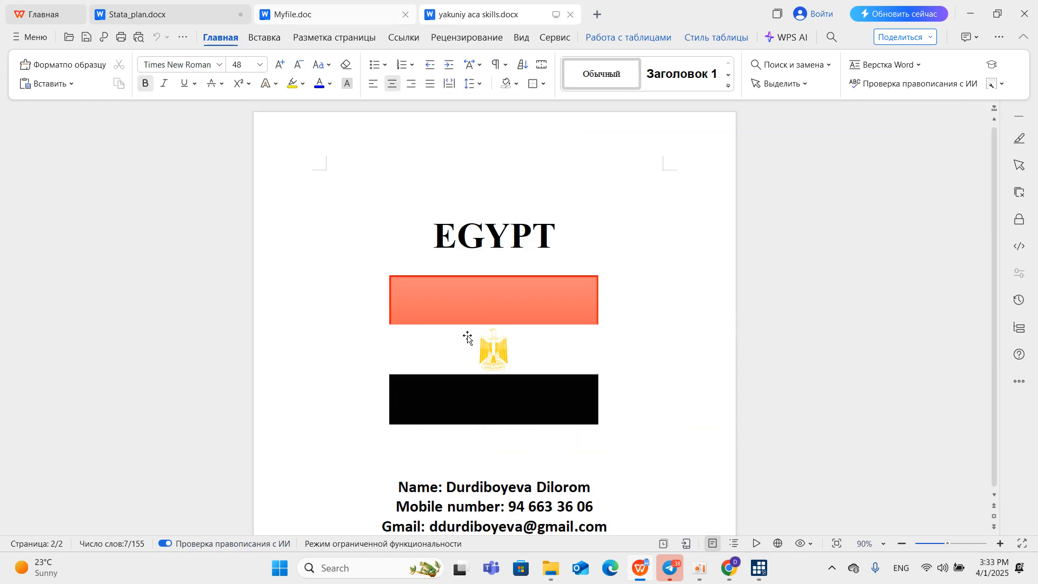
# Look through the Egypt research paper down to its Descriptive Statistics table.
pyautogui.scroll(-15, 482, 346)
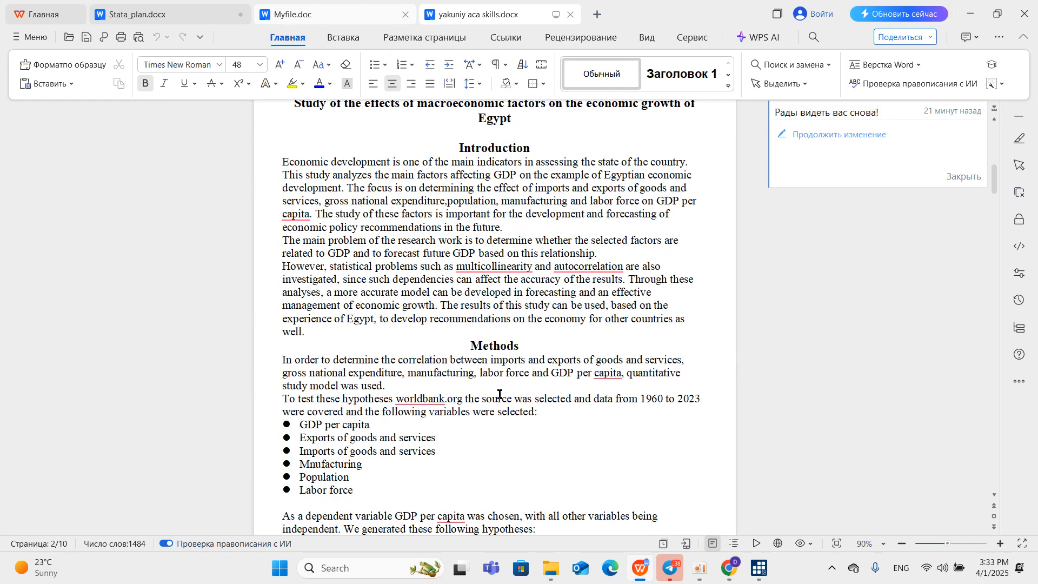
pyautogui.scroll(-8, 499, 395)
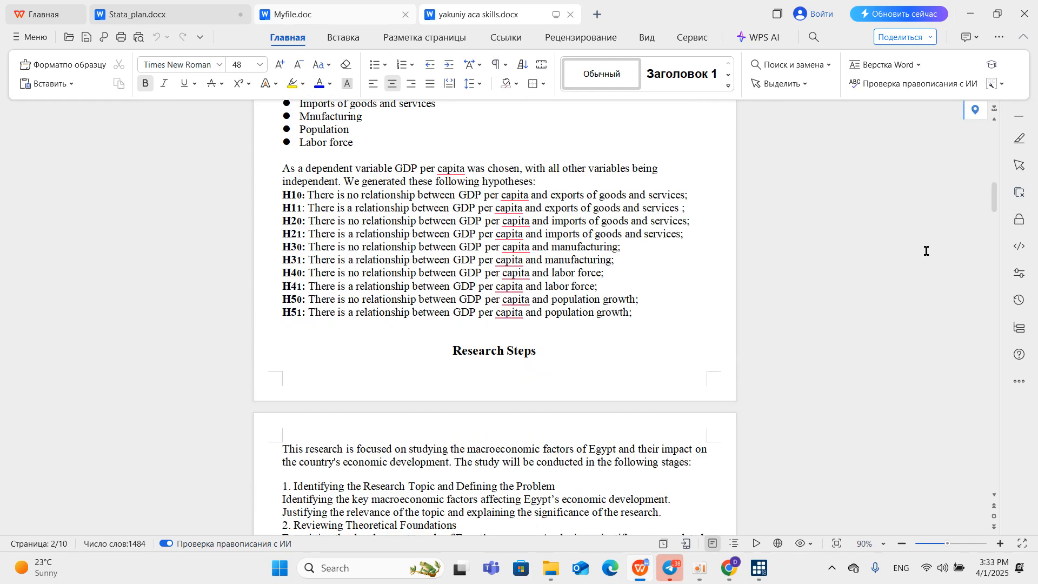
pyautogui.scroll(-20, 681, 369)
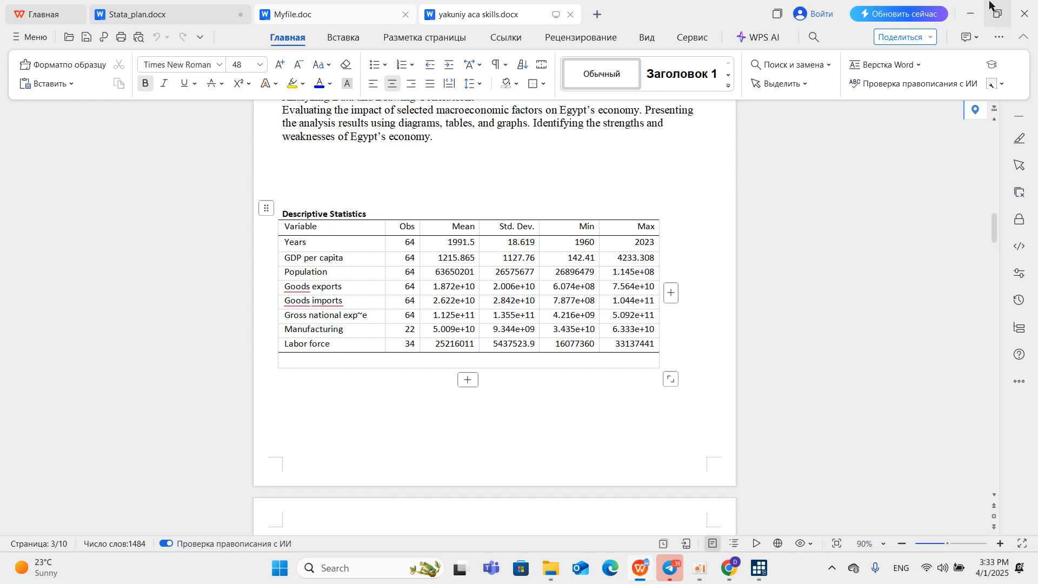
# Return to egyptdo.do in Stata's Do-file Editor and run the tsset Year line.
pyautogui.click(970, 14)
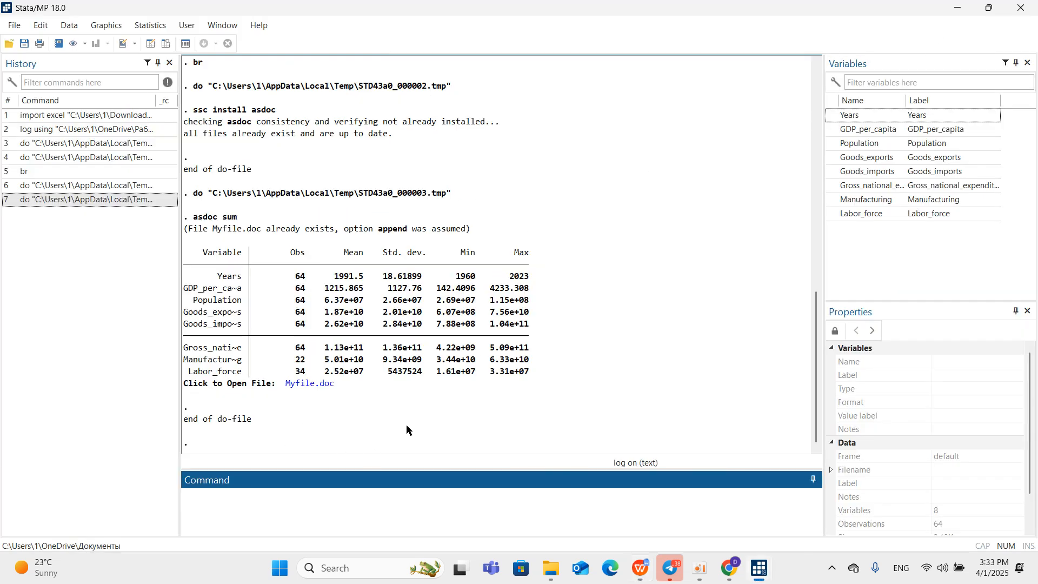
pyautogui.moveTo(759, 569)
pyautogui.click(741, 493)
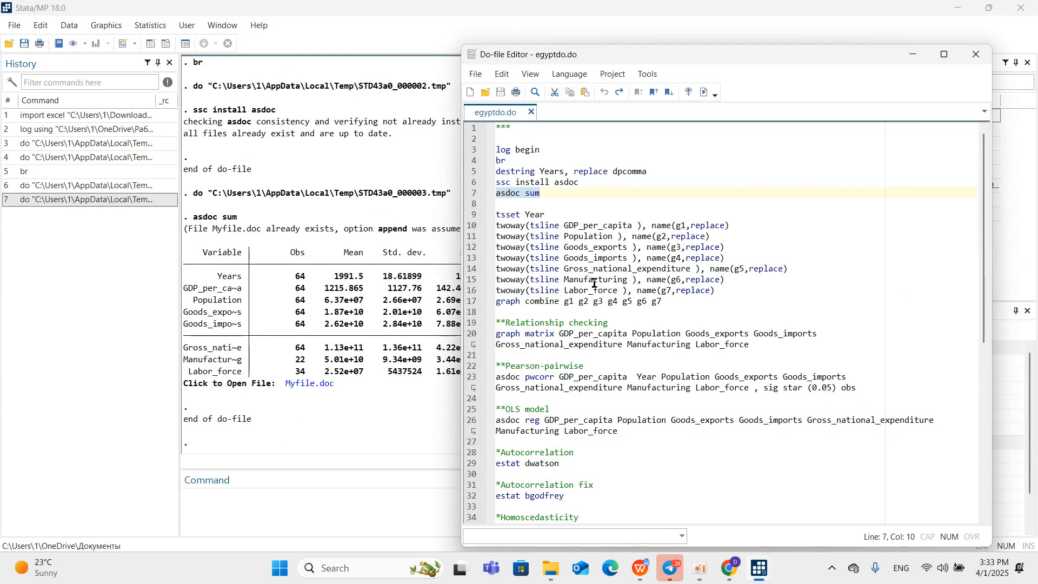
pyautogui.click(471, 217)
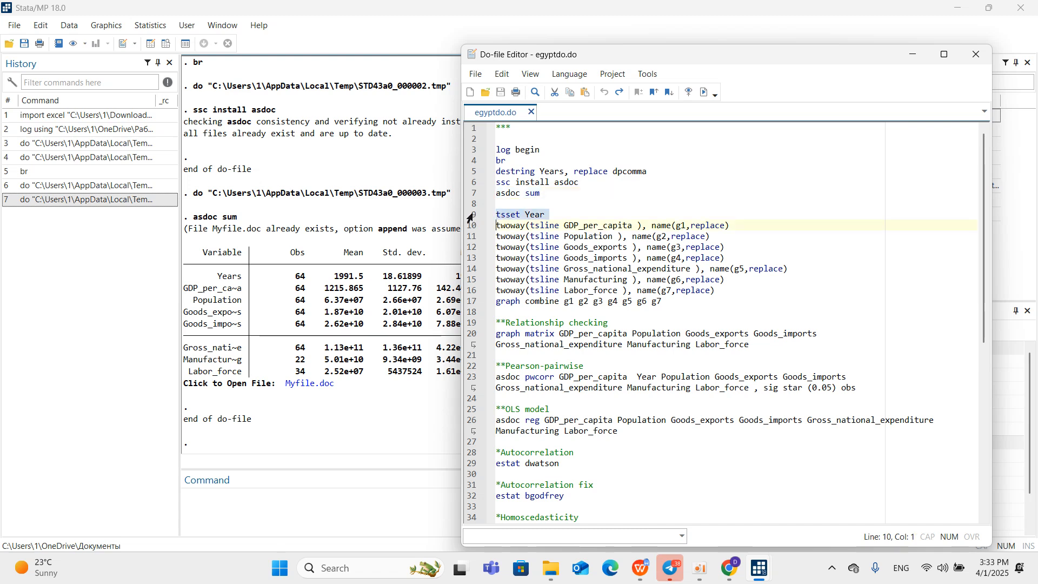
pyautogui.click(697, 94)
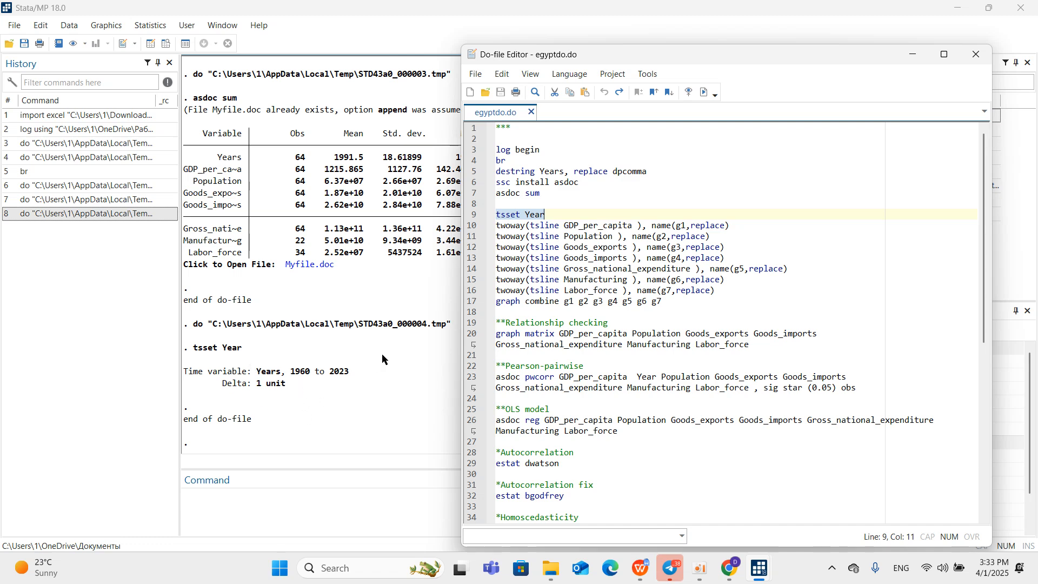
# Run the seven twoway tsline commands with graph combine g1 to g7, and copy the g1 graph of GDP_per_capita.
pyautogui.moveTo(475, 227); pyautogui.dragTo(480, 303)
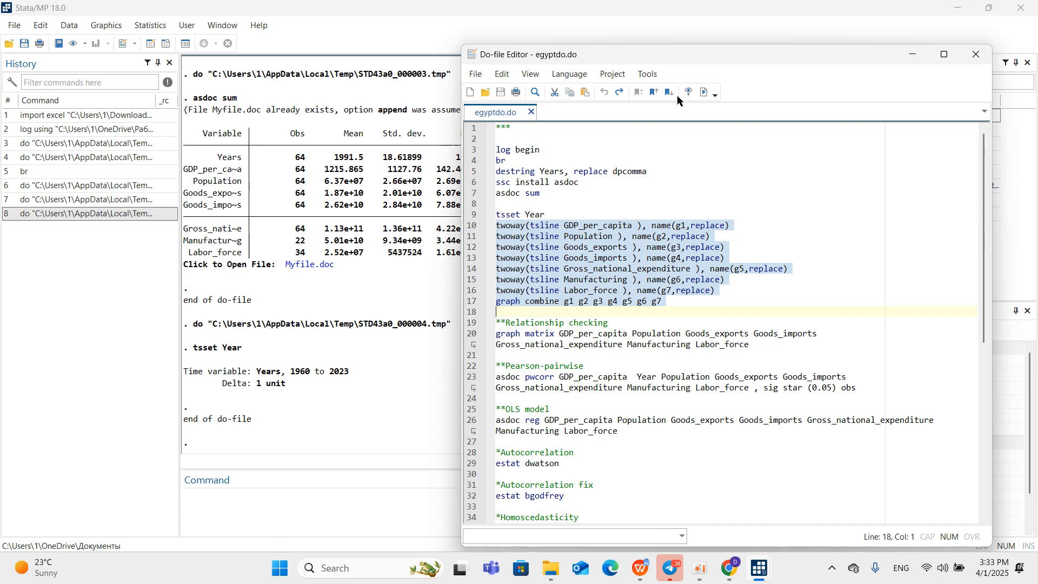
pyautogui.click(703, 93)
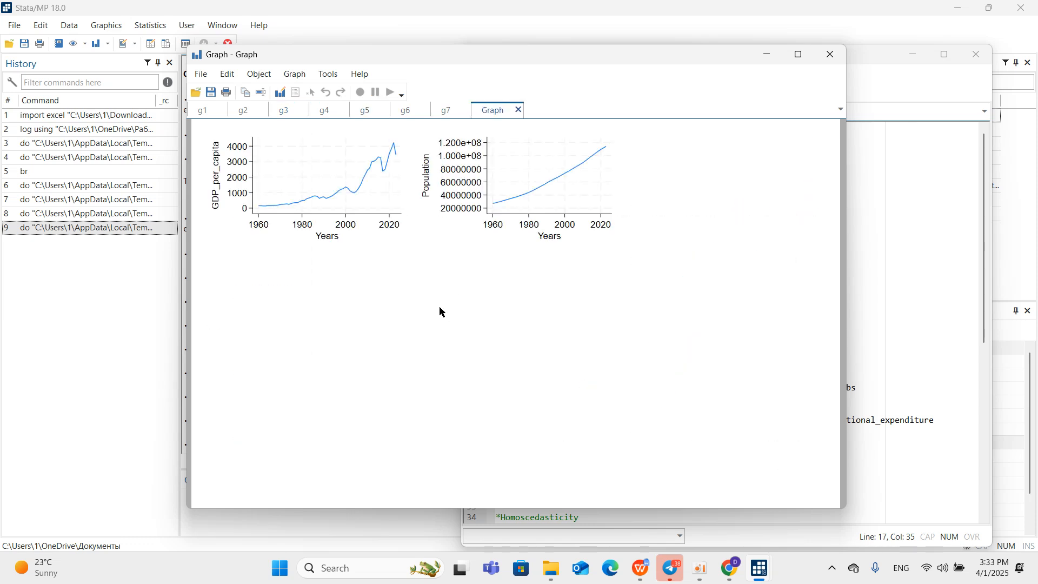
pyautogui.click(205, 111)
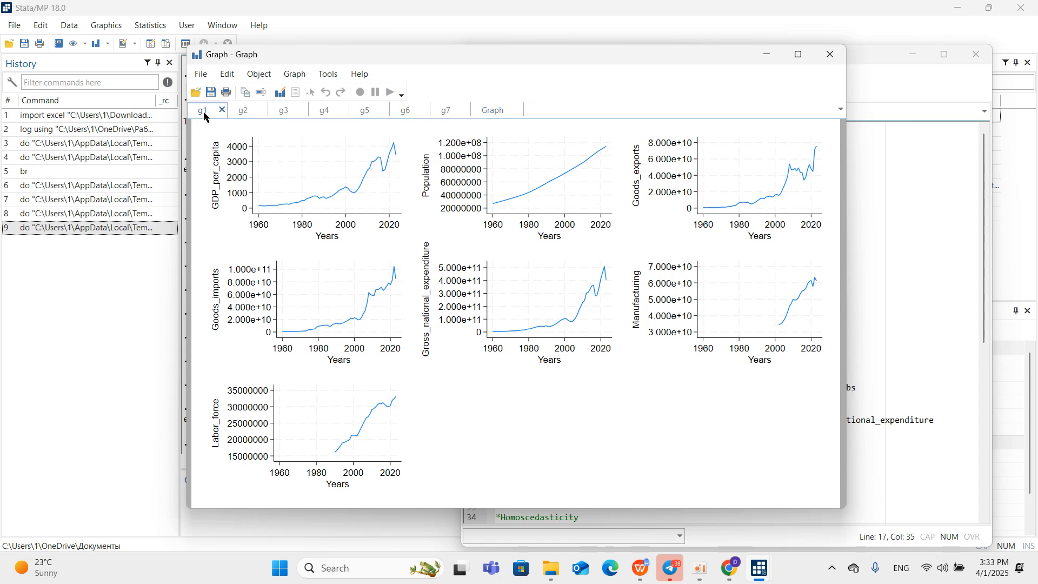
pyautogui.rightClick(333, 211)
pyautogui.click(367, 233)
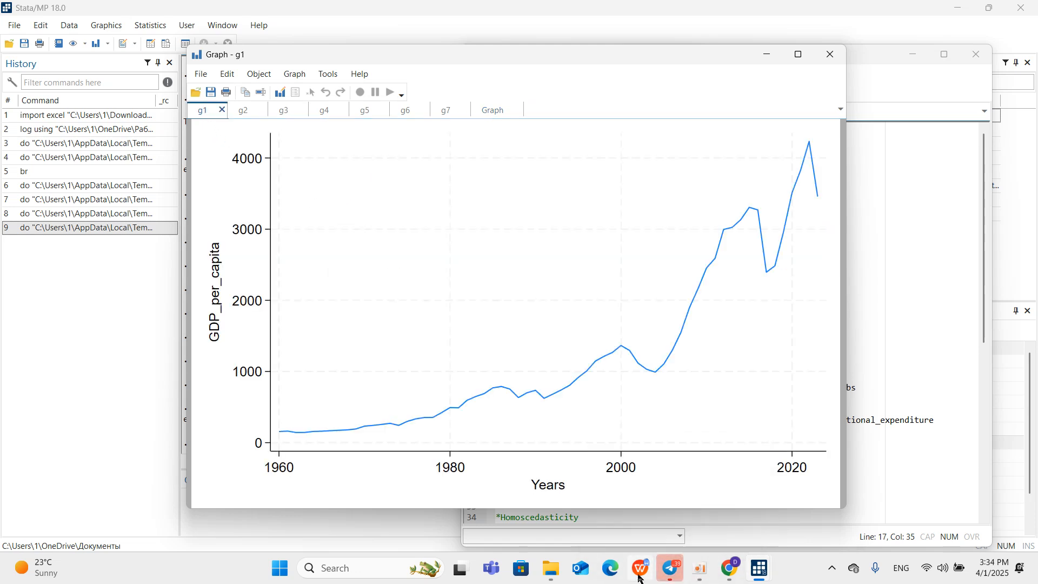
# Switch to yakuniy aca skills.docx in WPS Office and look over the variable graphs under Table 1.
pyautogui.hotkey('alt', 'Tab')
pyautogui.scroll(4, 478, 379)
pyautogui.scroll(-9, 468, 368)
pyautogui.scroll(-7, 468, 358)
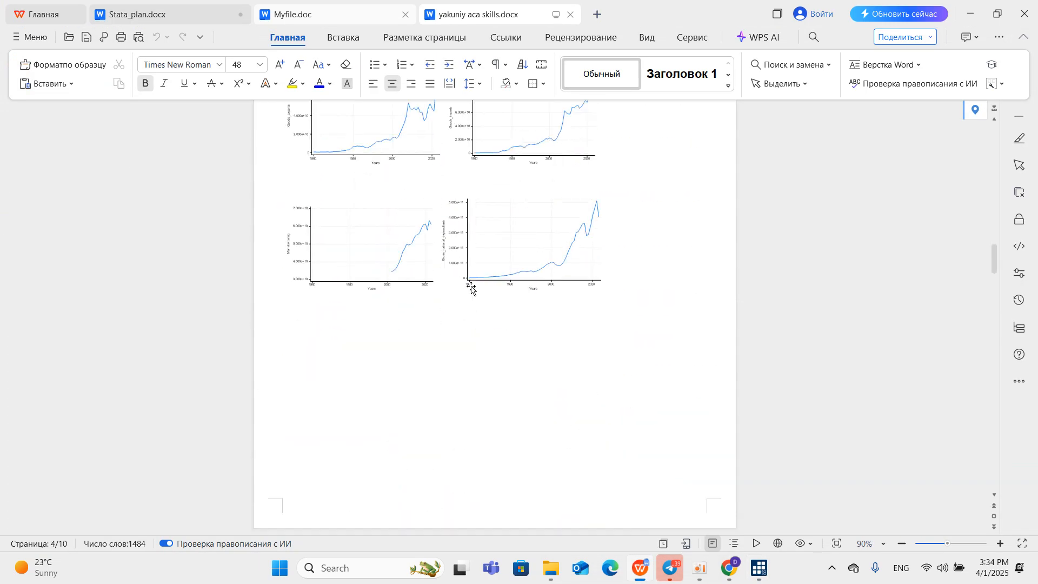
pyautogui.scroll(5, 465, 288)
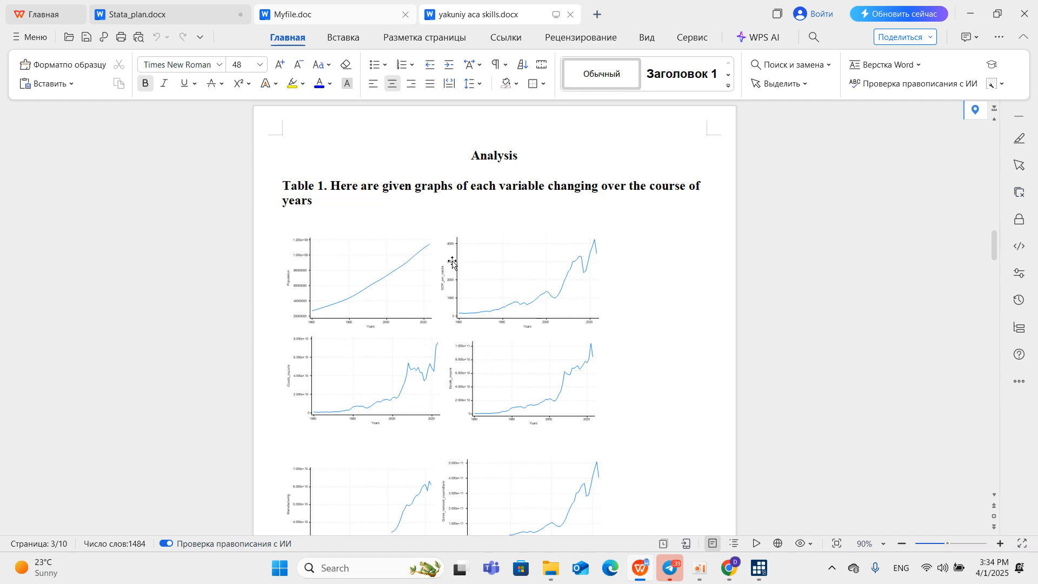
pyautogui.scroll(-1, 449, 262)
pyautogui.scroll(-2, 366, 233)
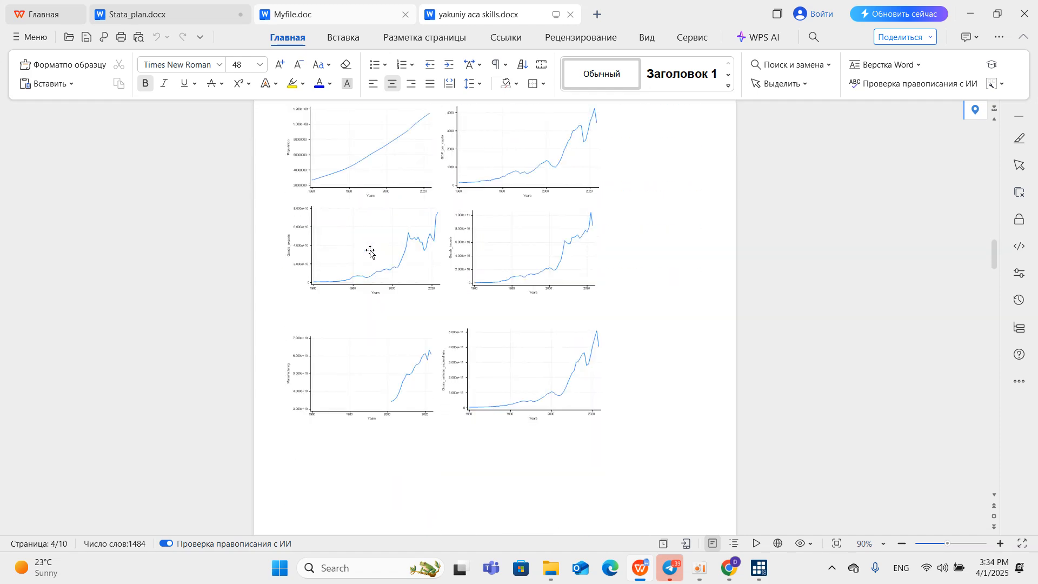
pyautogui.keyDown('ctrl'); pyautogui.scroll(5, 387, 207); pyautogui.keyUp('ctrl')
pyautogui.moveTo(375, 208); pyautogui.dragTo(587, 163)
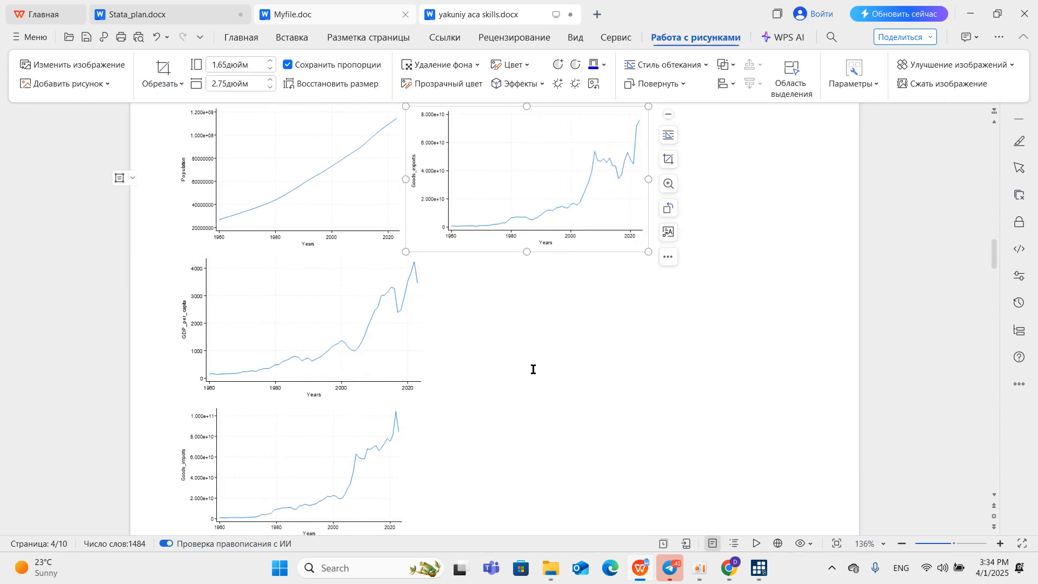
pyautogui.keyDown('ctrl'); pyautogui.scroll(-2, 542, 375); pyautogui.keyUp('ctrl')
pyautogui.click(826, 335)
pyautogui.keyDown('ctrl'); pyautogui.scroll(-6, 551, 380); pyautogui.keyUp('ctrl')
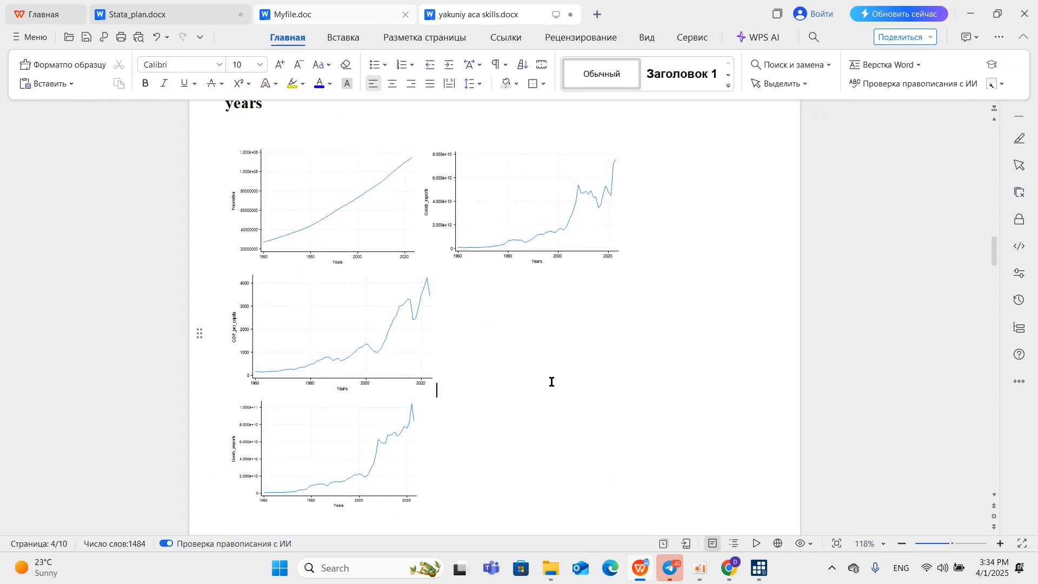
pyautogui.scroll(1, 524, 407)
pyautogui.scroll(10, 525, 407)
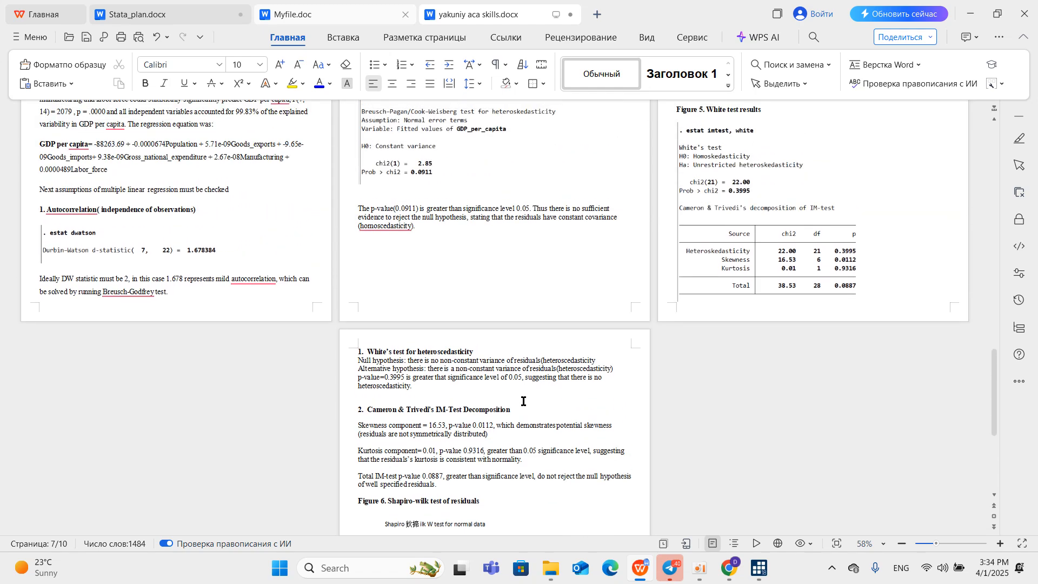
pyautogui.scroll(1, 502, 387)
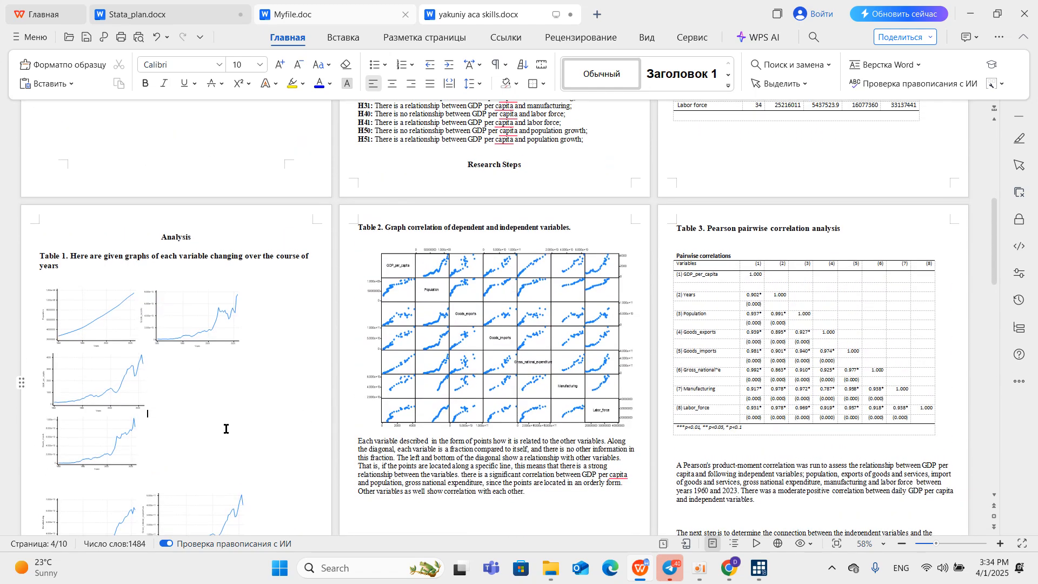
pyautogui.scroll(-1, 216, 425)
pyautogui.click(210, 420)
pyautogui.scroll(-1, 195, 382)
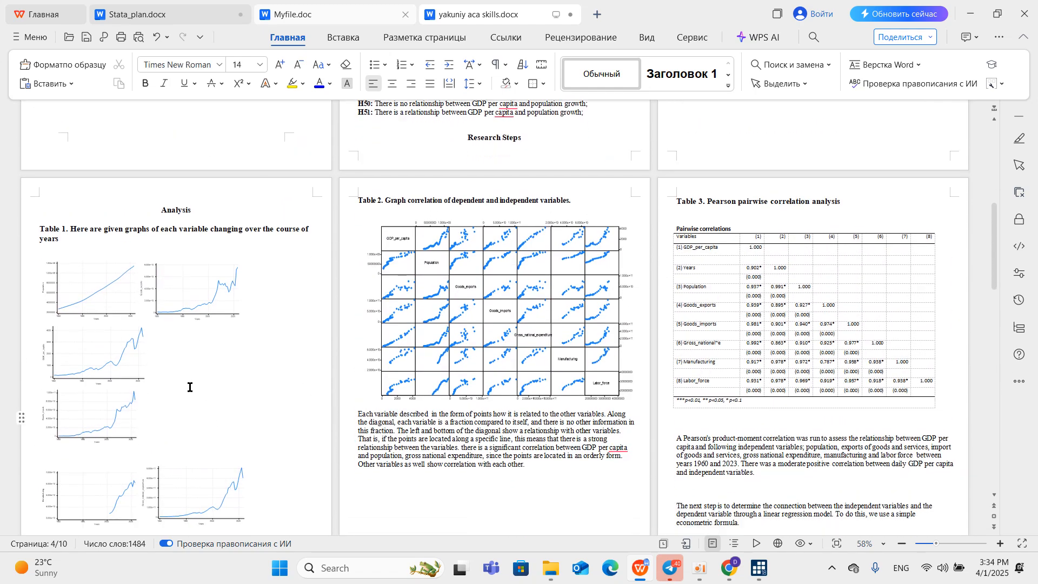
pyautogui.hotkey('ctrl', 'z')
pyautogui.hotkey('ctrl', 'z')
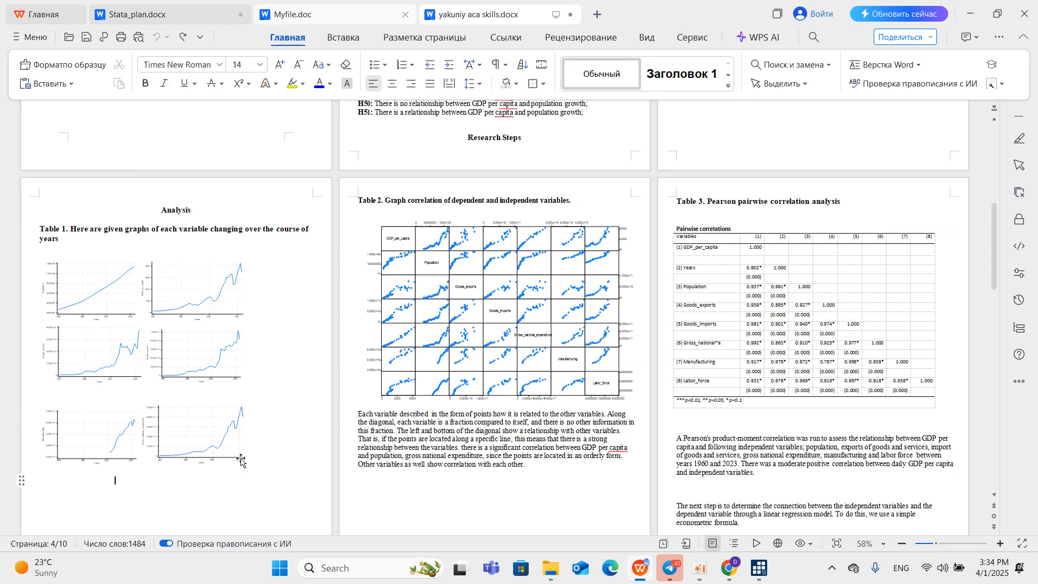
# Examine the six line graphs on the report's Analysis page at a closer view.
pyautogui.scroll(2, 199, 400)
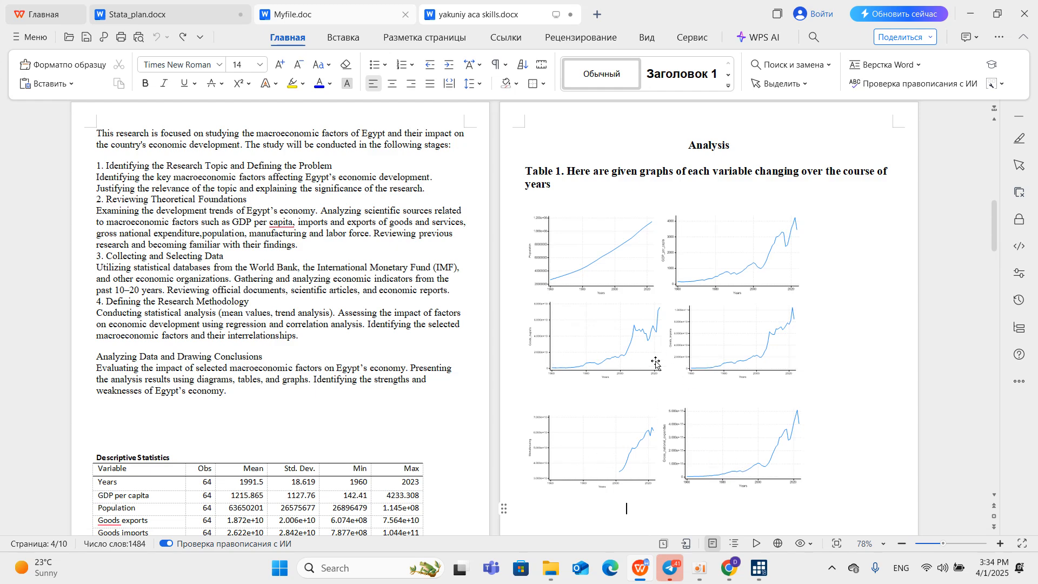
pyautogui.scroll(-3, 656, 361)
pyautogui.scroll(2, 655, 357)
pyautogui.scroll(1, 655, 341)
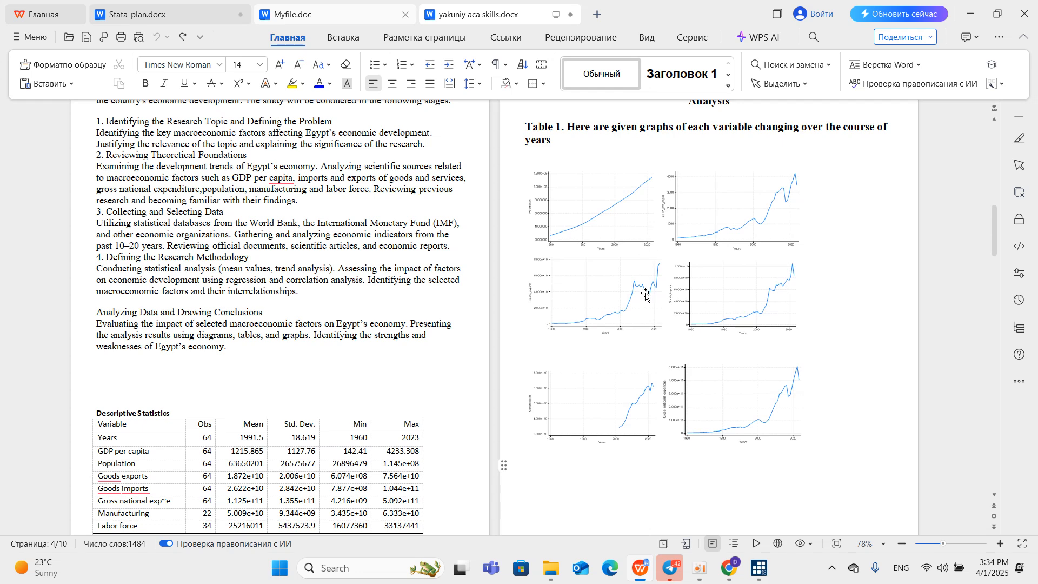
# Return to egyptdo.do in Stata, run the graph matrix command under Relationship checking, and copy the resulting scatterplot matrix.
pyautogui.click(970, 16)
pyautogui.click(767, 56)
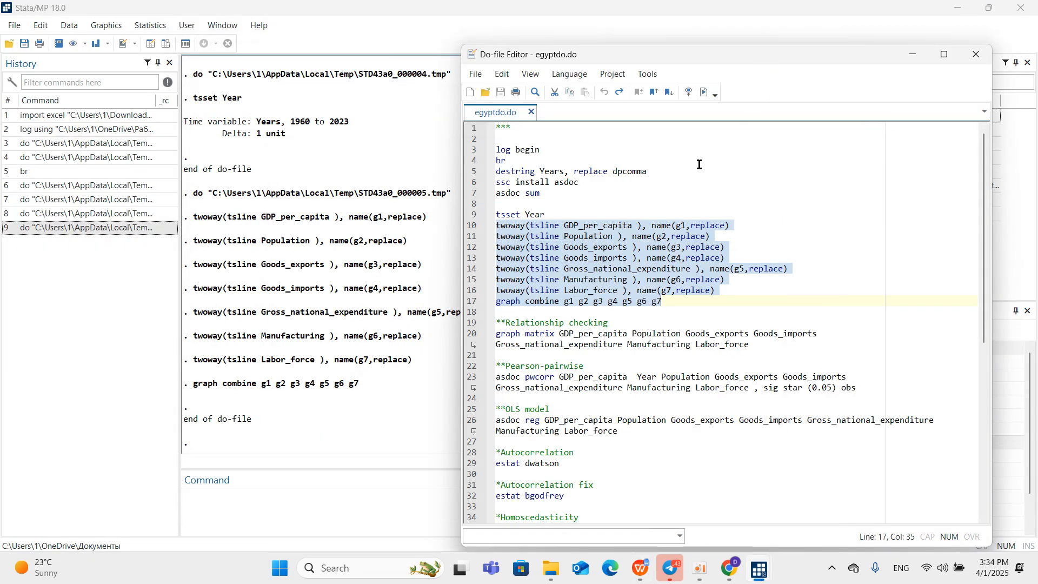
pyautogui.click(662, 301)
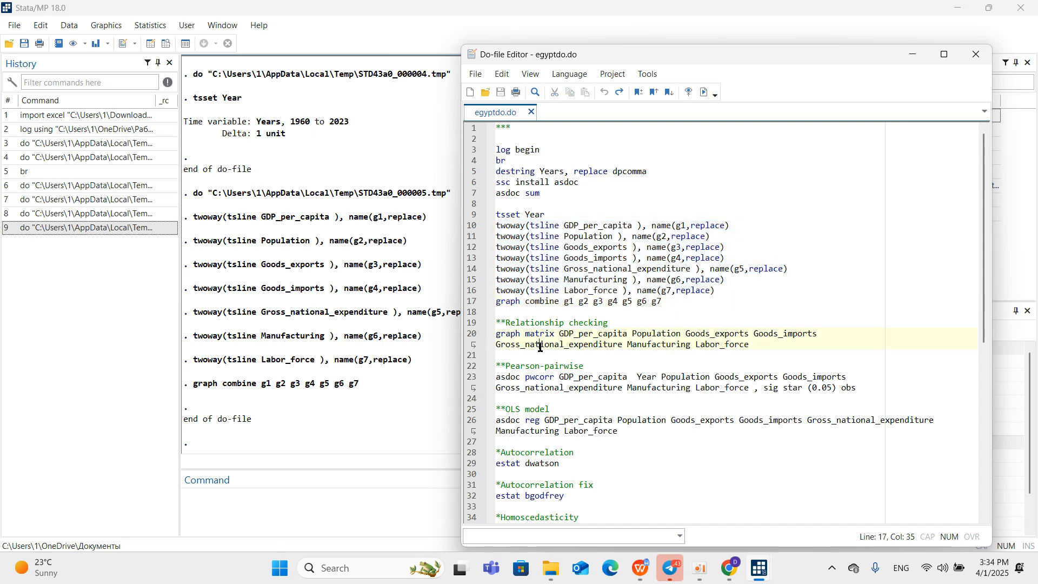
pyautogui.click(613, 376)
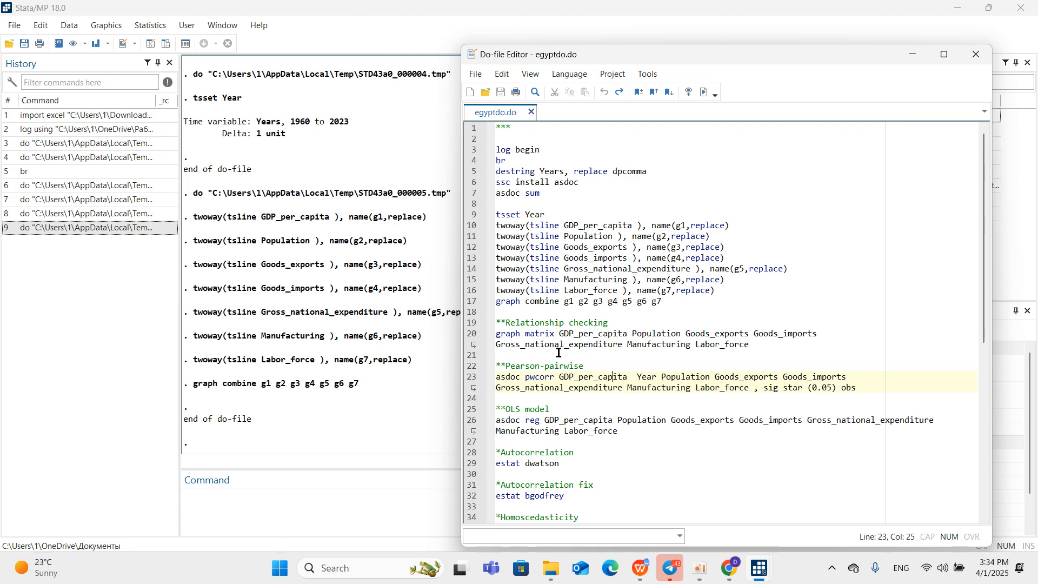
pyautogui.click(469, 335)
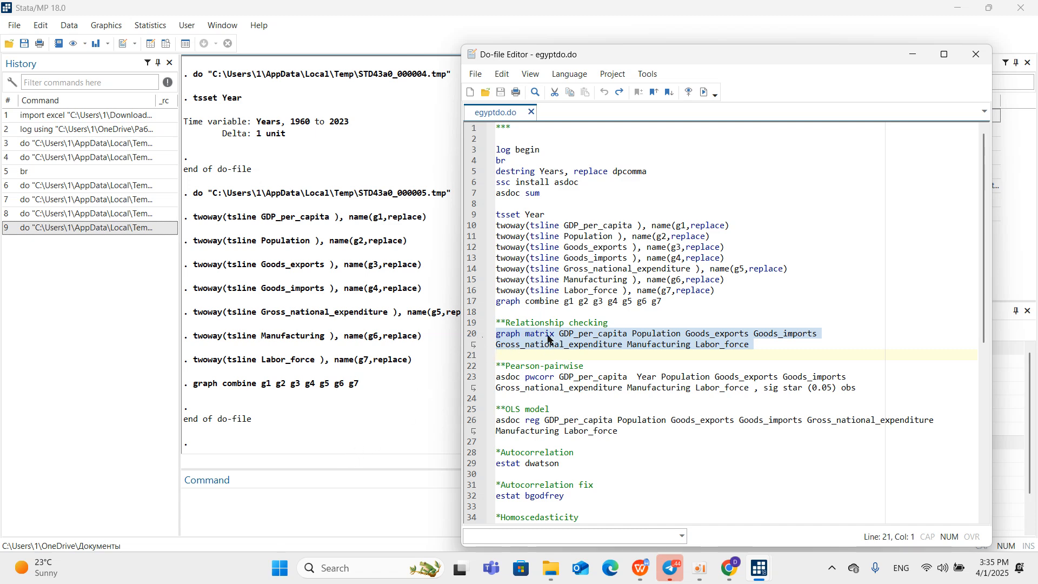
pyautogui.click(257, 493)
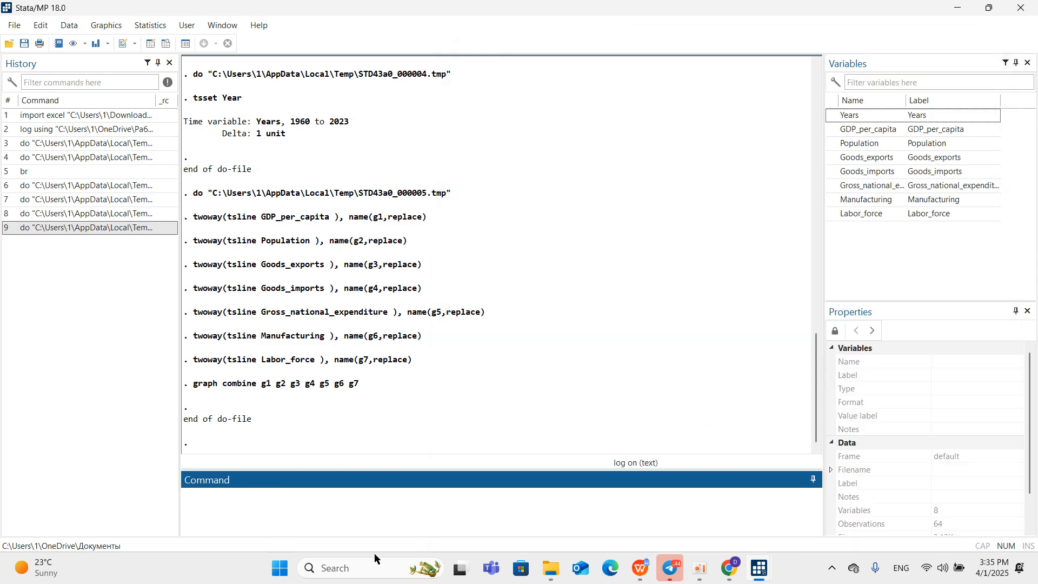
pyautogui.moveTo(759, 569)
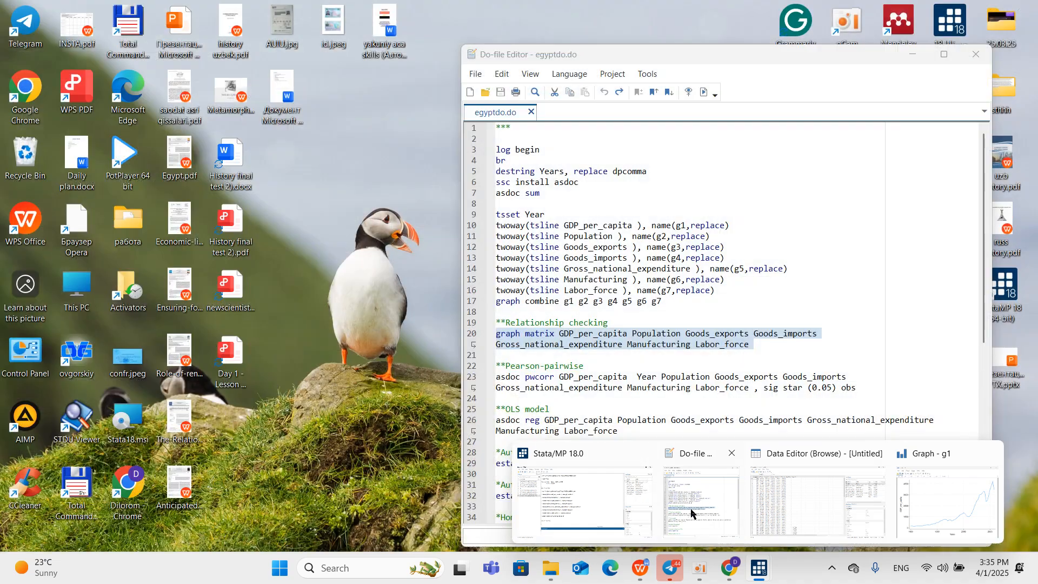
pyautogui.click(695, 511)
pyautogui.click(705, 92)
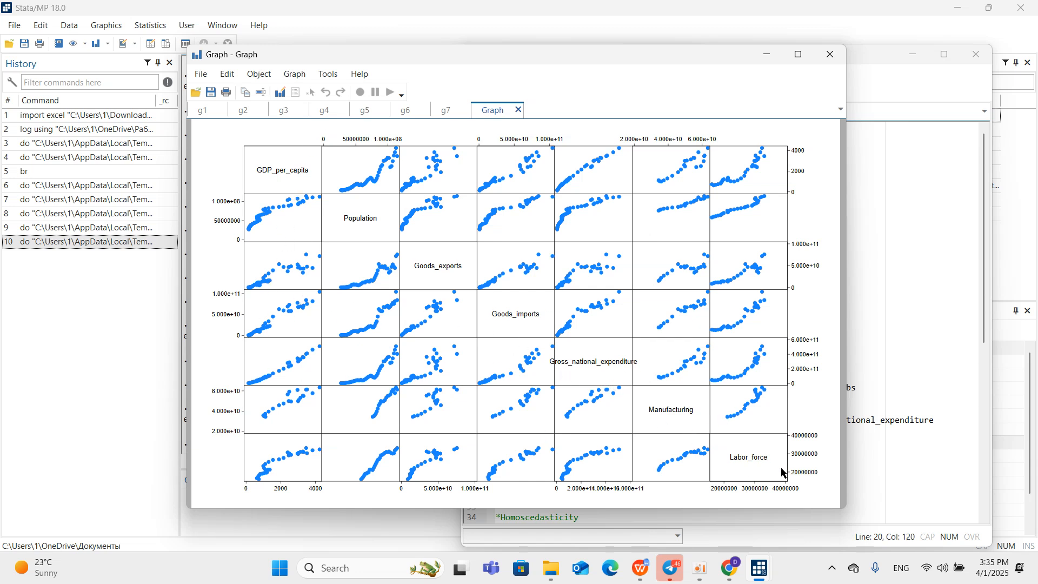
pyautogui.rightClick(513, 257)
pyautogui.click(536, 281)
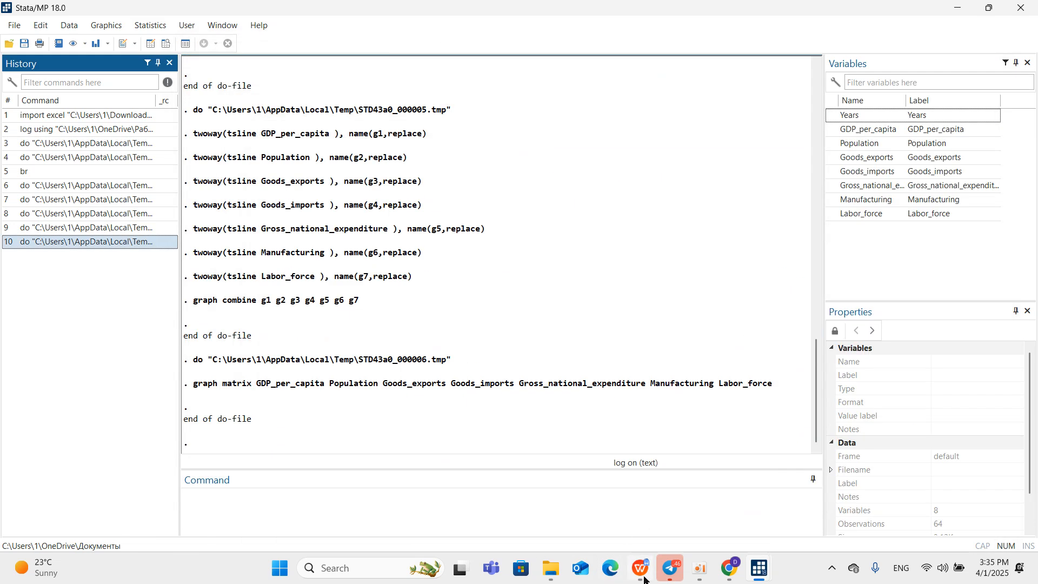
# Switch to the WPS Office report and examine the Table 2 graph correlation and Table 3 Pearson correlations with their explanations.
pyautogui.click(622, 498)
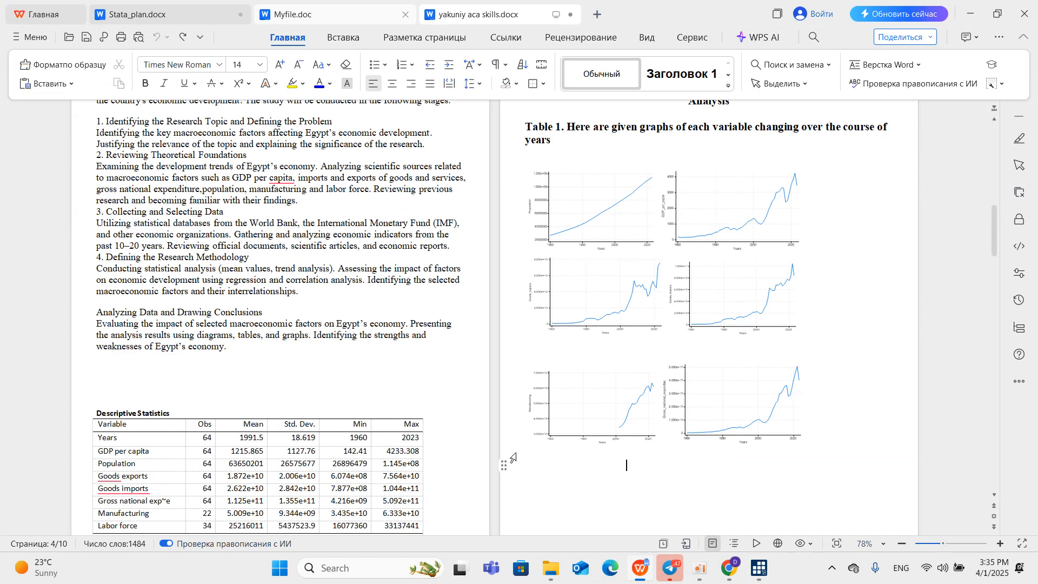
pyautogui.scroll(-8, 512, 458)
pyautogui.scroll(-3, 500, 382)
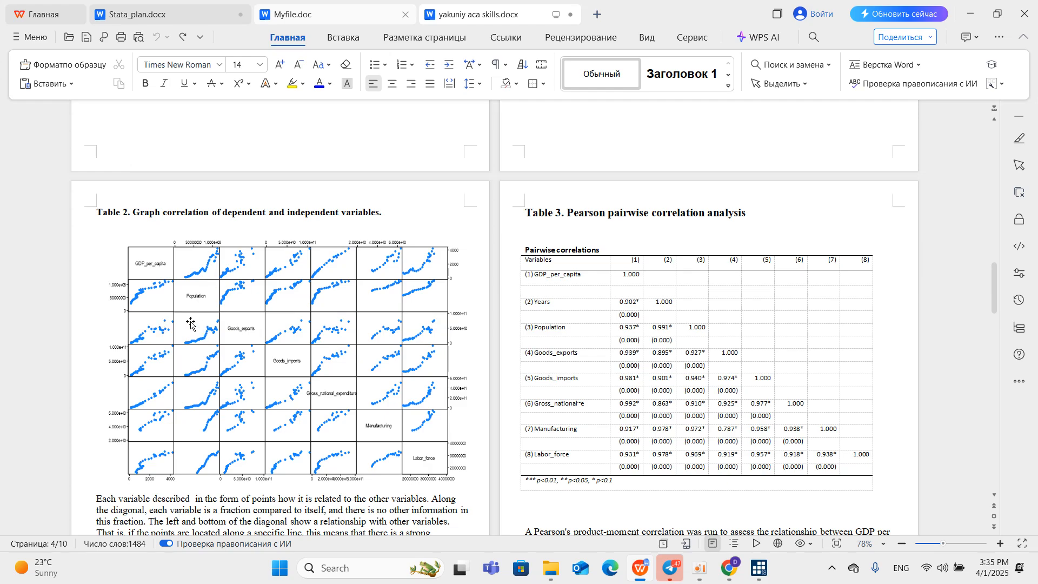
pyautogui.scroll(-1, 199, 327)
pyautogui.scroll(-2, 204, 329)
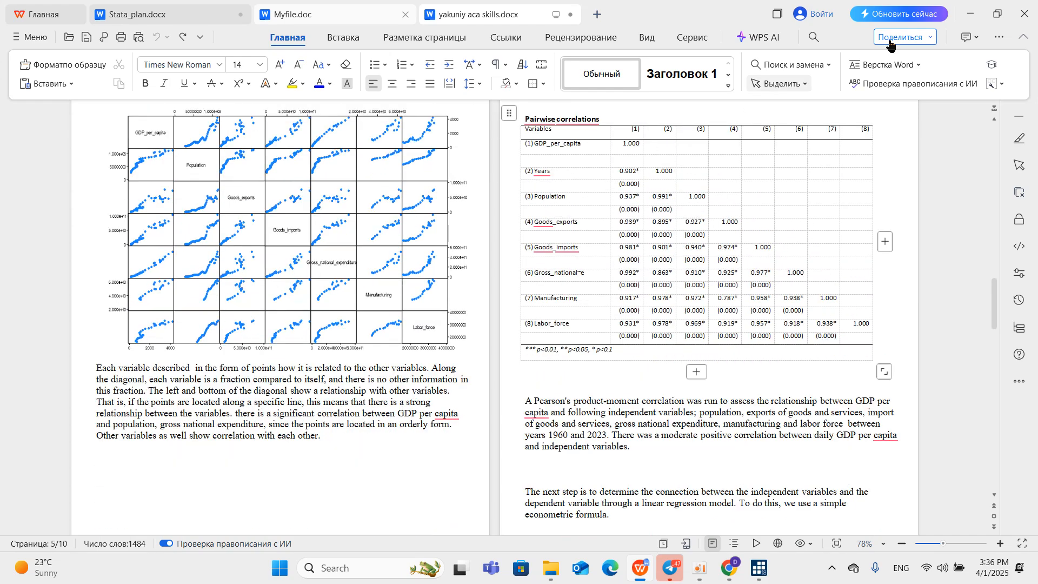
# Run the asdoc pwcorr command with sig star (0.05) obs from egyptdo.do in Stata and bring its output forward.
pyautogui.click(972, 13)
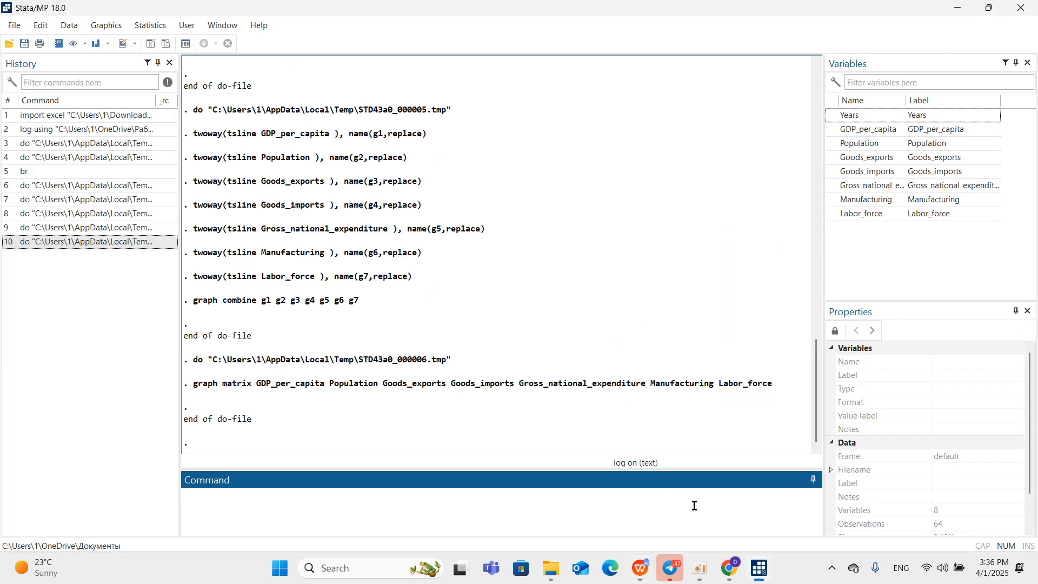
pyautogui.moveTo(759, 568)
pyautogui.click(690, 523)
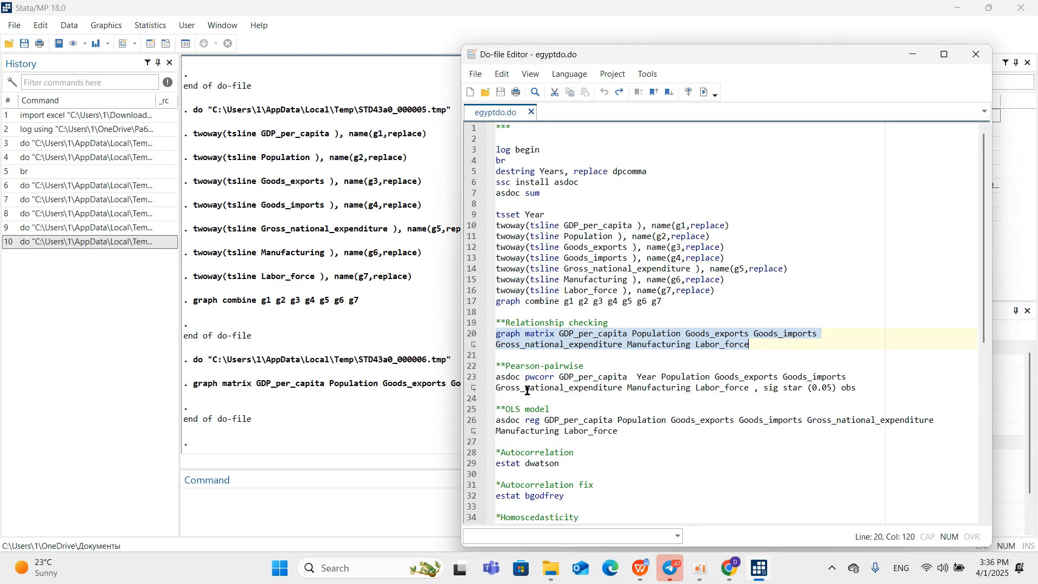
pyautogui.click(490, 377)
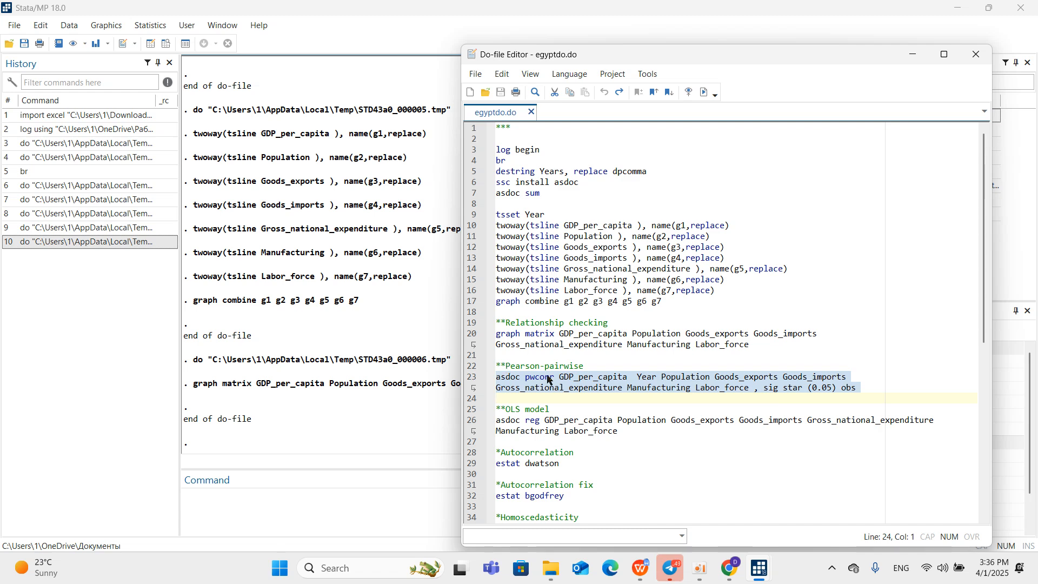
pyautogui.click(703, 92)
pyautogui.click(369, 416)
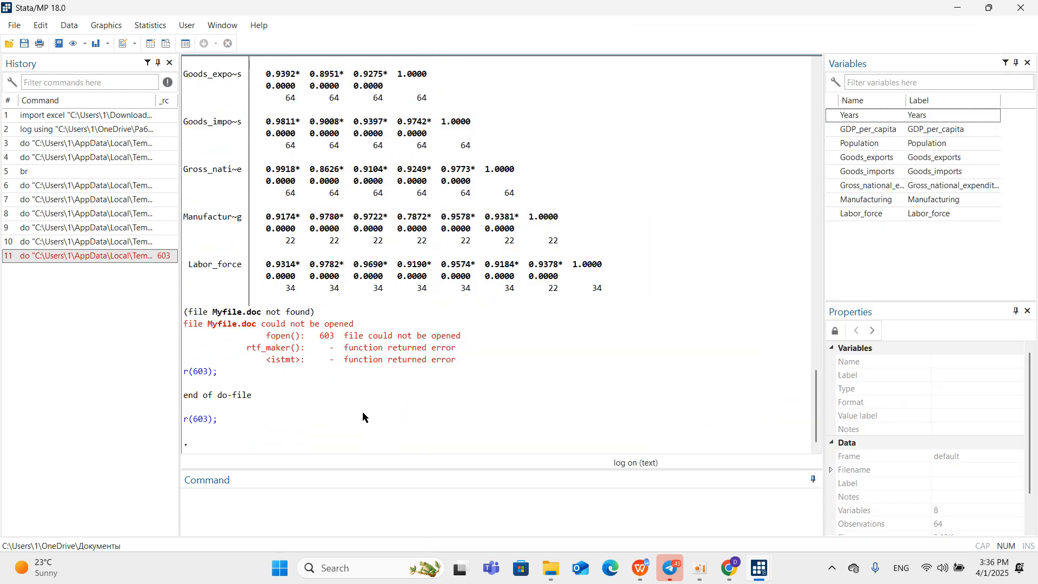
# Switch to WPS Office, close Myfile.doc while keeping the report open, and return to Stata.
pyautogui.moveTo(639, 557)
pyautogui.click(636, 513)
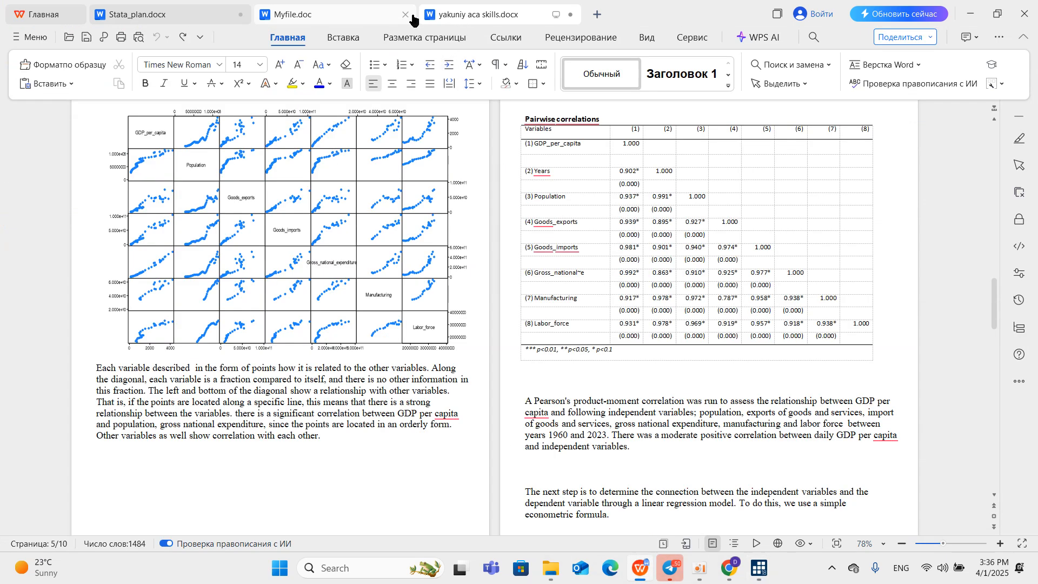
pyautogui.click(303, 14)
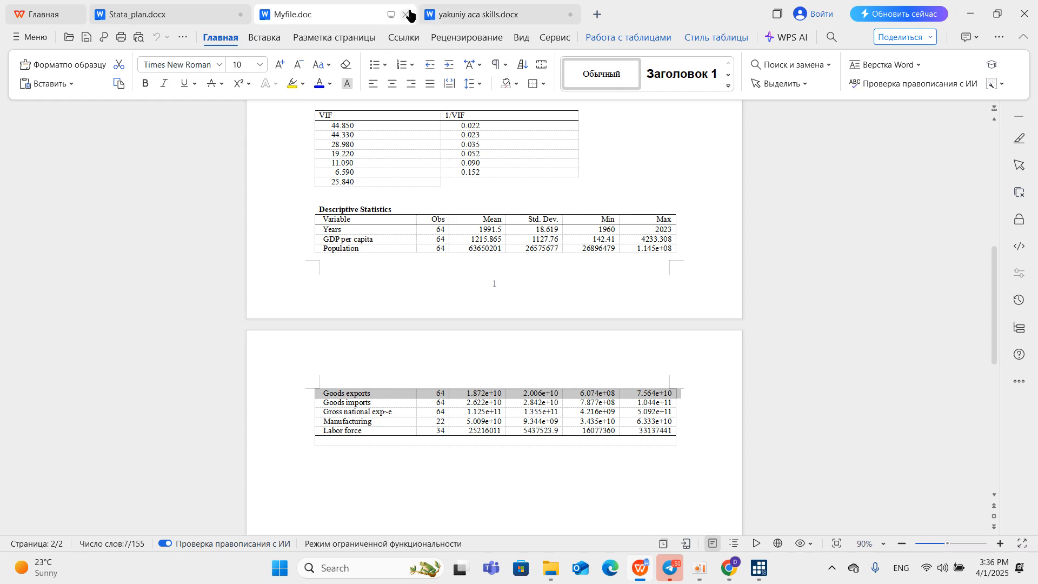
pyautogui.click(492, 498)
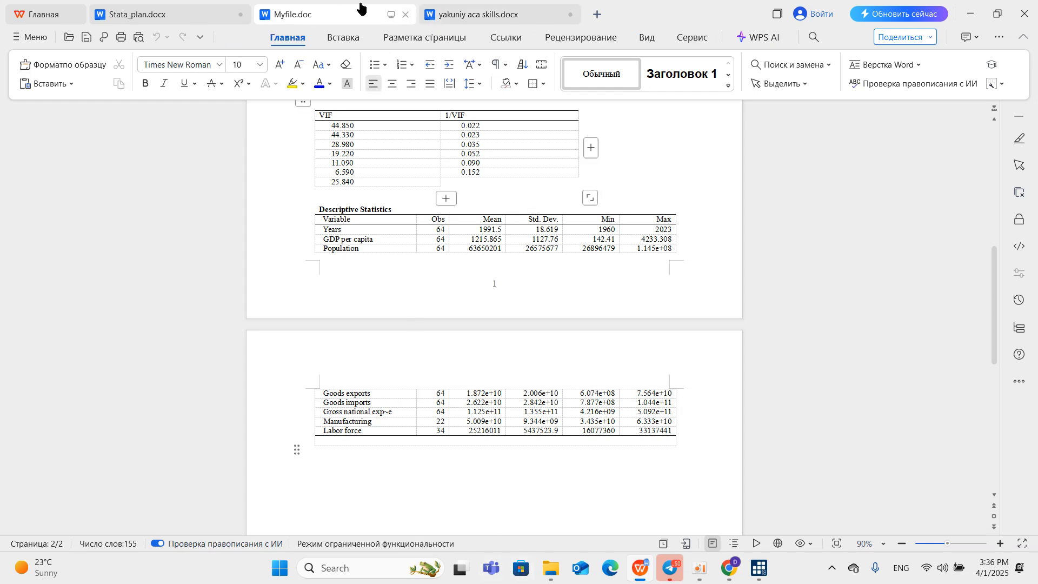
pyautogui.click(404, 15)
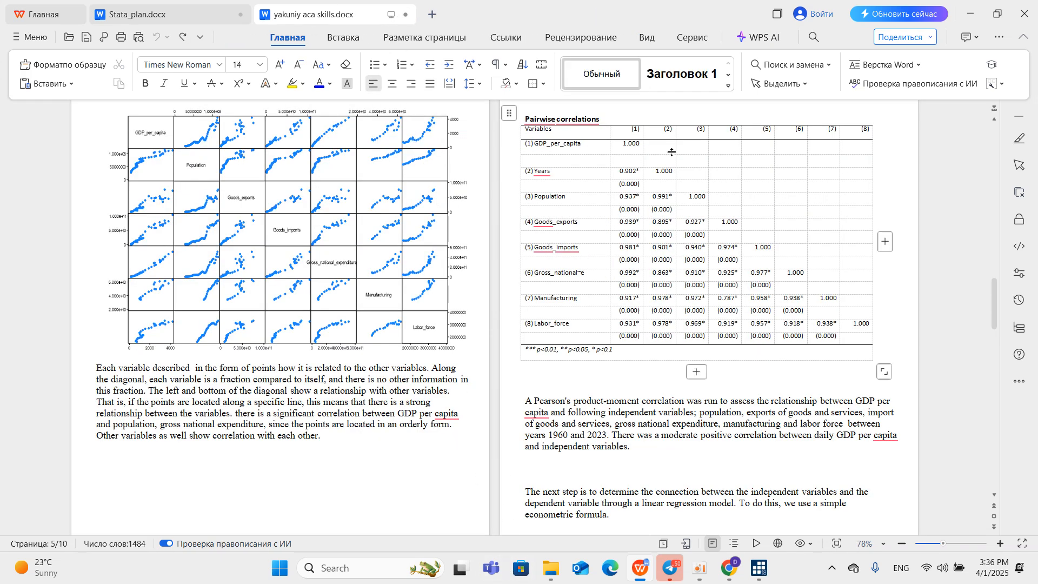
pyautogui.click(966, 8)
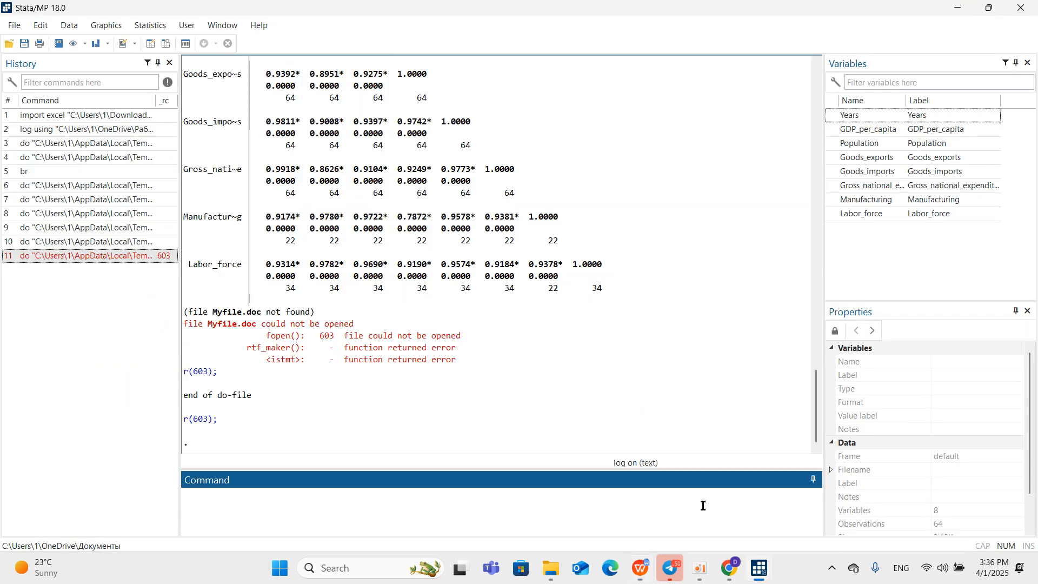
# Rerun the asdoc pwcorr command under Pearson-pairwise in egyptdo.do and bring the Stata results forward.
pyautogui.moveTo(759, 568)
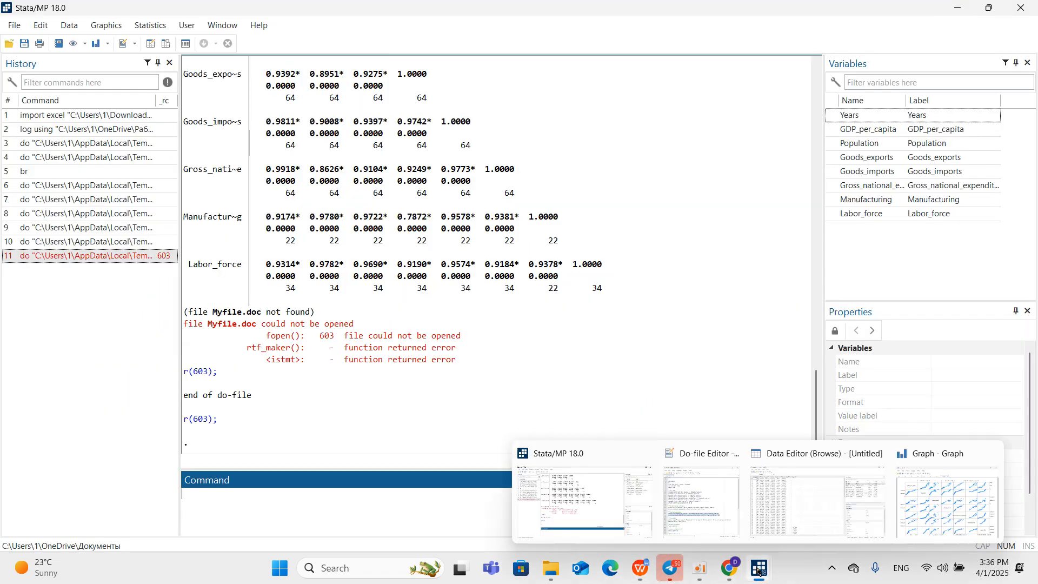
pyautogui.click(703, 502)
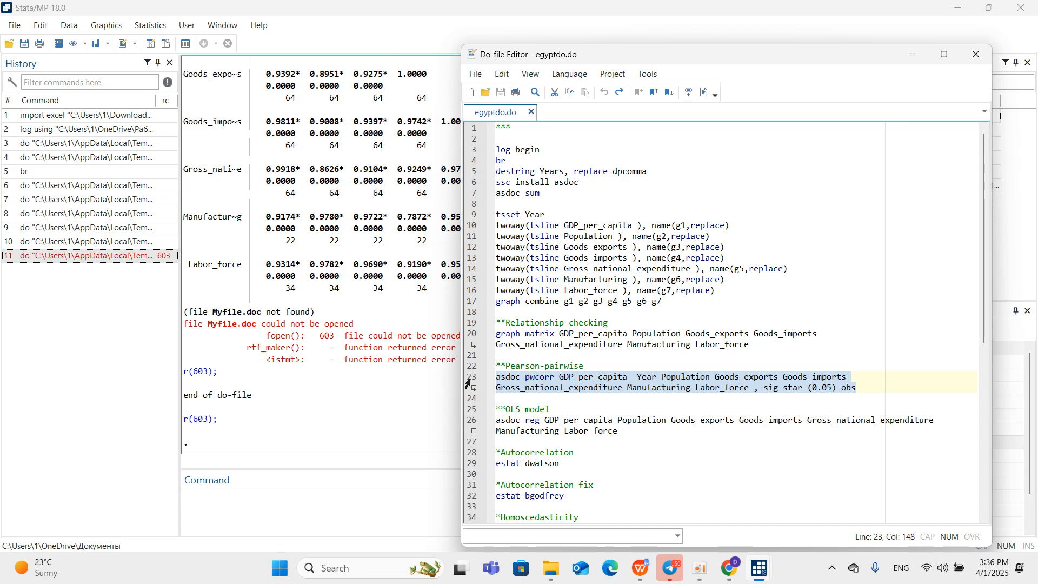
pyautogui.click(704, 92)
pyautogui.click(331, 396)
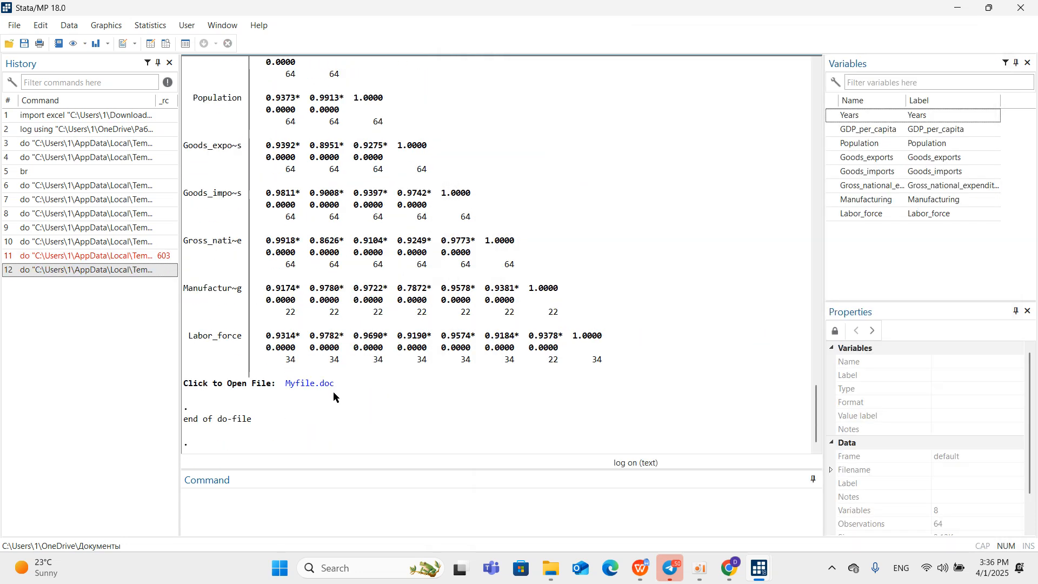
# Open Myfile.doc from the Stata results, examine its Pairwise correlations table, and return to Stata.
pyautogui.click(321, 384)
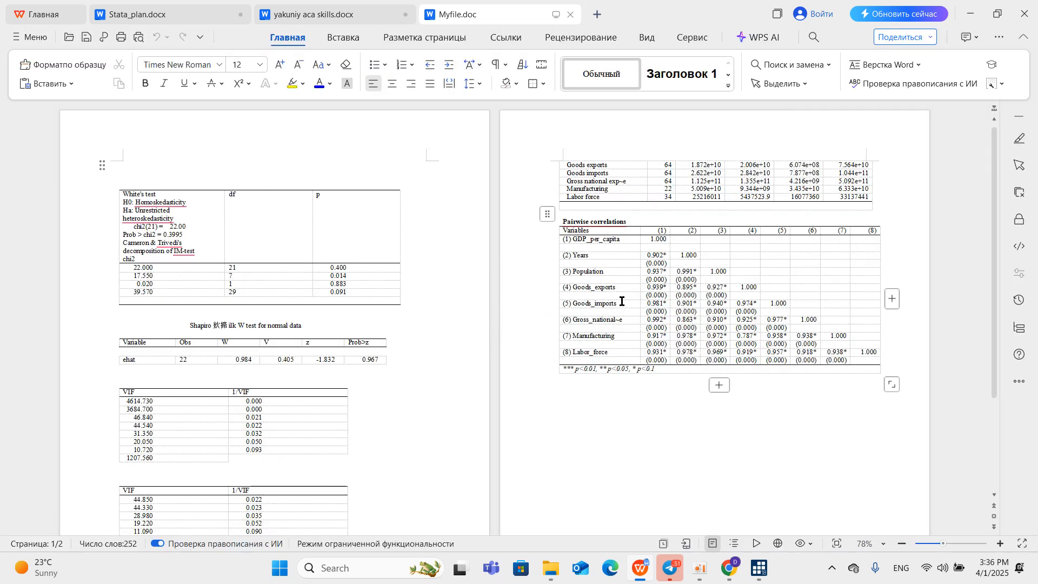
pyautogui.click(640, 259)
pyautogui.click(615, 260)
pyautogui.scroll(-3, 691, 302)
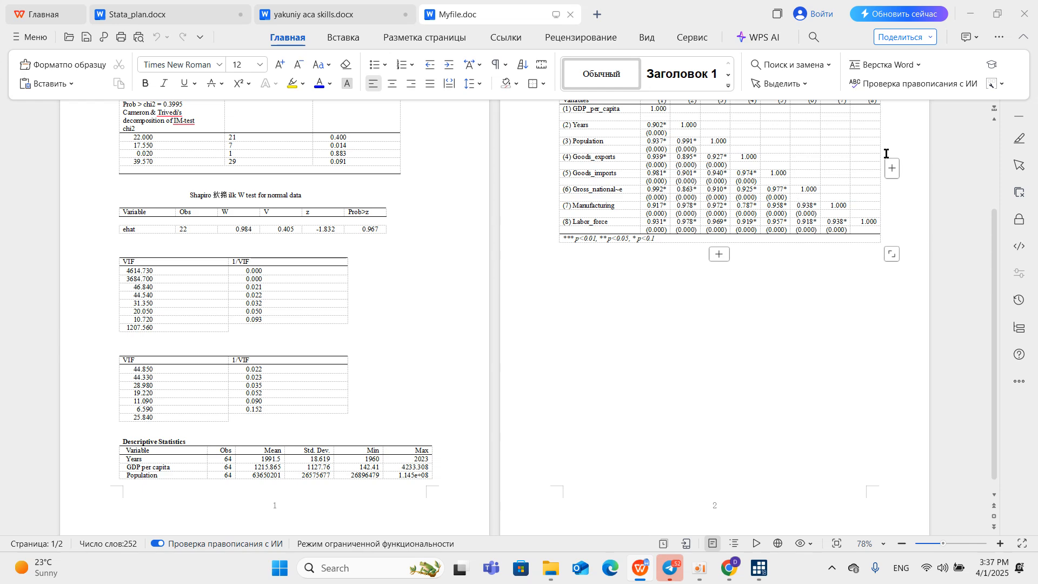
pyautogui.click(968, 13)
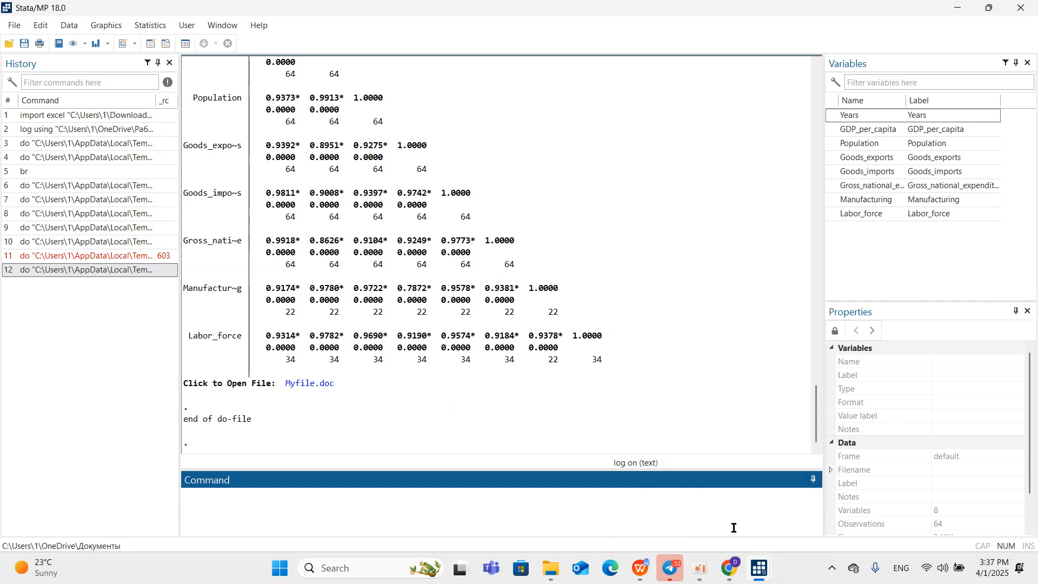
# In egyptdo.do, select the asdoc reg command for GDP_per_capita and its six independent variables under OLS model.
pyautogui.moveTo(760, 568)
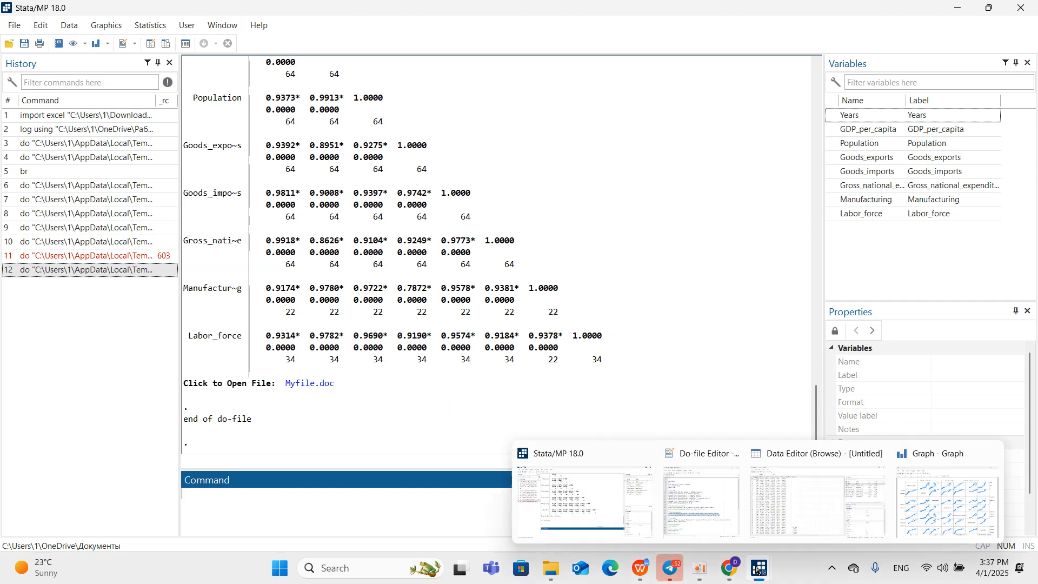
pyautogui.click(701, 525)
pyautogui.scroll(-2, 496, 413)
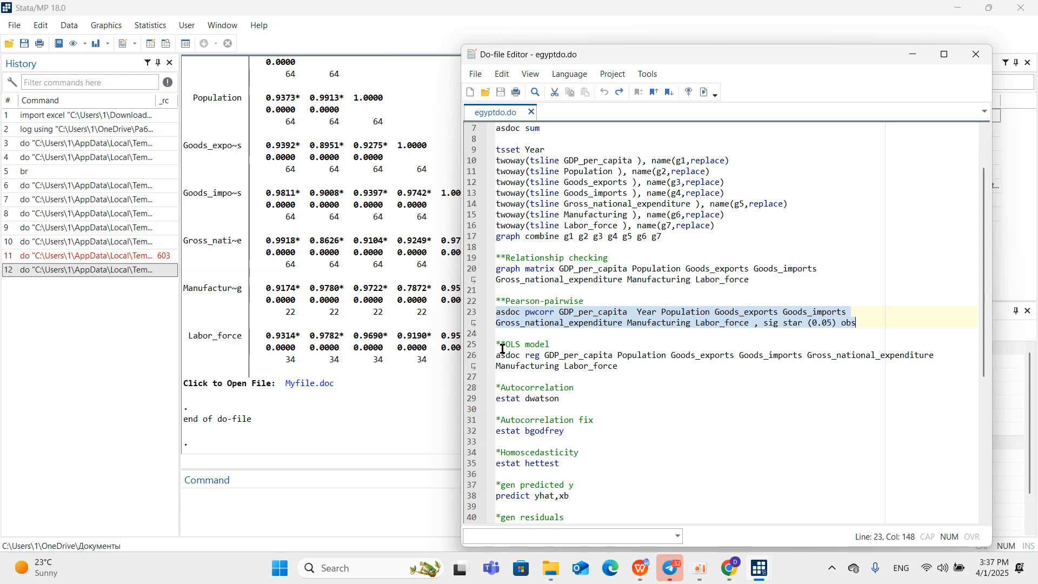
pyautogui.scroll(-5, 546, 349)
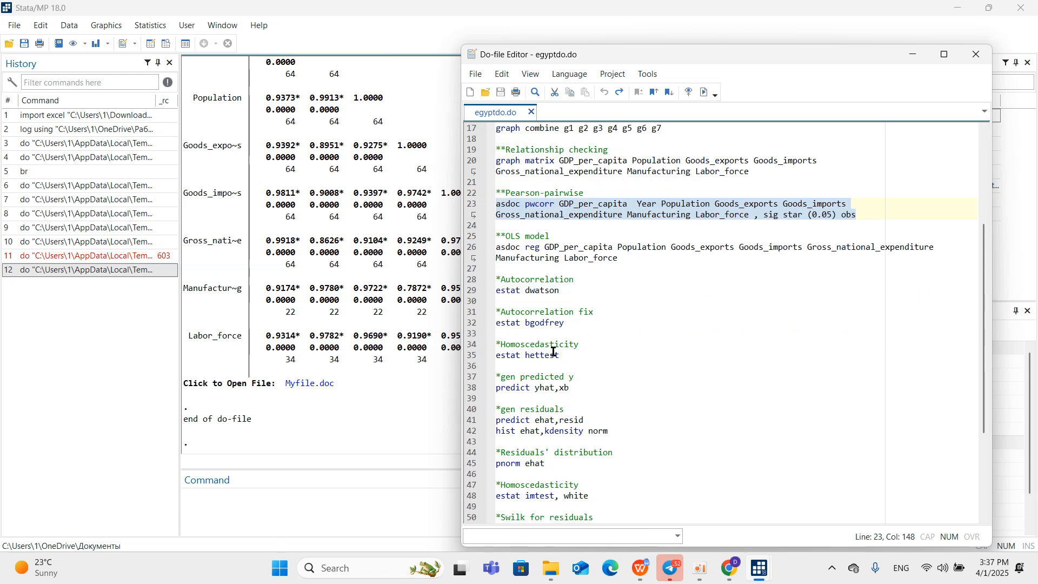
pyautogui.click(472, 178)
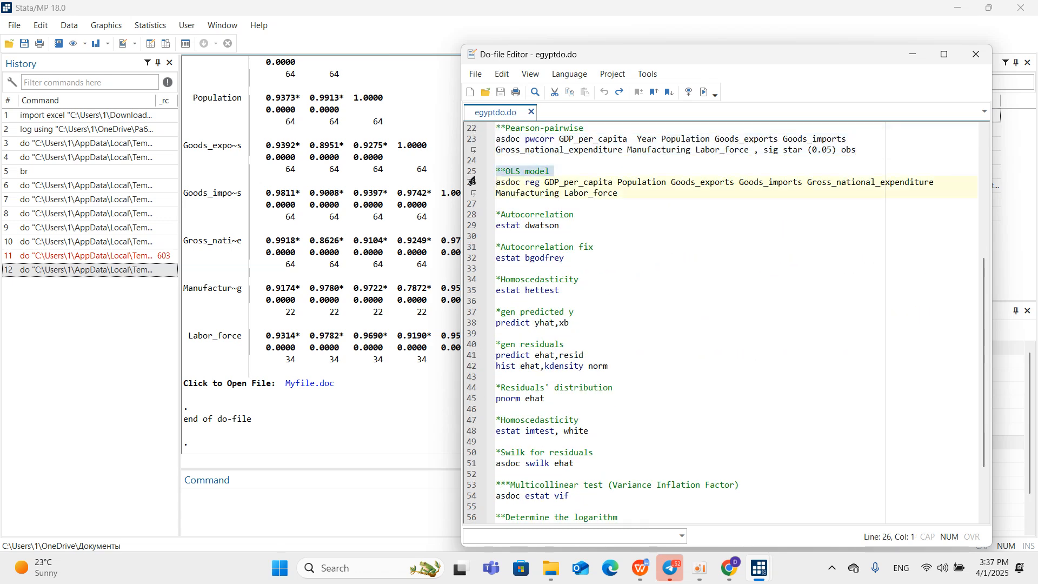
pyautogui.click(471, 185)
# Switch to WPS Office, close the reopened Myfile.doc, and go back to the do-file in Stata.
pyautogui.moveTo(643, 580)
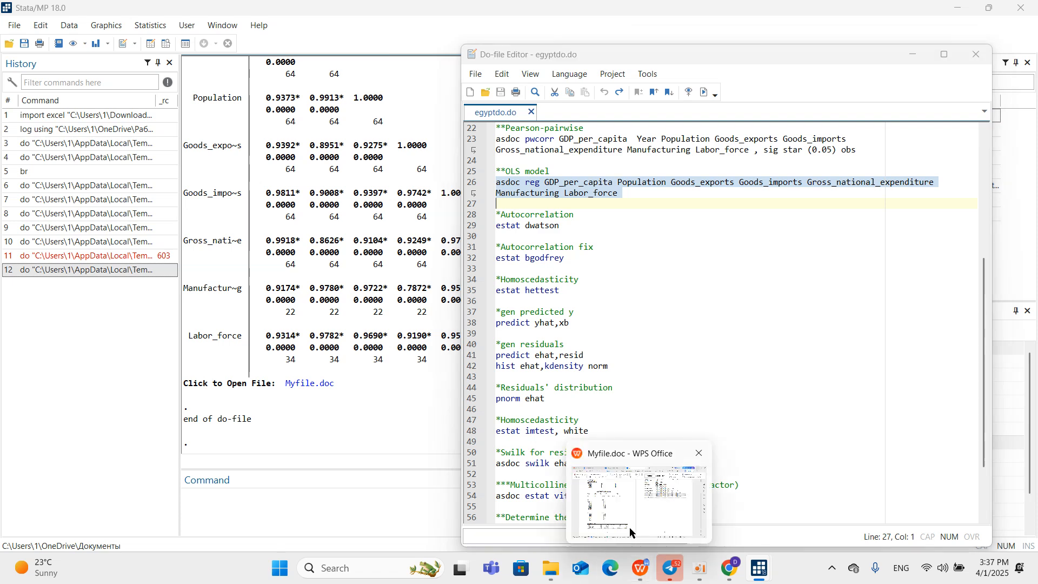
pyautogui.click(628, 511)
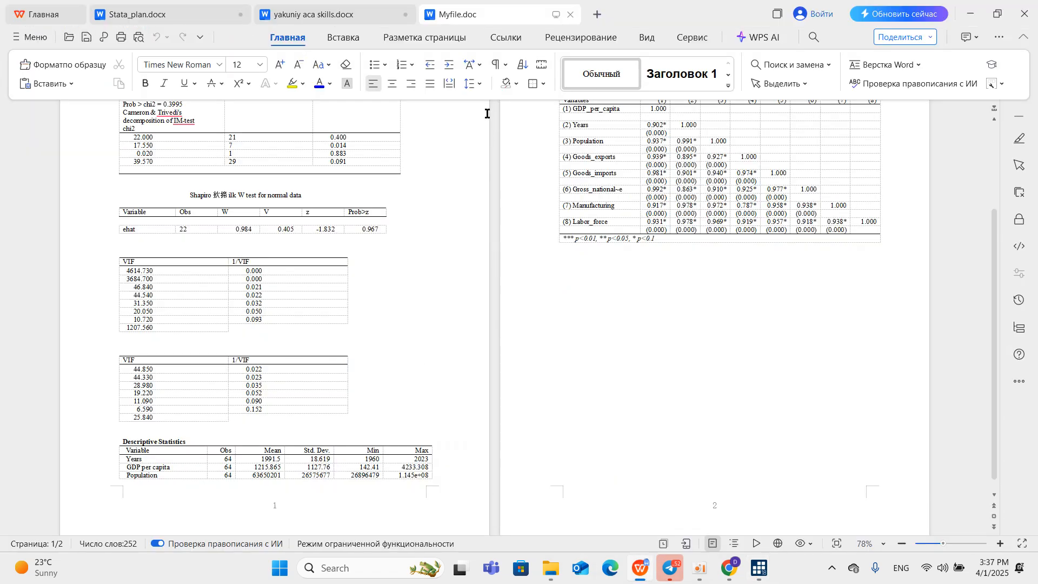
pyautogui.click(570, 14)
pyautogui.click(978, 18)
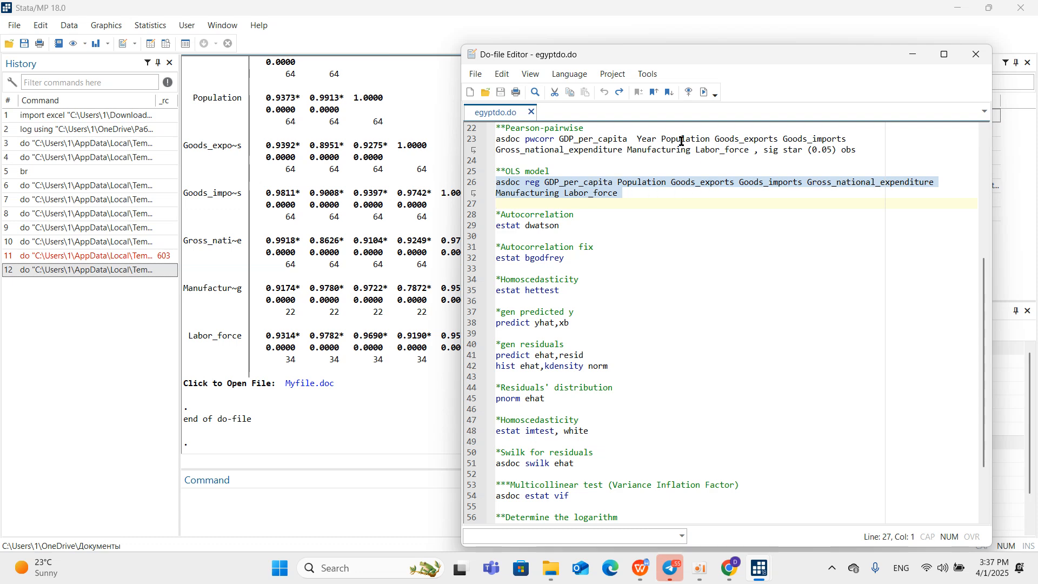
# Run the selected asdoc reg command and bring the regression table forward in the Stata results.
pyautogui.click(704, 93)
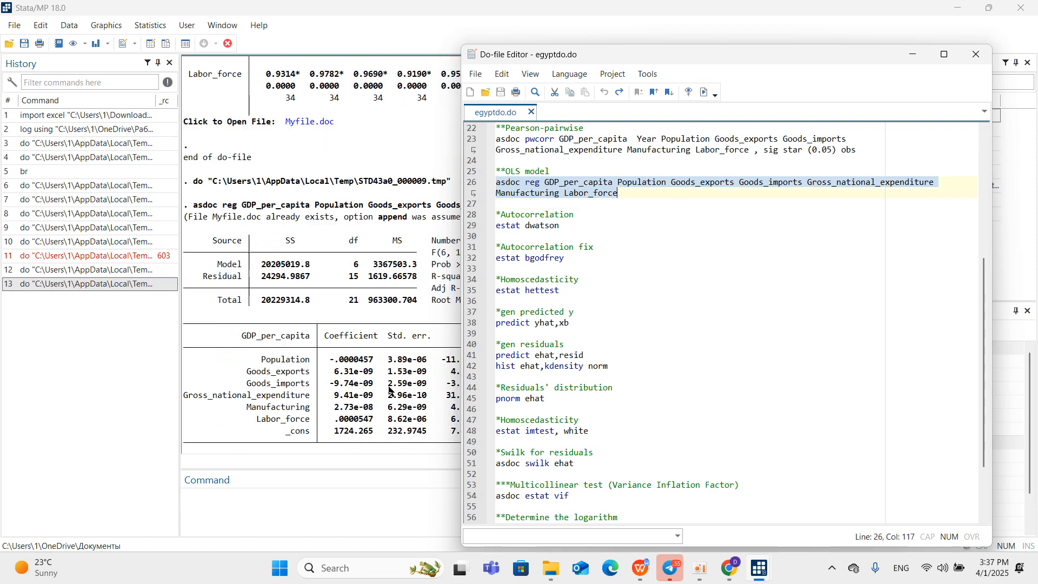
pyautogui.click(375, 411)
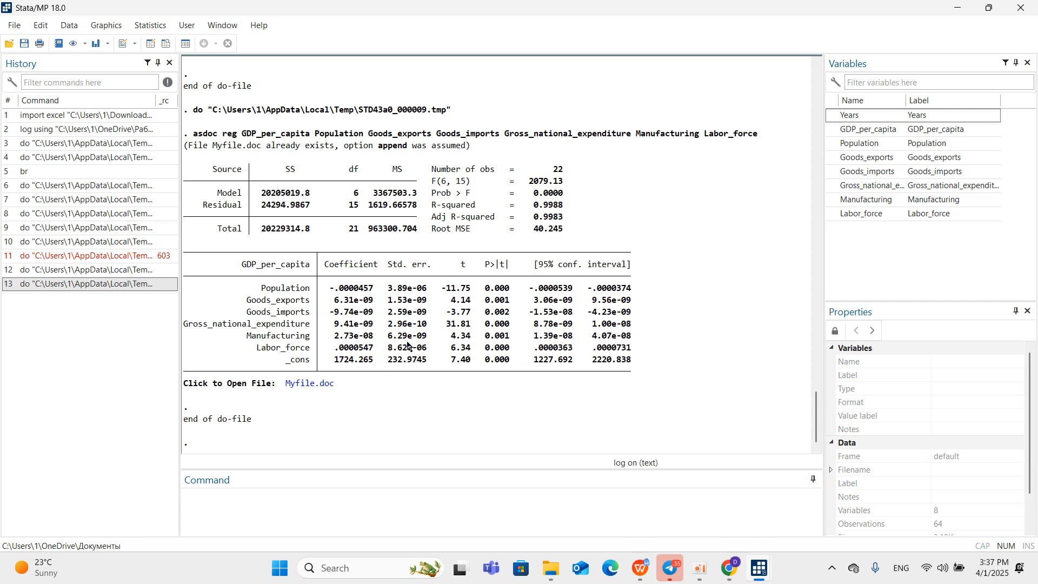
pyautogui.scroll(1, 408, 345)
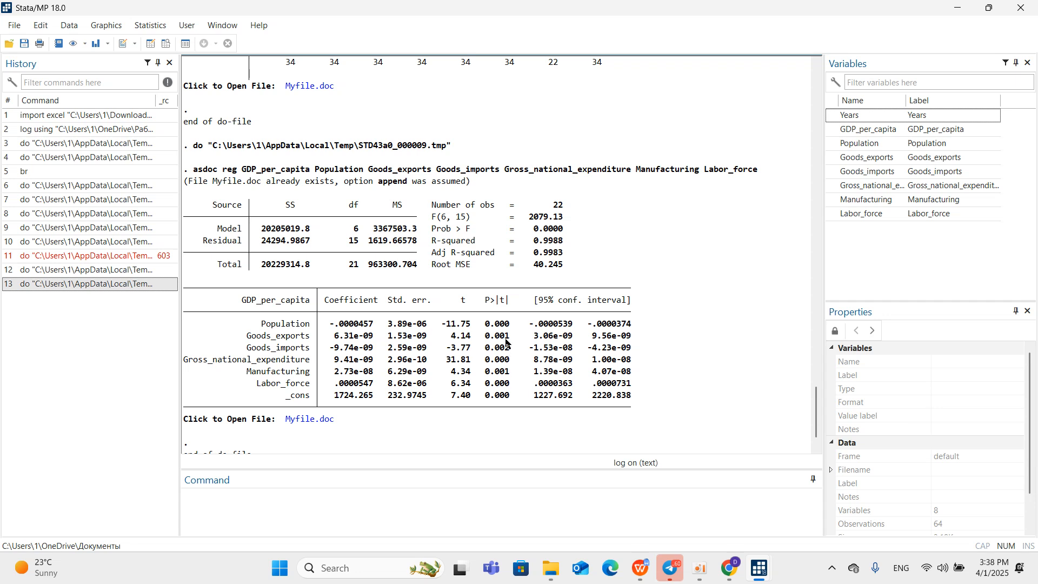
# Open Myfile.doc from the link below the OLS regression output in the Stata results.
pyautogui.moveTo(494, 410)
pyautogui.mouseDown()
pyautogui.moveTo(509, 377)
pyautogui.moveTo(492, 410)
pyautogui.mouseUp()
pyautogui.click(493, 409)
pyautogui.scroll(-1, 284, 413)
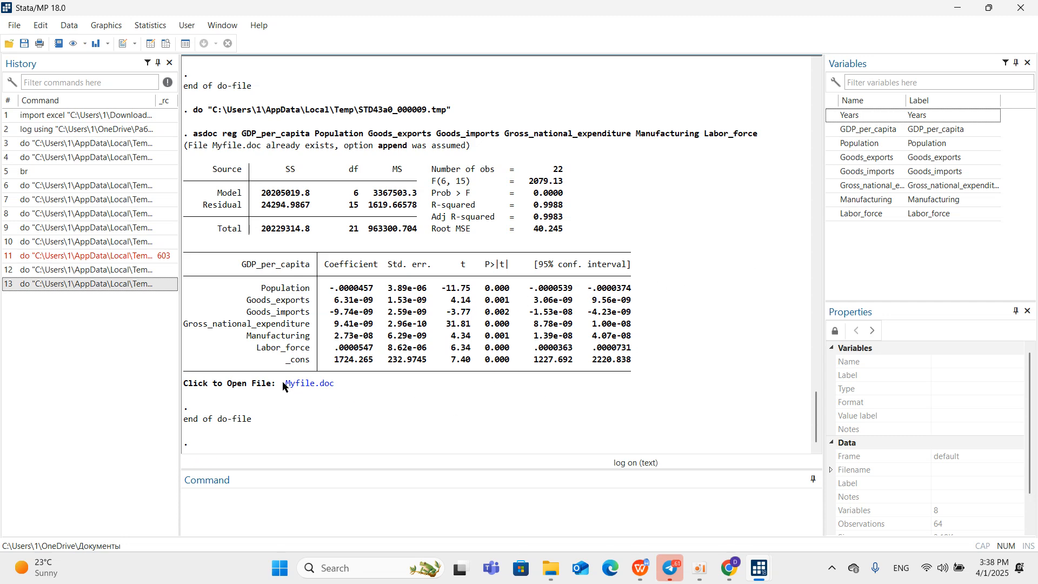
pyautogui.click(316, 389)
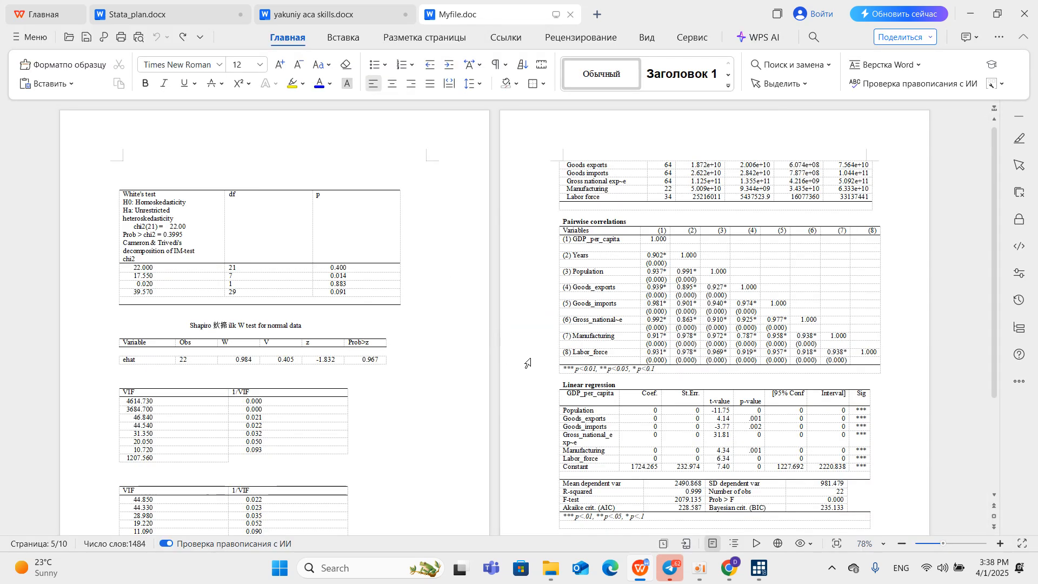
# Copy the whole Linear regression table for GDP_per_capita, including its title and significance note, from the end of Myfile.doc.
pyautogui.scroll(-3, 563, 381)
pyautogui.click(558, 402)
pyautogui.click(544, 250)
pyautogui.moveTo(543, 249); pyautogui.dragTo(715, 401)
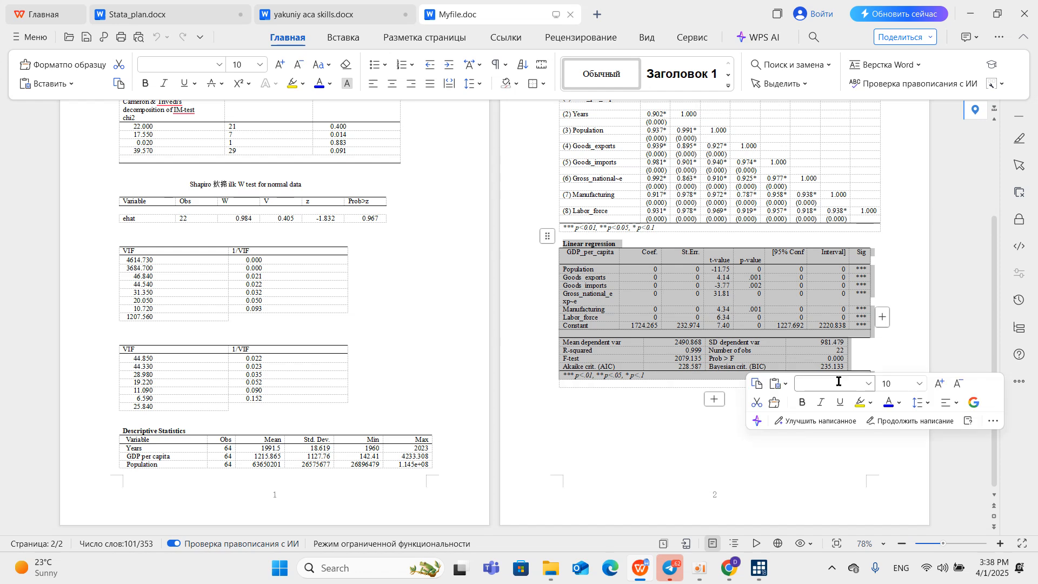
pyautogui.click(757, 385)
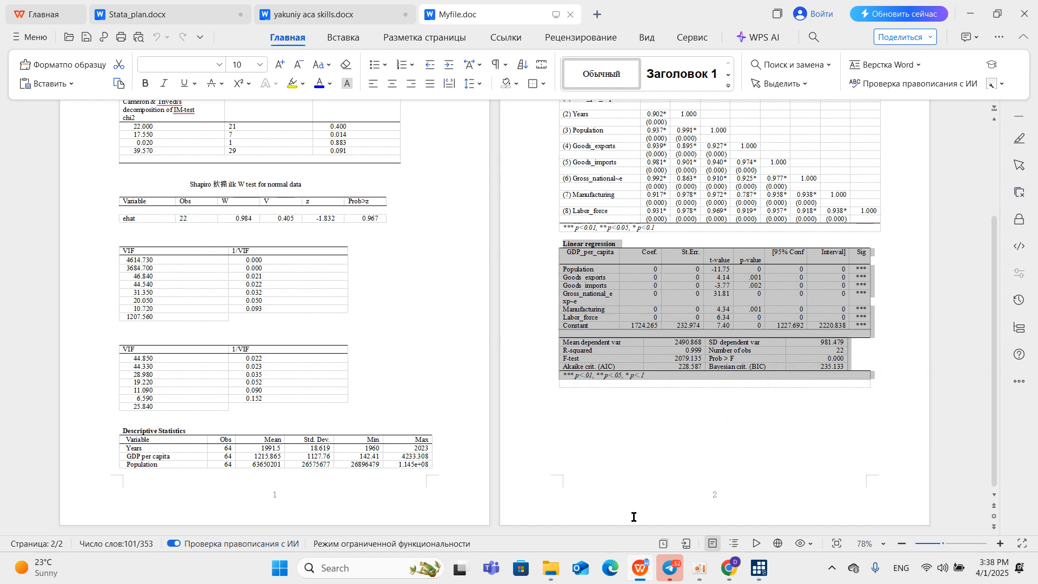
# In yakuniy aca skills.docx, review Table 3's Pearson pairwise correlations, their interpretation and the regression formula, and return to Stata.
pyautogui.click(365, 14)
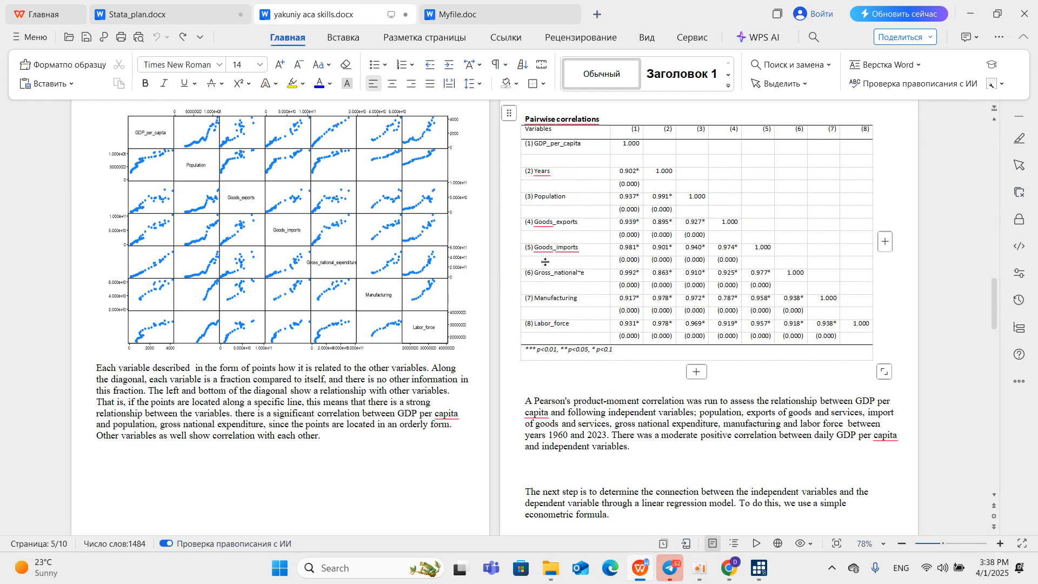
pyautogui.scroll(1, 616, 282)
pyautogui.scroll(1, 609, 282)
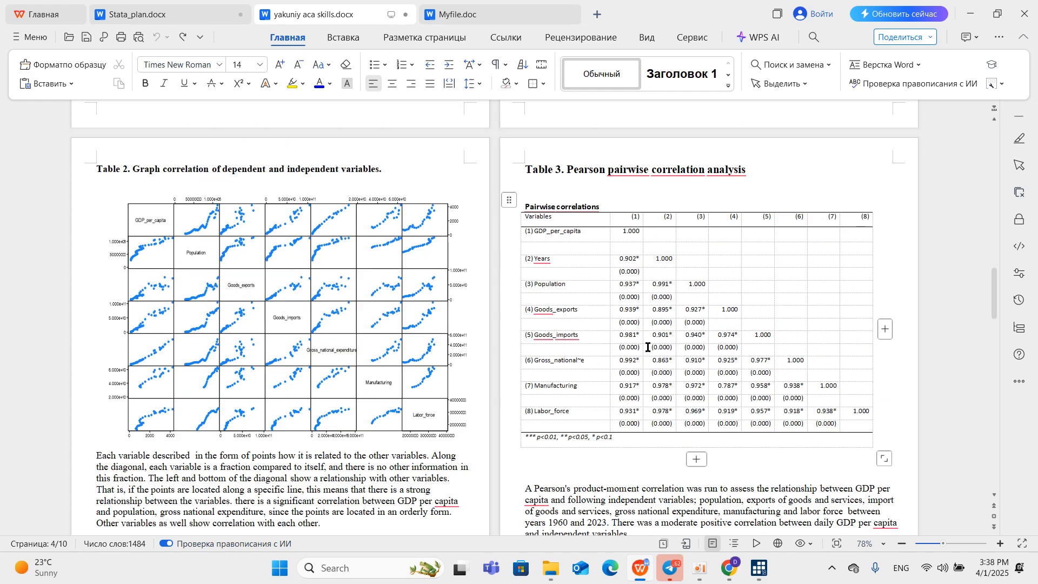
pyautogui.scroll(-2, 647, 347)
pyautogui.scroll(1, 614, 298)
pyautogui.scroll(-2, 664, 371)
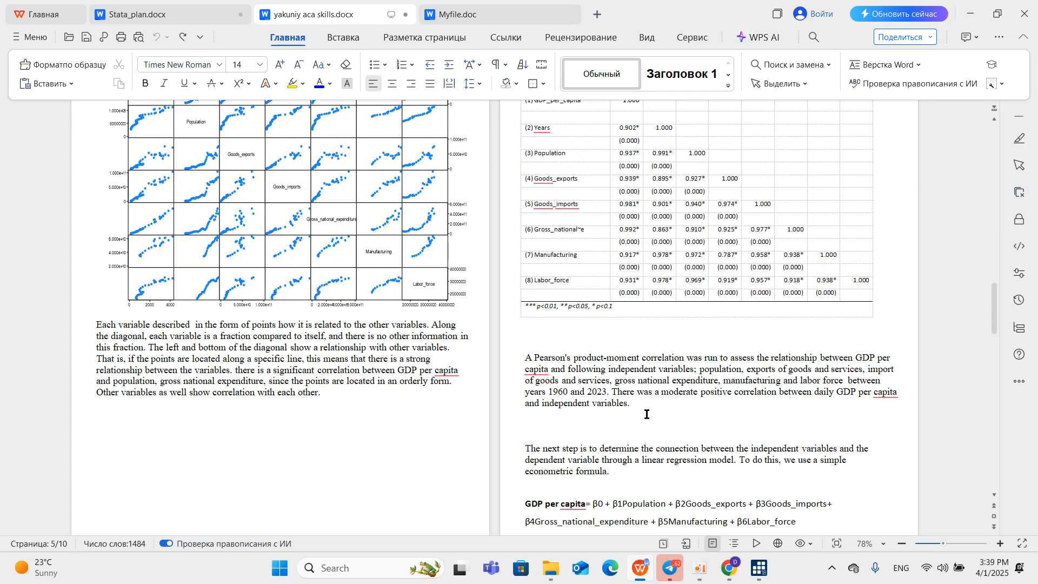
pyautogui.scroll(-3, 519, 403)
pyautogui.scroll(4, 602, 289)
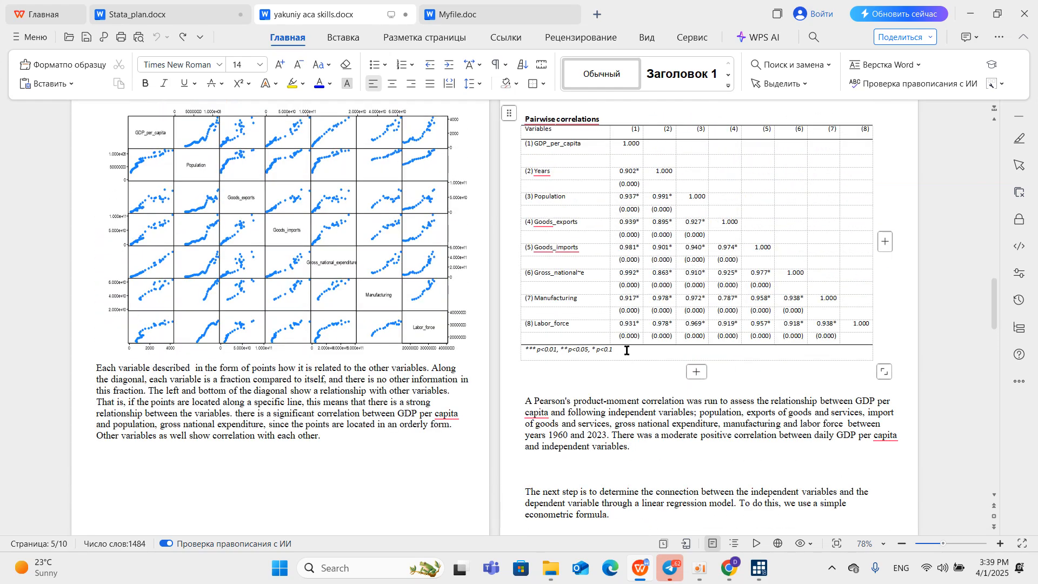
pyautogui.scroll(6, 653, 386)
pyautogui.scroll(-5, 620, 324)
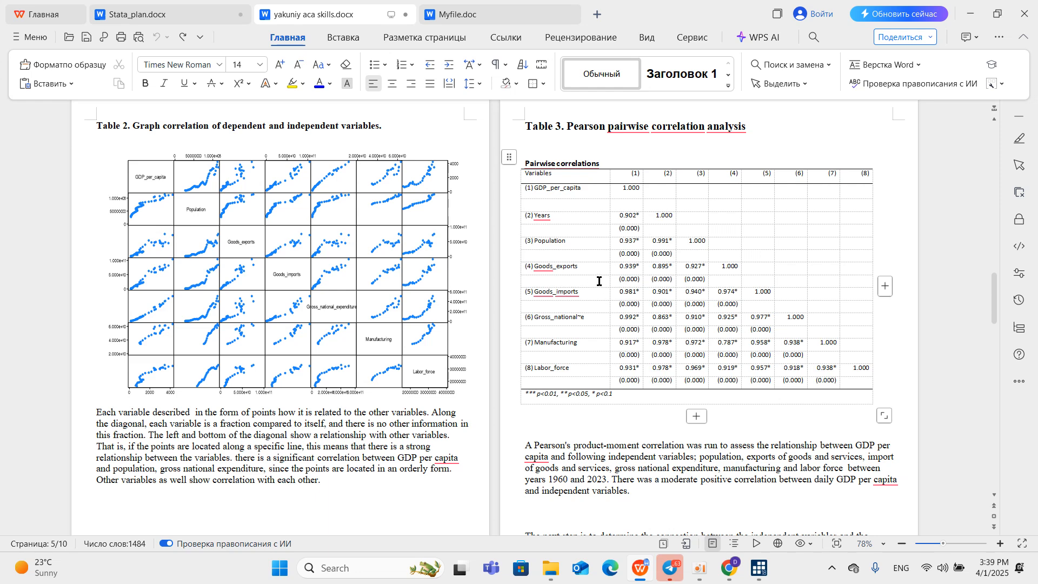
pyautogui.scroll(-2, 599, 281)
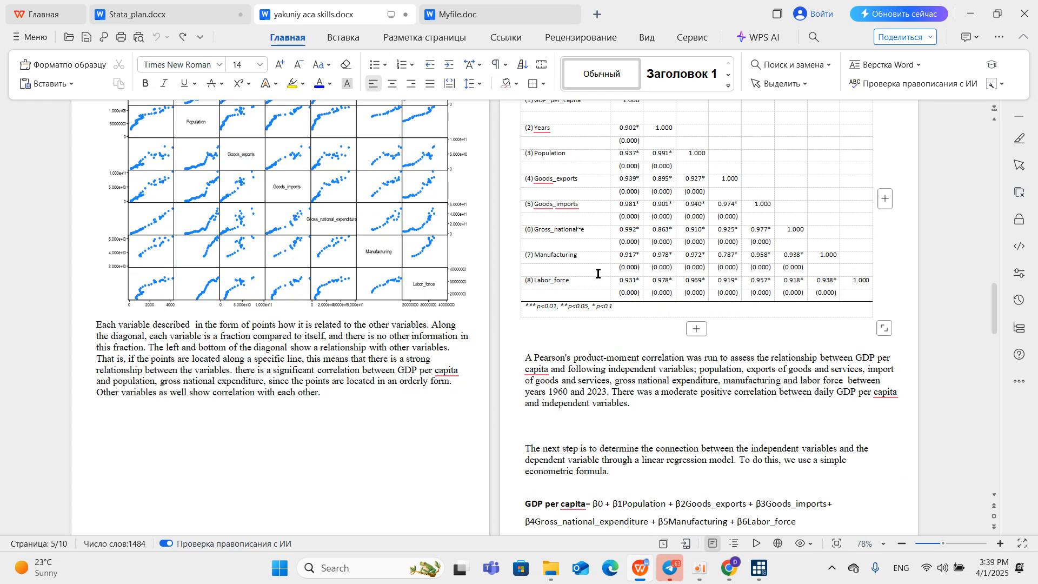
pyautogui.scroll(-3, 598, 274)
pyautogui.scroll(4, 599, 275)
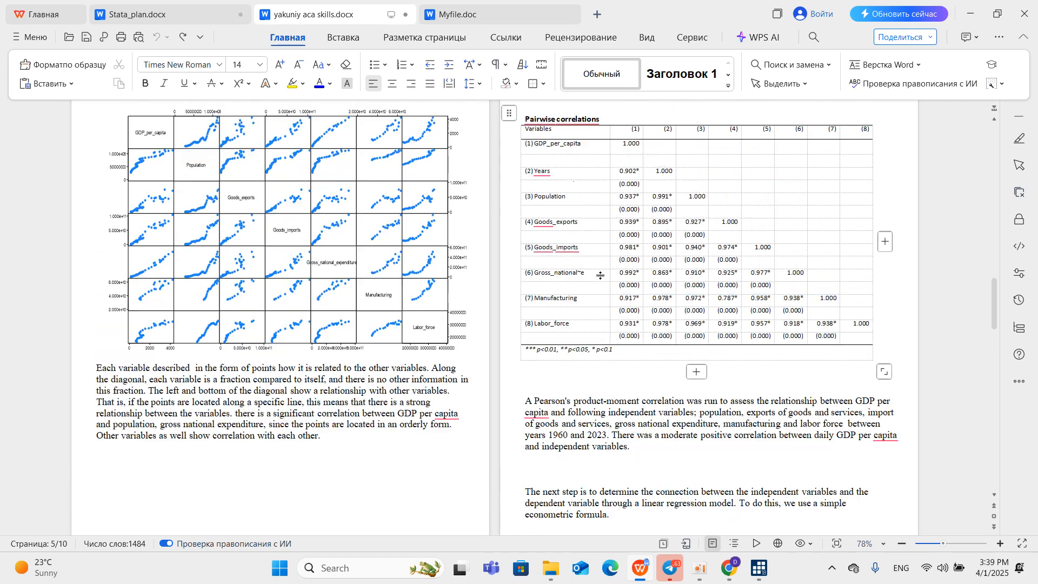
pyautogui.scroll(2, 600, 276)
pyautogui.scroll(-4, 601, 273)
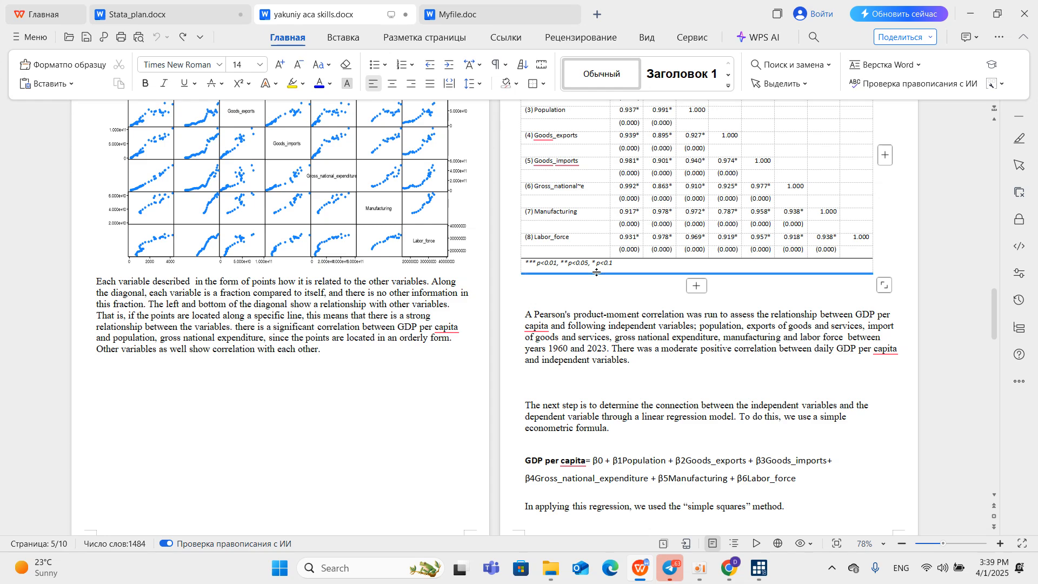
pyautogui.scroll(2, 601, 289)
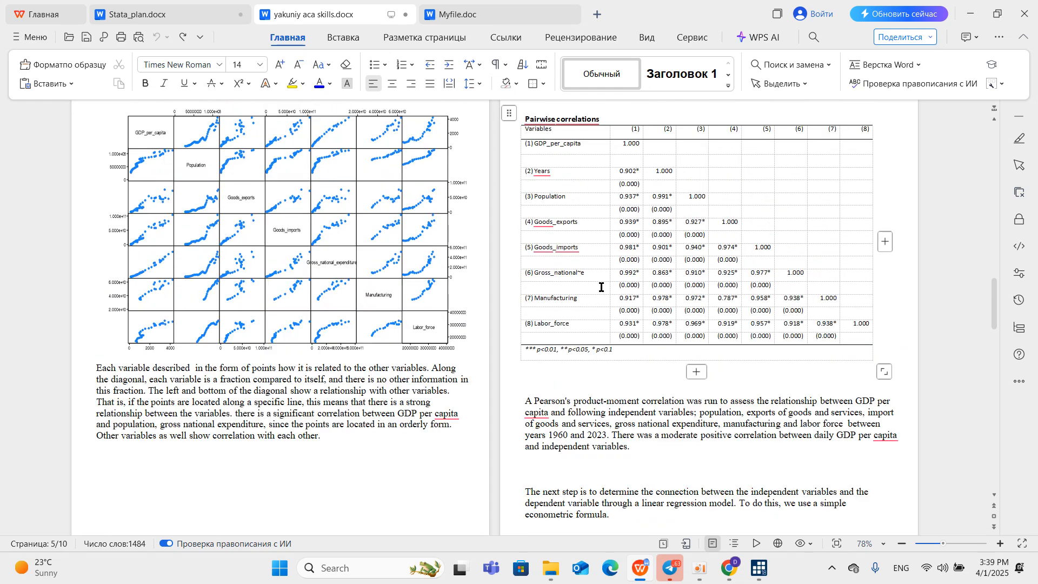
pyautogui.scroll(-5, 601, 287)
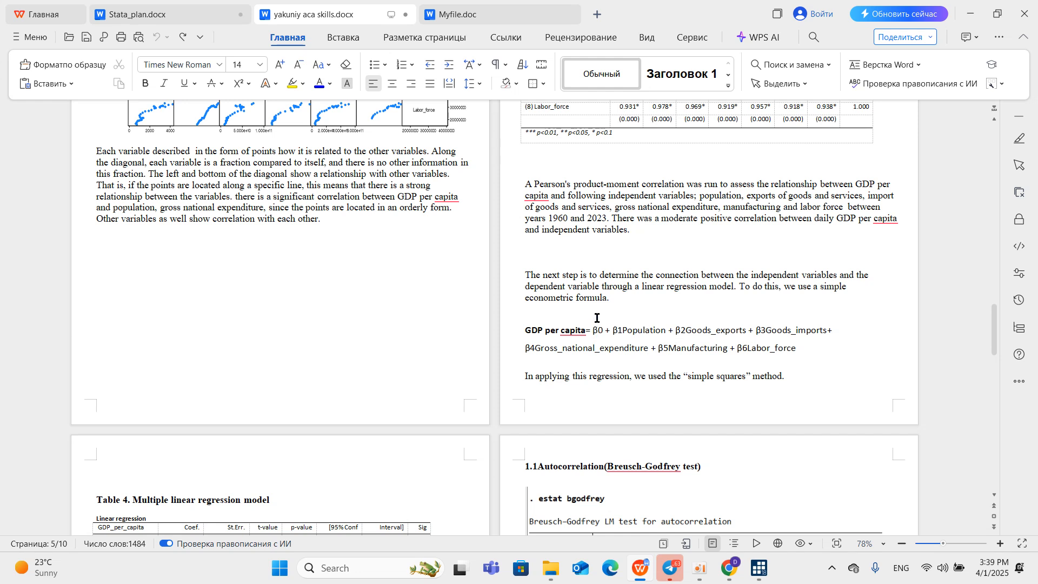
pyautogui.click(970, 15)
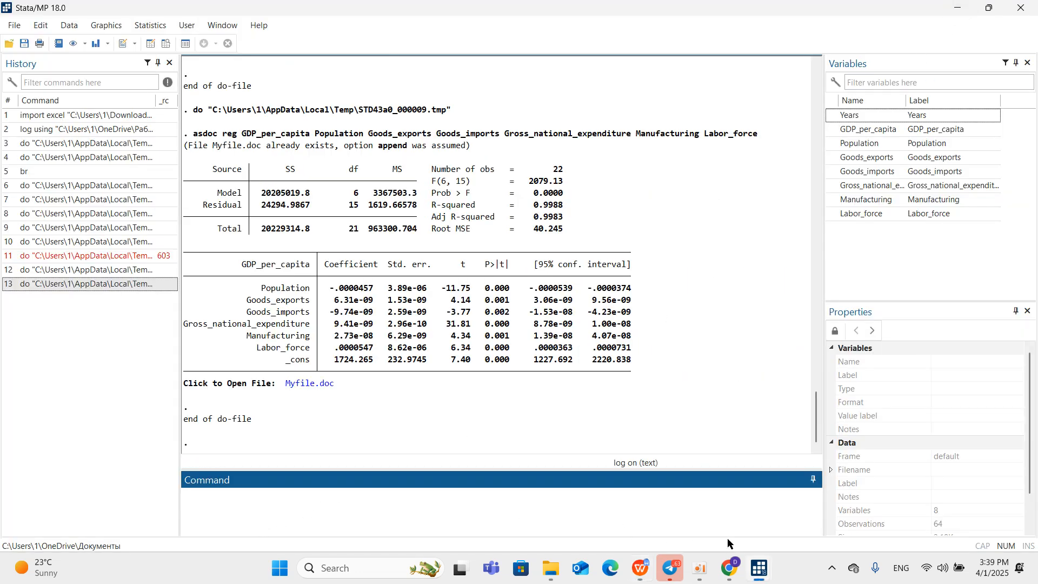
# Check the OLS command in egyptdo.do and the regression formula in the report, returning to the Stata results.
pyautogui.moveTo(767, 576)
pyautogui.click(698, 506)
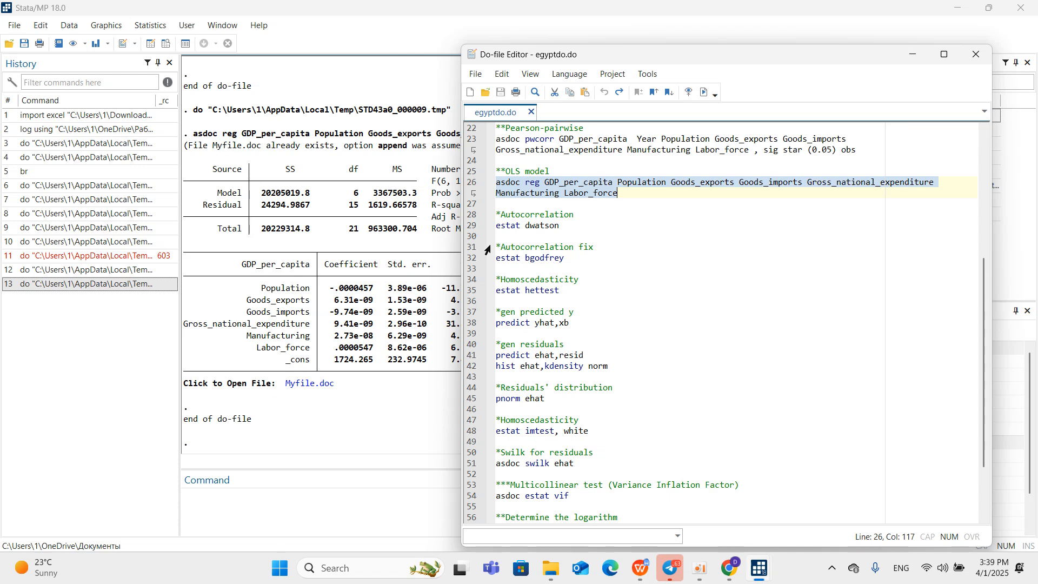
pyautogui.click(363, 430)
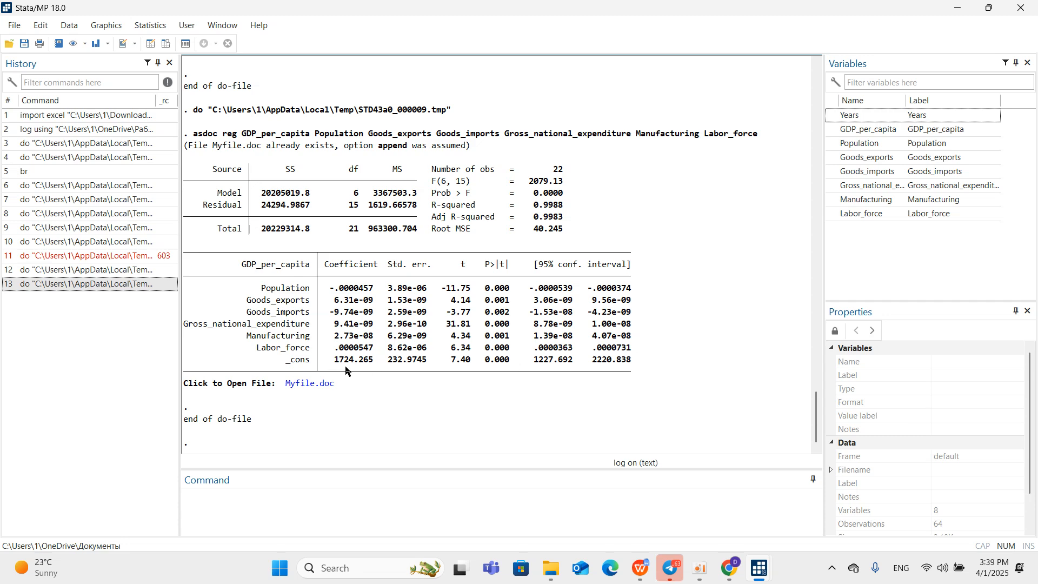
pyautogui.moveTo(644, 569)
pyautogui.click(627, 487)
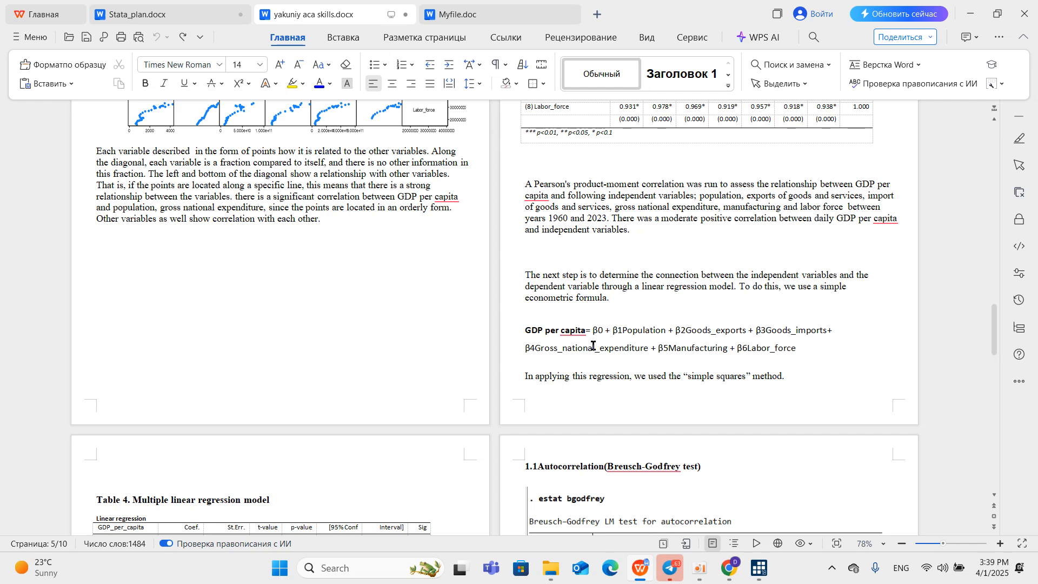
pyautogui.click(972, 15)
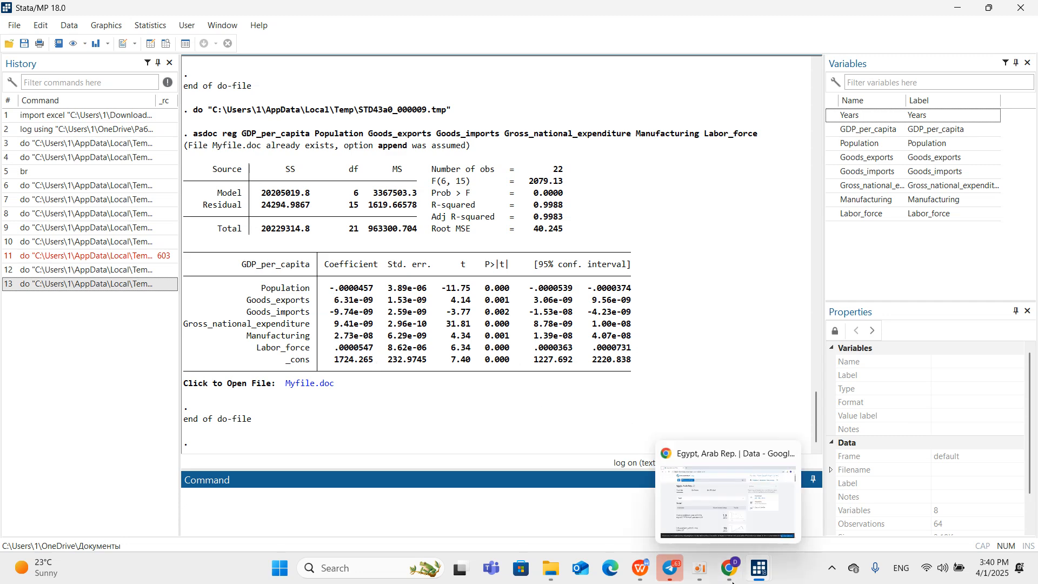
# Switch to the report, examine Table 4's multiple linear regression model with its interpretation and equation, and return to Stata.
pyautogui.moveTo(749, 567)
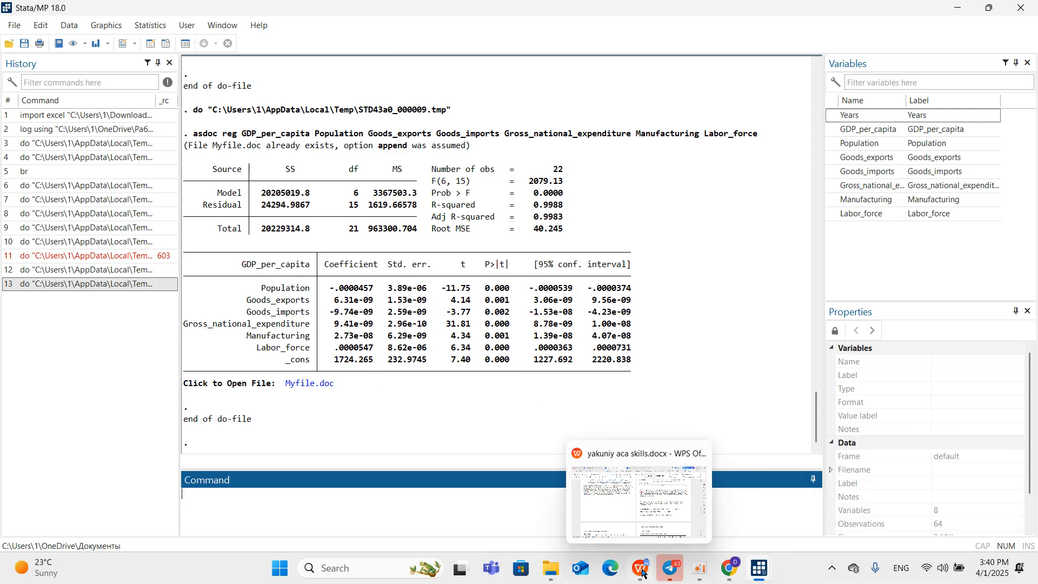
pyautogui.click(641, 503)
pyautogui.scroll(-1, 529, 394)
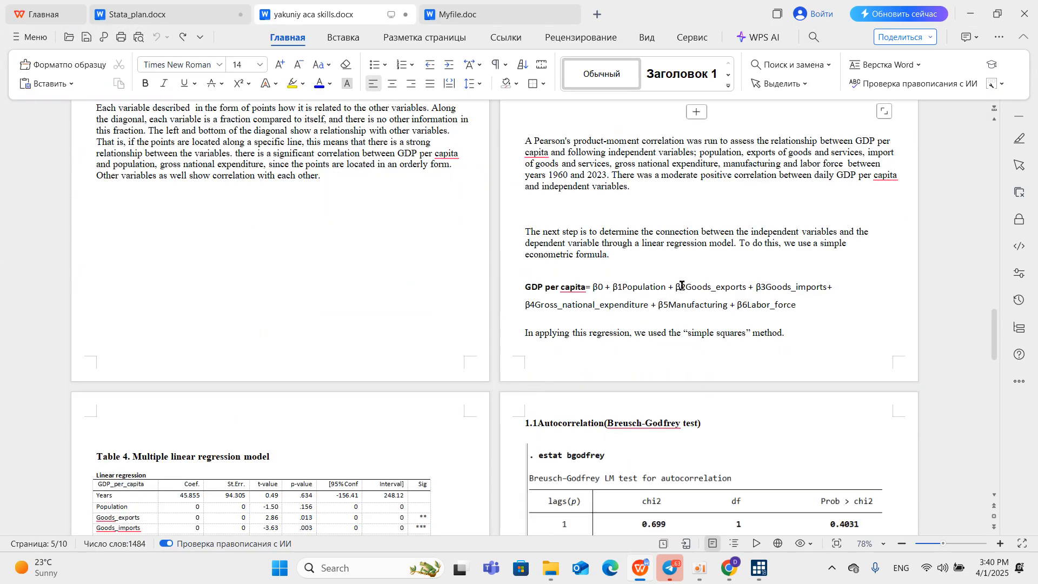
pyautogui.scroll(1, 673, 289)
pyautogui.scroll(-7, 615, 309)
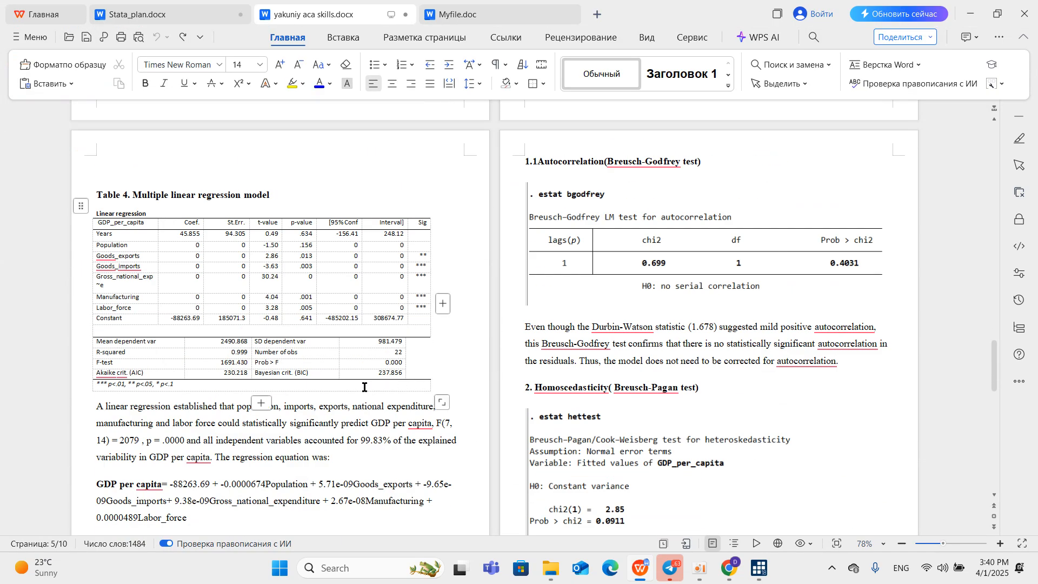
pyautogui.scroll(5, 473, 231)
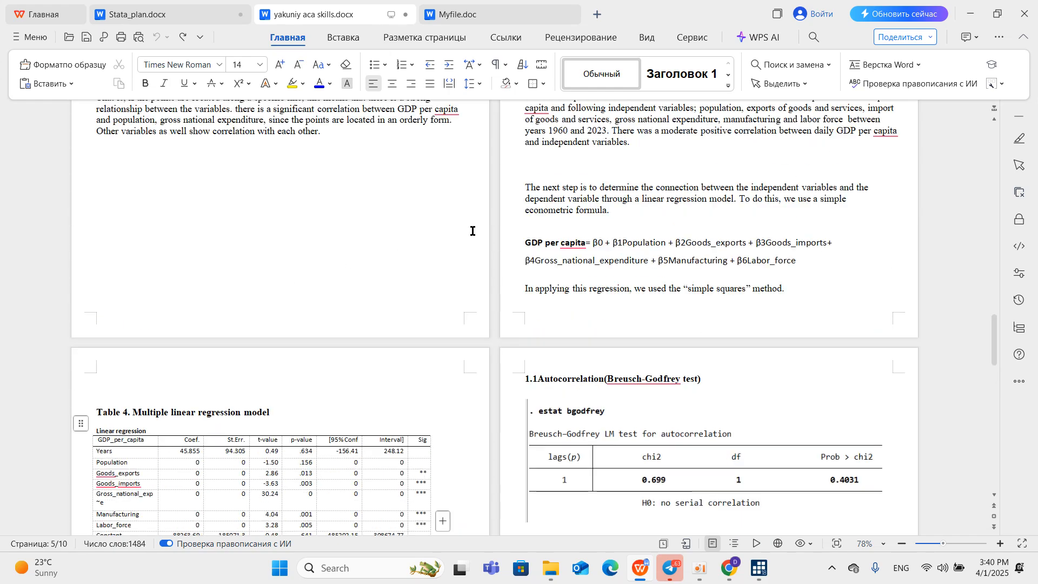
pyautogui.scroll(3, 584, 227)
pyautogui.scroll(-5, 584, 228)
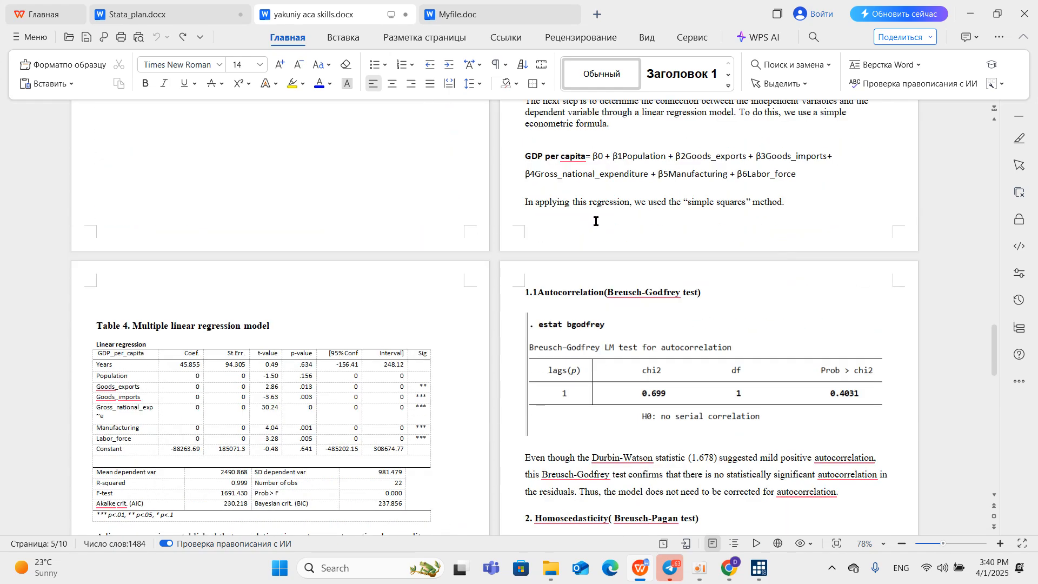
pyautogui.scroll(-5, 407, 311)
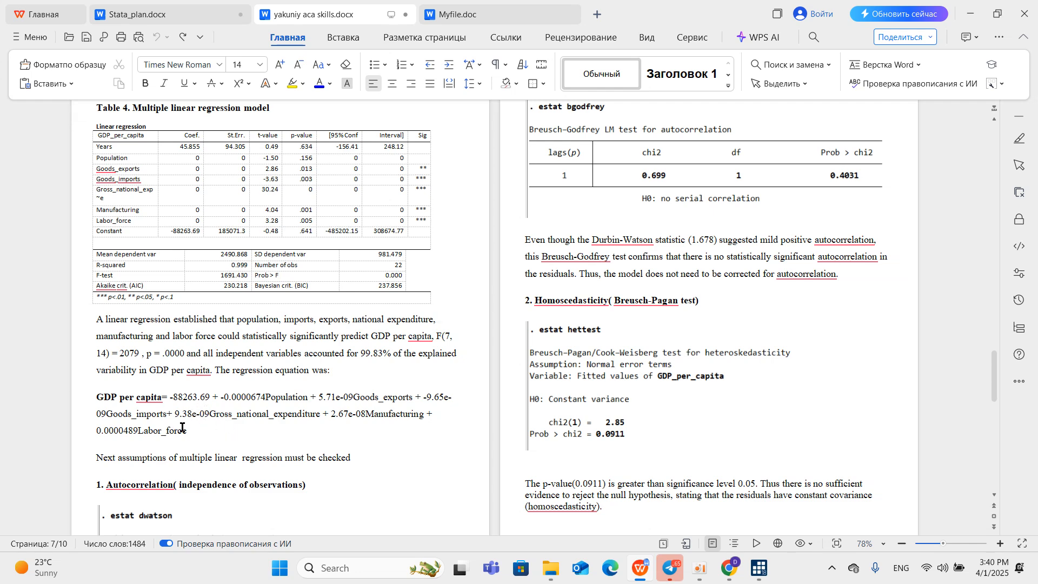
pyautogui.scroll(3, 180, 422)
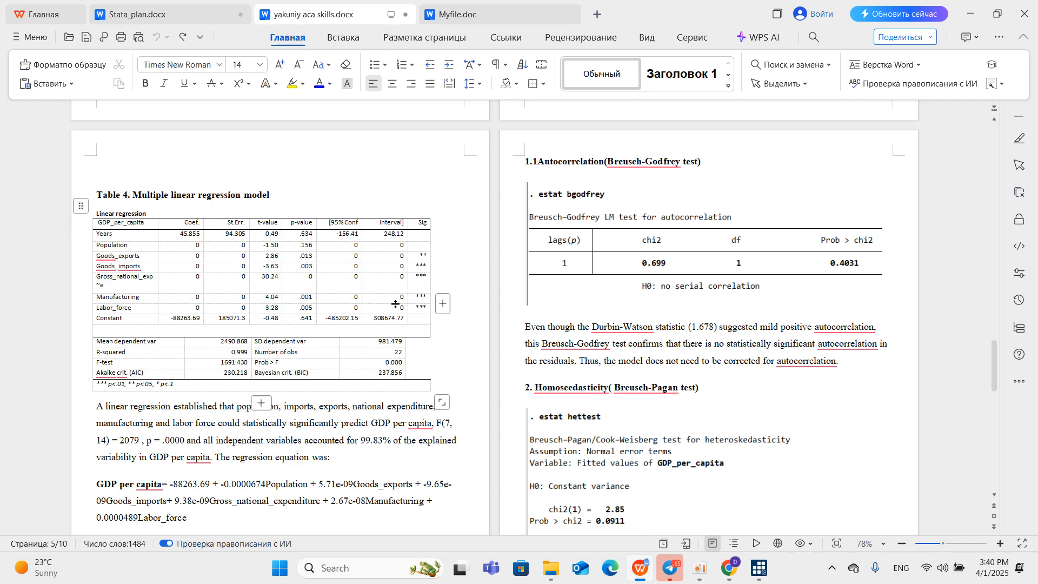
pyautogui.click(971, 14)
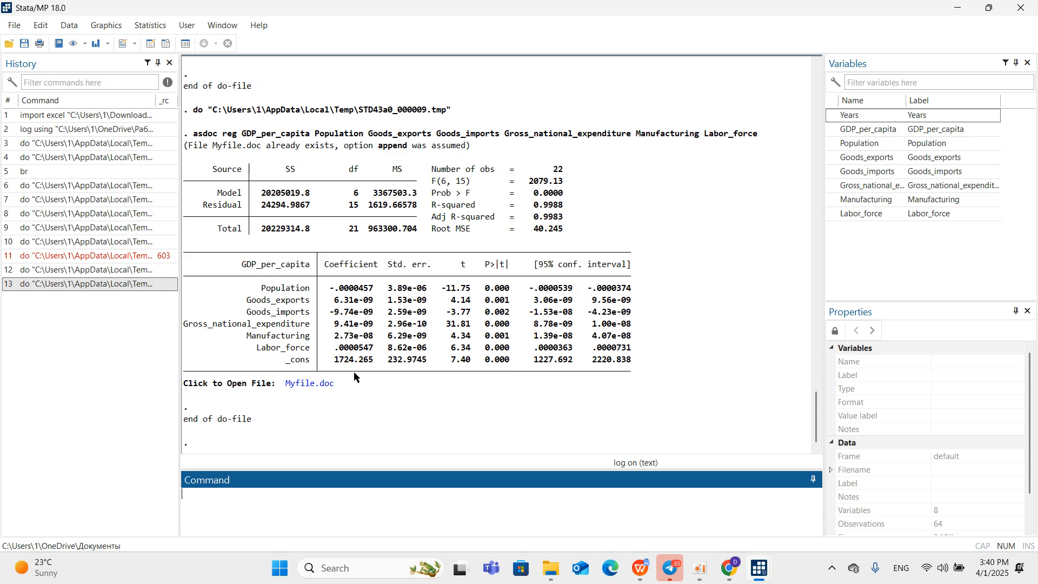
# In egyptdo.do, select the estat dwatson command under Autocorrelation and bring the Stata results back to the front.
pyautogui.scroll(2, 360, 328)
pyautogui.scroll(-2, 360, 327)
pyautogui.moveTo(757, 571)
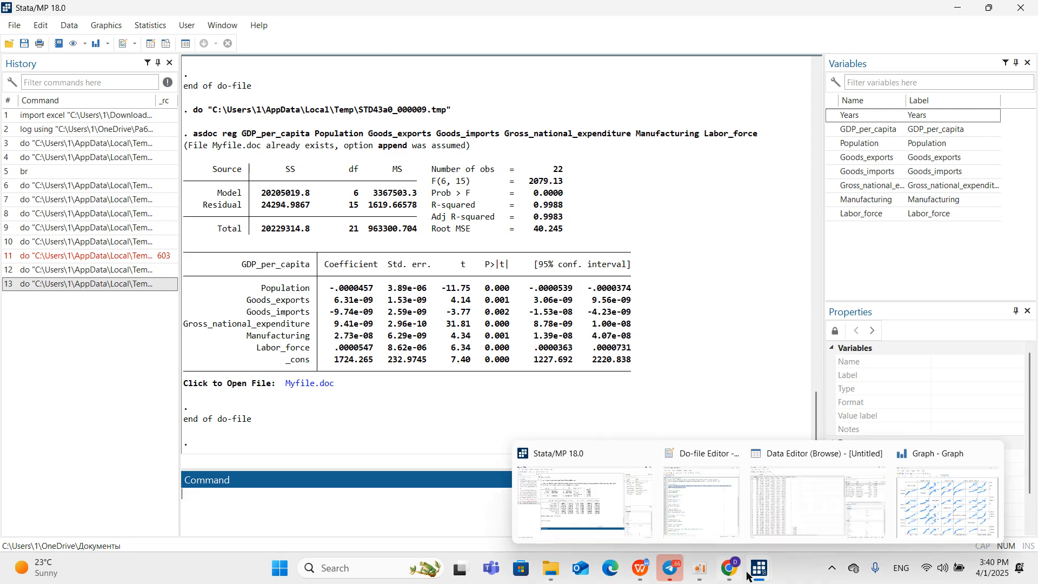
pyautogui.click(724, 541)
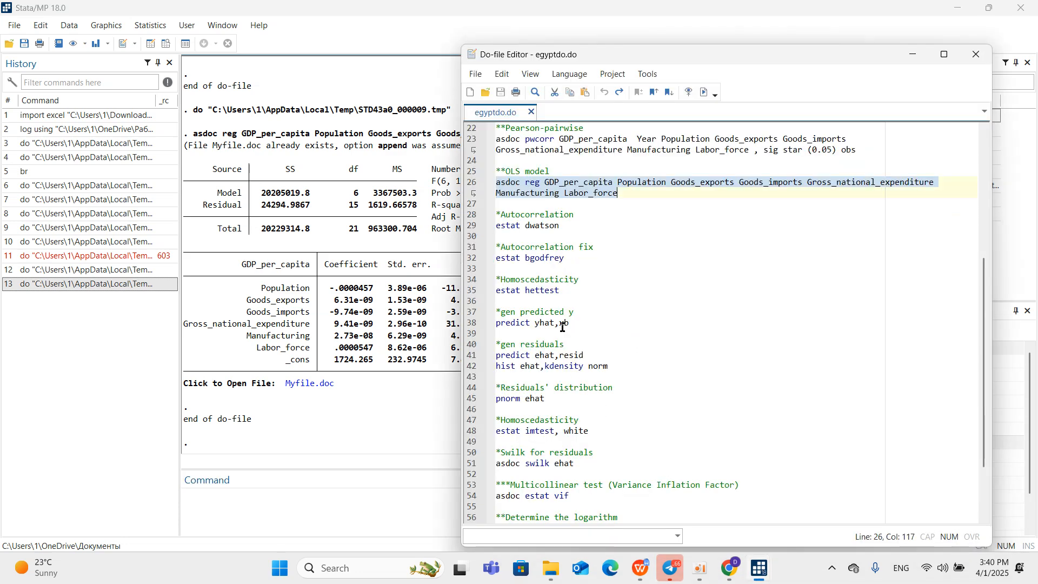
pyautogui.click(469, 226)
pyautogui.click(354, 416)
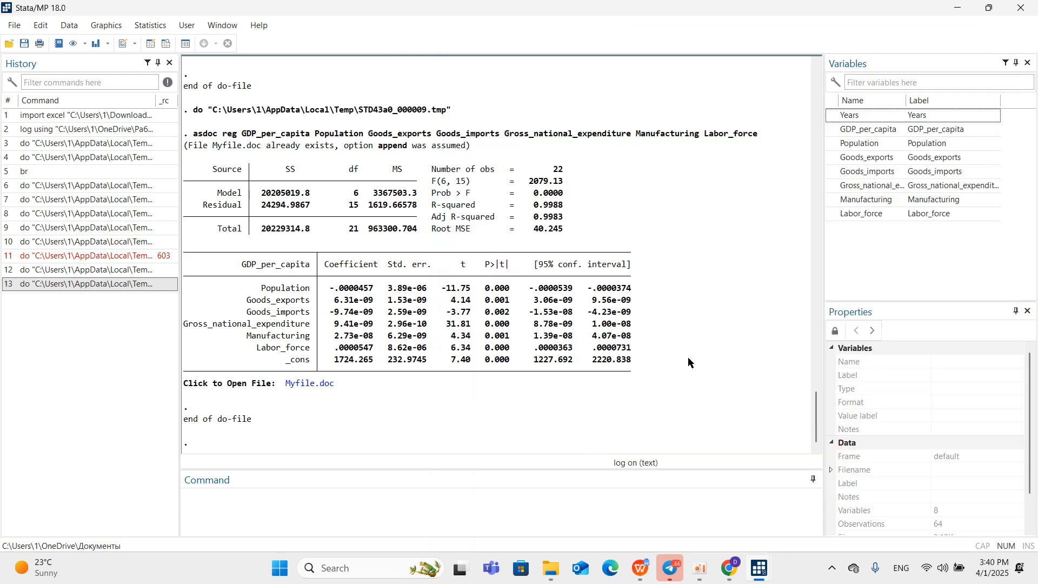
pyautogui.moveTo(706, 579)
pyautogui.moveTo(712, 518)
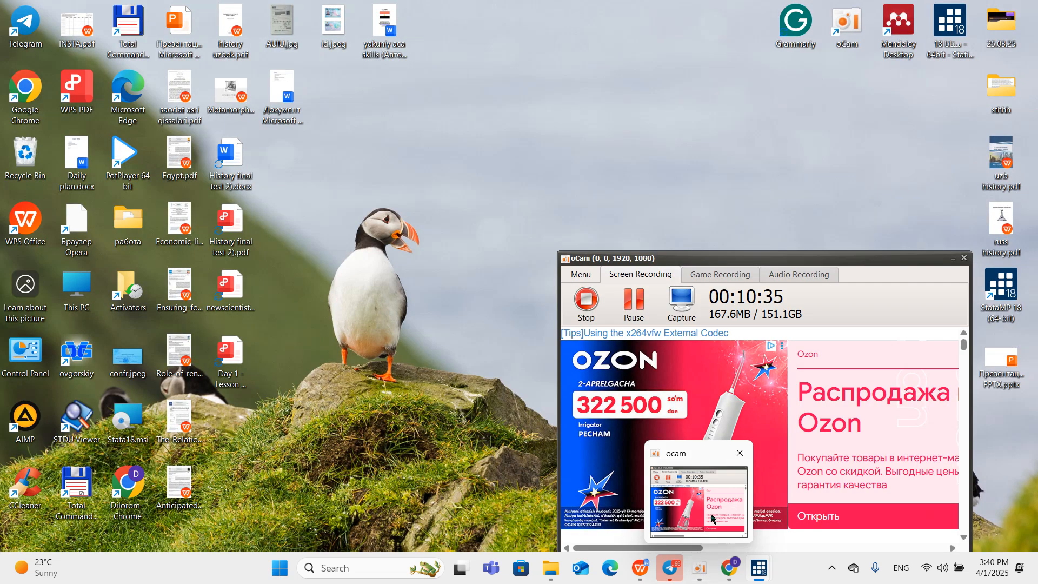
pyautogui.click(712, 518)
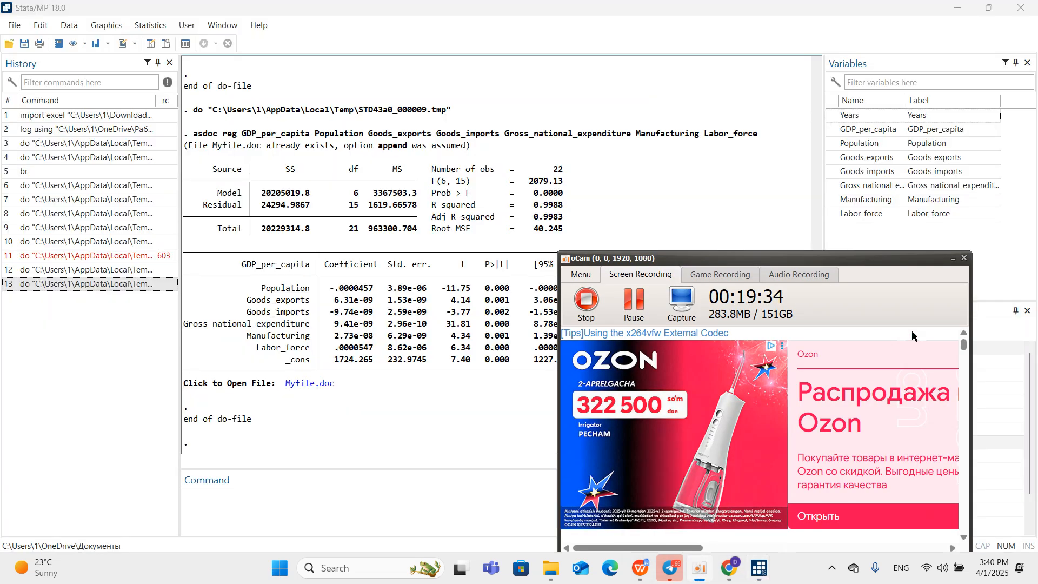
pyautogui.click(953, 259)
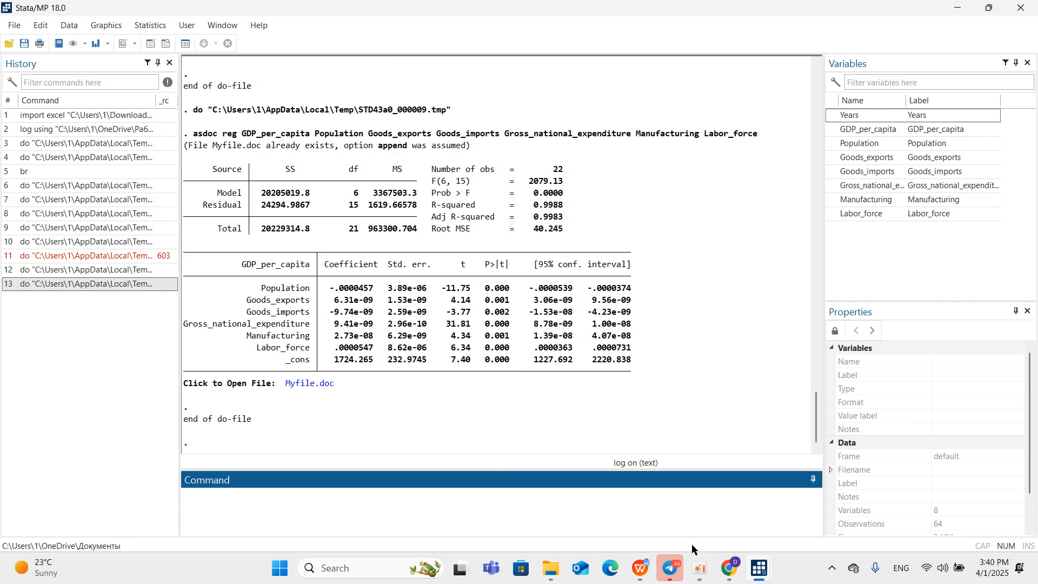
# Run the selected estat dwatson command from egyptdo.do and bring its Durbin-Watson output forward in the Stata results.
pyautogui.moveTo(759, 568)
pyautogui.click(705, 521)
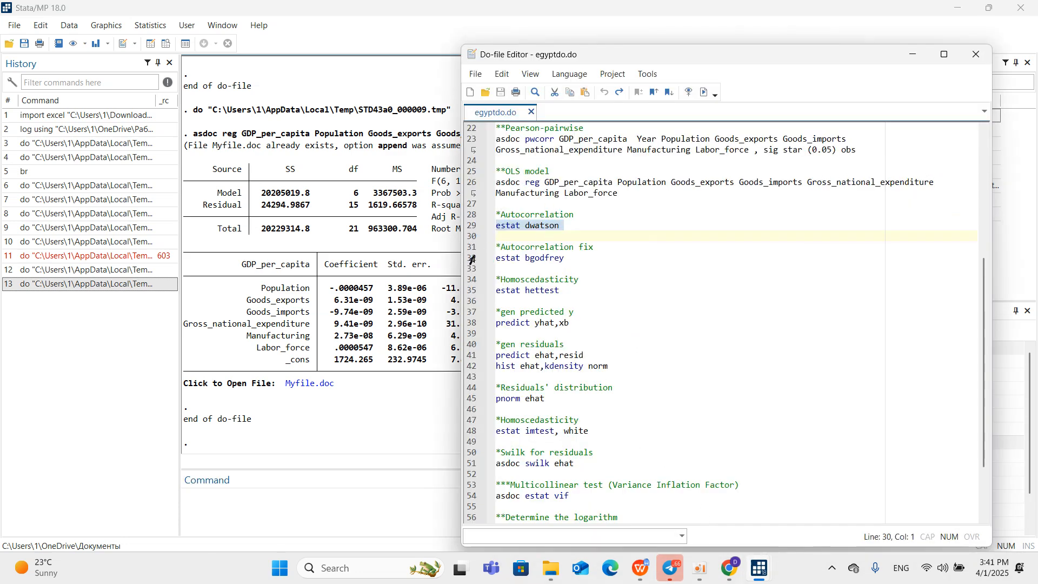
pyautogui.click(704, 92)
pyautogui.click(403, 432)
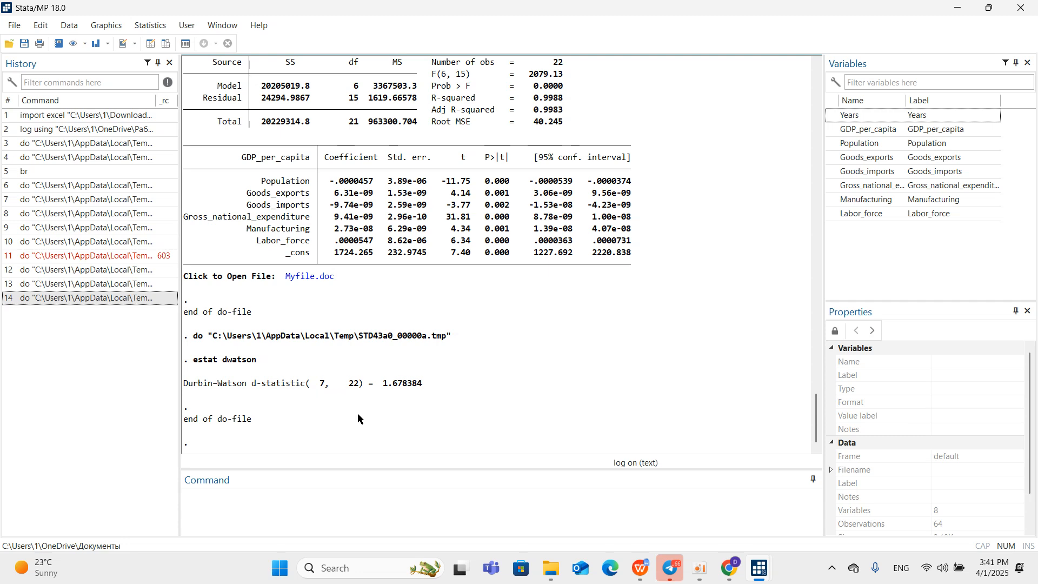
# Switch to the report, compare its Durbin-Watson, Breusch-Godfrey and Breusch-Pagan sections, and return to Stata.
pyautogui.click(654, 490)
pyautogui.scroll(-4, 576, 405)
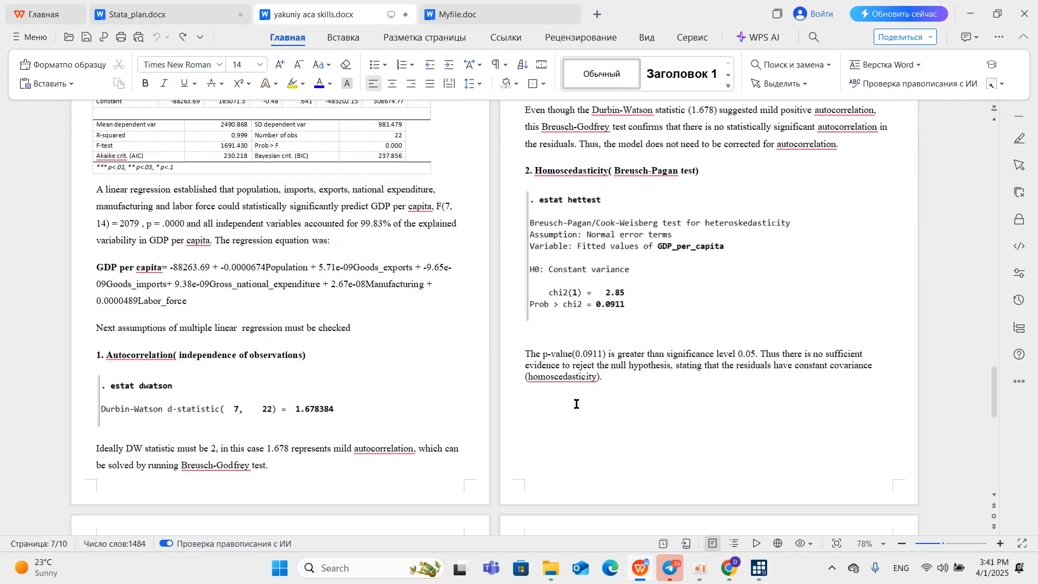
pyautogui.scroll(6, 577, 405)
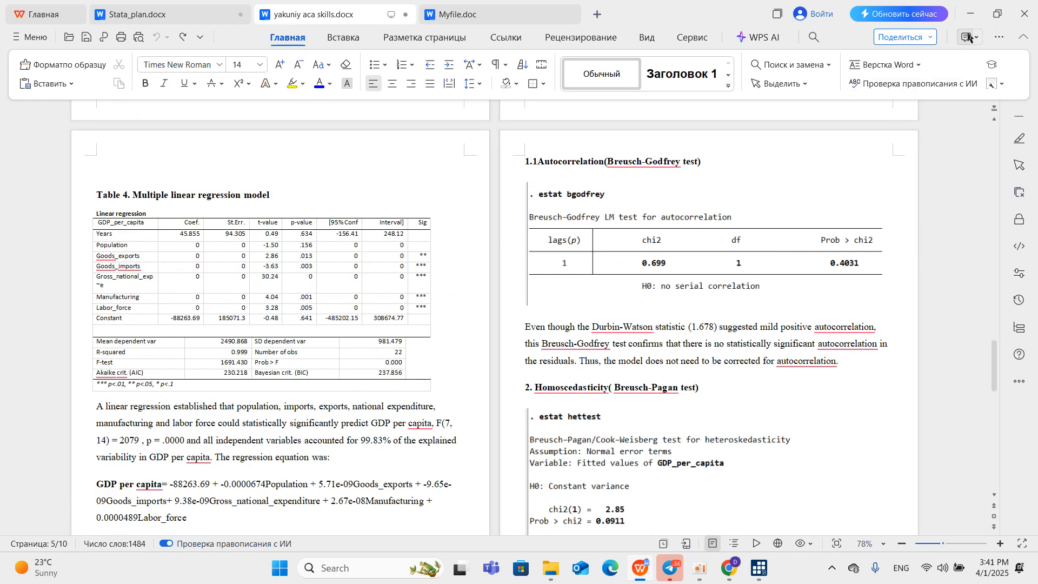
pyautogui.click(968, 15)
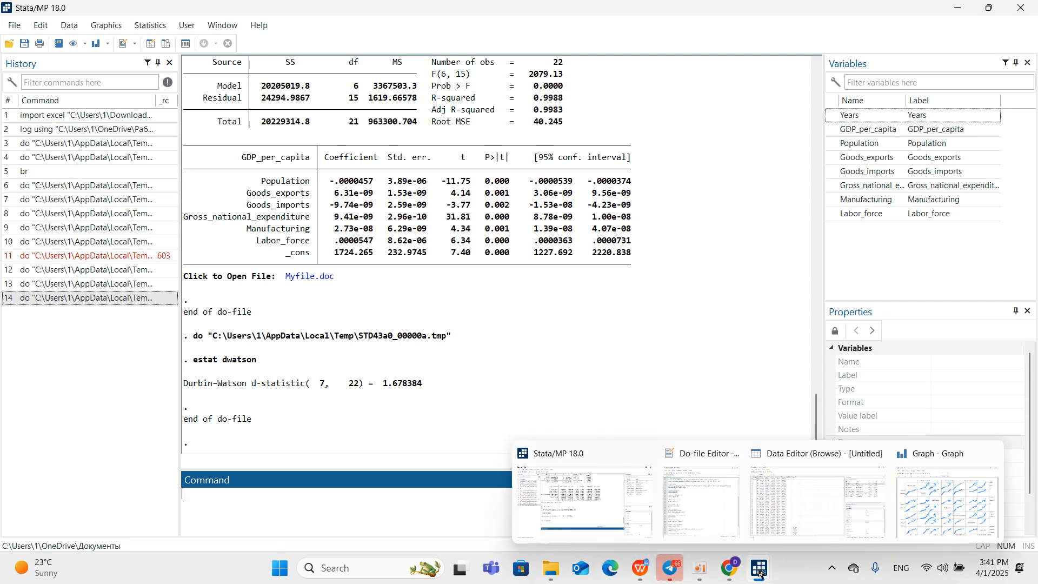
# Run the estat bgodfrey command from egyptdo.do and bring its output forward in the Stata results, dismissing the chat notification.
pyautogui.click(697, 531)
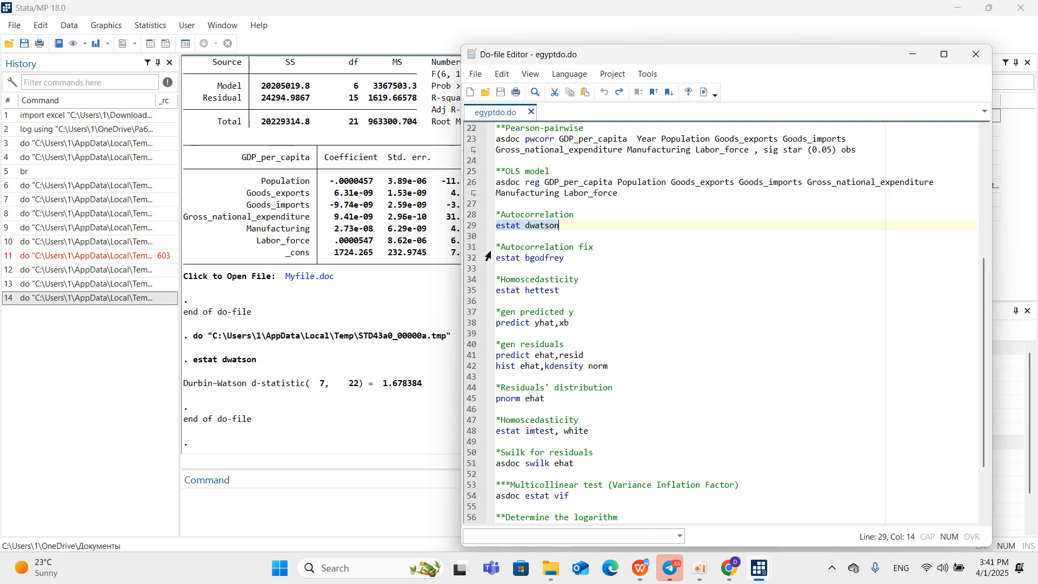
pyautogui.click(469, 259)
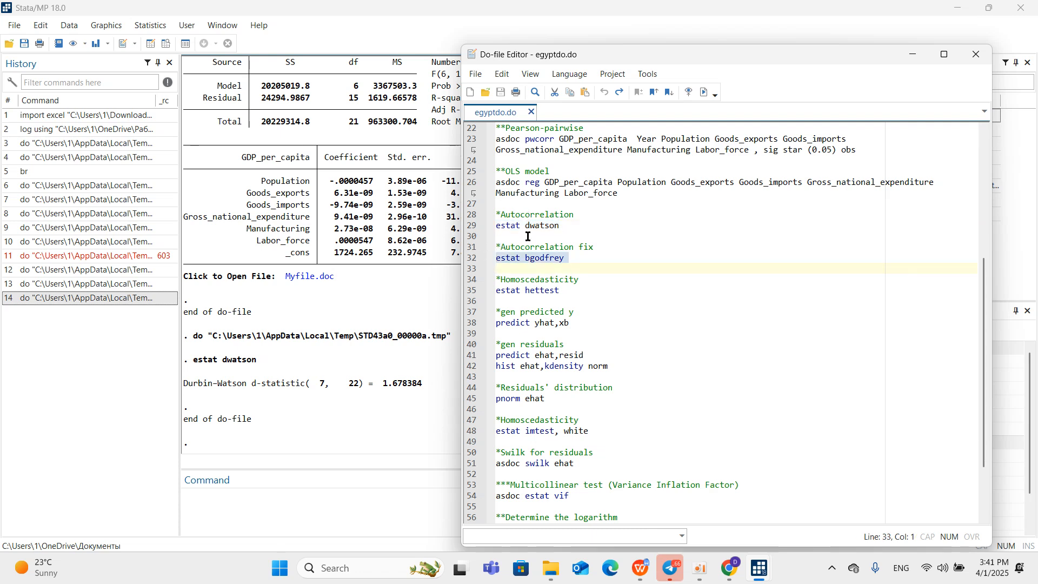
pyautogui.click(704, 92)
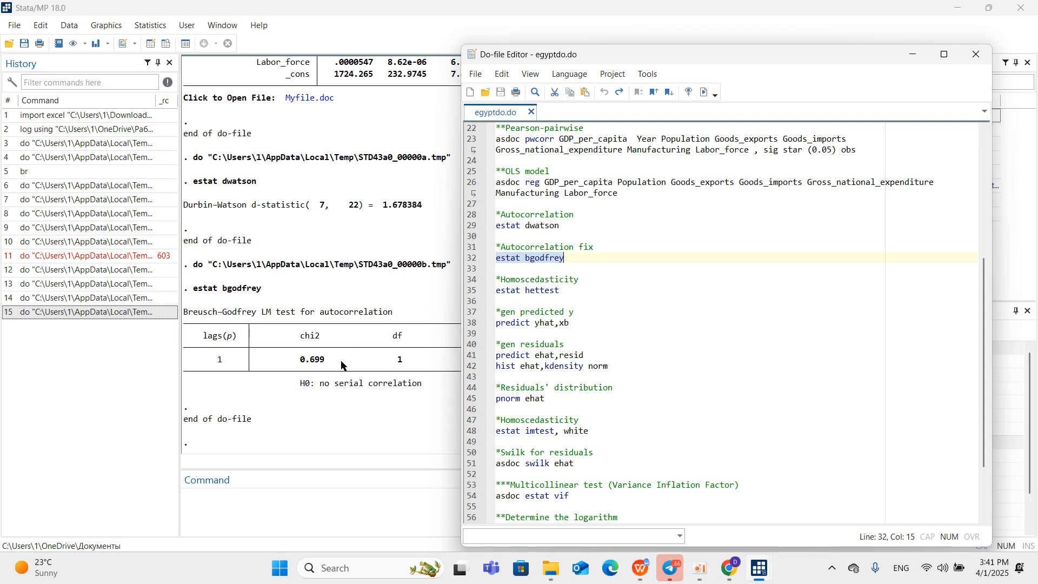
pyautogui.click(287, 415)
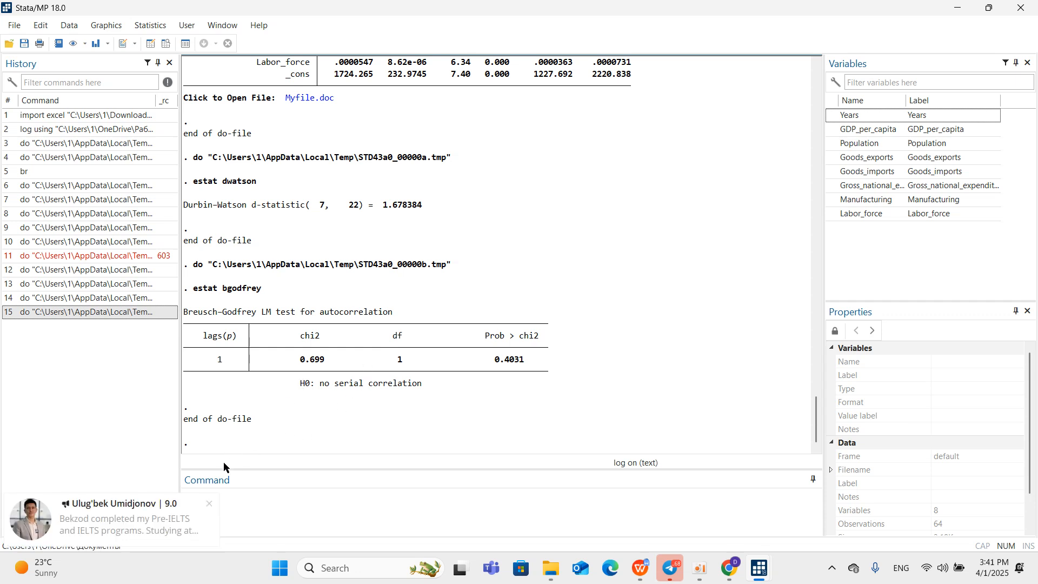
pyautogui.click(209, 503)
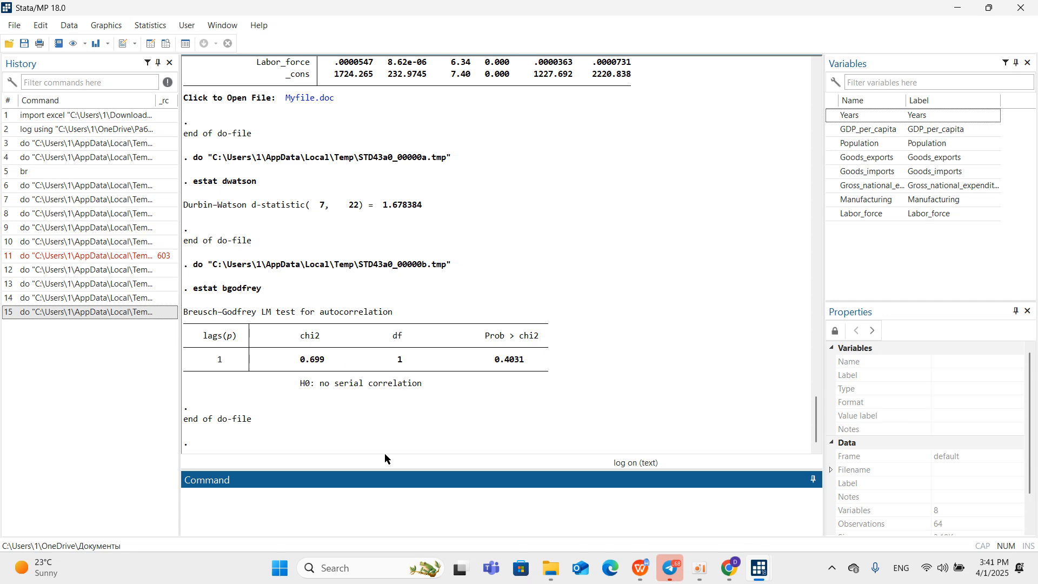
# Run the first Homoscedasticity command, estat hettest, from egyptdo.do and bring its Breusch-Pagan output forward in the Stata results.
pyautogui.moveTo(755, 551)
pyautogui.click(708, 513)
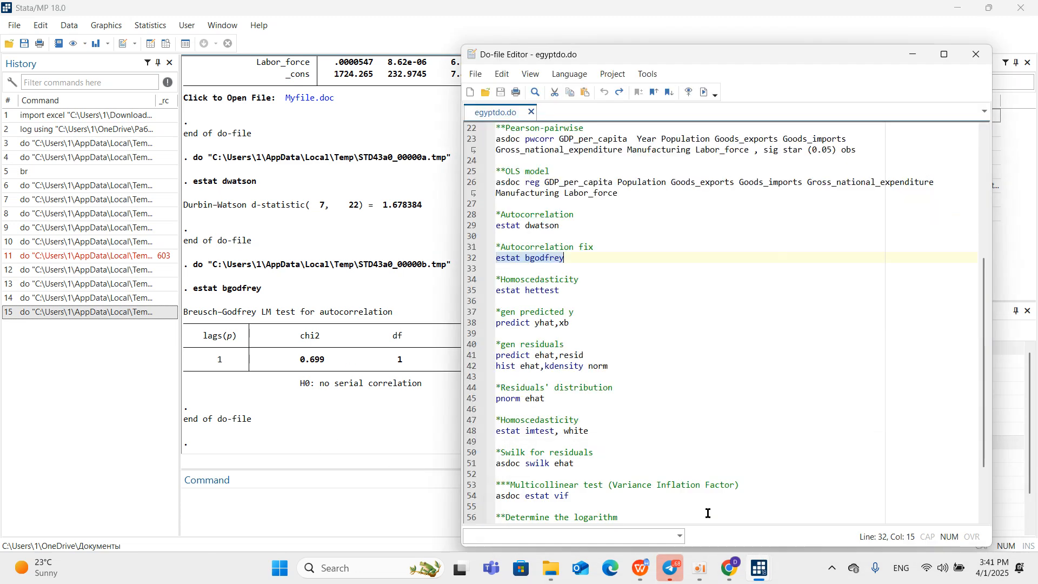
pyautogui.click(479, 289)
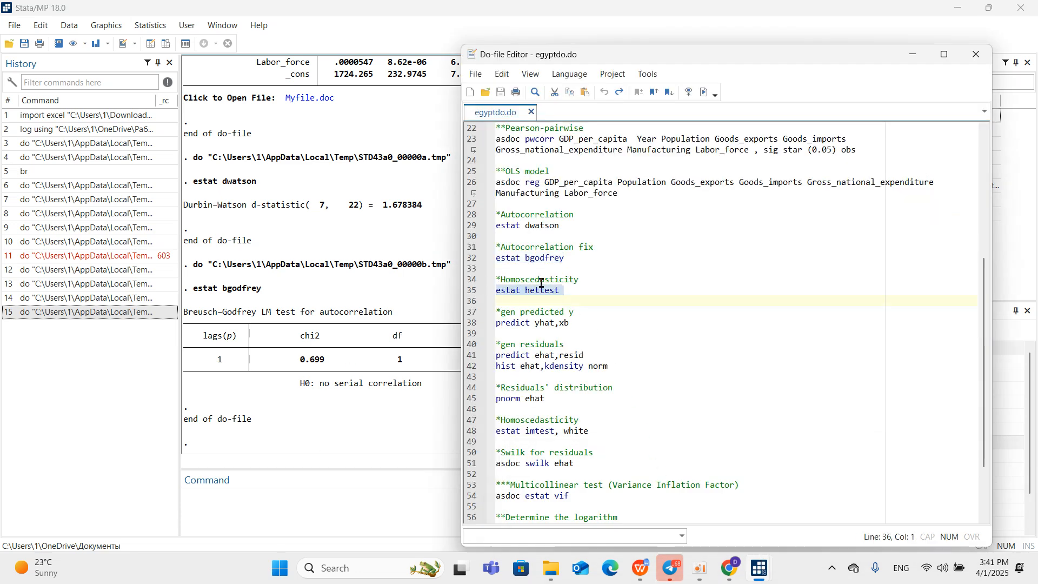
pyautogui.click(704, 92)
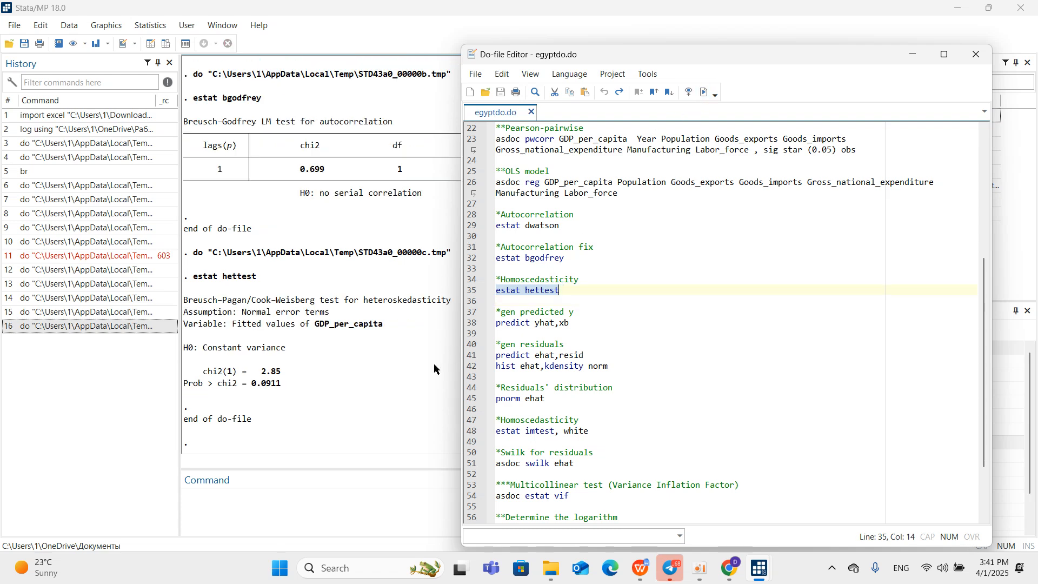
pyautogui.click(359, 418)
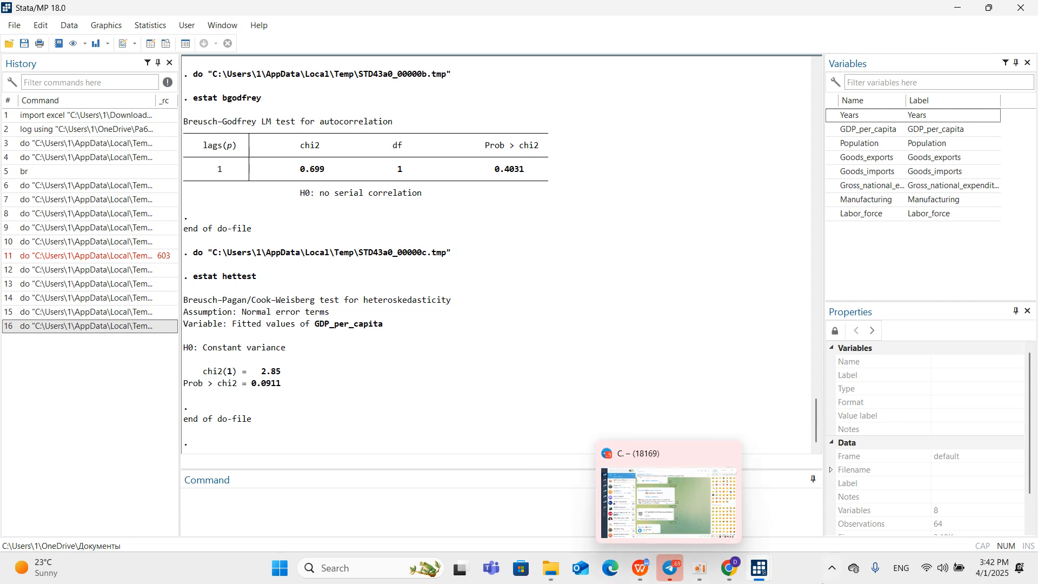
# Generate the predicted values by running only the predict yhat,xb line of egyptdo.do.
pyautogui.moveTo(732, 572)
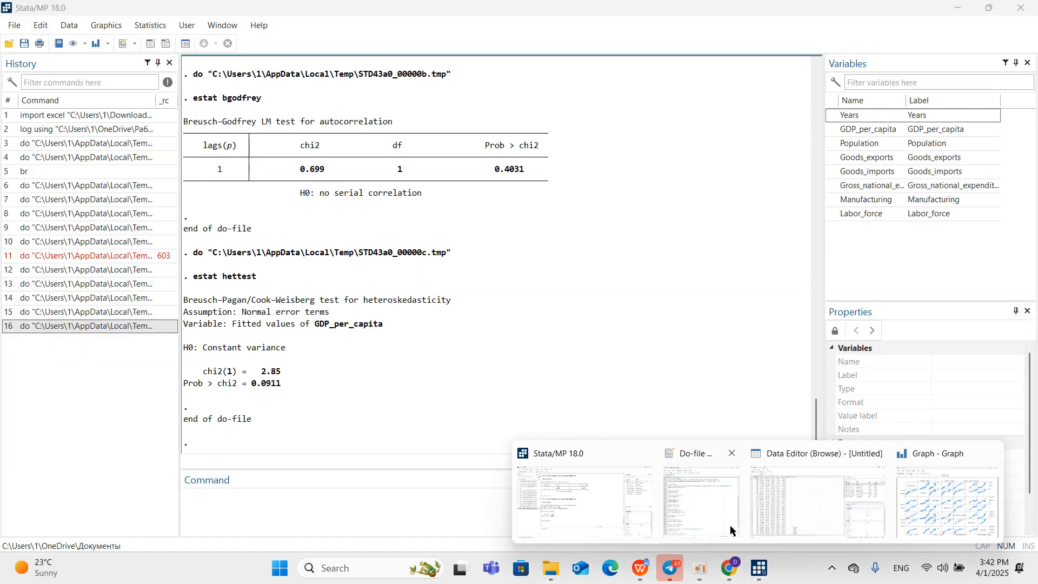
pyautogui.click(719, 506)
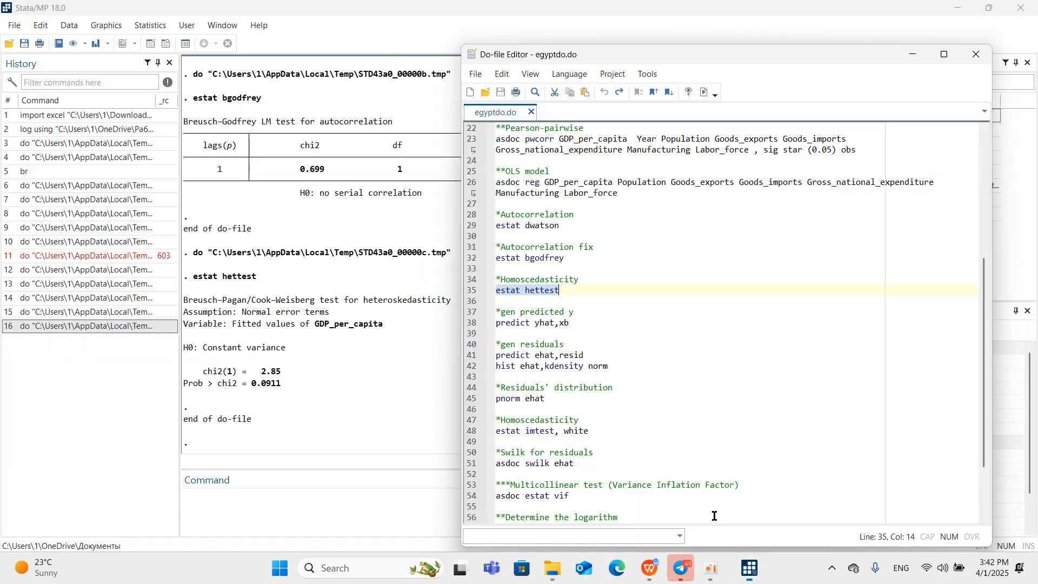
pyautogui.click(470, 312)
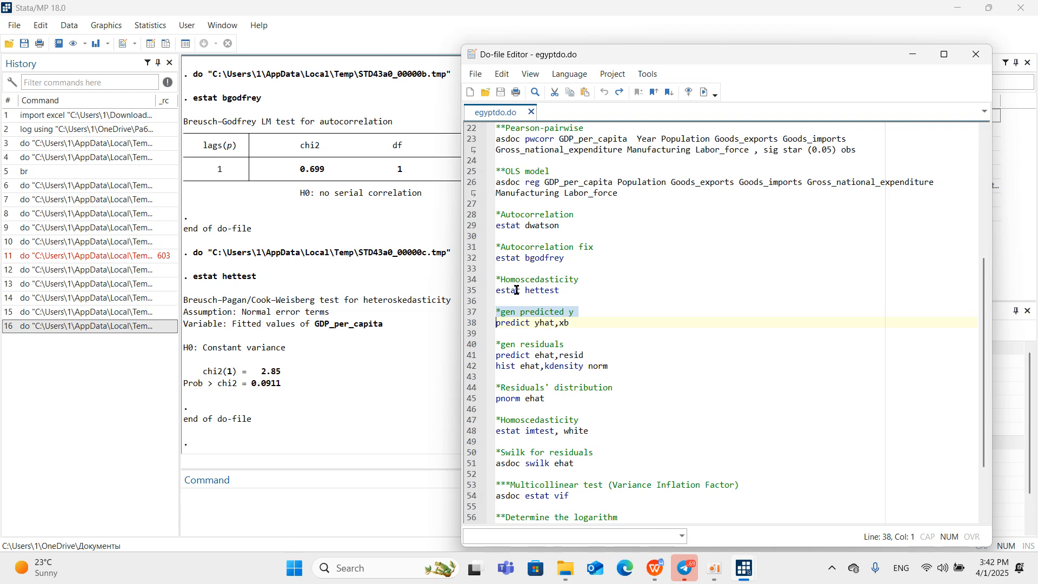
pyautogui.click(468, 323)
pyautogui.click(702, 93)
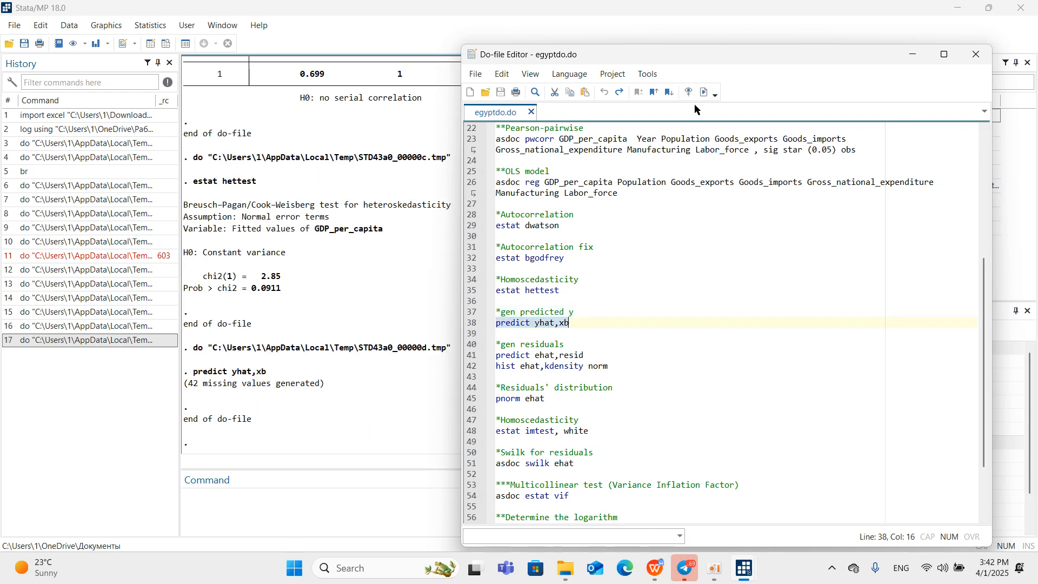
# Generate the residuals by running only the predict ehat,resid line of egyptdo.do, and bring the Stata results forward.
pyautogui.click(467, 349)
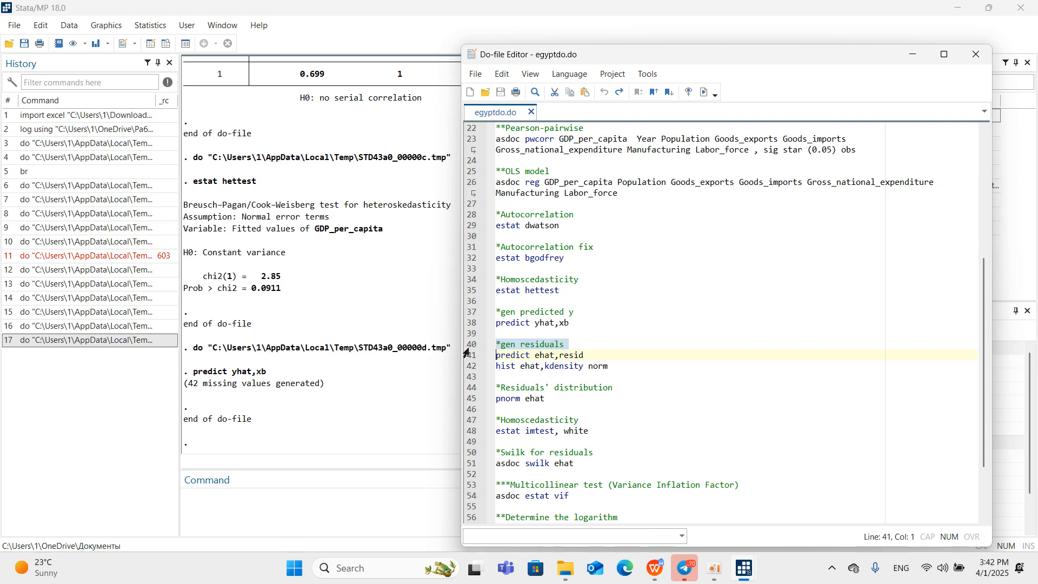
pyautogui.click(467, 357)
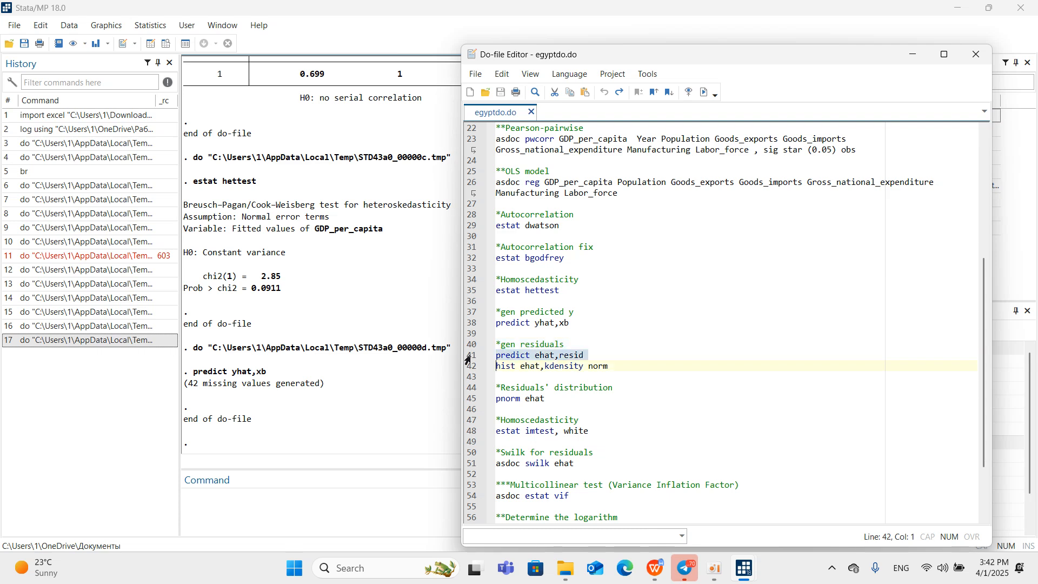
pyautogui.click(704, 93)
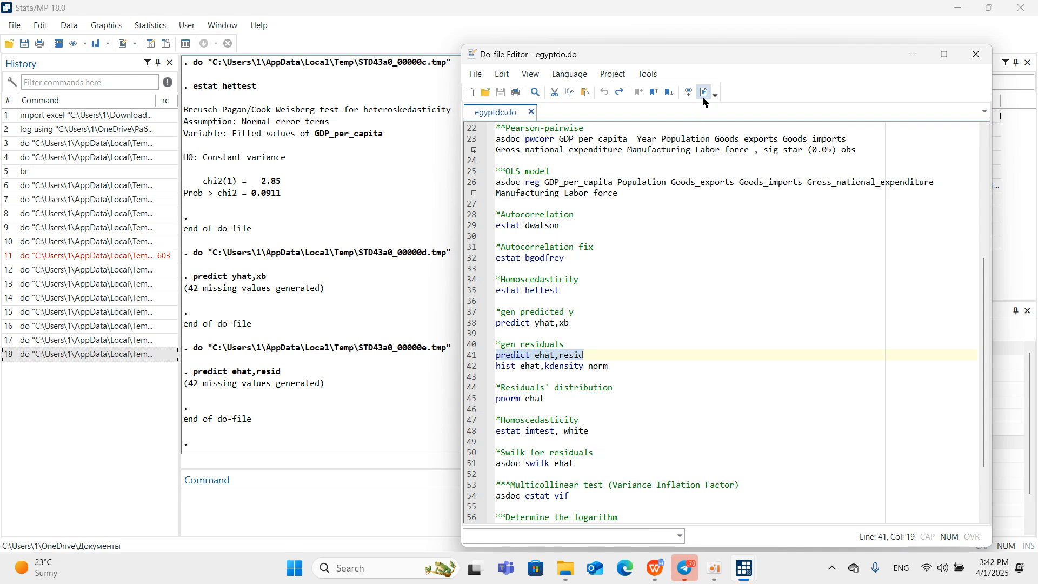
pyautogui.click(368, 399)
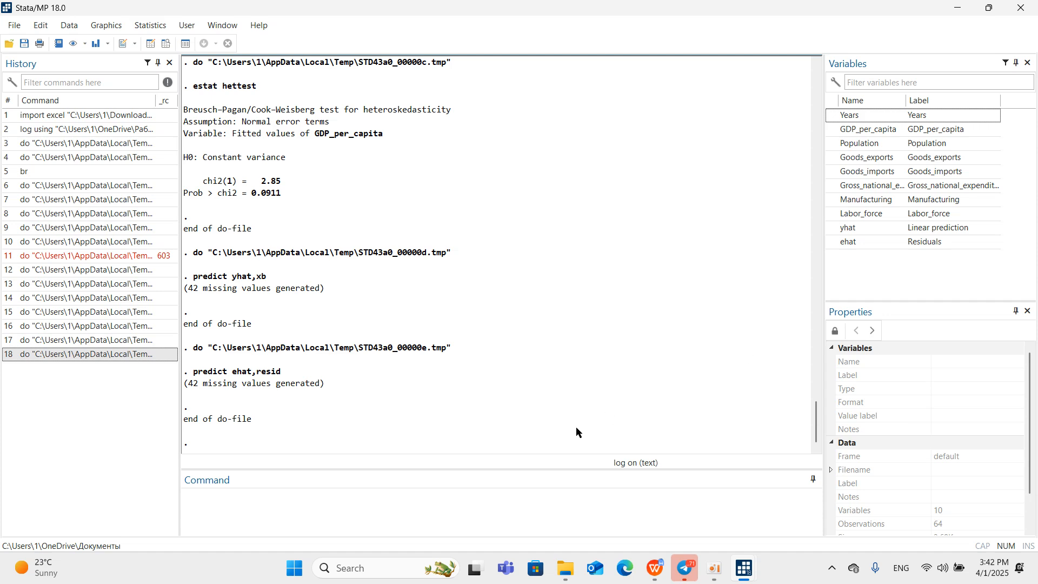
# Reopen egyptdo.do, switch to the report to examine its residual normality plot and following test sections, and return to the do-file.
pyautogui.moveTo(744, 567)
pyautogui.click(690, 520)
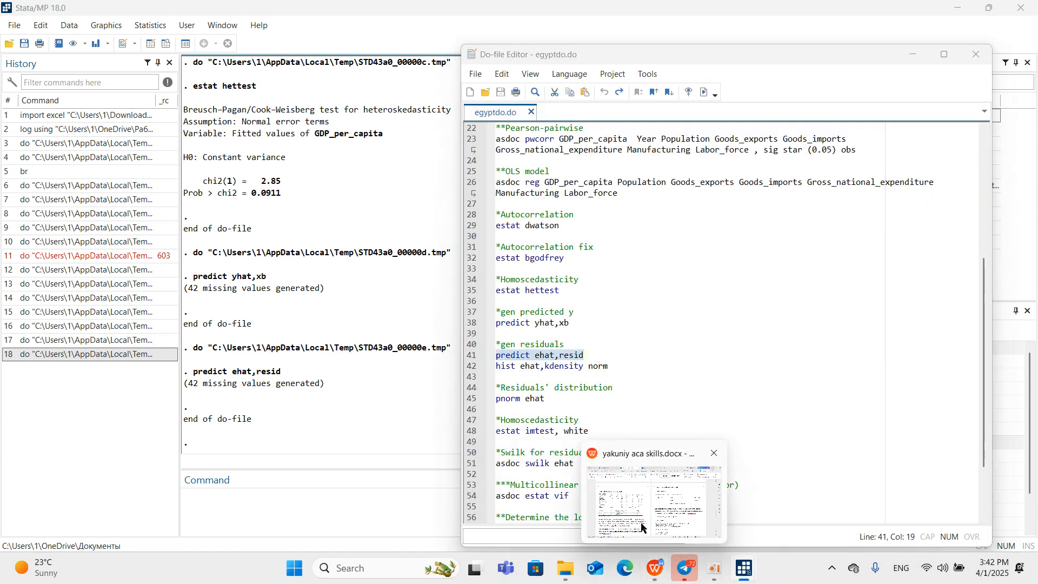
pyautogui.click(654, 574)
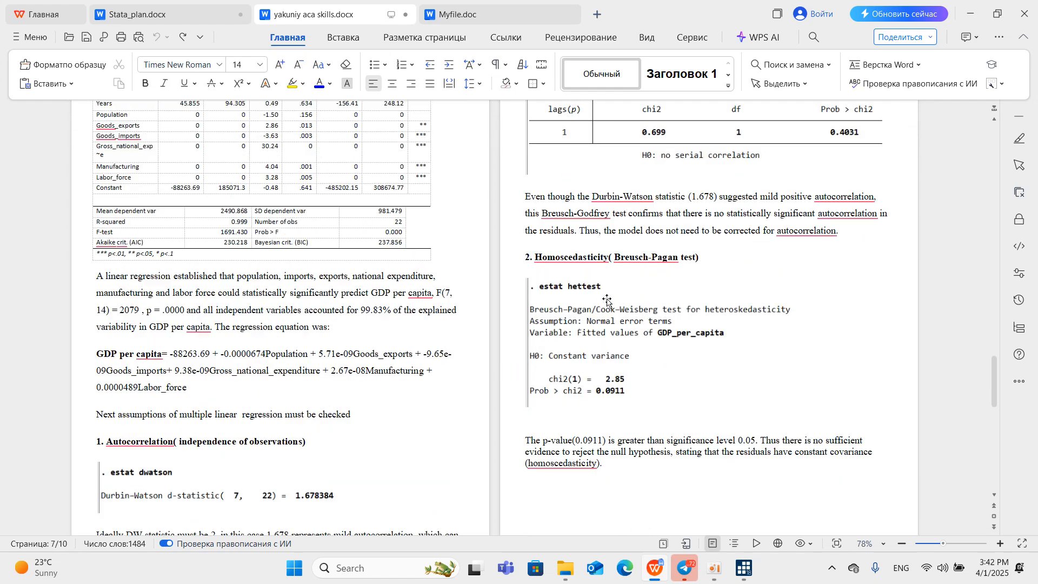
pyautogui.scroll(-8, 603, 303)
pyautogui.scroll(-3, 608, 201)
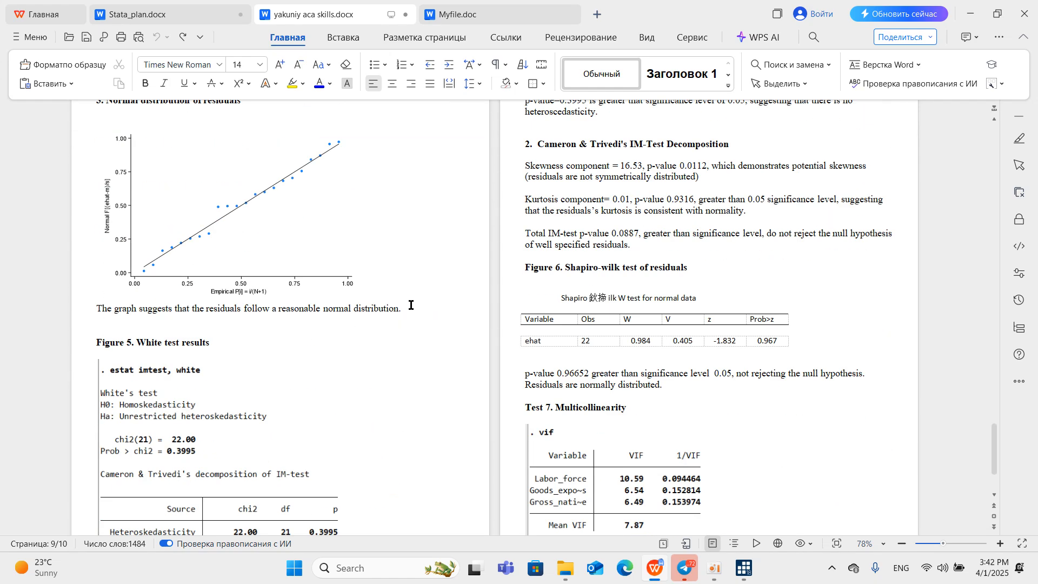
pyautogui.scroll(3, 609, 201)
pyautogui.click(971, 14)
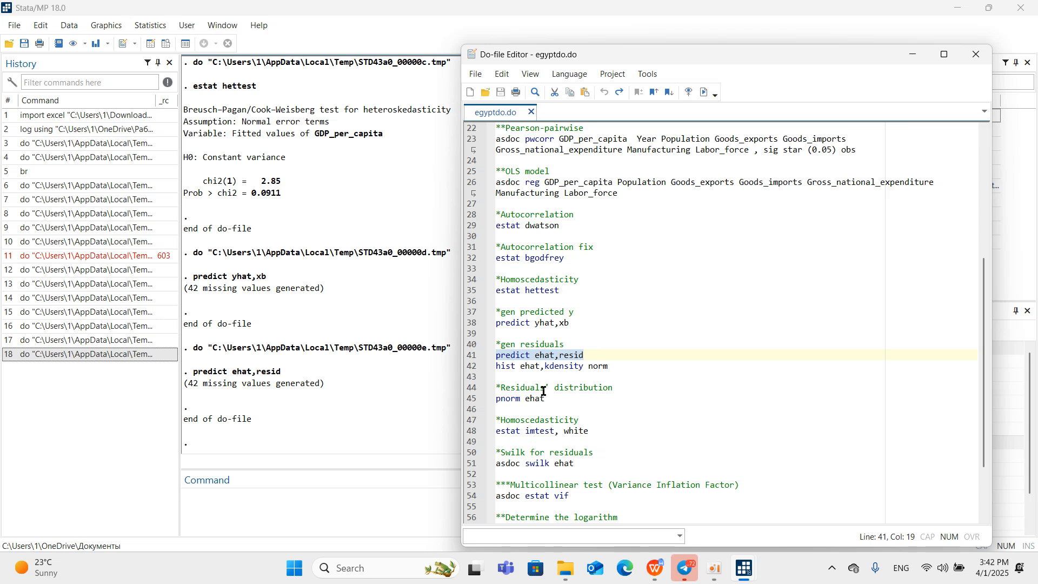
# Run the pnorm ehat command from egyptdo.do to plot the residuals' distribution, and minimize the resulting graph.
pyautogui.click(476, 400)
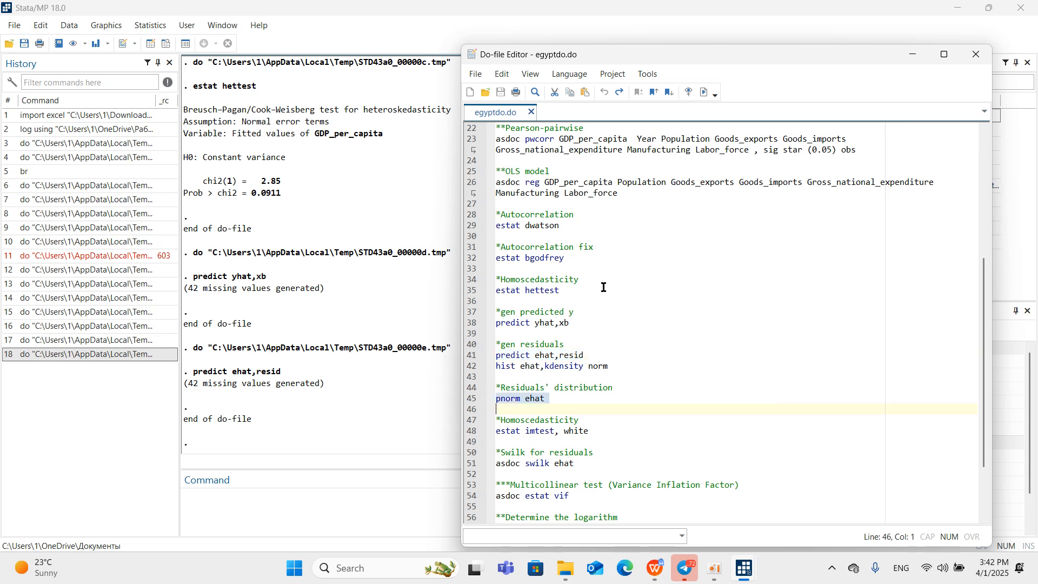
pyautogui.click(703, 92)
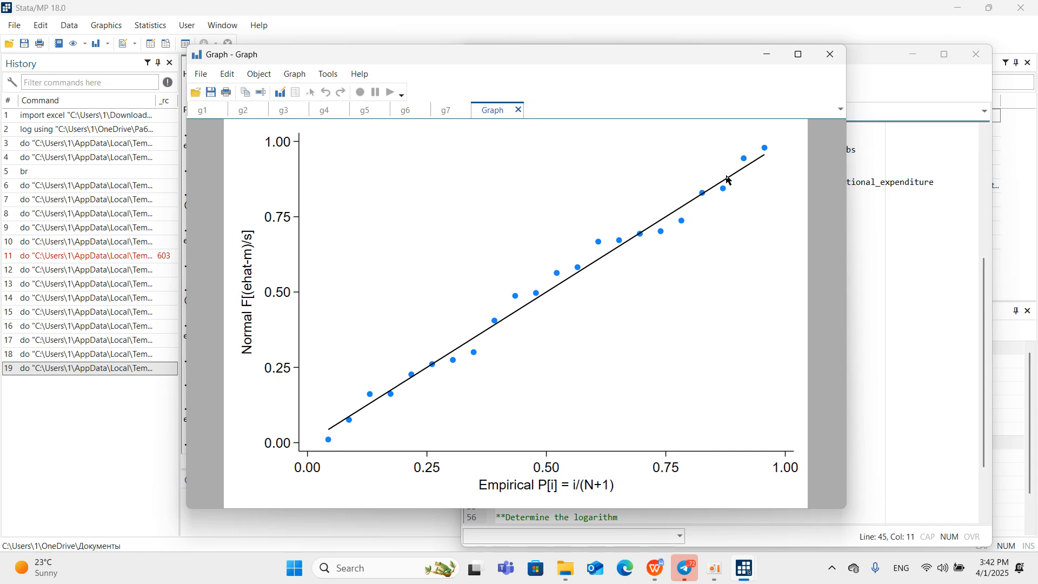
pyautogui.click(774, 60)
# Run White's heteroskedasticity test with the estat imtest, white line of egyptdo.do.
pyautogui.scroll(-2, 615, 268)
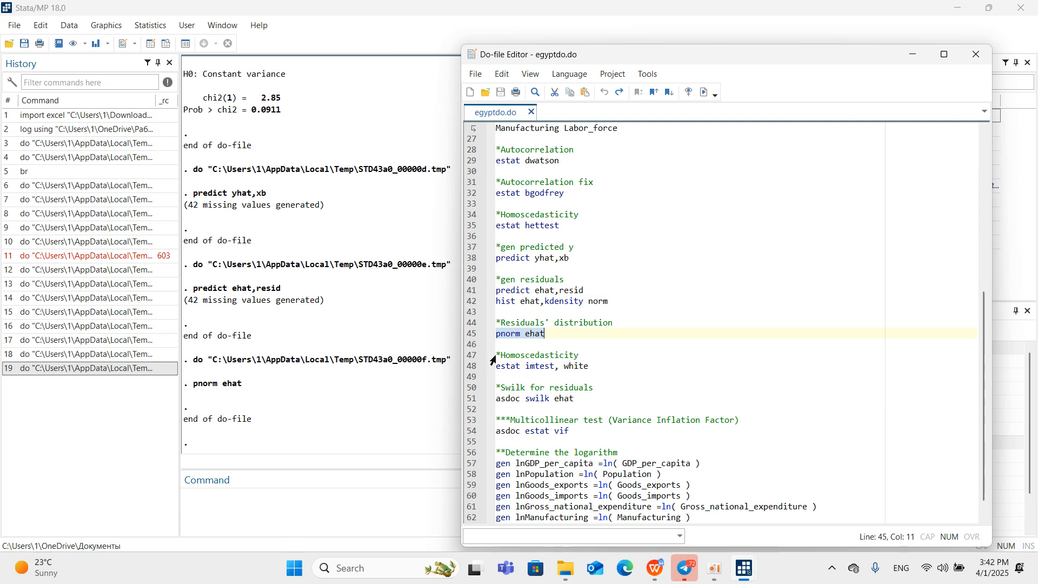
pyautogui.click(471, 369)
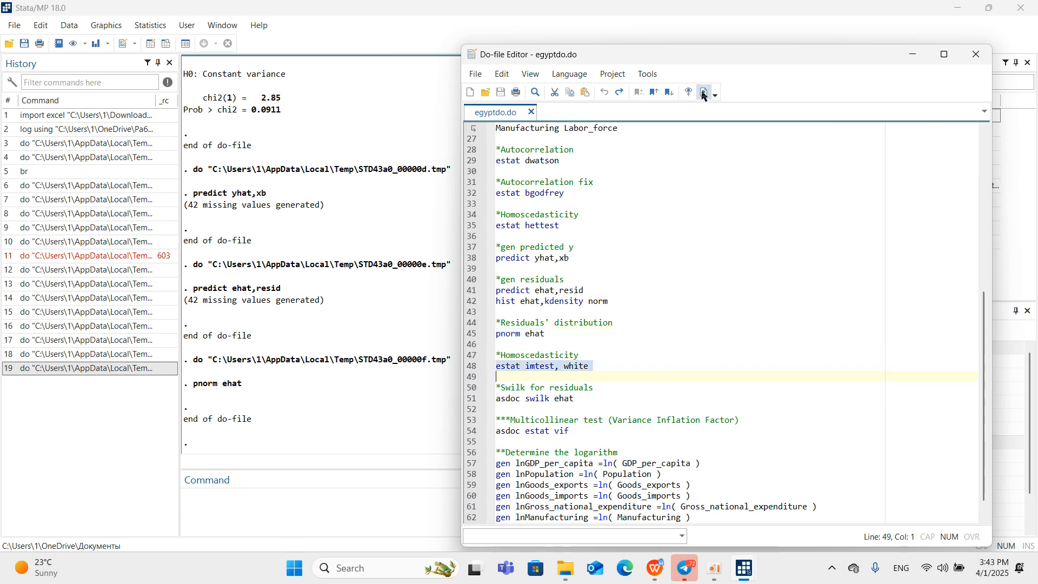
pyautogui.click(702, 92)
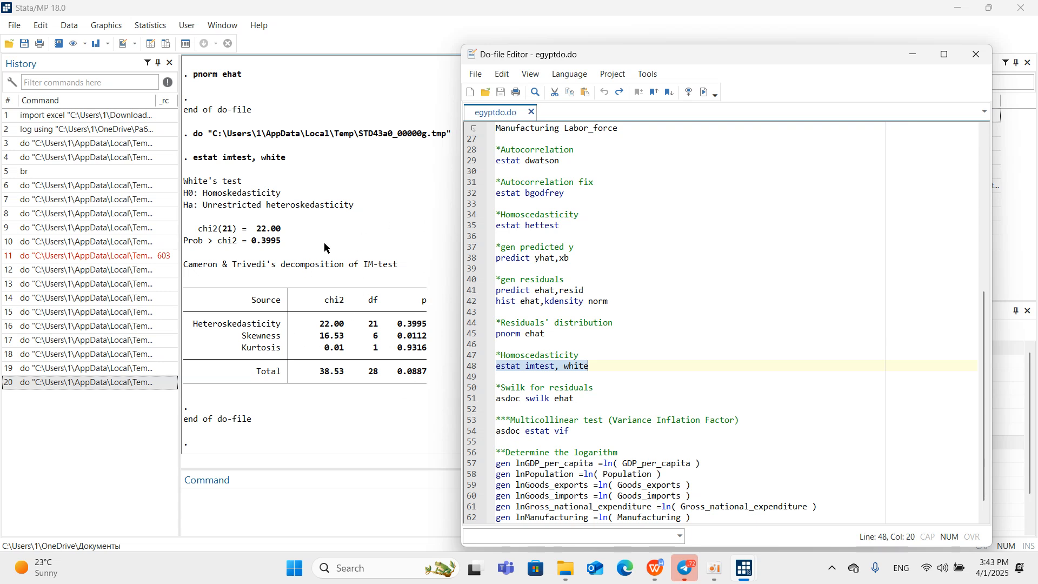
# Try to run the Shapiro-Wilk test on the residuals with asdoc swilk ehat from egyptdo.do, and bring the Stata results forward.
pyautogui.scroll(-1, 503, 381)
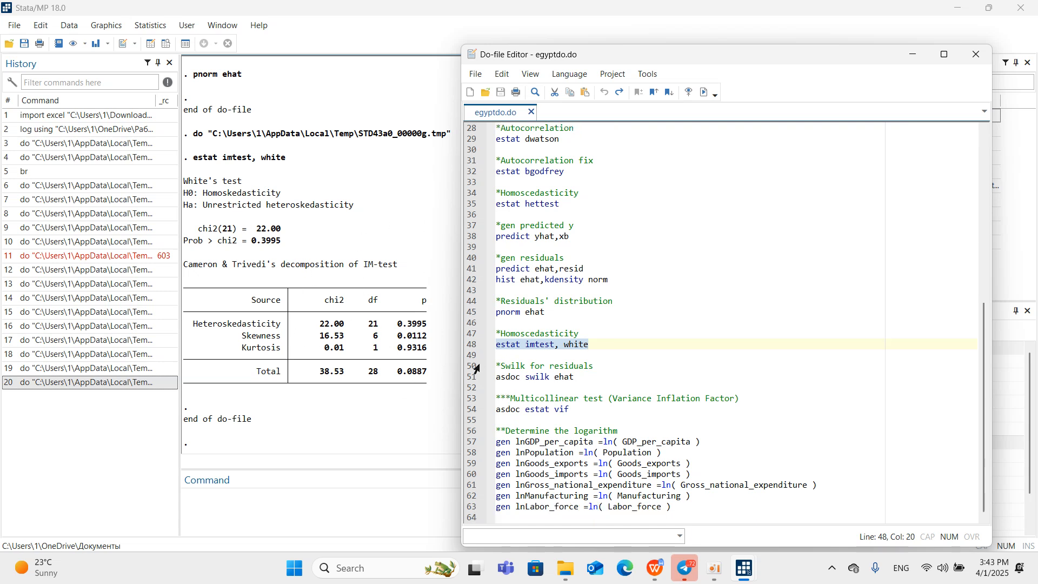
pyautogui.click(470, 378)
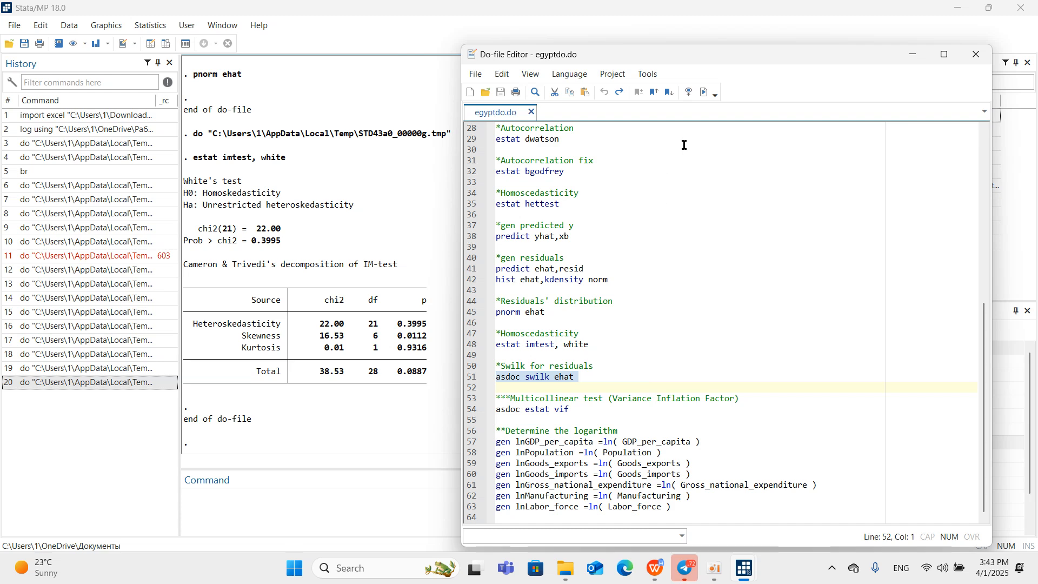
pyautogui.click(706, 92)
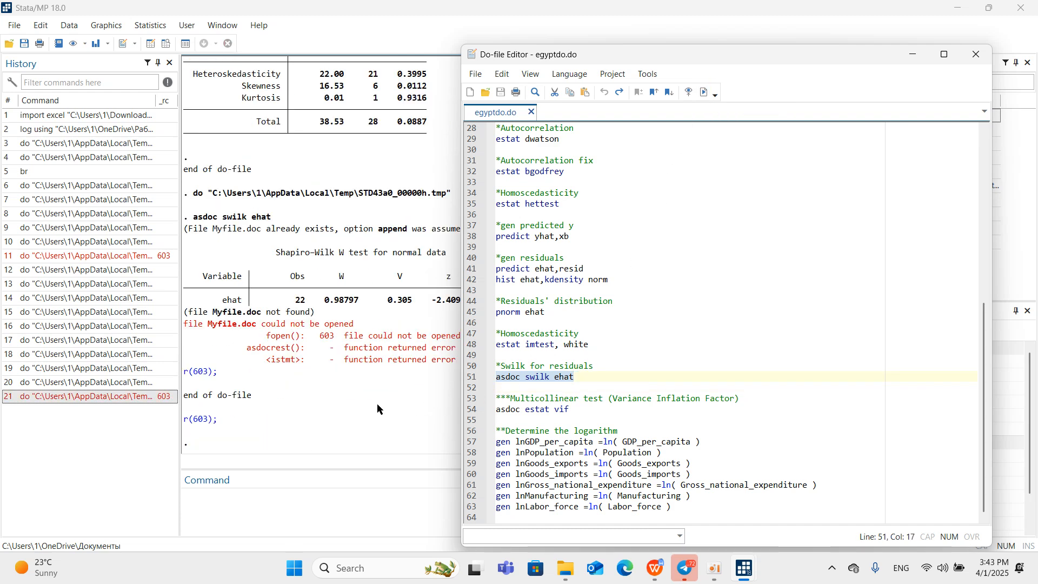
pyautogui.click(379, 405)
# Close Myfile.doc in WPS Office so that asdoc can write to it, and return to Stata.
pyautogui.moveTo(655, 568)
pyautogui.click(661, 499)
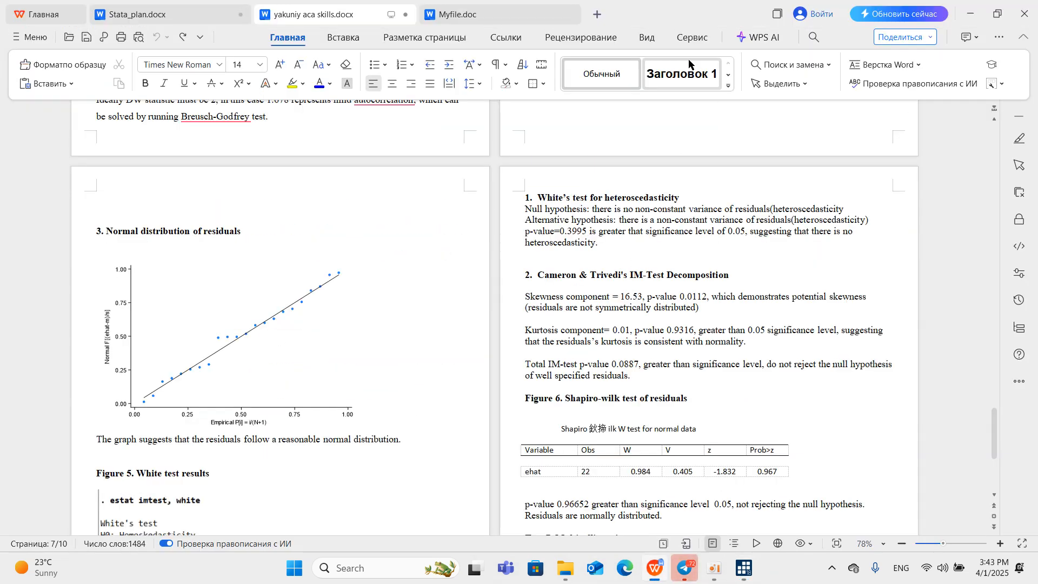
pyautogui.click(569, 17)
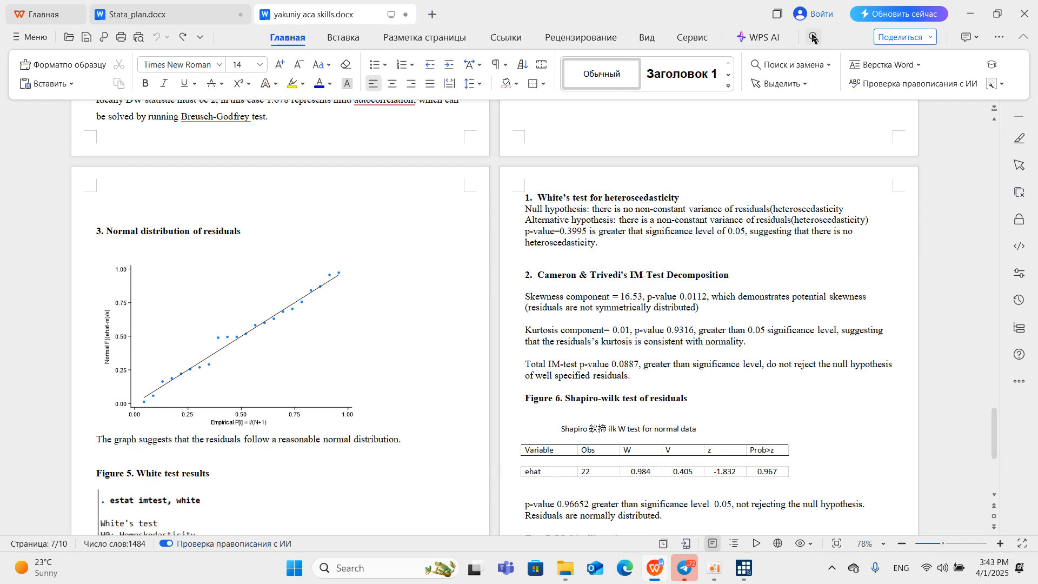
pyautogui.click(961, 7)
pyautogui.moveTo(737, 562)
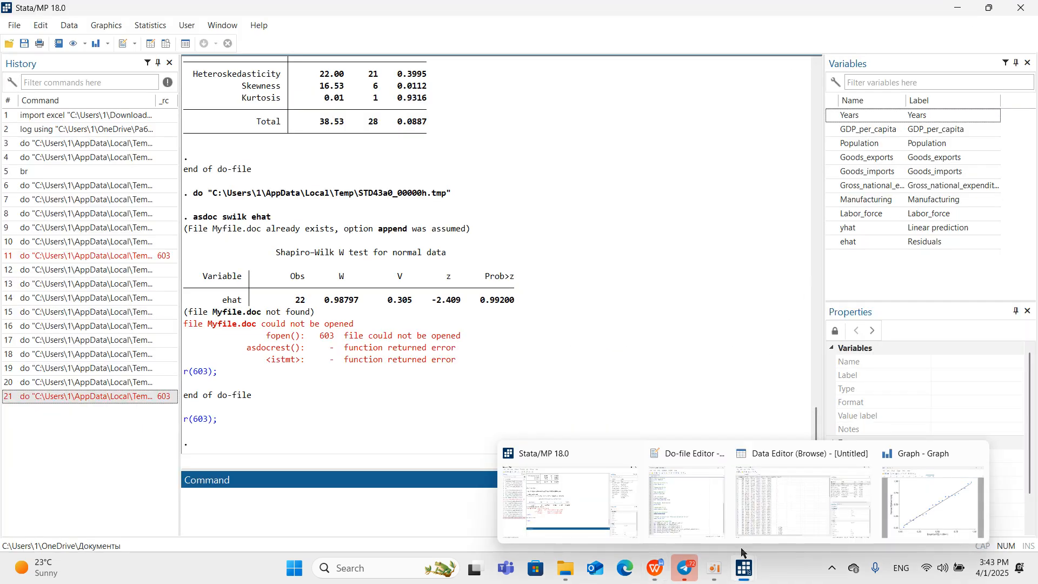
# Rerun the Shapiro-Wilk test on the residuals with the asdoc swilk ehat line of egyptdo.do and bring the Stata results forward.
pyautogui.click(669, 498)
pyautogui.click(704, 93)
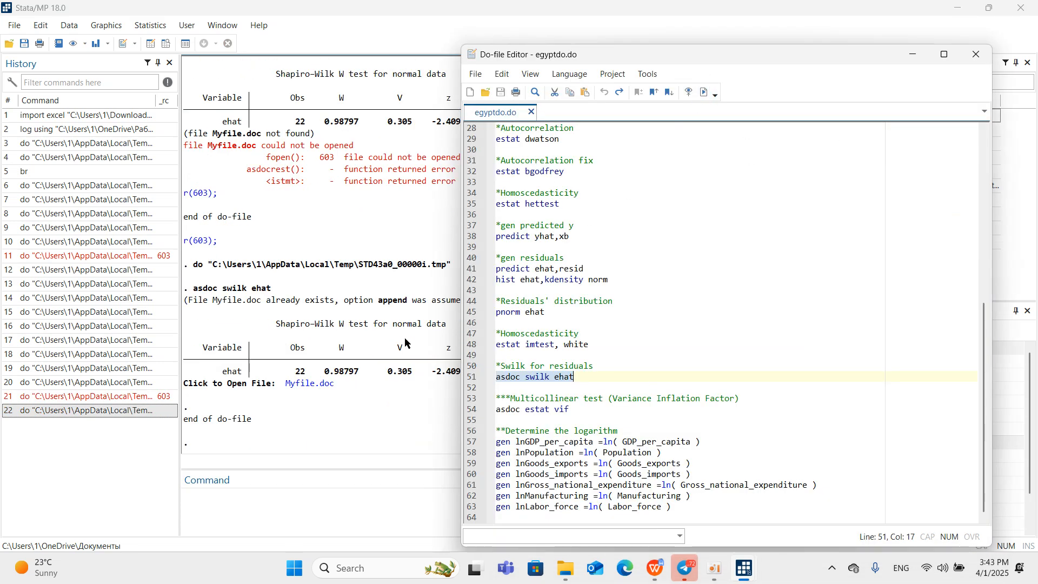
pyautogui.click(367, 401)
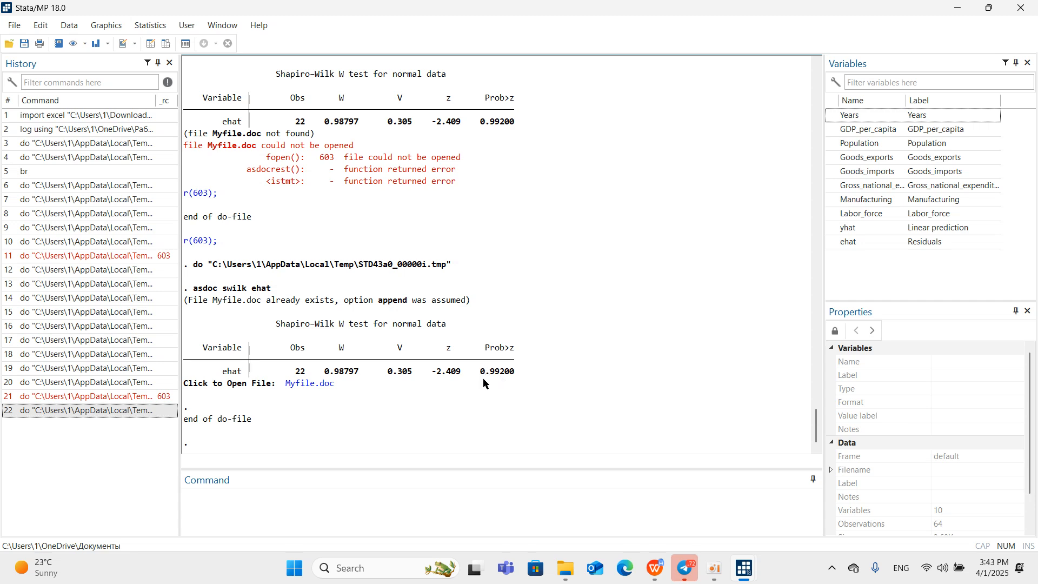
# Open Myfile.doc from the results, examine the appended Shapiro-Wilk table, and minimize the document to return to Stata.
pyautogui.click(309, 384)
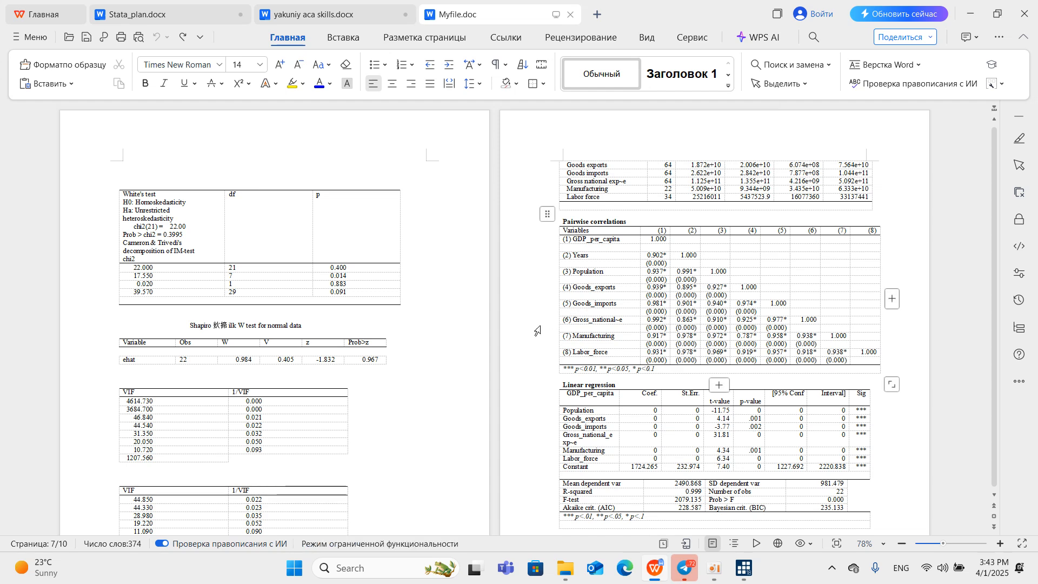
pyautogui.scroll(-4, 586, 320)
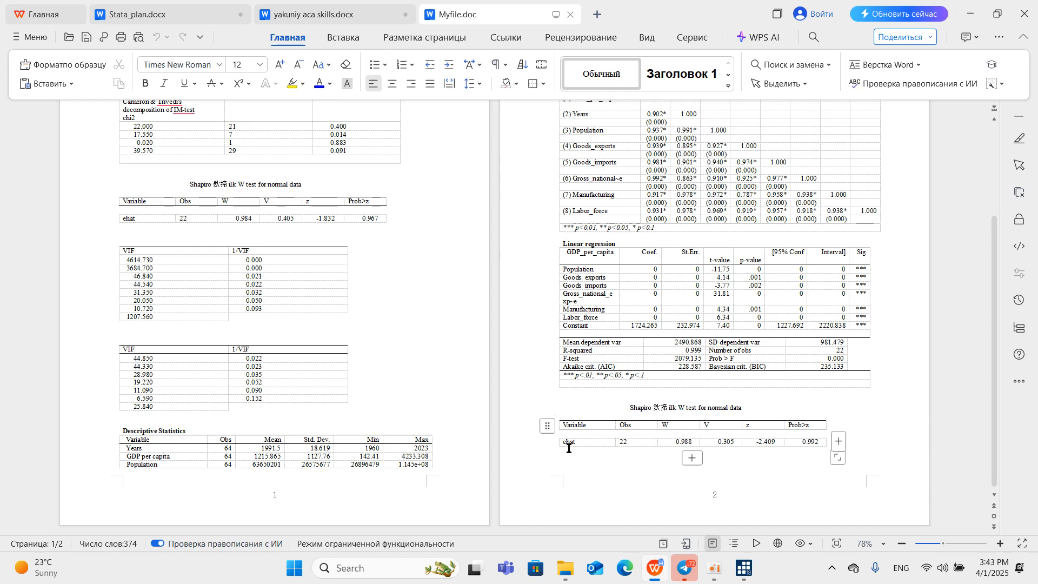
pyautogui.click(971, 15)
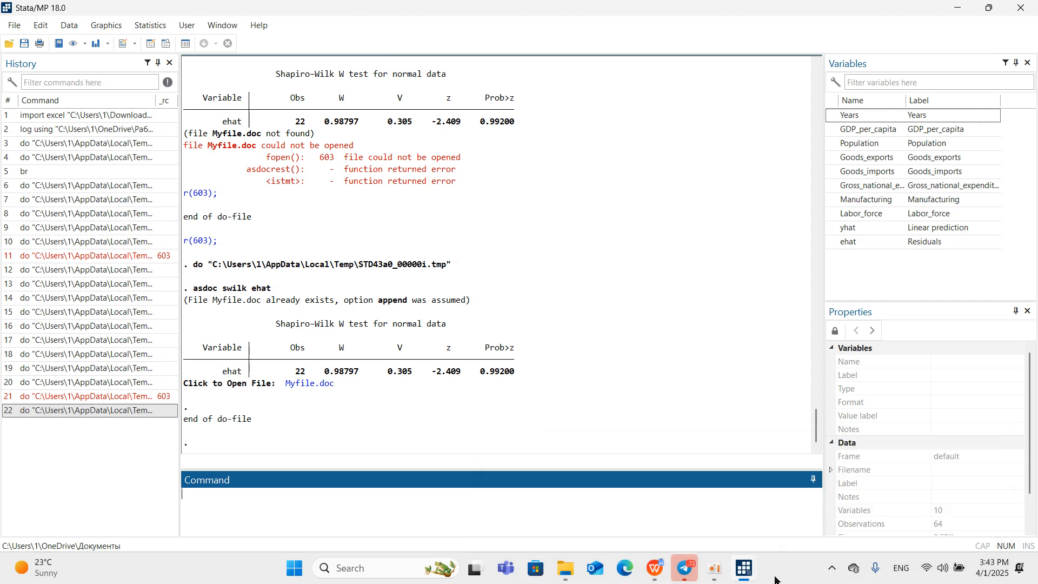
# Try to export the multicollinearity test with asdoc estat vif, first from egyptdo.do and again as a direct Stata command.
pyautogui.click(703, 476)
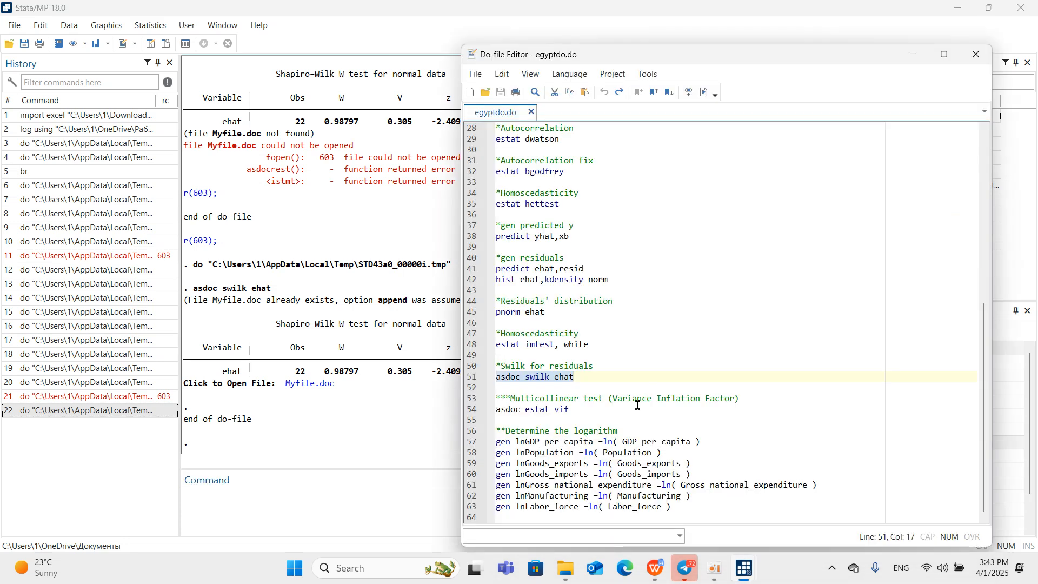
pyautogui.click(472, 411)
pyautogui.hotkey('ctrl', 'c')
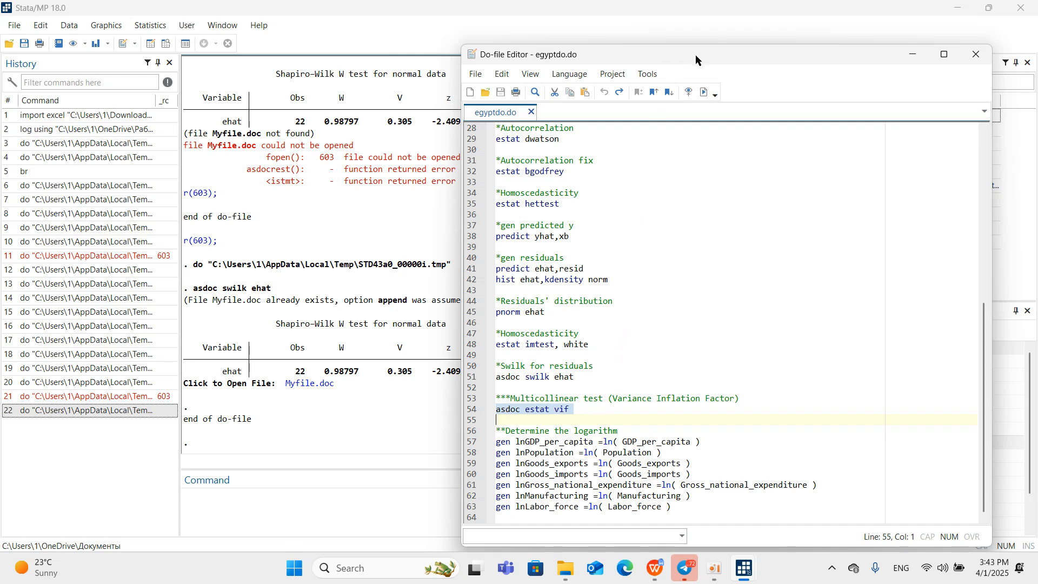
pyautogui.click(704, 92)
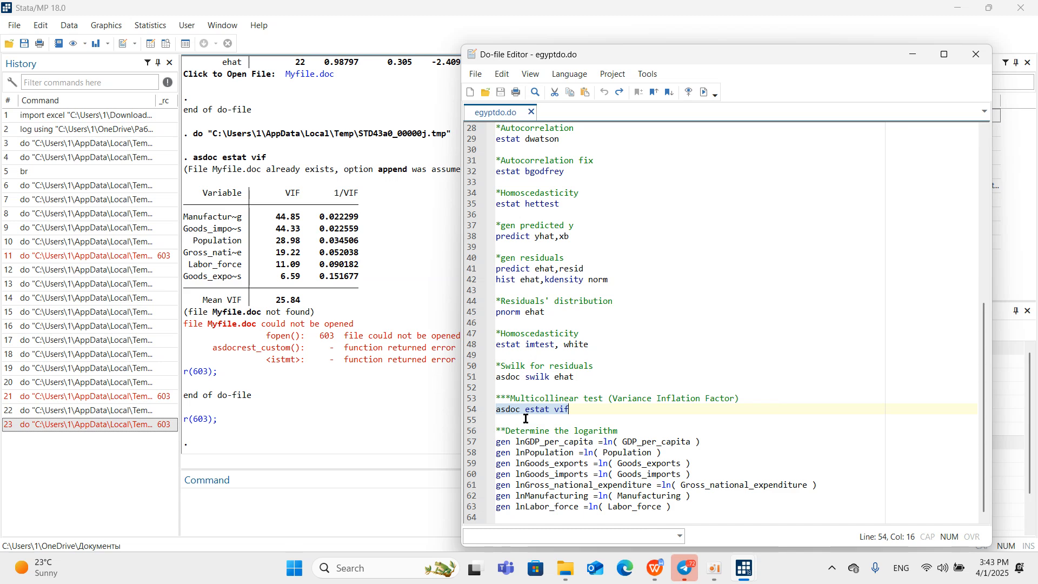
pyautogui.click(404, 501)
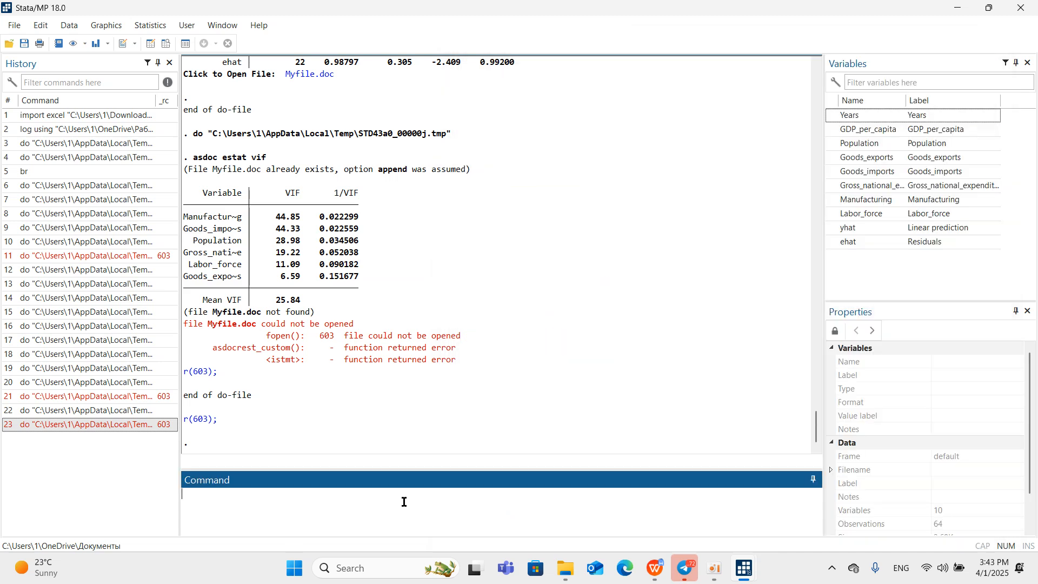
pyautogui.hotkey('ctrl', 'v')
pyautogui.press('Return')
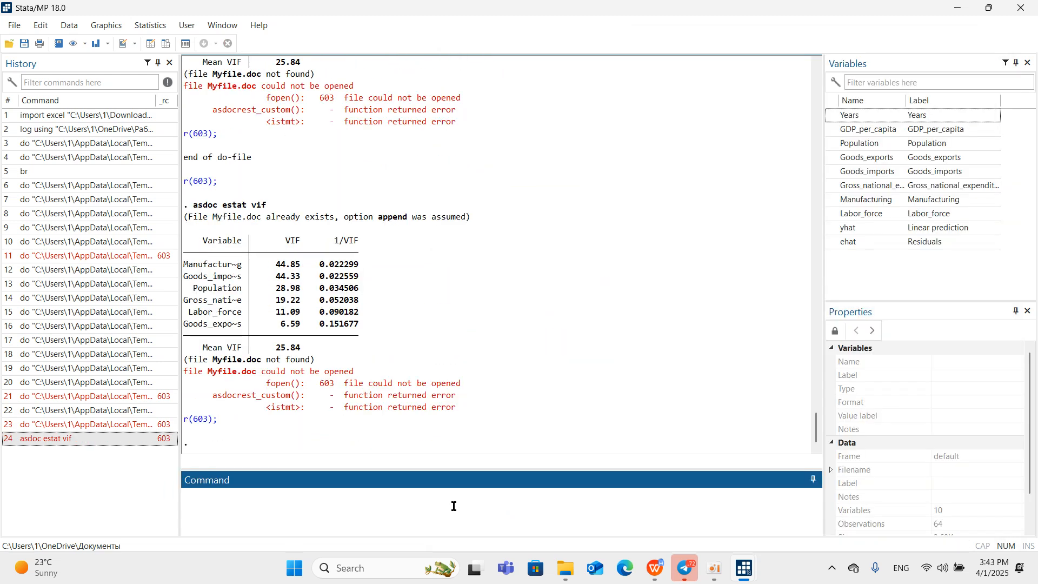
# Recall the asdoc estat vif command, remove the asdoc prefix, and run it as estat vif.
pyautogui.click(158, 439)
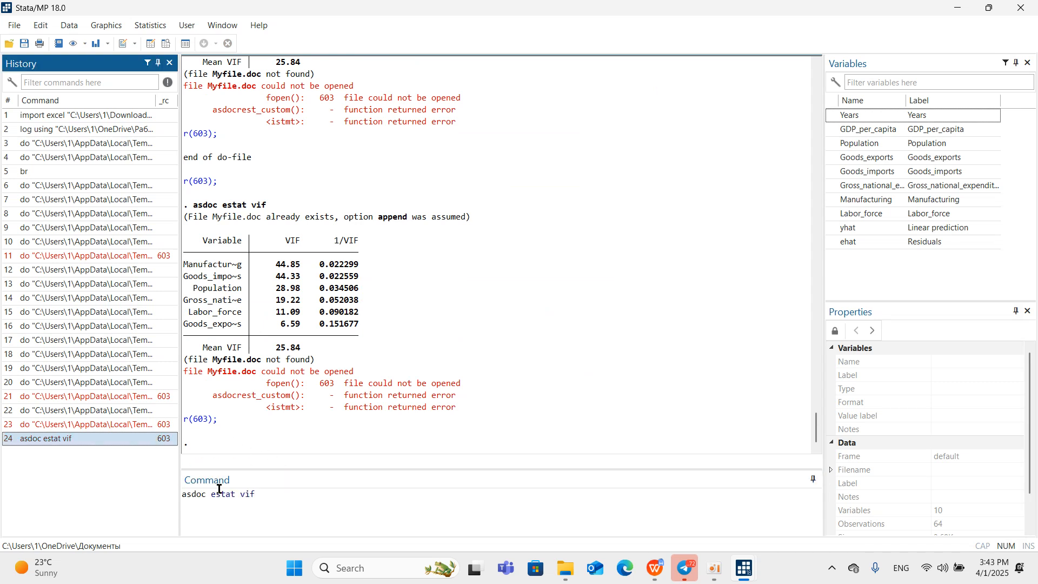
pyautogui.click(209, 496)
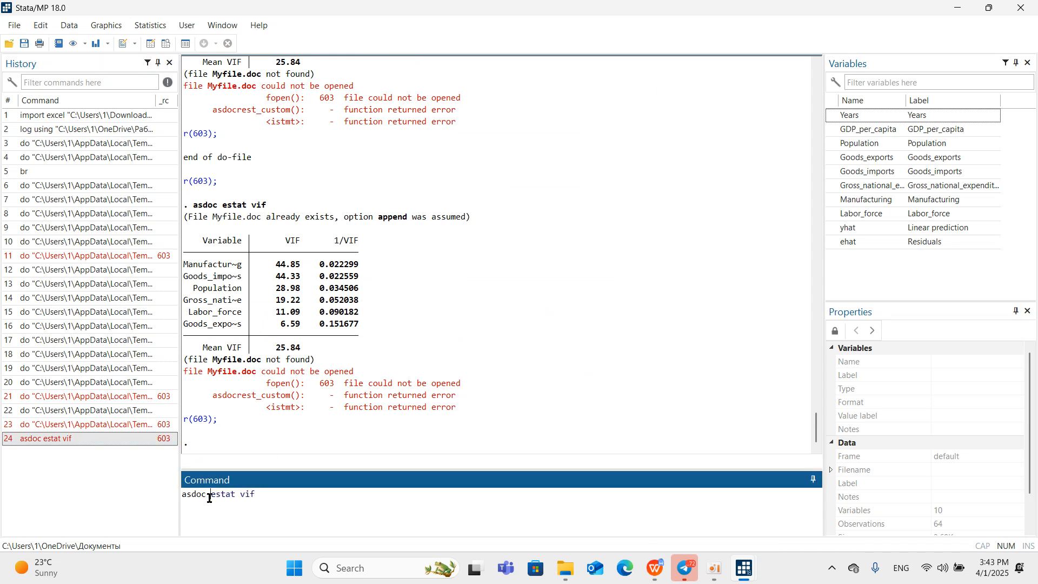
pyautogui.press('BackSpace')
pyautogui.press('BackSpace')
pyautogui.press('BackSpace')
pyautogui.press('BackSpace')
pyautogui.press('BackSpace')
pyautogui.press('BackSpace')
pyautogui.press('Return')
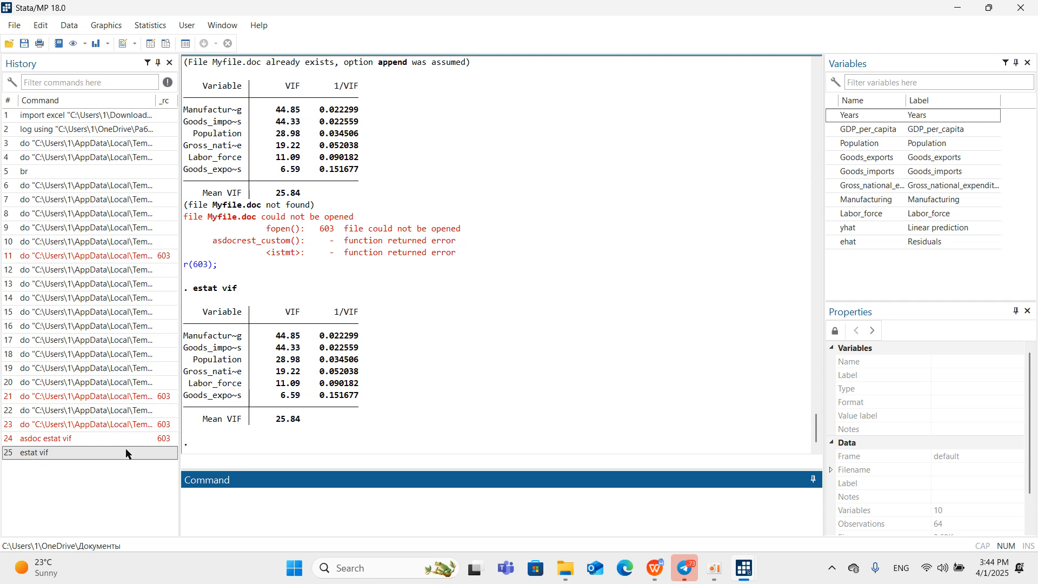
# Run a regression of GDP_per_capita on Goods_exports, Gross_national_expenditure and Labor_force.
pyautogui.write('re')
pyautogui.doubleClick(832, 130)
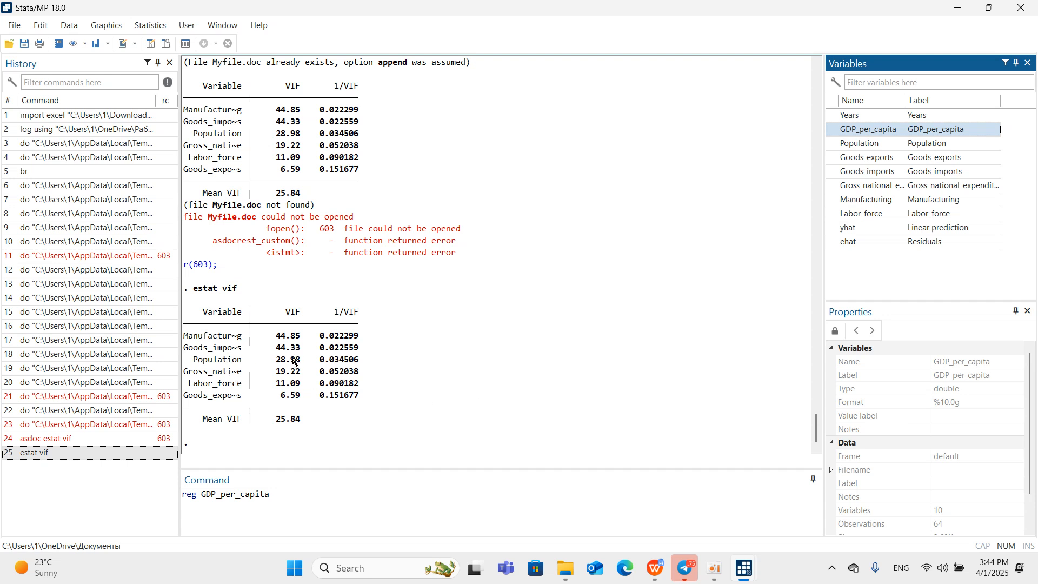
pyautogui.click(833, 158)
pyautogui.click(833, 186)
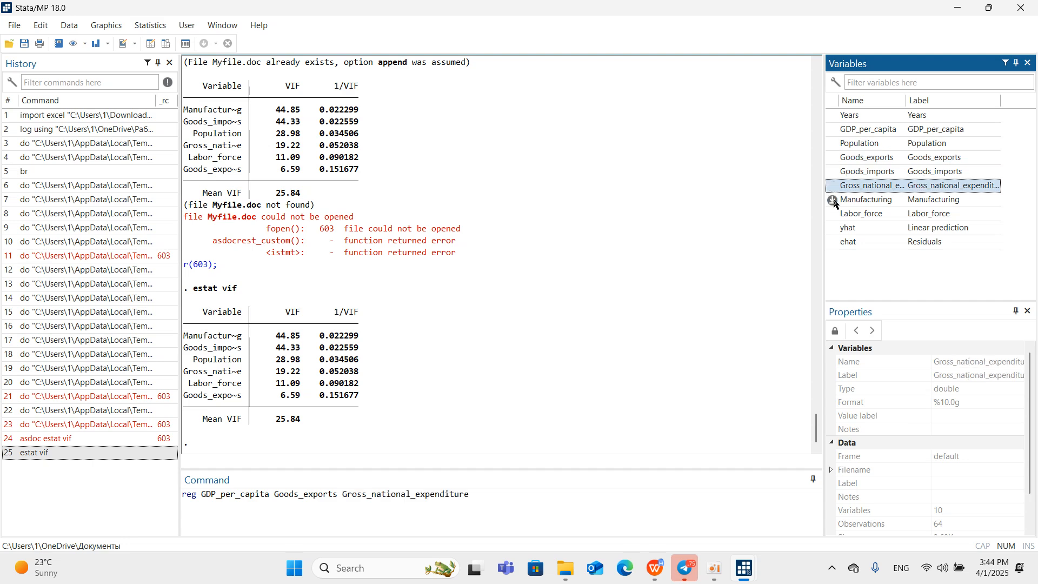
pyautogui.click(833, 214)
pyautogui.press('Return')
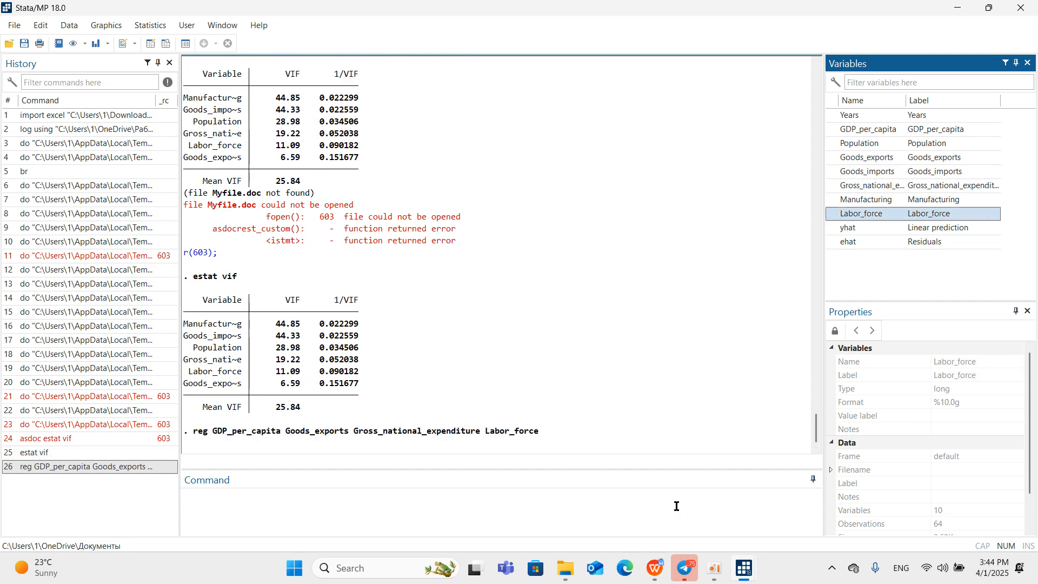
# Check the reduced three-regressor model for multicollinearity with estat vif.
pyautogui.click(436, 509)
pyautogui.write('ests')
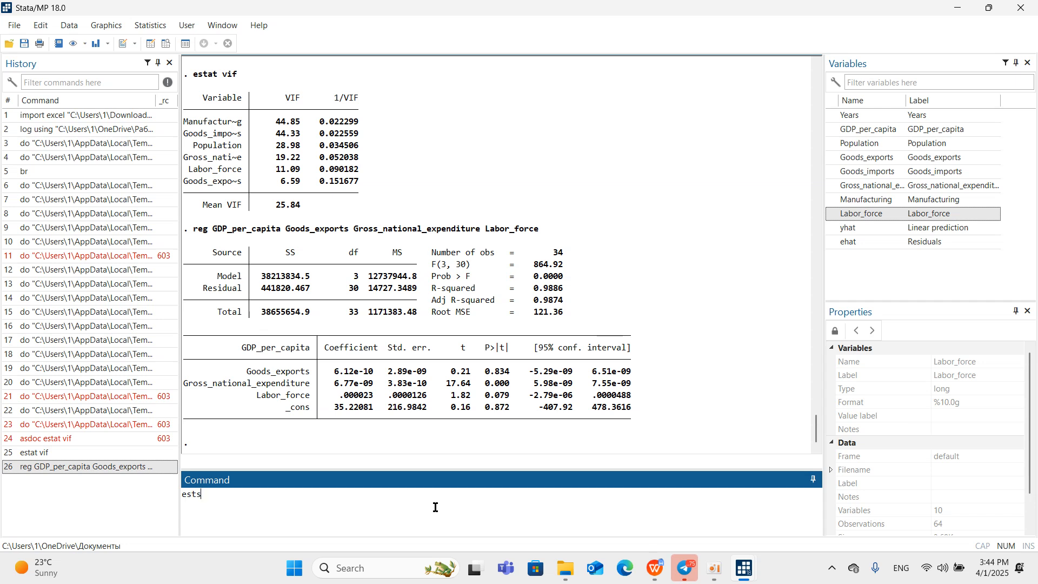
pyautogui.write(' vif')
pyautogui.press('Return')
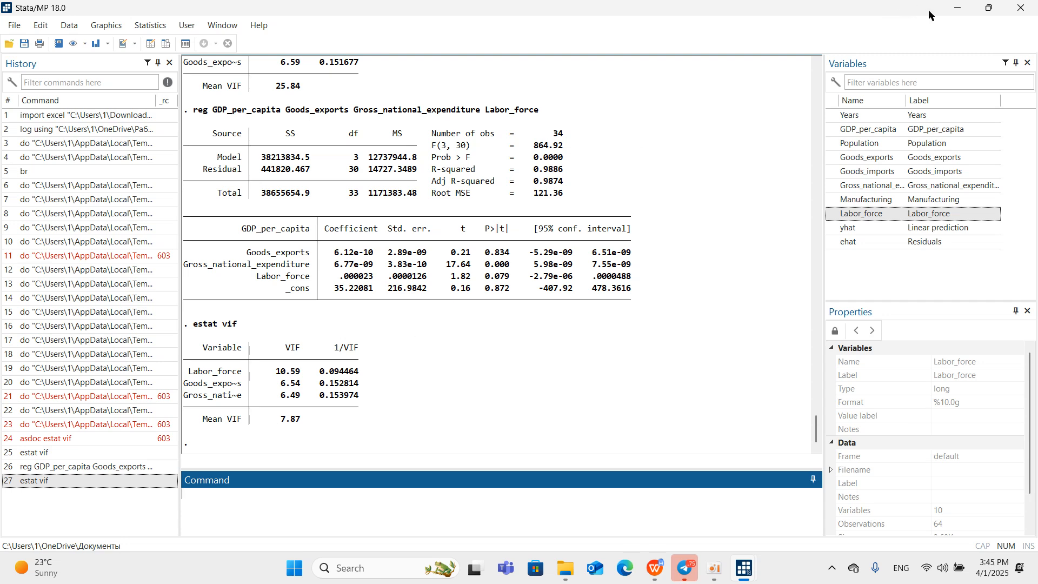
# Review the test commands and the logarithm section in egyptdo.do, and minimize the do-file.
pyautogui.moveTo(735, 578)
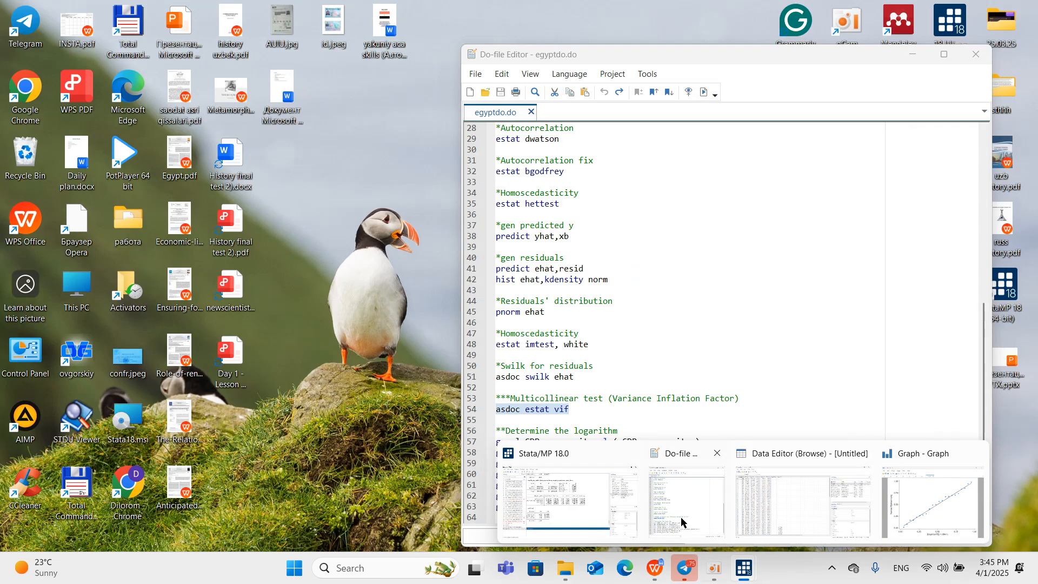
pyautogui.click(680, 517)
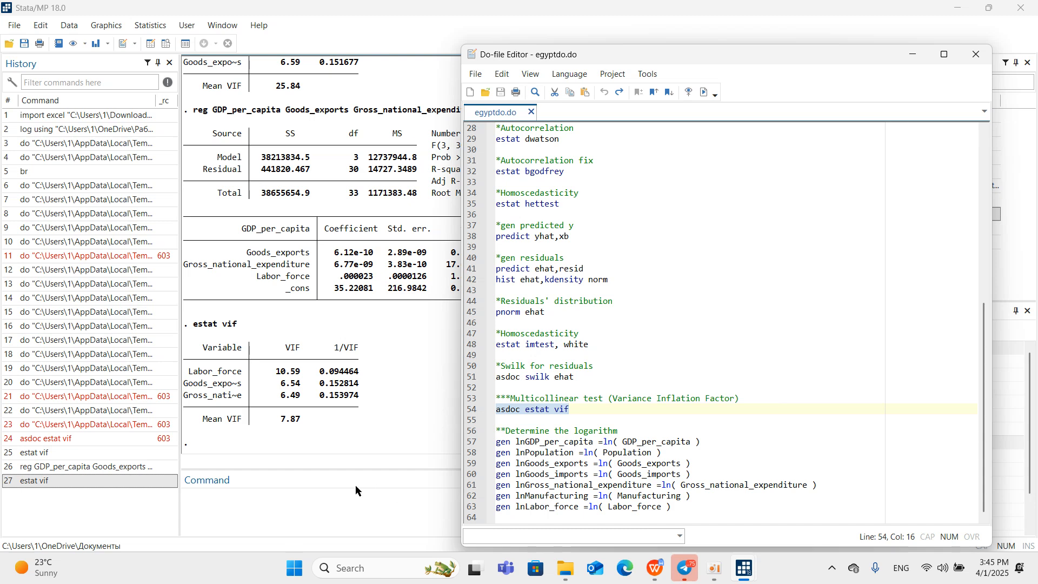
pyautogui.scroll(6, 509, 254)
pyautogui.scroll(-3, 566, 322)
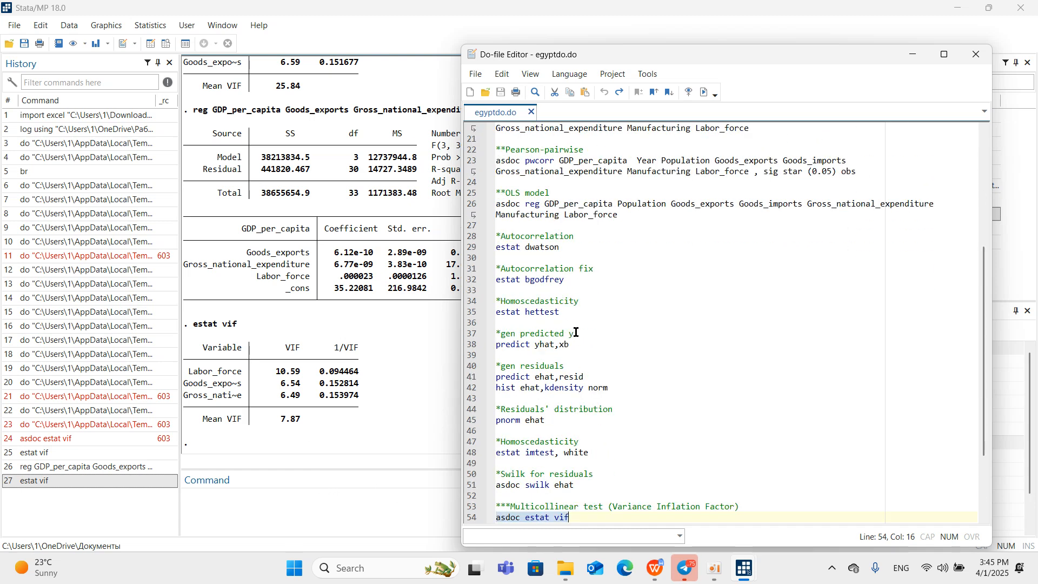
pyautogui.scroll(-3, 534, 397)
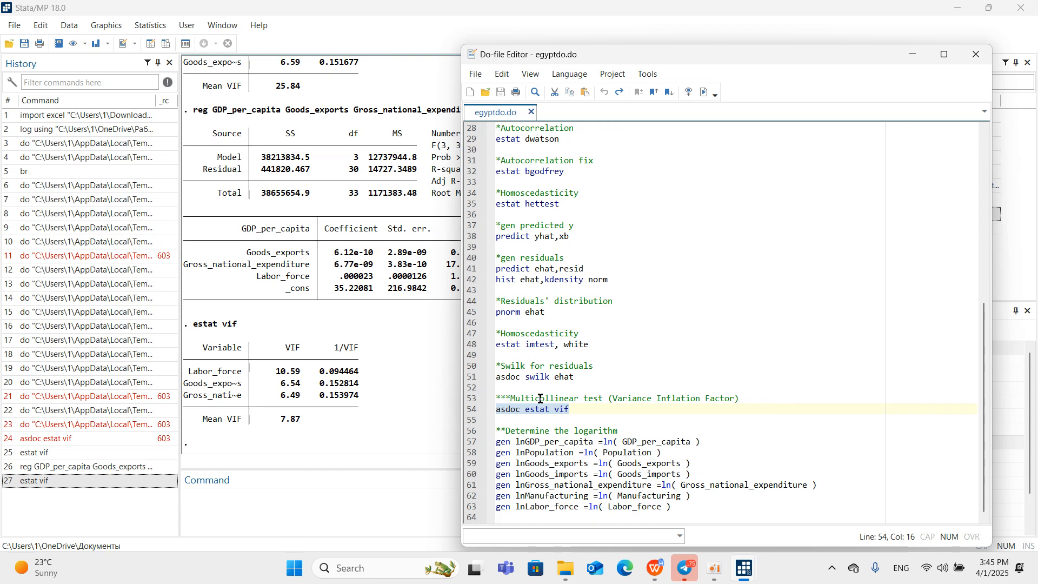
pyautogui.click(578, 416)
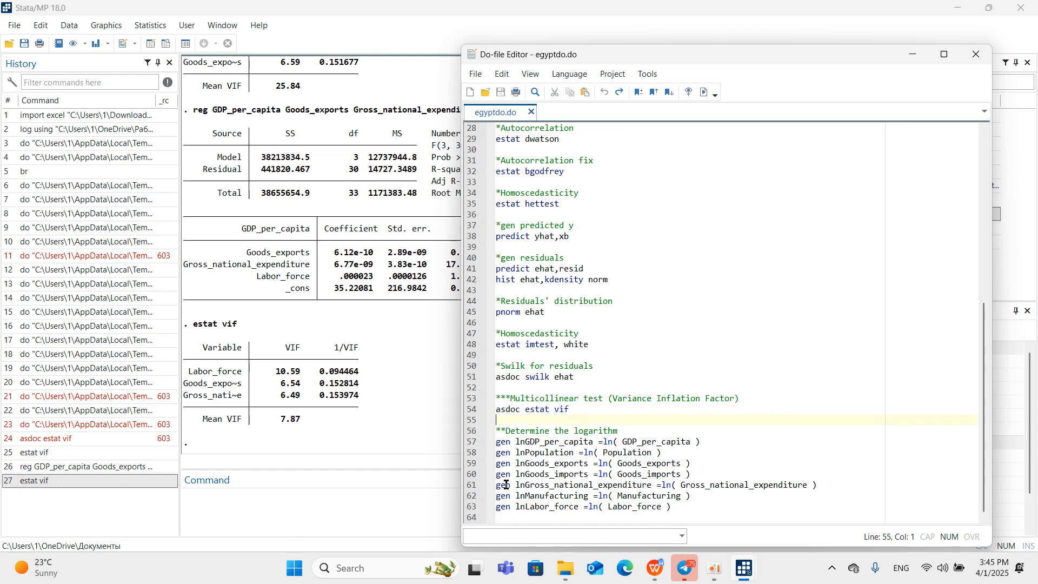
pyautogui.click(919, 55)
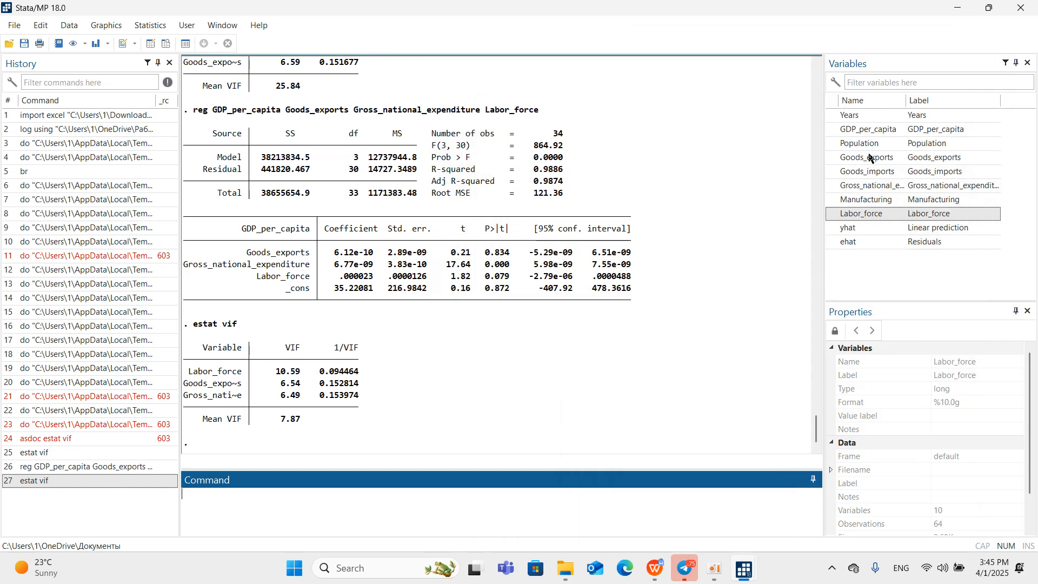
# Save the dataset as the Stata data file egypt2 in the работа folder on the Desktop.
pyautogui.moveTo(656, 568)
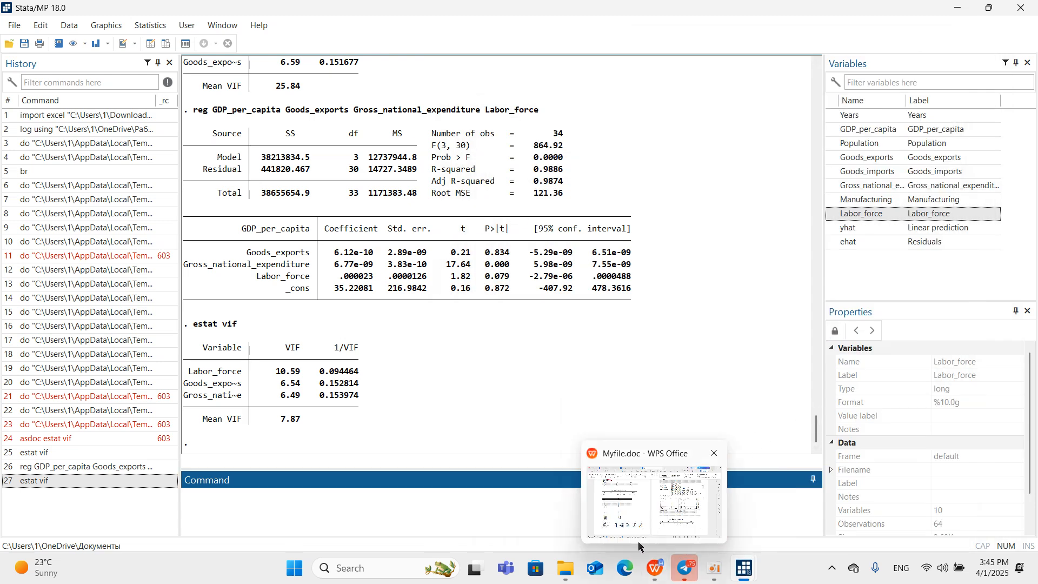
pyautogui.click(27, 44)
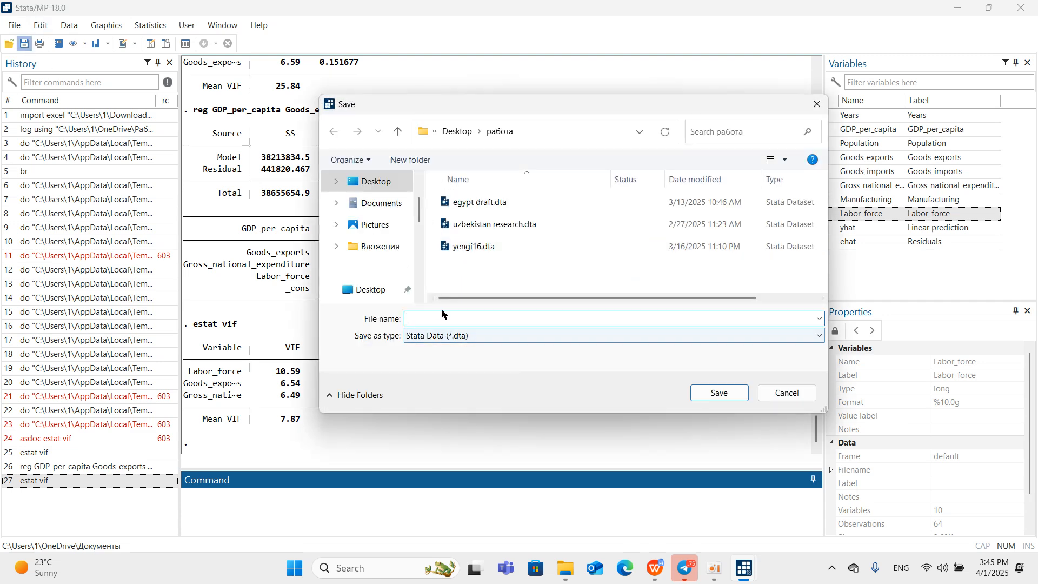
pyautogui.write('egyp')
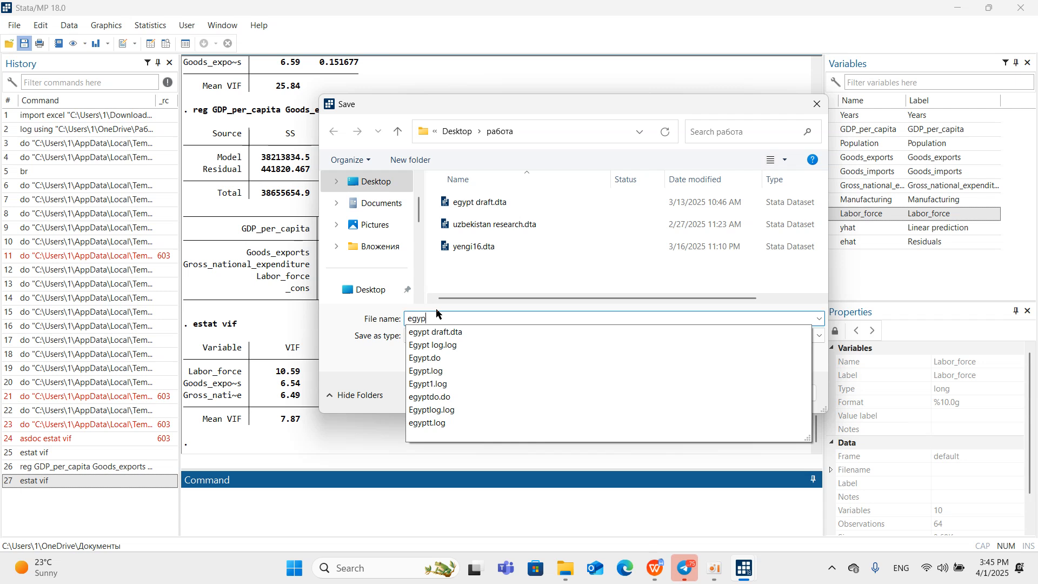
pyautogui.write('t2')
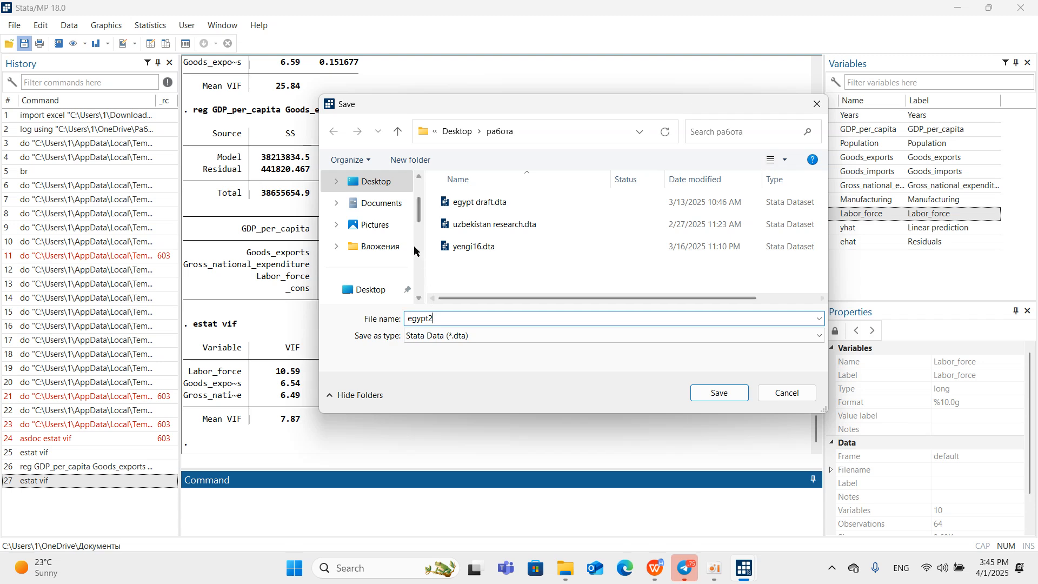
pyautogui.click(374, 289)
pyautogui.click(491, 252)
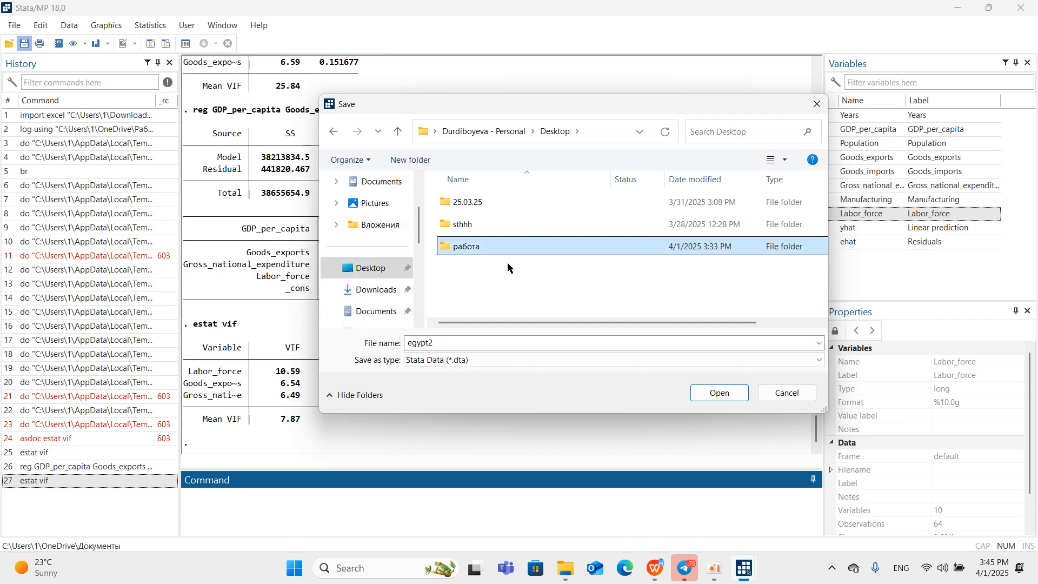
pyautogui.click(728, 397)
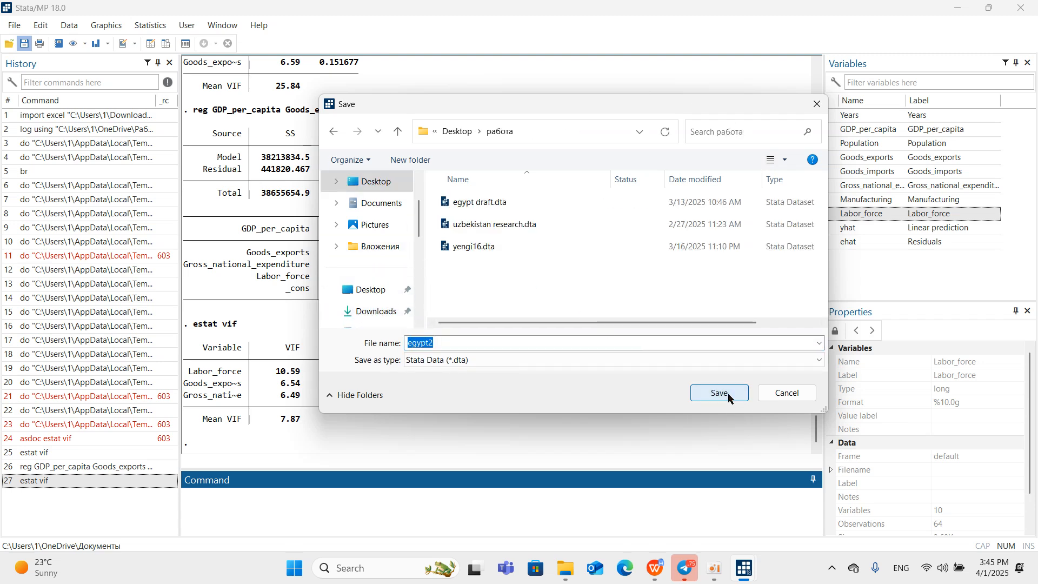
pyautogui.click(729, 398)
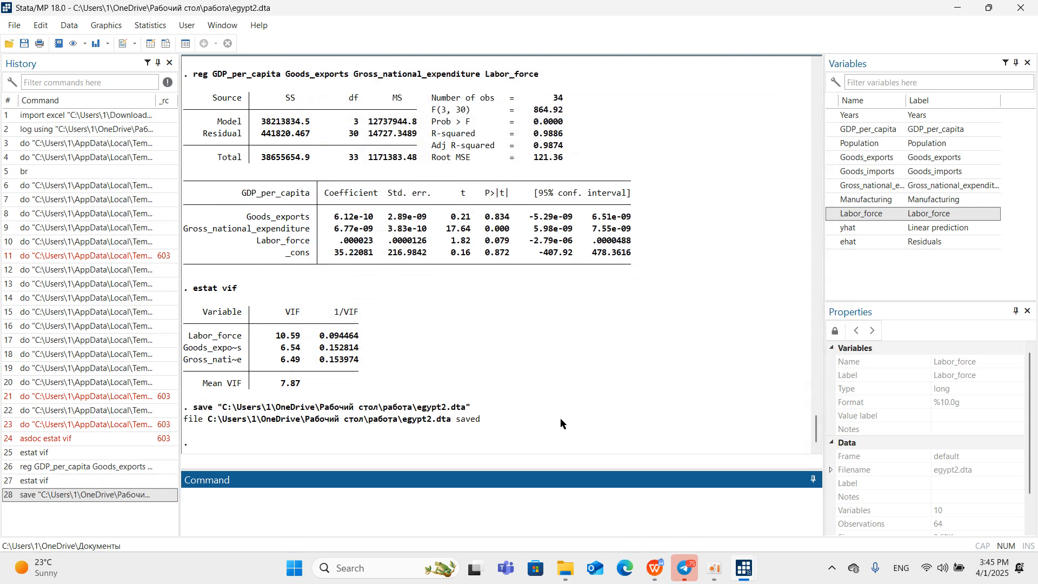
# In WPS Office, mark tasks 2 and 3 in the Bajarildi column of Stata_plan.docx with a plus sign.
pyautogui.moveTo(647, 561)
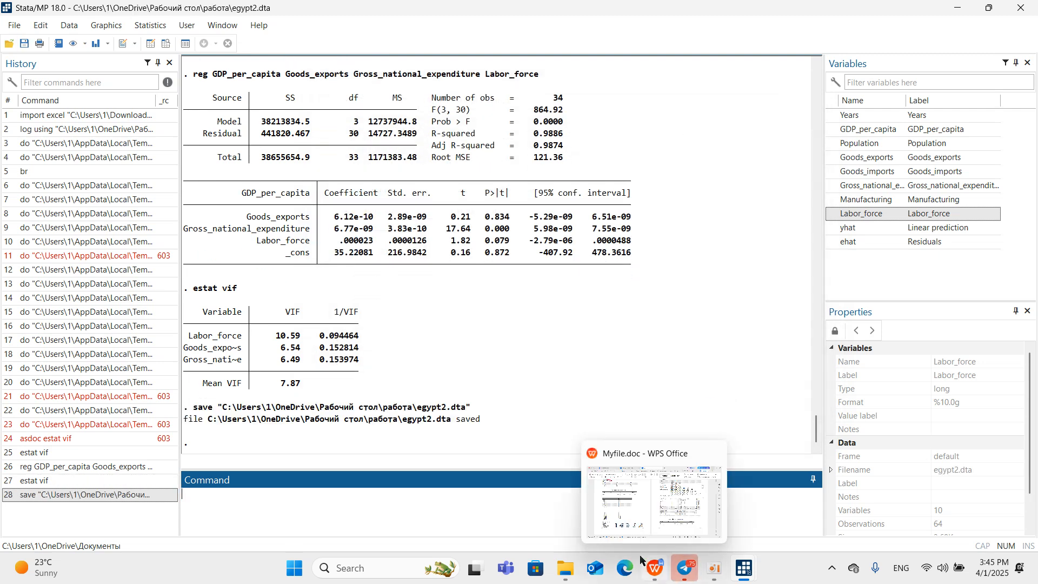
pyautogui.click(600, 492)
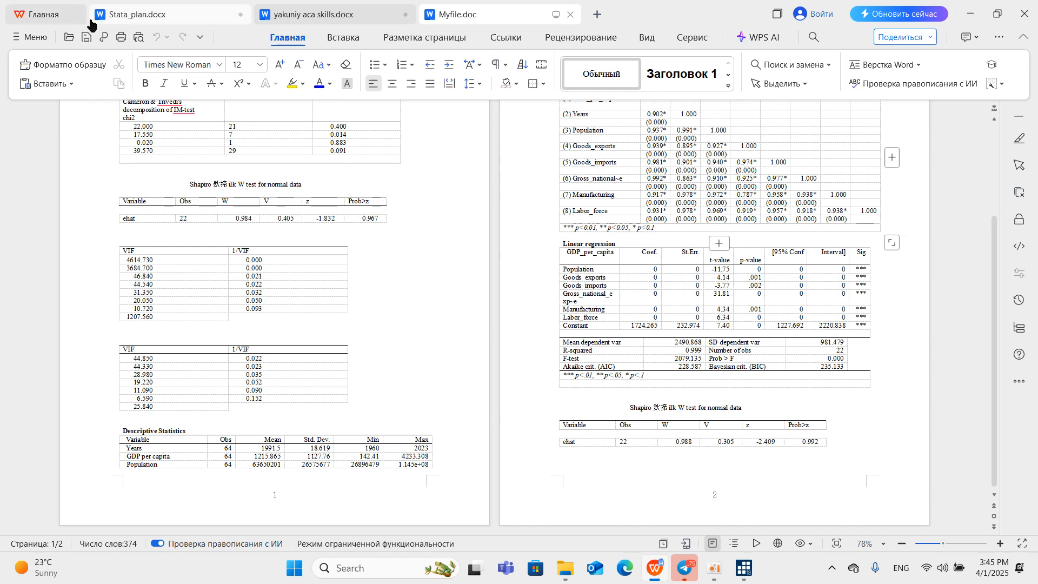
pyautogui.click(119, 16)
pyautogui.click(572, 227)
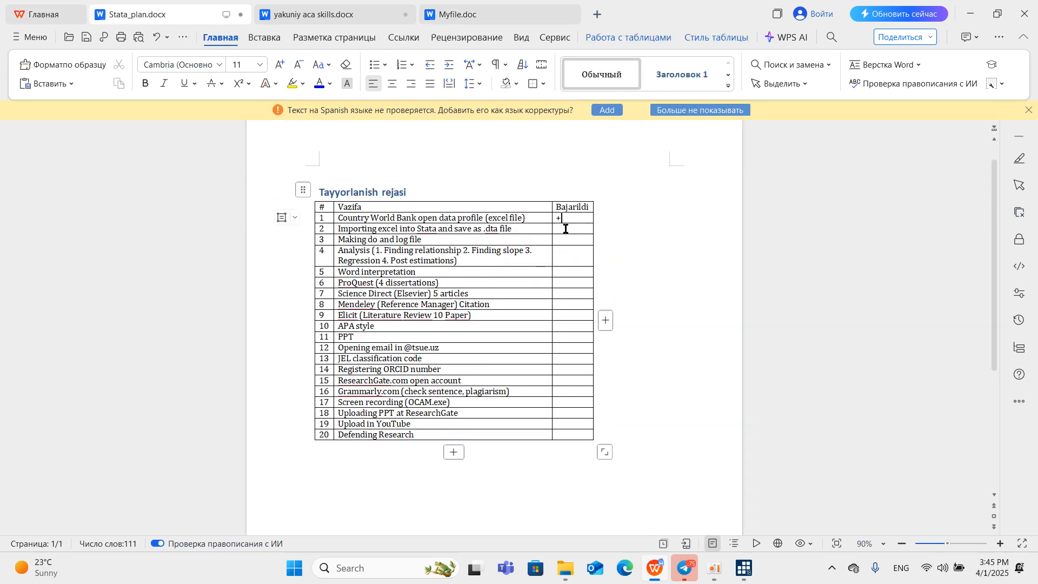
pyautogui.write('+')
pyautogui.click(564, 240)
pyautogui.write('+')
pyautogui.click(557, 254)
# Switch to Stata, examine the log options and the latest regression and VIF output, and minimize the window.
pyautogui.moveTo(745, 568)
pyautogui.click(582, 516)
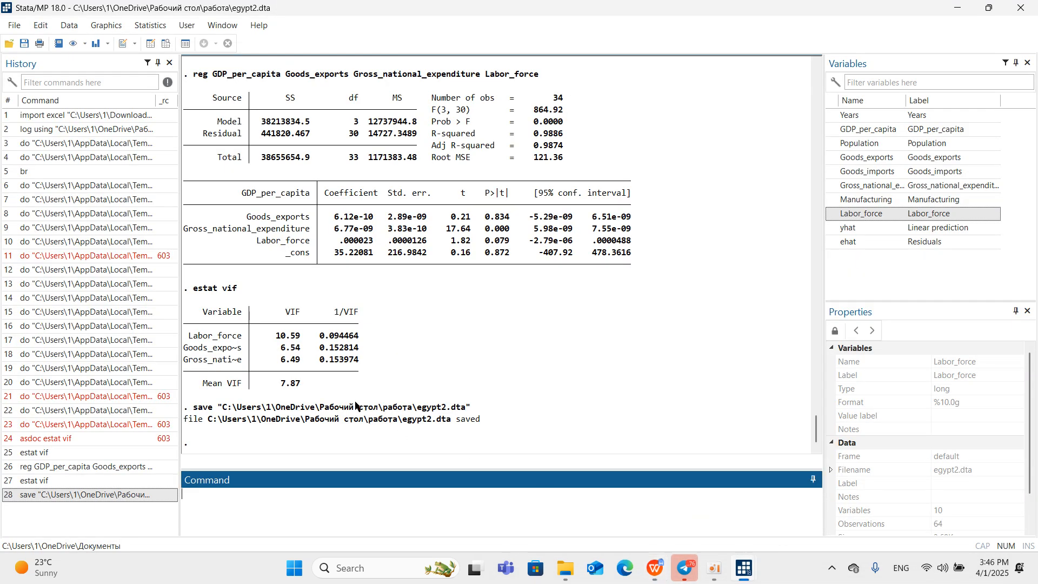
pyautogui.click(13, 25)
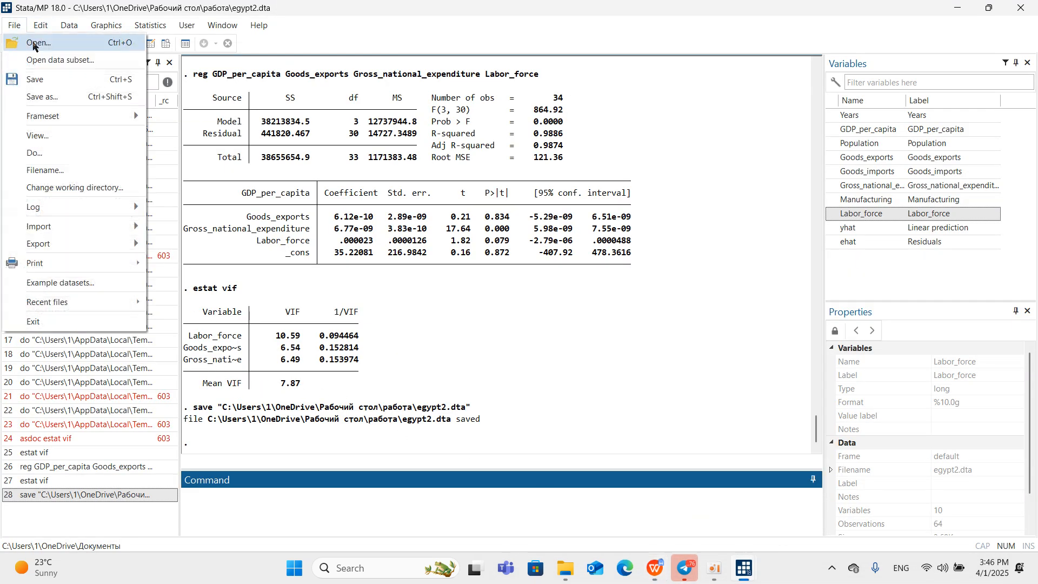
pyautogui.moveTo(97, 209)
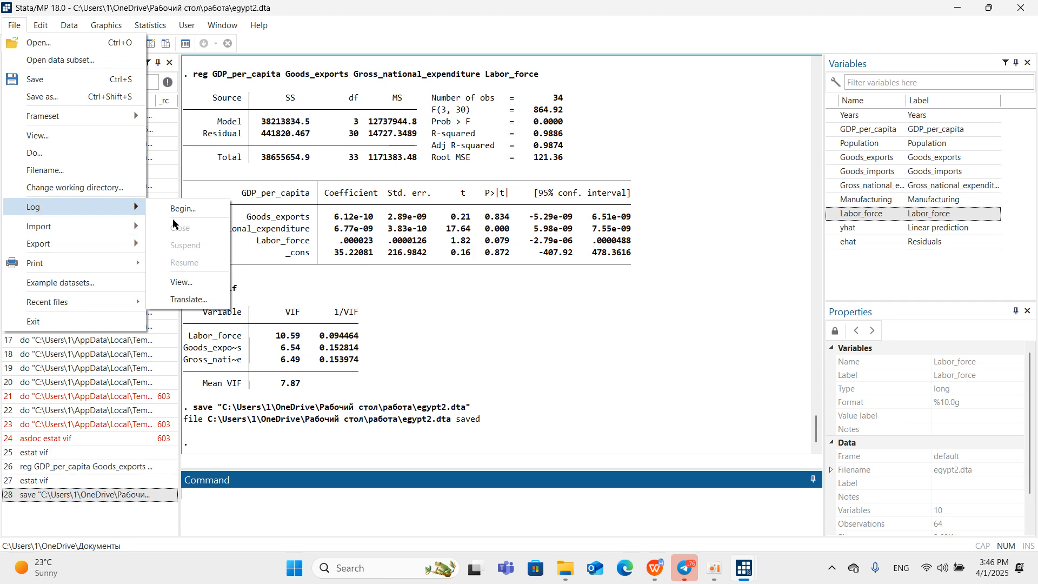
pyautogui.click(392, 367)
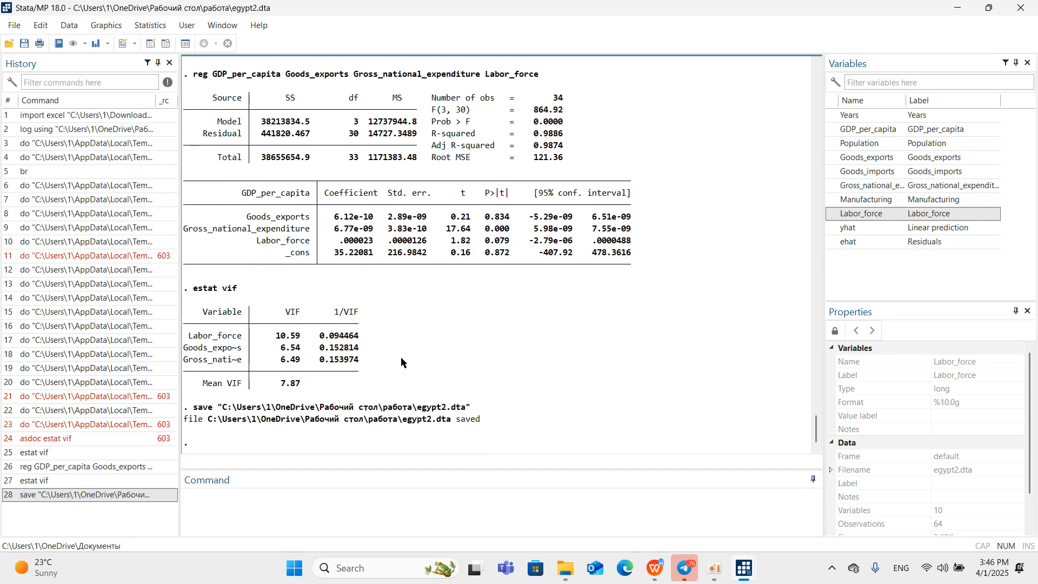
pyautogui.scroll(5, 385, 346)
pyautogui.scroll(5, 361, 327)
pyautogui.scroll(-10, 359, 320)
pyautogui.click(964, 10)
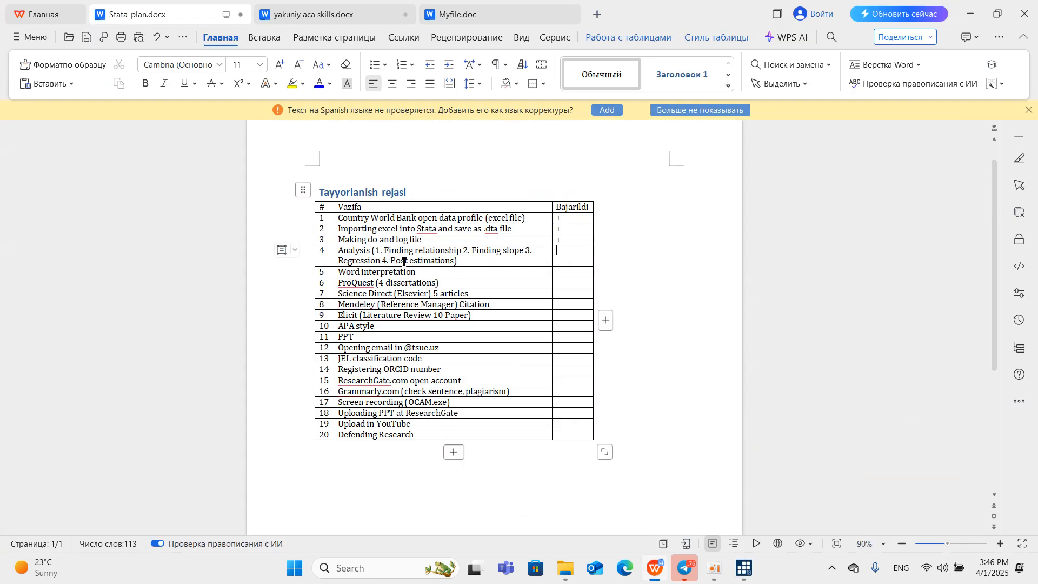
# Mark tasks 4 and 5 in the Bajarildi column of Stata_plan.docx with a plus sign, checking the interpretation in yakuniy aca skills.docx.
pyautogui.write('+')
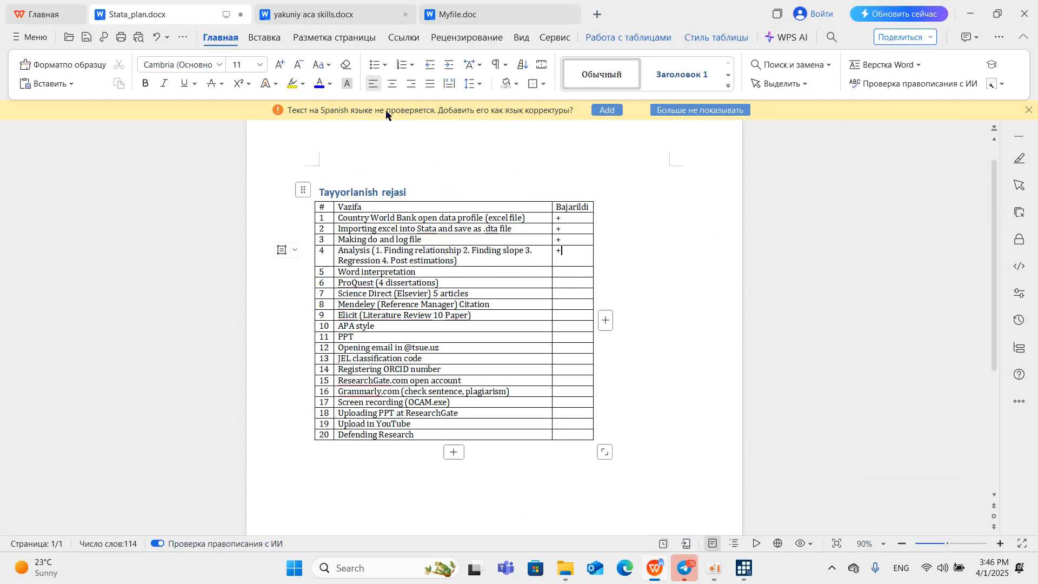
pyautogui.click(352, 16)
pyautogui.scroll(-5, 386, 162)
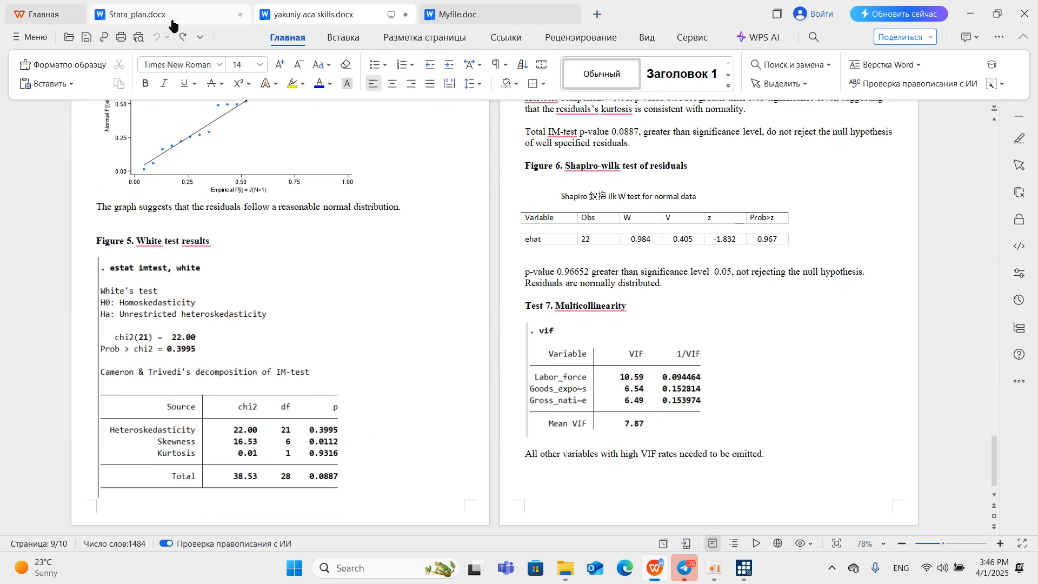
pyautogui.click(152, 15)
pyautogui.click(570, 268)
pyautogui.write('+')
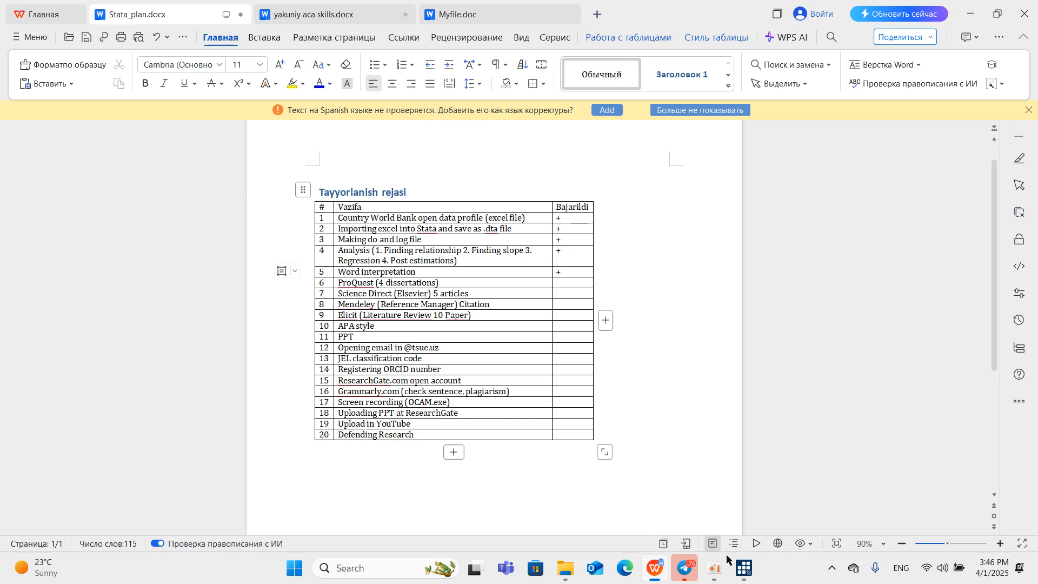
pyautogui.moveTo(715, 565)
pyautogui.click(700, 514)
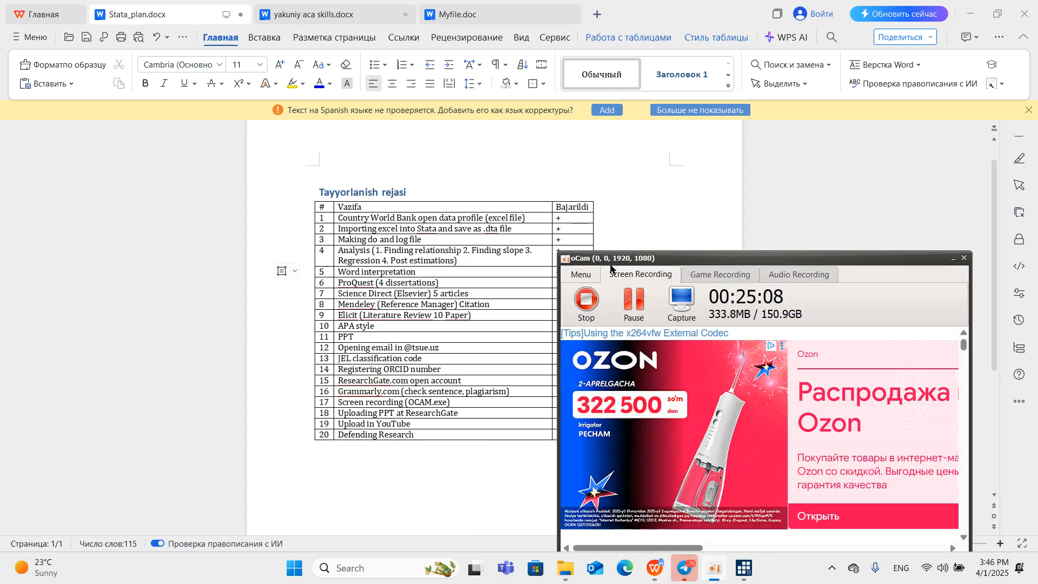